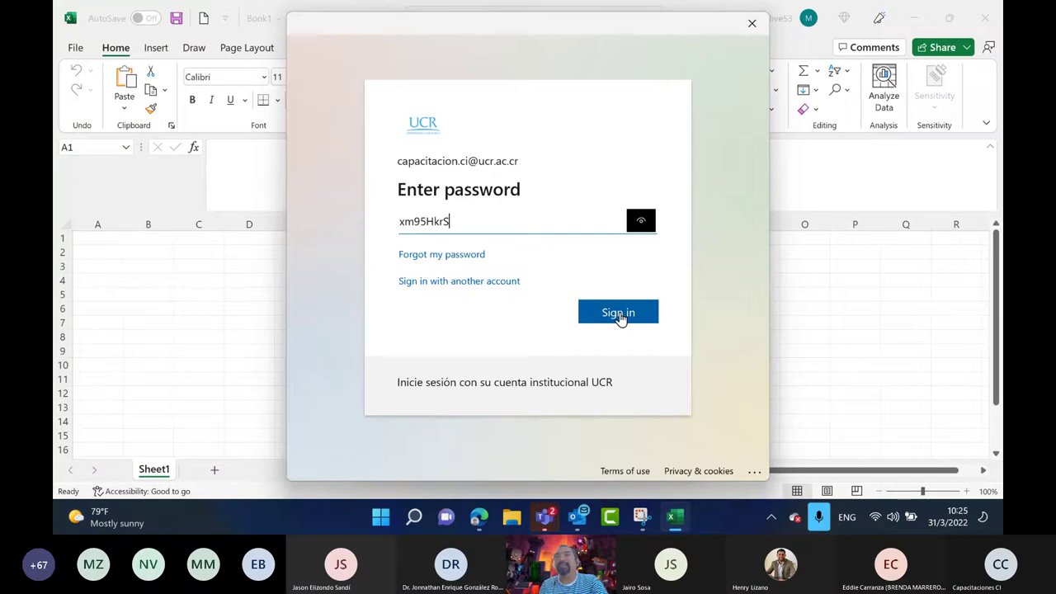
- Finish signing in with the institutional account, allowing the organization to manage the device, and check which account is active
{"action": "left_click", "coordinate": [620, 318]}
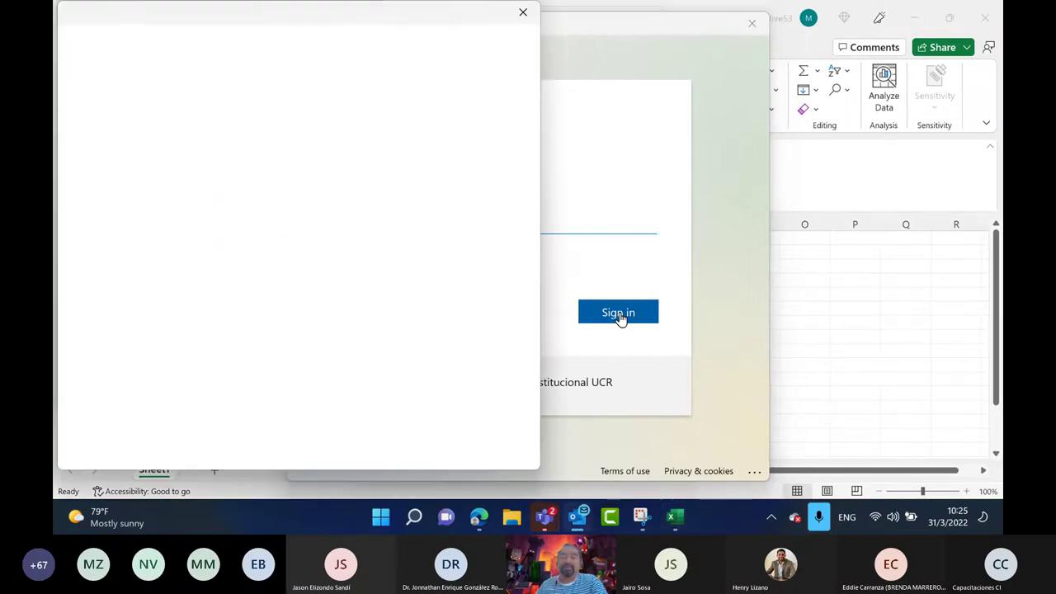
{"action": "left_click", "coordinate": [523, 12]}
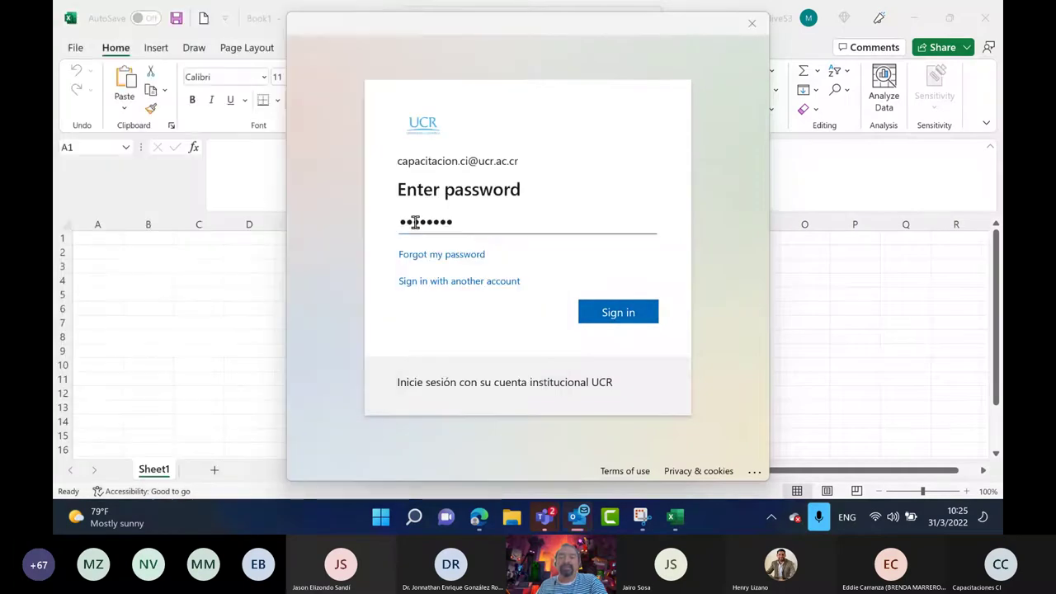
{"action": "left_click", "coordinate": [618, 316]}
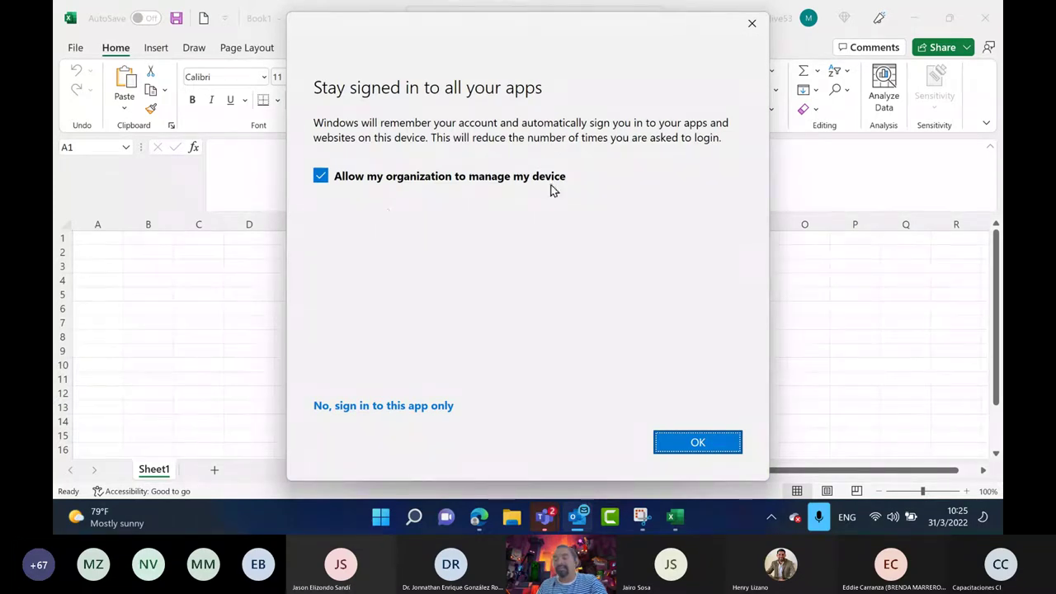
{"action": "left_click", "coordinate": [703, 447]}
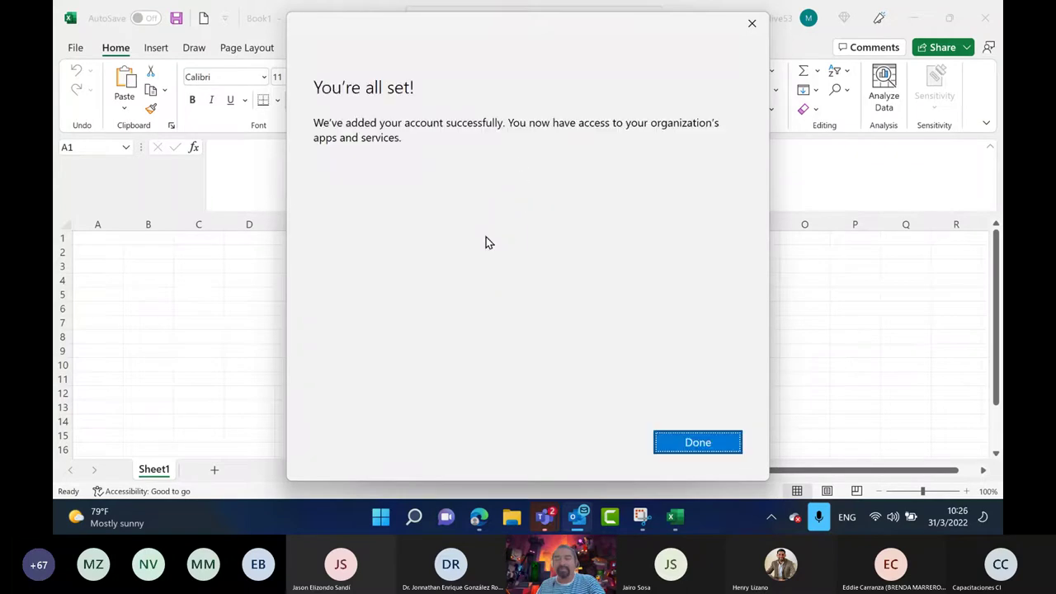
{"action": "left_click", "coordinate": [695, 444]}
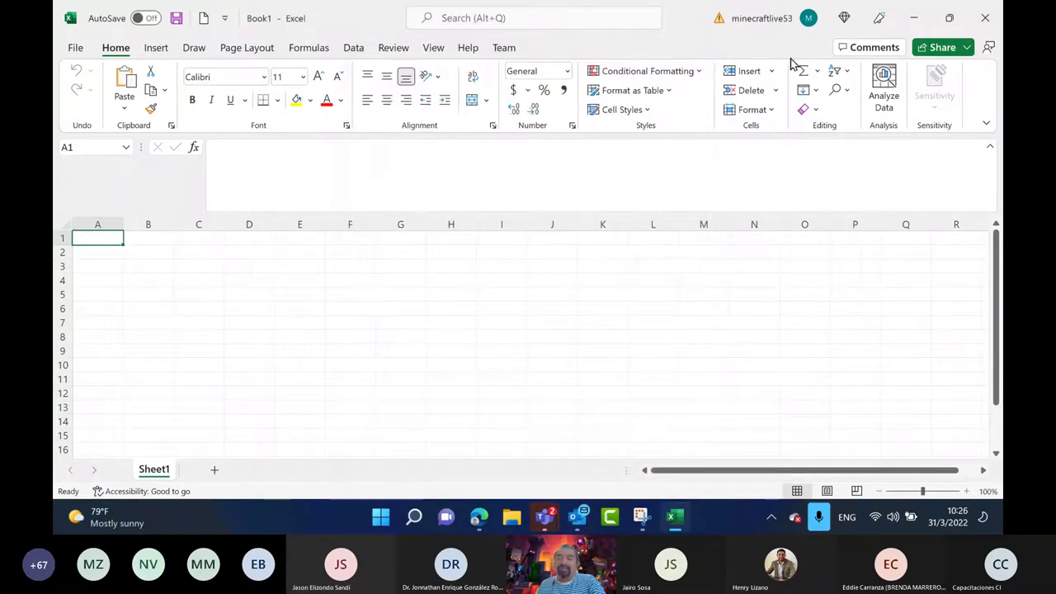
{"action": "left_click", "coordinate": [808, 19]}
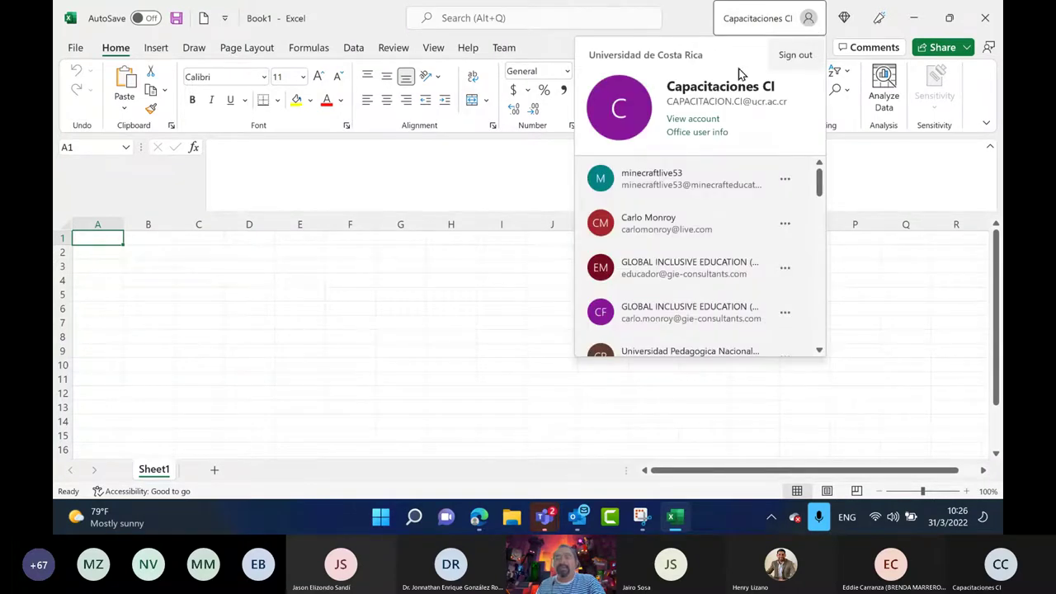
{"action": "left_click", "coordinate": [905, 297]}
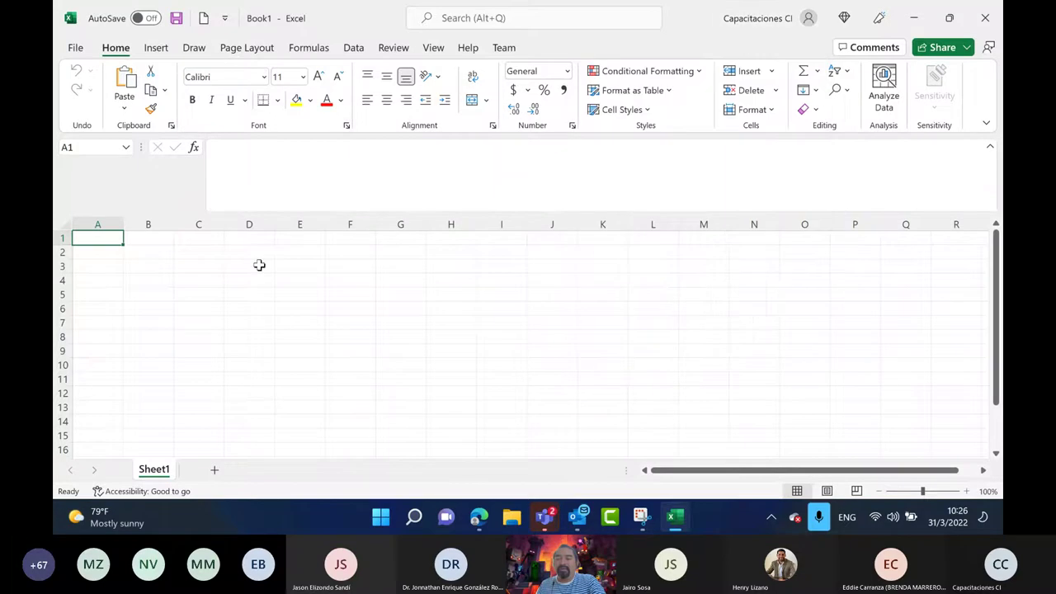
- Enter the title LISTA DE ASISTENCIAS in cell C3
{"action": "left_click", "coordinate": [199, 265]}
{"action": "type", "text": "L"}
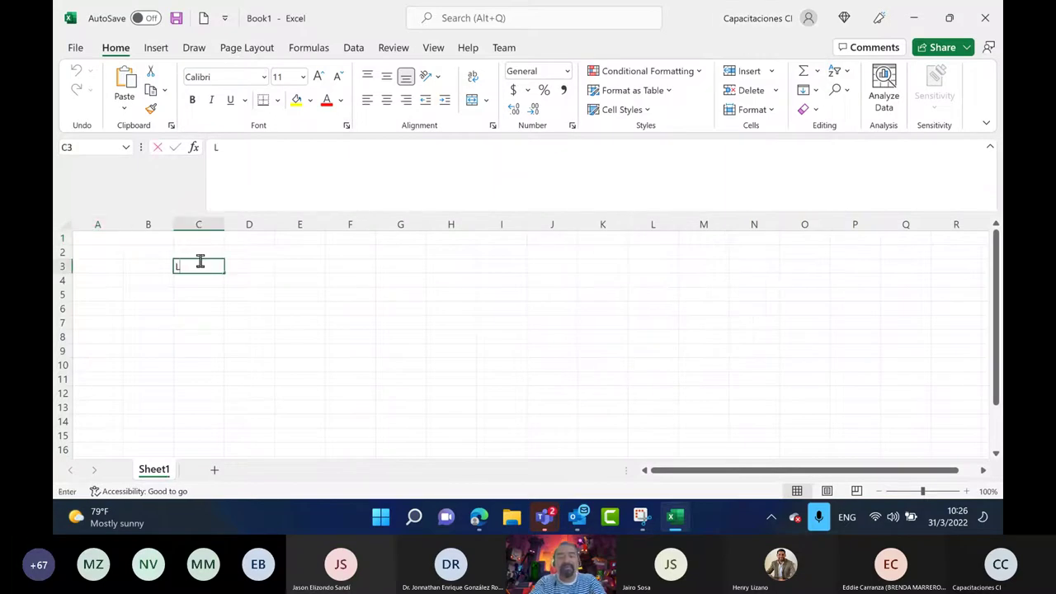
{"action": "type", "text": "ISTA DE ASISTENCIAS"}
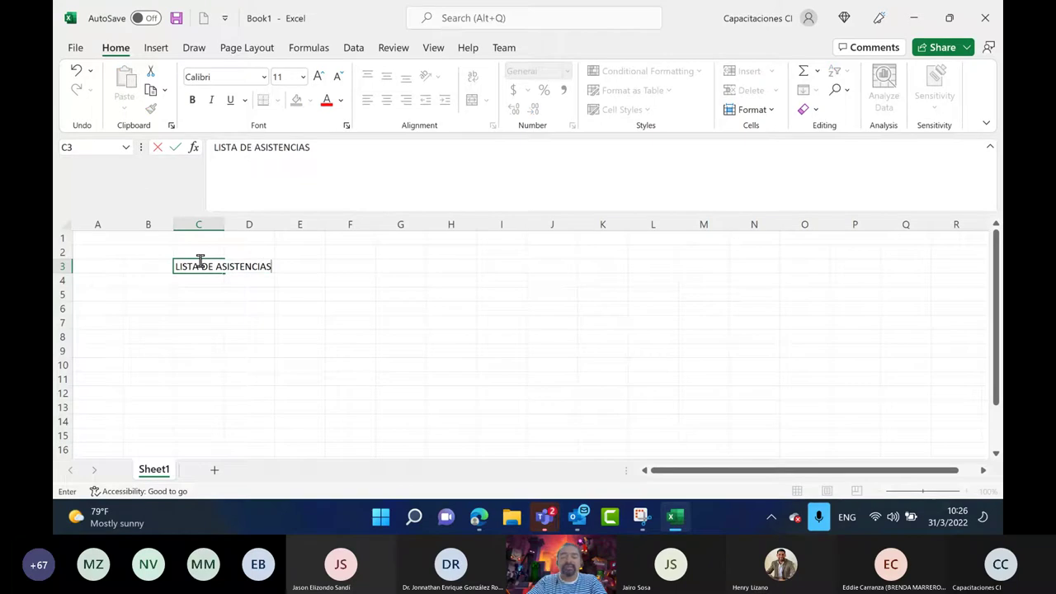
{"action": "key", "text": "Return"}
- Number cells C5 to C14 from 1 to 10 by extending the series started with 1 and 2
{"action": "key", "text": "Return"}
{"action": "type", "text": "1"}
{"action": "key", "text": "Return"}
{"action": "type", "text": "2"}
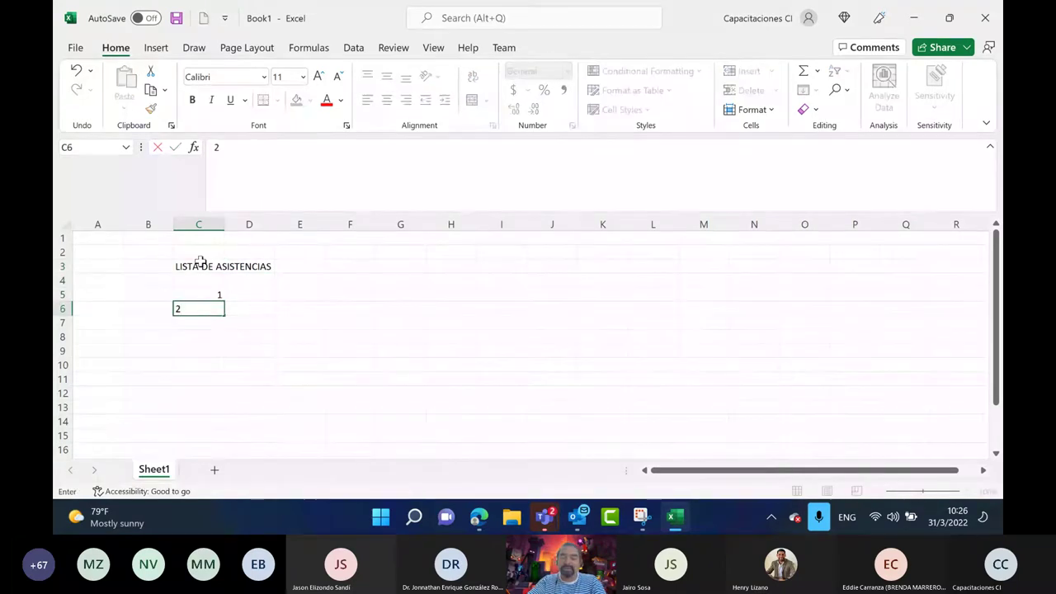
{"action": "key", "text": "Return"}
{"action": "left_click_drag", "start_coordinate": [203, 294], "coordinate": [229, 424]}
- Enter the column headers Nombre in D4 and Apellido in E4
{"action": "left_click", "coordinate": [264, 281]}
{"action": "type", "text": "nOMBRE"}
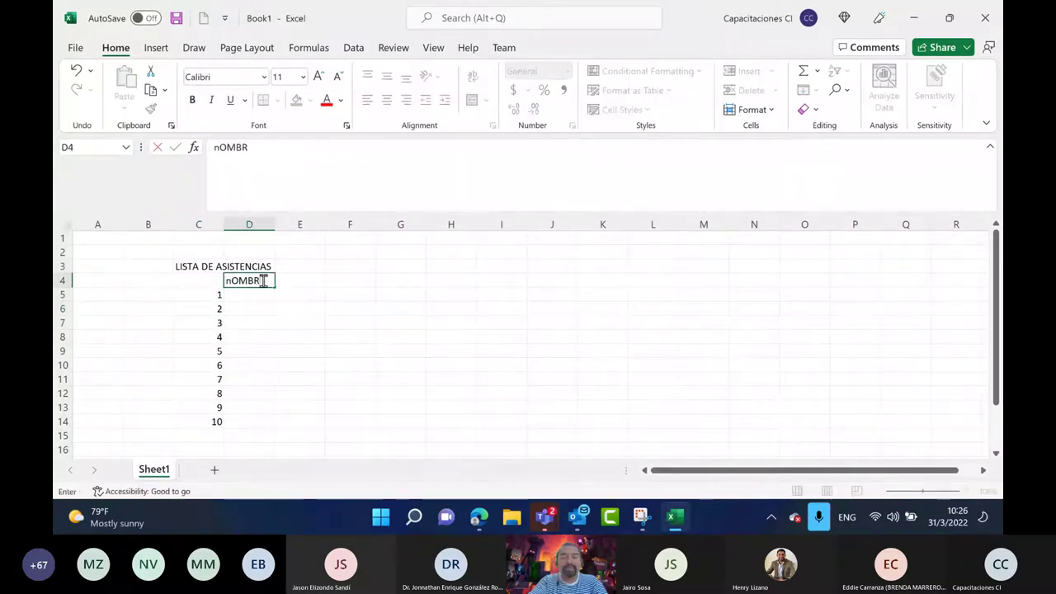
{"action": "key", "text": "BackSpace"}
{"action": "key", "text": "BackSpace"}
{"action": "key", "text": "BackSpace"}
{"action": "key", "text": "BackSpace"}
{"action": "key", "text": "BackSpace"}
{"action": "key", "text": "BackSpace"}
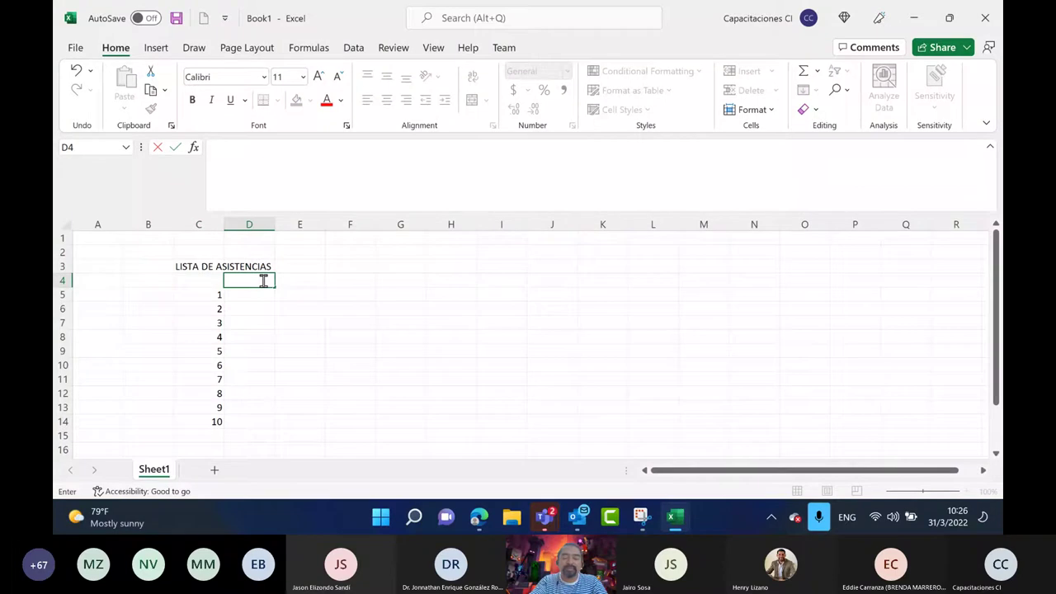
{"action": "type", "text": "Nombr"}
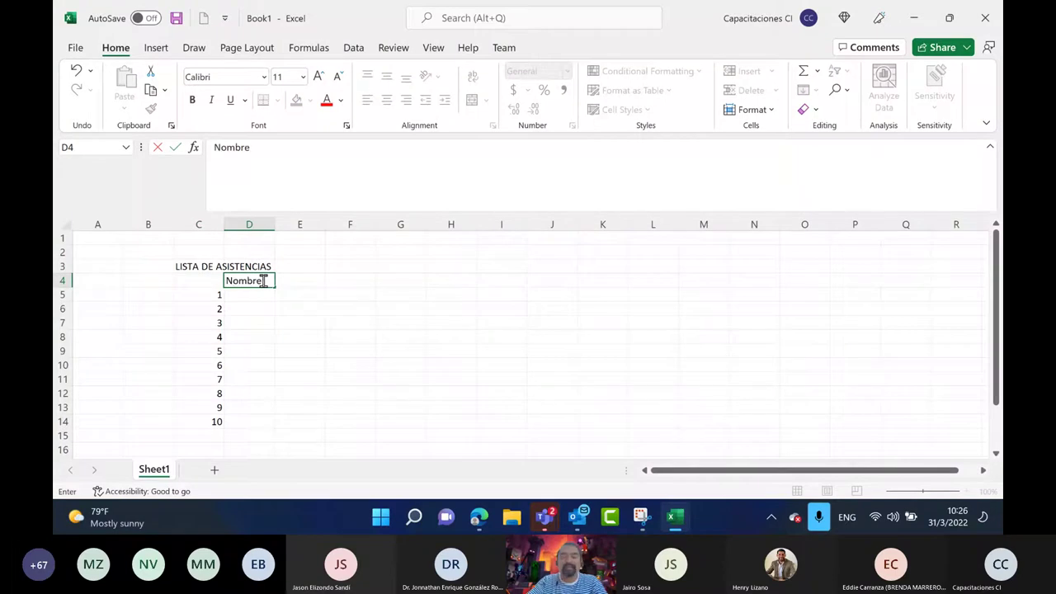
{"action": "type", "text": "e"}
{"action": "key", "text": "Tab"}
{"action": "type", "text": "Ap"}
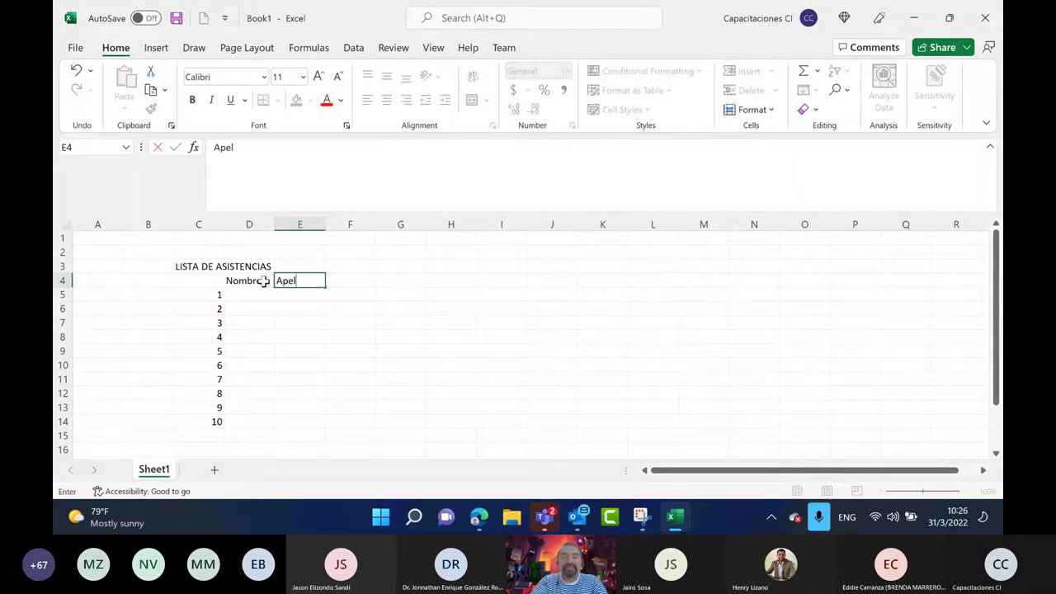
{"action": "type", "text": "ellida"}
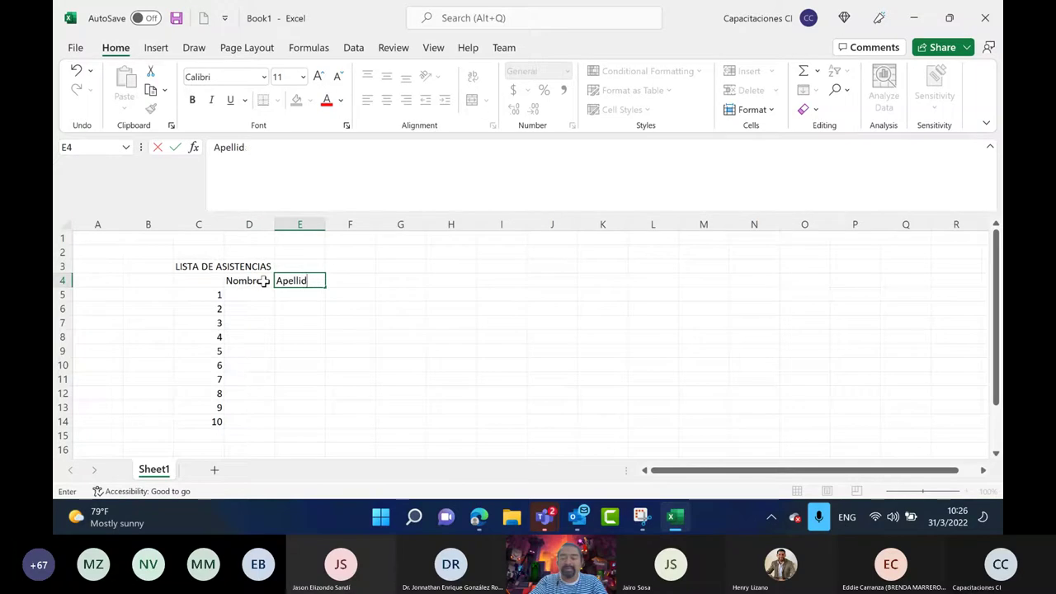
{"action": "key", "text": "Tab"}
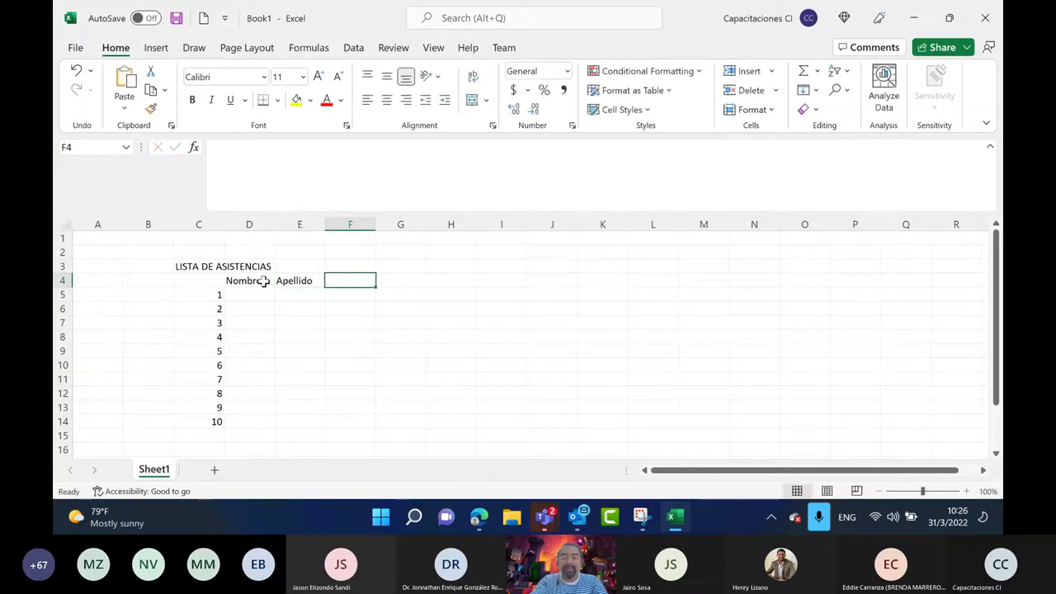
- Enter the weekday headers L, M, X, J and V in cells F4 to J4
{"action": "type", "text": "L"}
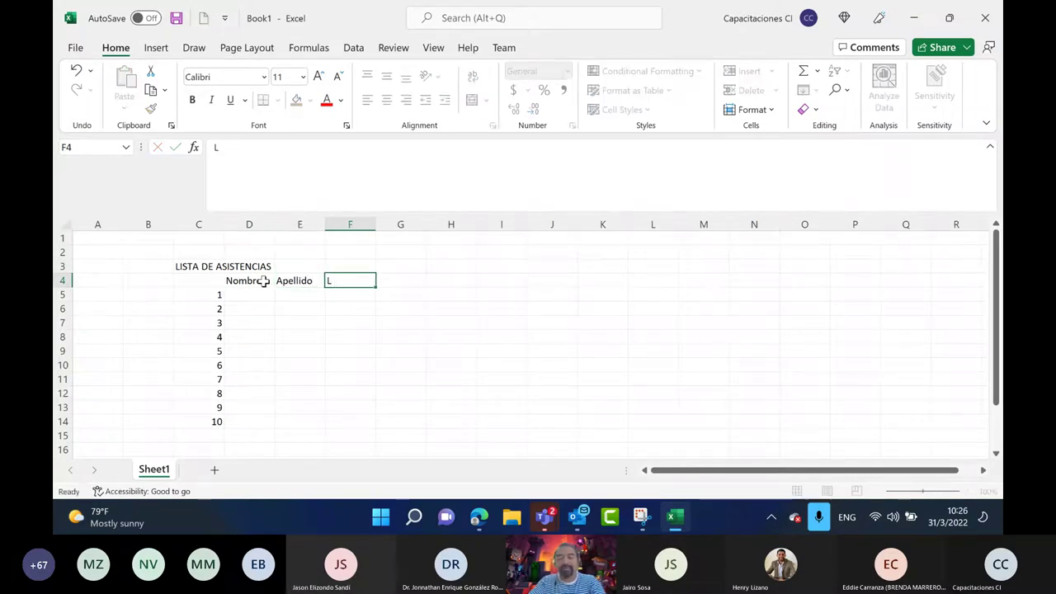
{"action": "key", "text": "Tab"}
{"action": "type", "text": "M"}
{"action": "key", "text": "Tab"}
{"action": "type", "text": "X"}
{"action": "key", "text": "Tab"}
{"action": "type", "text": "J"}
{"action": "key", "text": "Tab"}
{"action": "type", "text": "V"}
{"action": "key", "text": "Tab"}
- Enter the first student record with Estudiante in D5 and uno in E5
{"action": "left_click", "coordinate": [252, 293]}
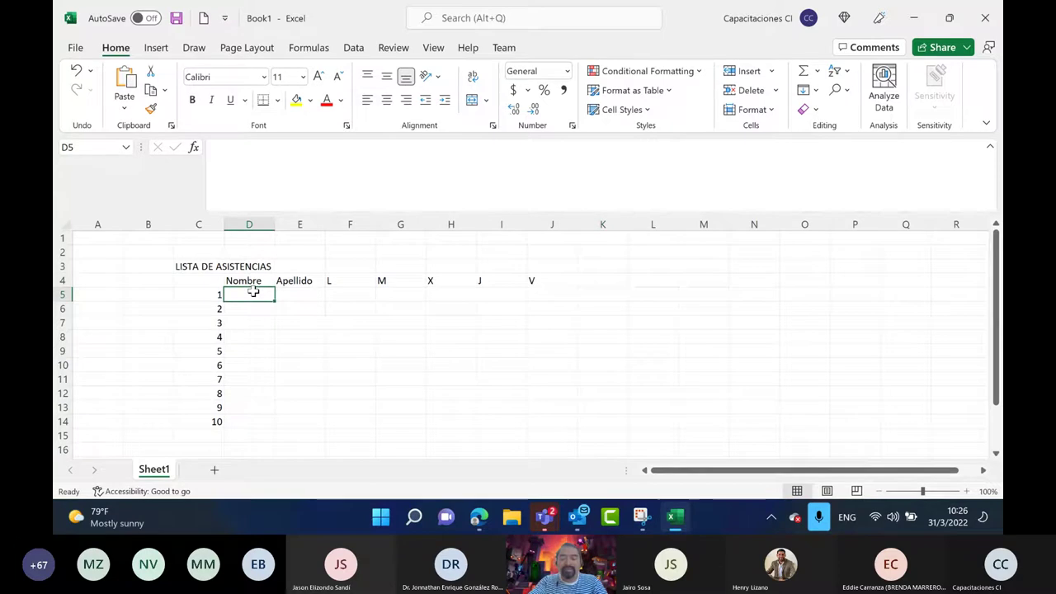
{"action": "type", "text": "eSTUDIANT"}
{"action": "key", "text": "BackSpace"}
{"action": "key", "text": "BackSpace"}
{"action": "key", "text": "BackSpace"}
{"action": "key", "text": "BackSpace"}
{"action": "key", "text": "BackSpace"}
{"action": "key", "text": "BackSpace"}
{"action": "key", "text": "BackSpace"}
{"action": "type", "text": "studiante"}
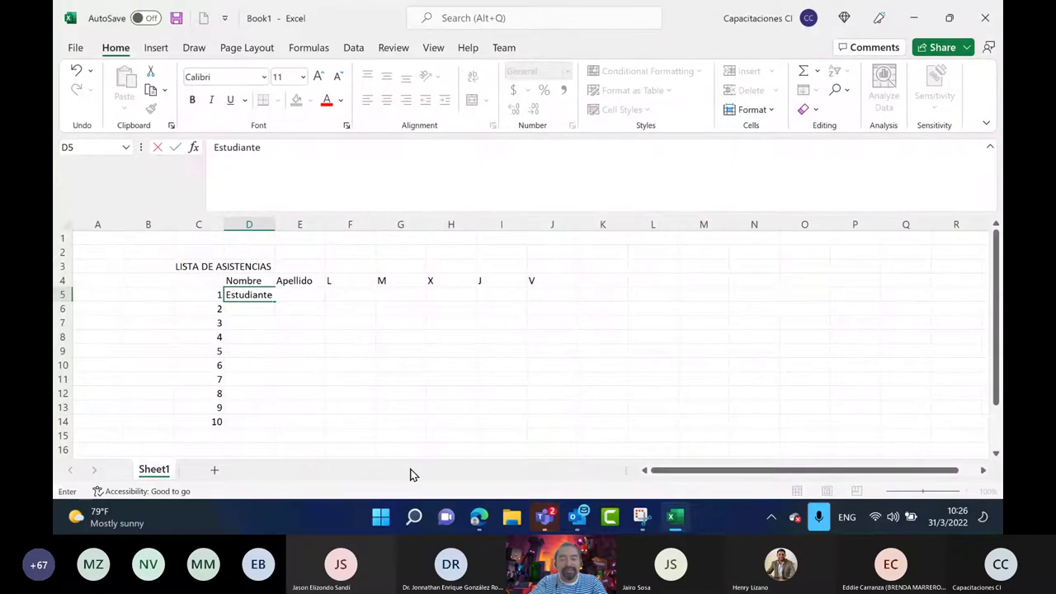
{"action": "key", "text": "Tab"}
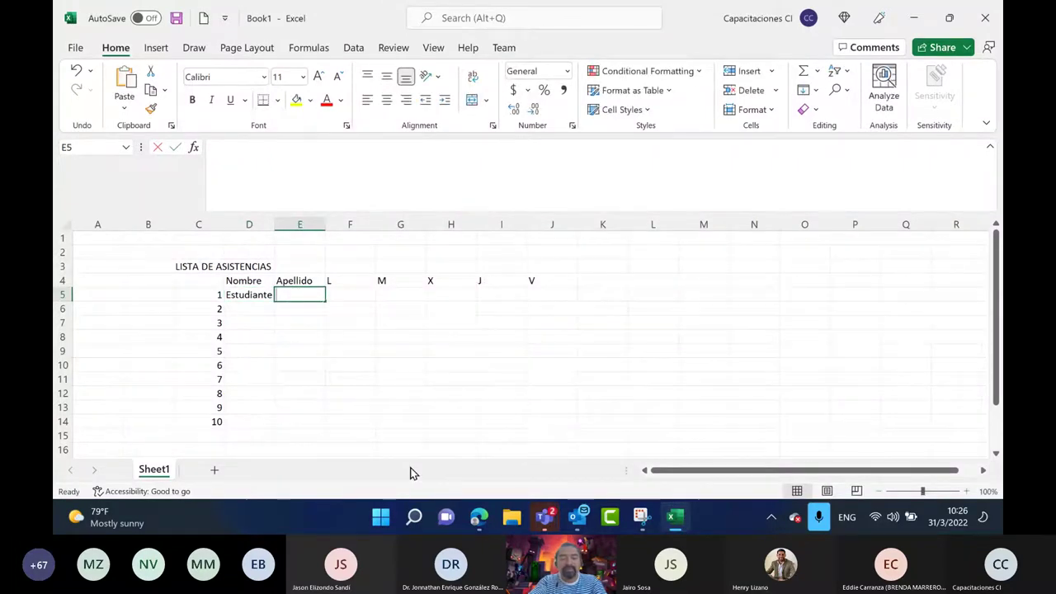
{"action": "type", "text": "uno"}
{"action": "key", "text": "Return"}
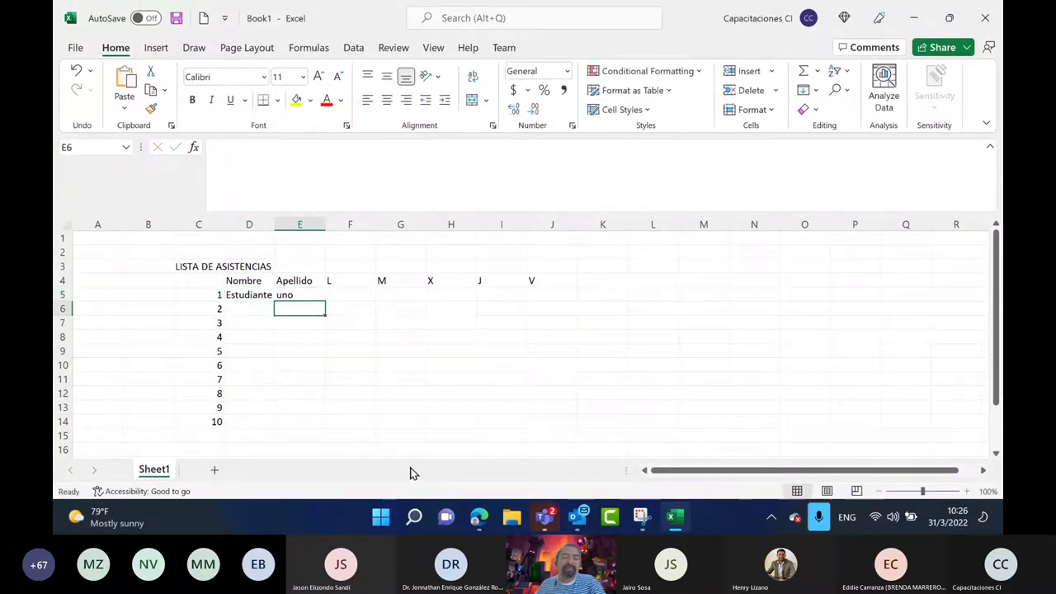
- Fill the first student's name and surname down through row 14, and change E6 to E8 to dos, tres and cuatro
{"action": "left_click", "coordinate": [258, 298]}
{"action": "left_click_drag", "start_coordinate": [264, 297], "coordinate": [340, 435]}
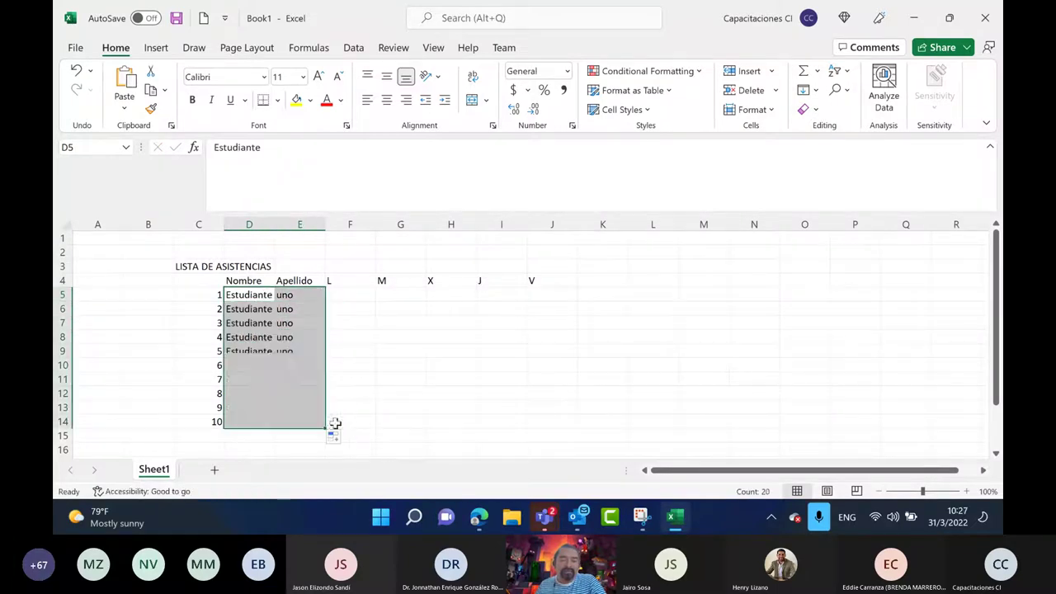
{"action": "left_click", "coordinate": [305, 309]}
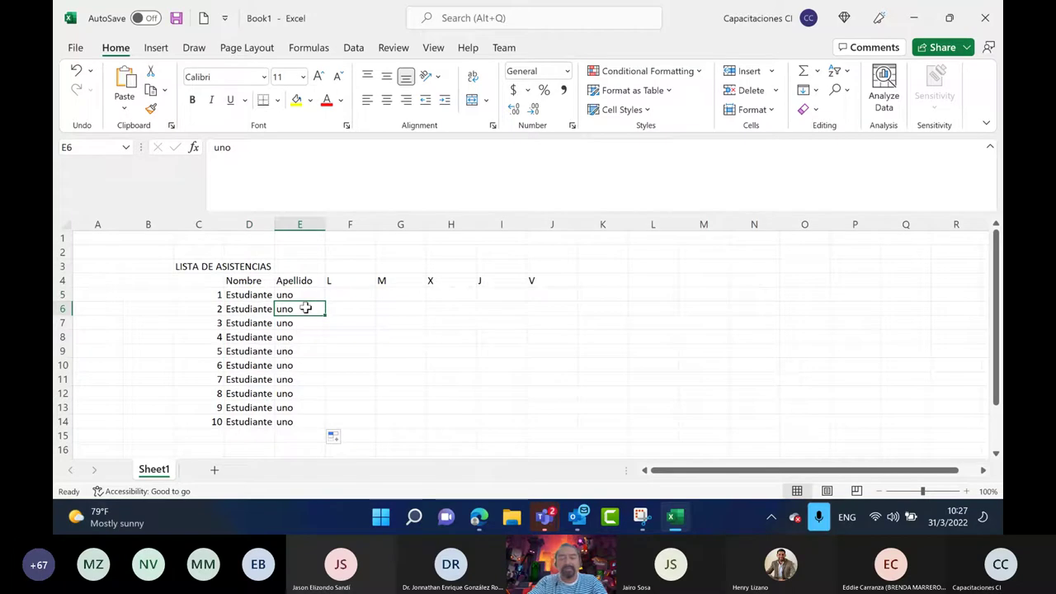
{"action": "type", "text": "dos"}
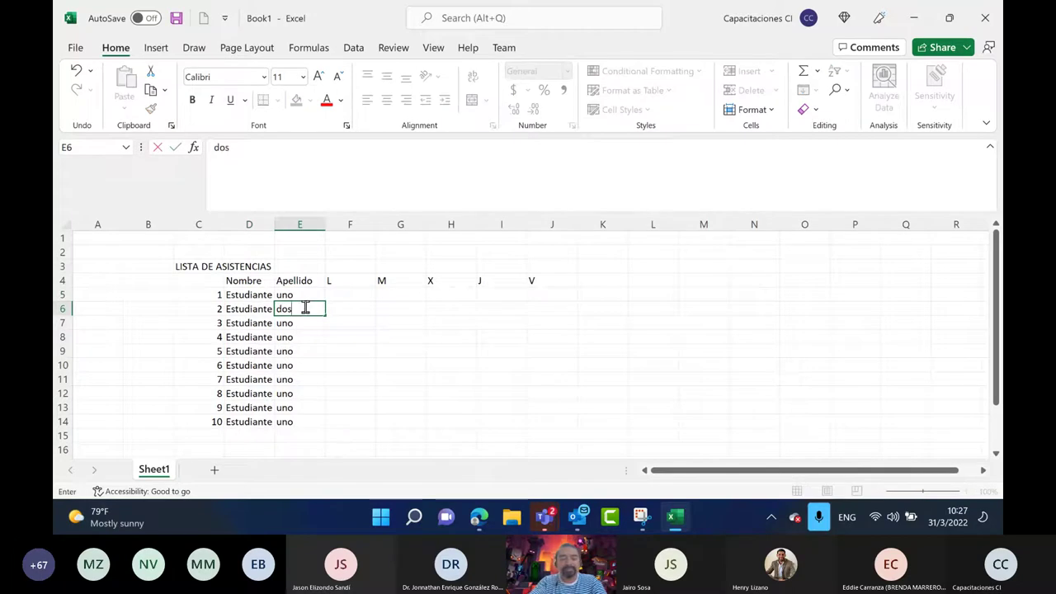
{"action": "key", "text": "Return"}
{"action": "type", "text": "tres"}
{"action": "key", "text": "Return"}
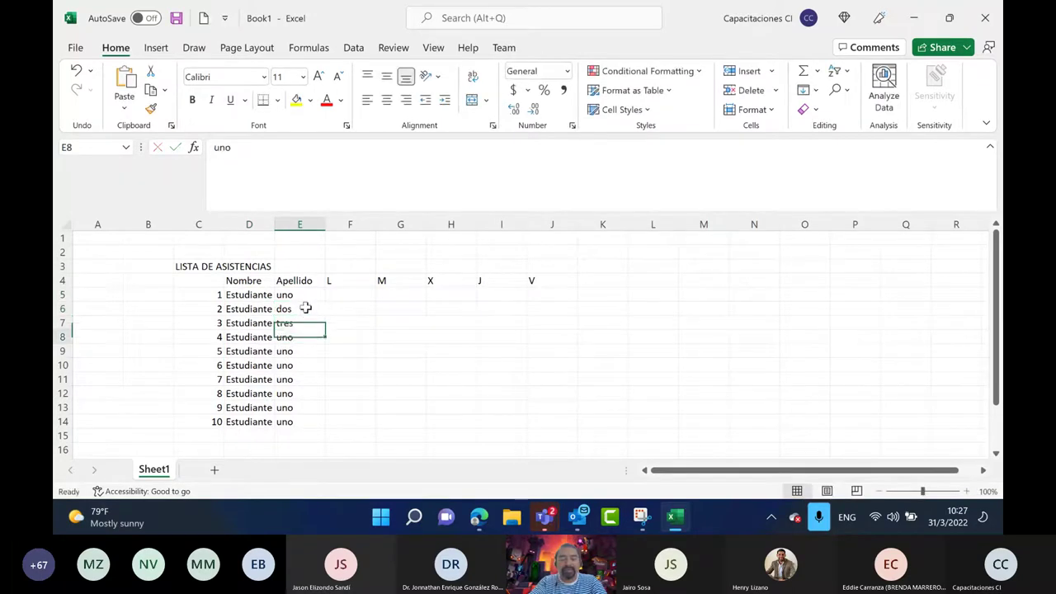
{"action": "type", "text": "cuatr"}
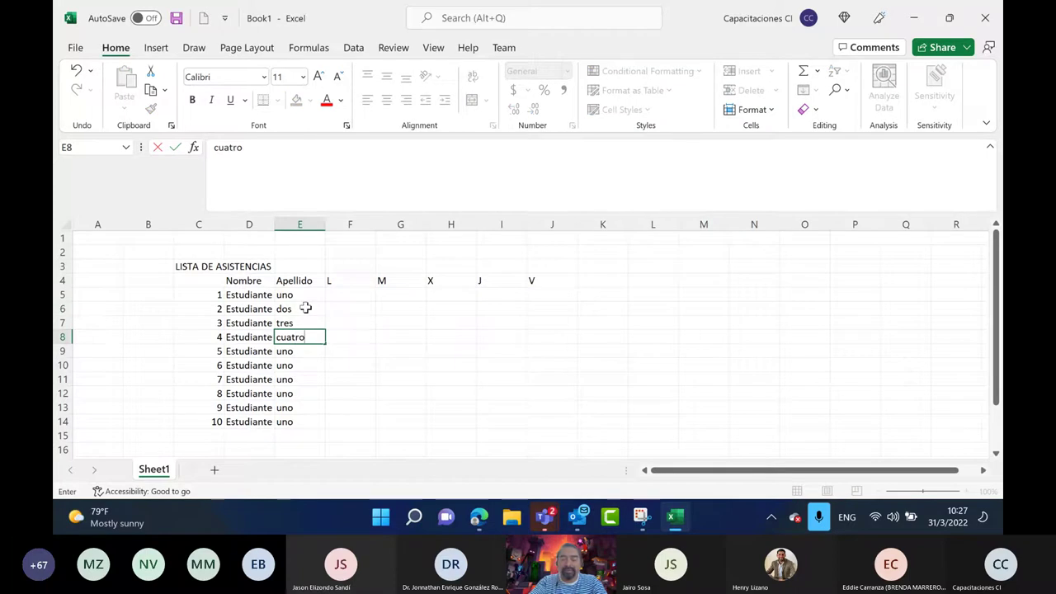
{"action": "key", "text": "Return"}
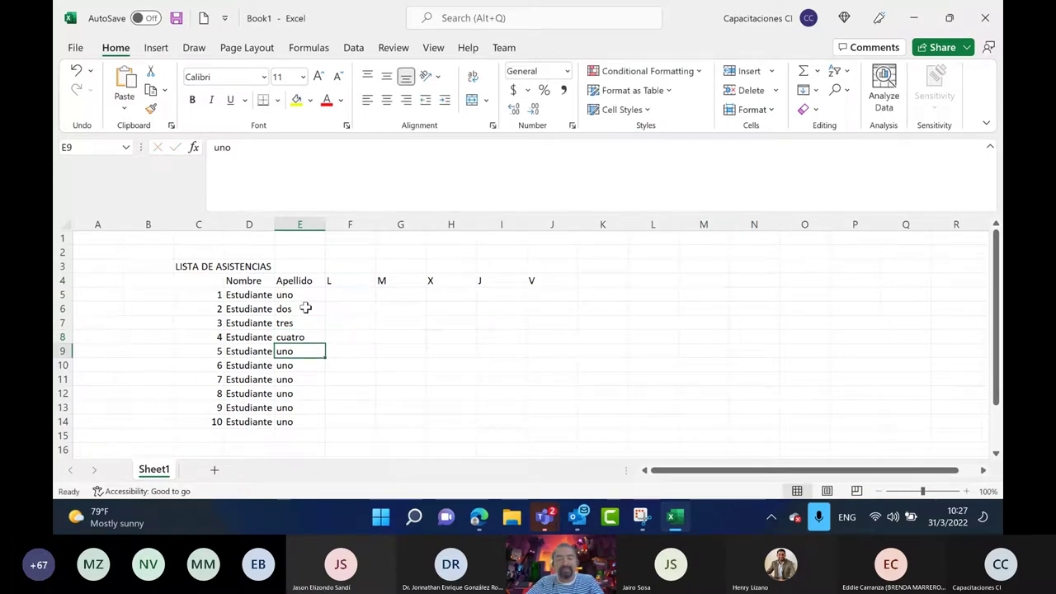
- Clear the repeated surnames in cells E9 to E14
{"action": "key", "text": "Down"}
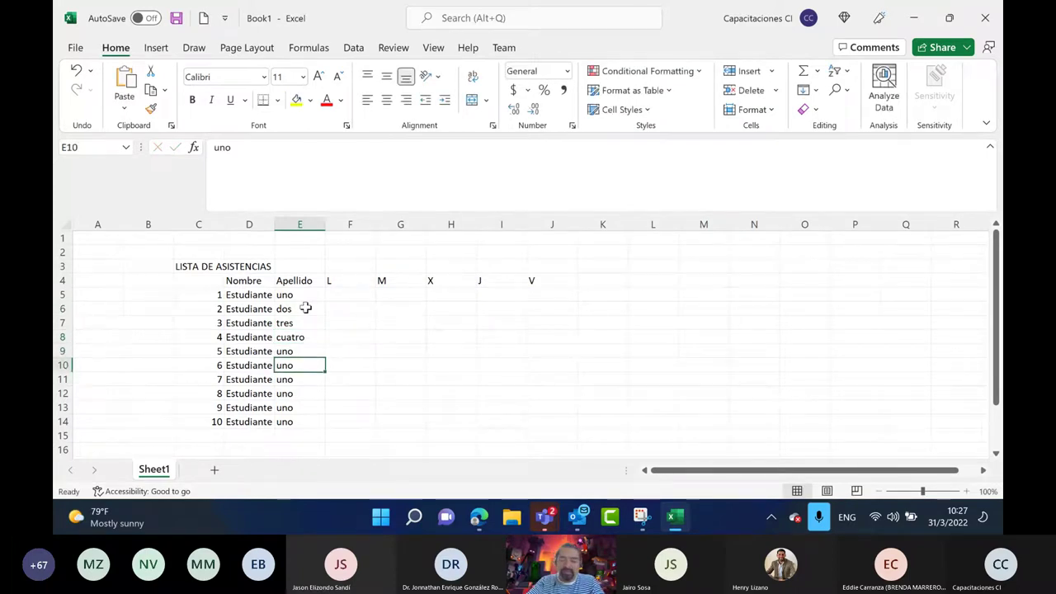
{"action": "key", "text": "Up"}
{"action": "key", "text": "Up"}
{"action": "key", "text": "Down"}
{"action": "key", "text": "shift+Down"}
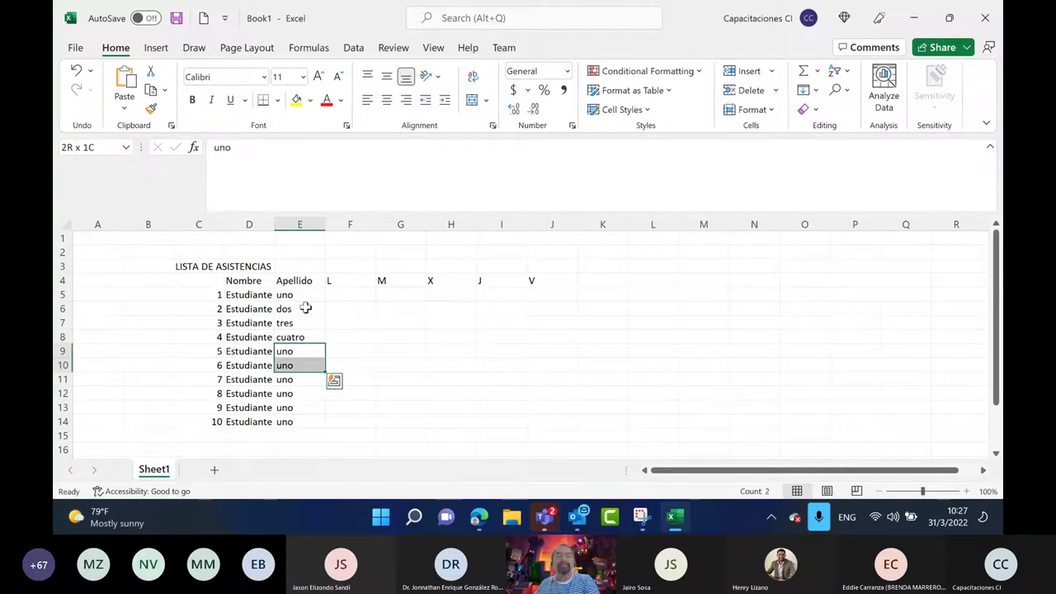
{"action": "key", "text": "shift+Down"}
{"action": "key", "text": "shift+Down"}
{"action": "key", "text": "shift+Down"}
{"action": "key", "text": "shift+Down"}
{"action": "key", "text": "Delete"}
- Mark the first student's attendance with X for L, M and X in cells F5 to H5
{"action": "left_click", "coordinate": [353, 294]}
{"action": "type", "text": "X"}
{"action": "key", "text": "Tab"}
{"action": "type", "text": "X"}
{"action": "key", "text": "Tab"}
{"action": "type", "text": "X"}
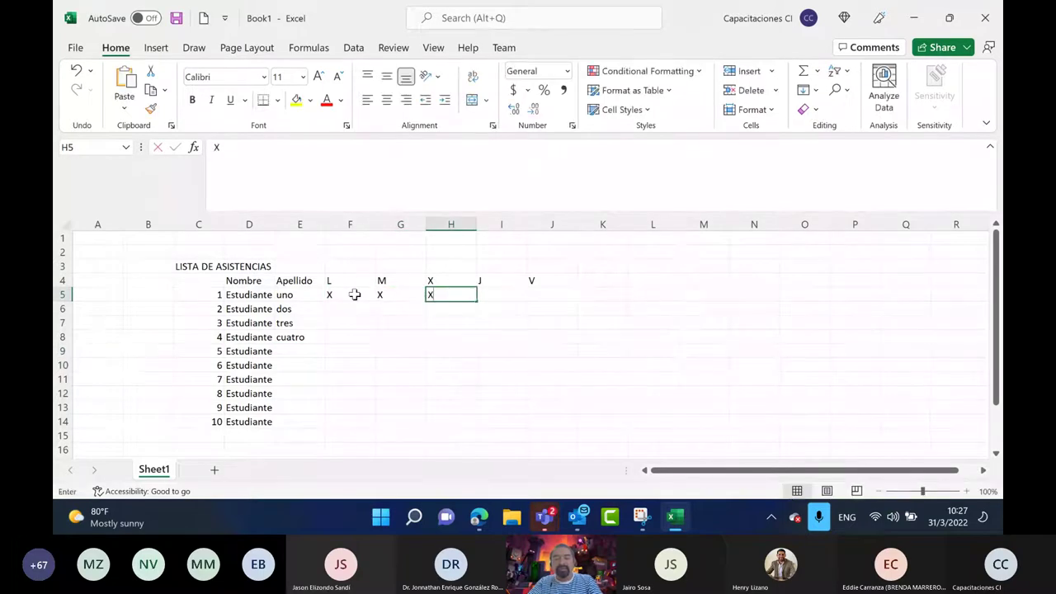
{"action": "key", "text": "Tab"}
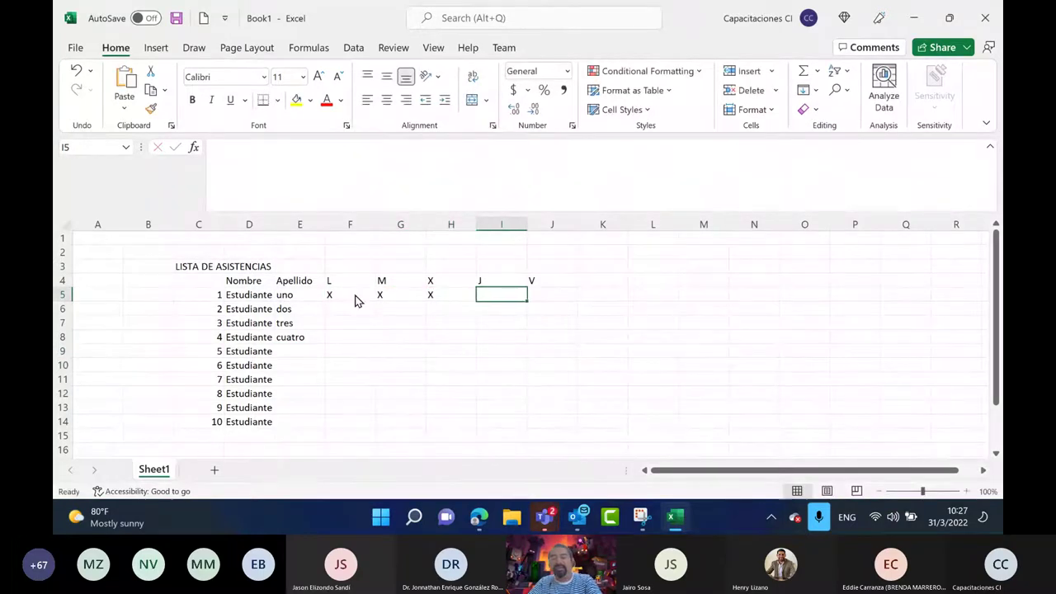
{"action": "key", "text": "alt+Right"}
{"action": "key", "text": "Escape"}
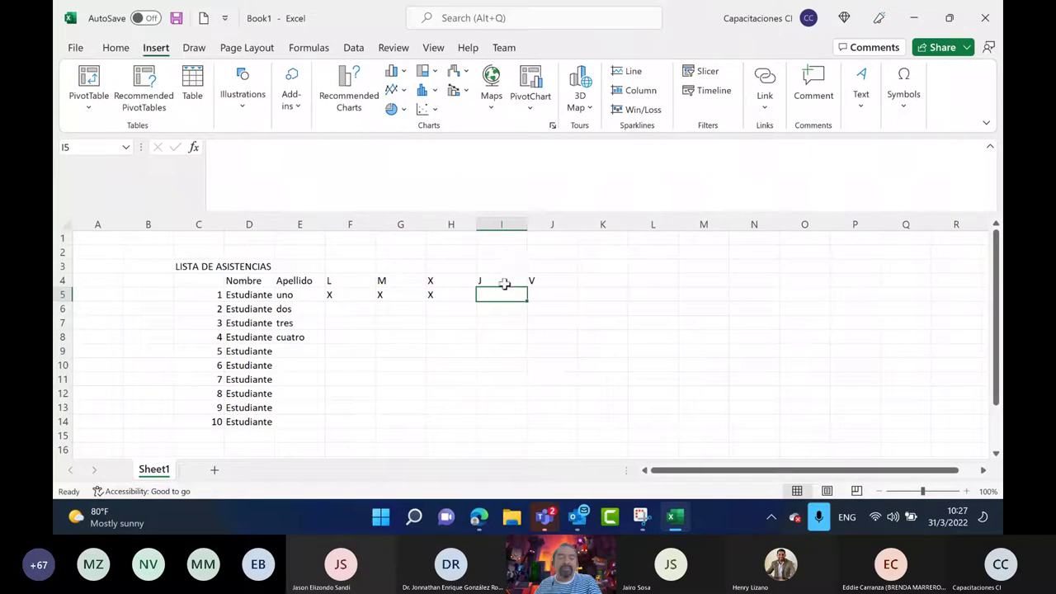
{"action": "type", "text": "-"}
{"action": "left_click", "coordinate": [544, 296]}
{"action": "key", "text": "Escape"}
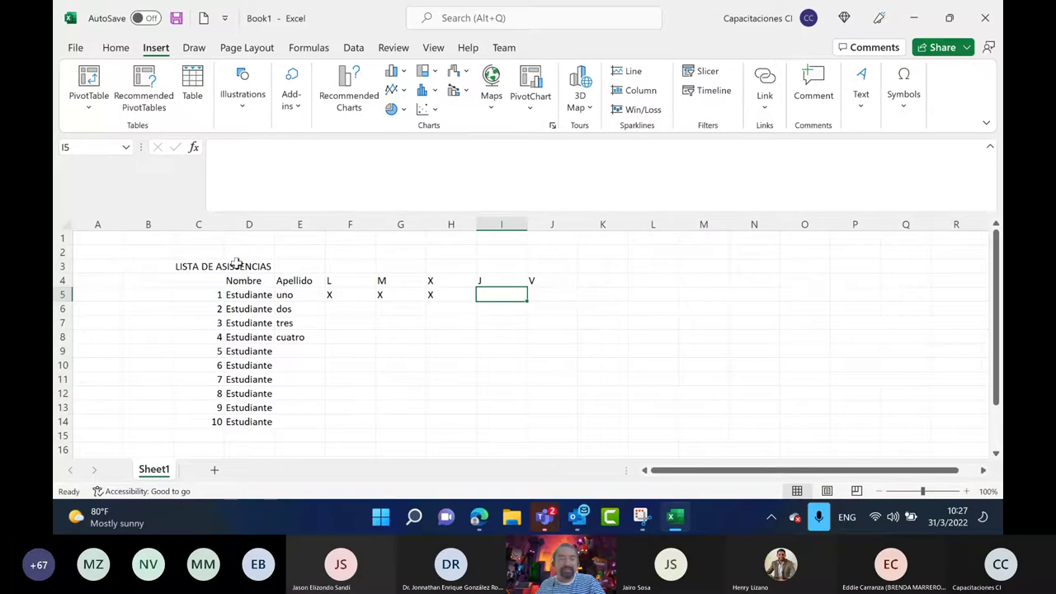
- Apply the Text number format to all cells of the worksheet
{"action": "left_click", "coordinate": [62, 221]}
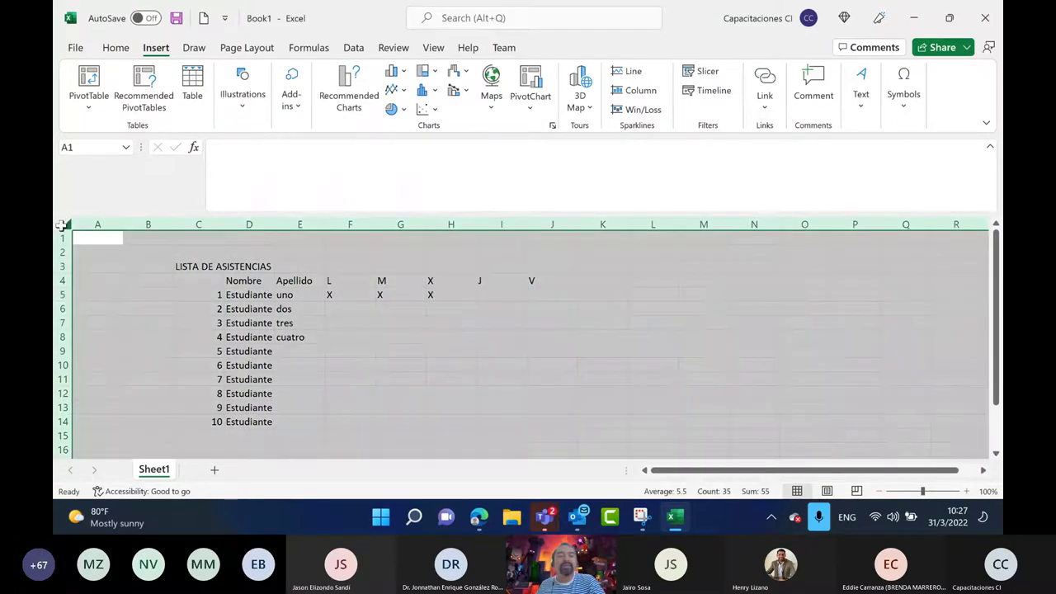
{"action": "left_click", "coordinate": [122, 48]}
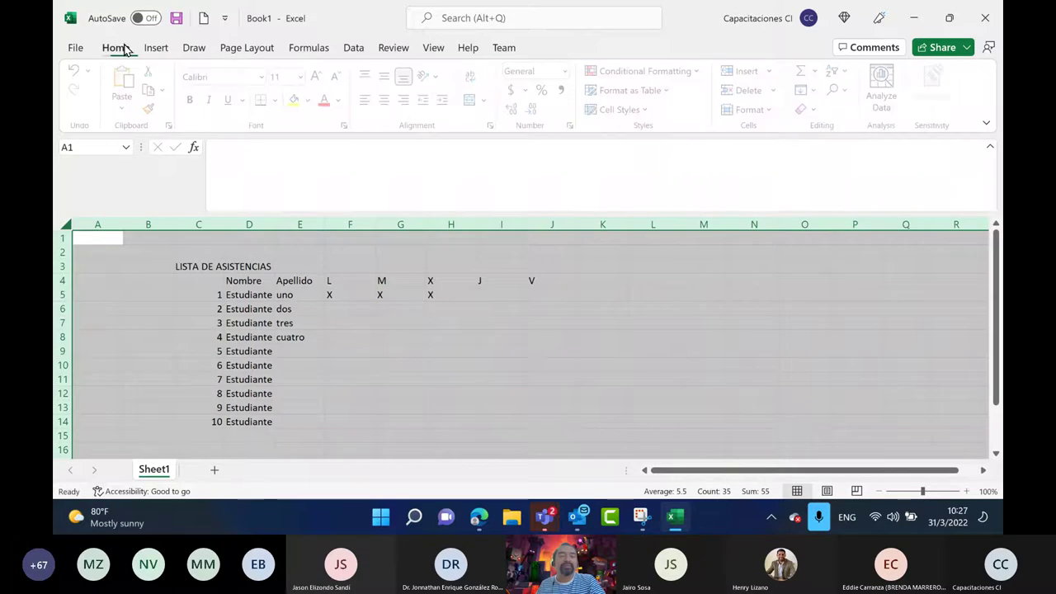
{"action": "left_click", "coordinate": [567, 71]}
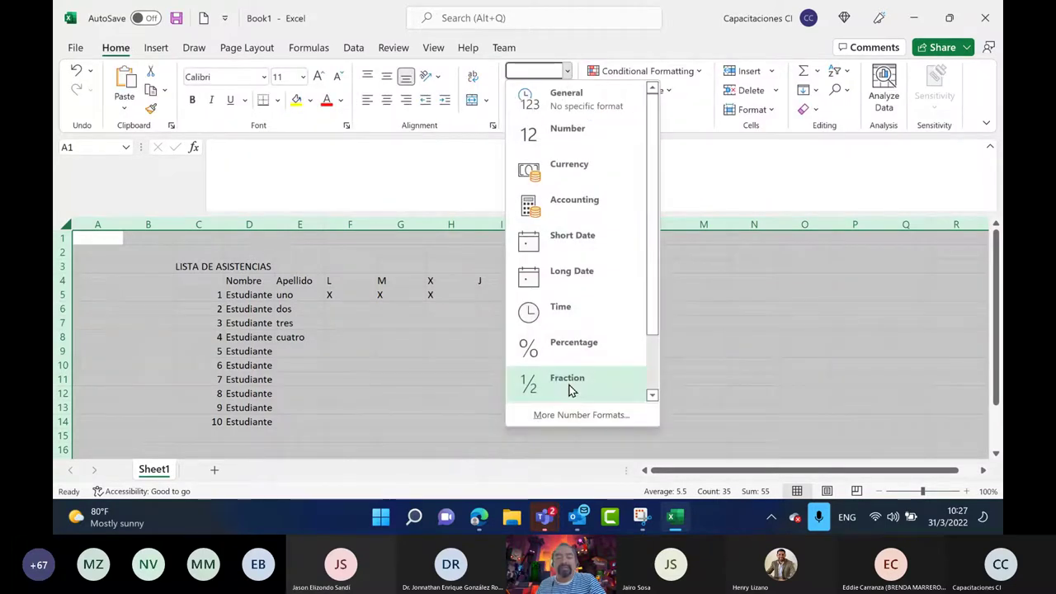
{"action": "left_click", "coordinate": [569, 384]}
{"action": "left_click", "coordinate": [502, 295]}
{"action": "type", "text": "="}
{"action": "key", "text": "Right"}
{"action": "key", "text": "Right"}
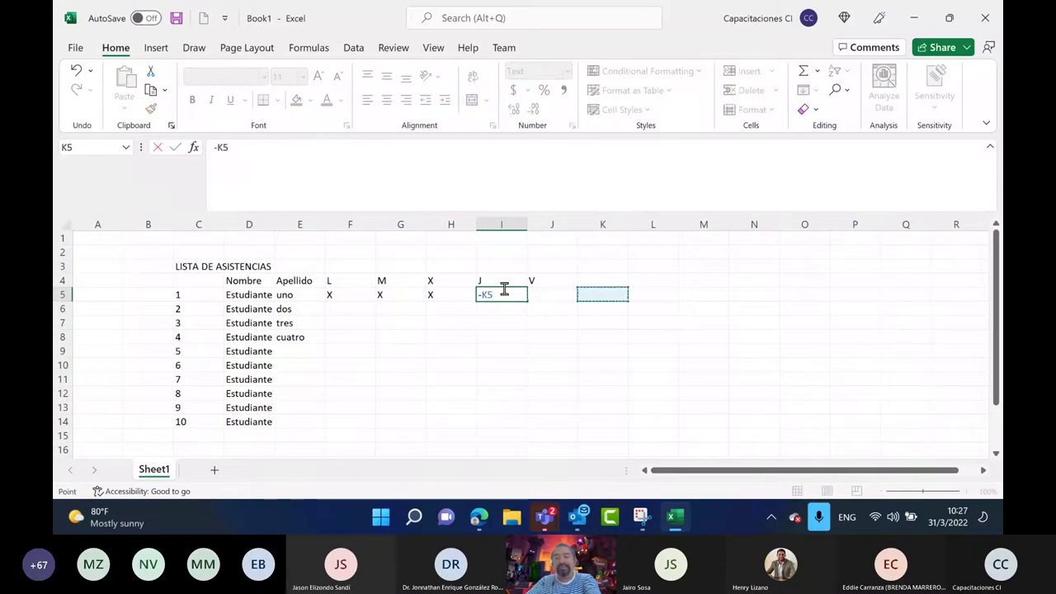
{"action": "key", "text": "Escape"}
{"action": "key", "text": "super+n"}
{"action": "left_click", "coordinate": [539, 349]}
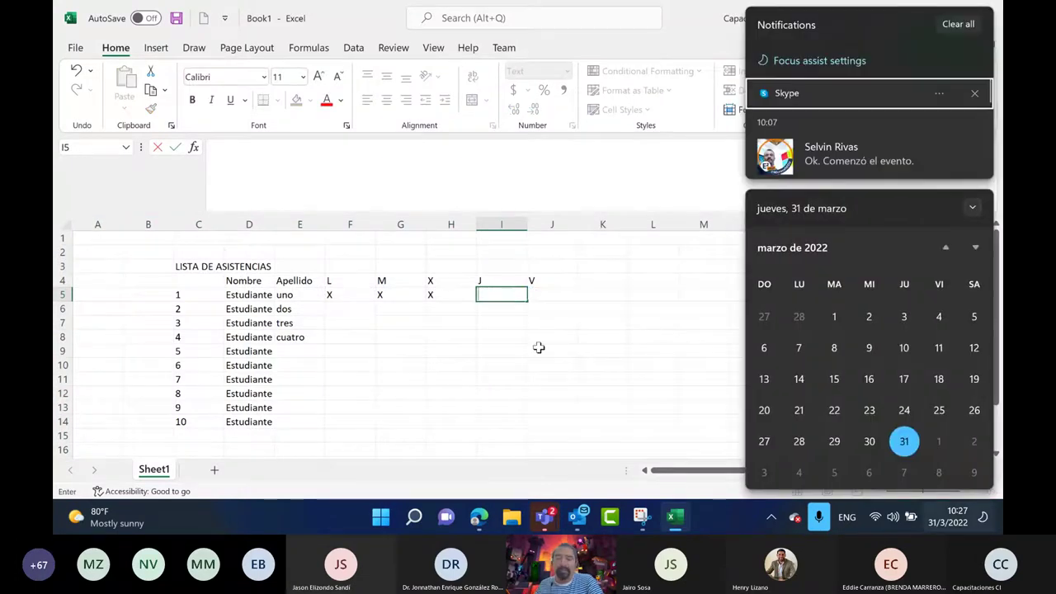
- Mark Friday attendance with X in J5 and fill the marks in F5 to H5 down through row 14
{"action": "left_click", "coordinate": [538, 296]}
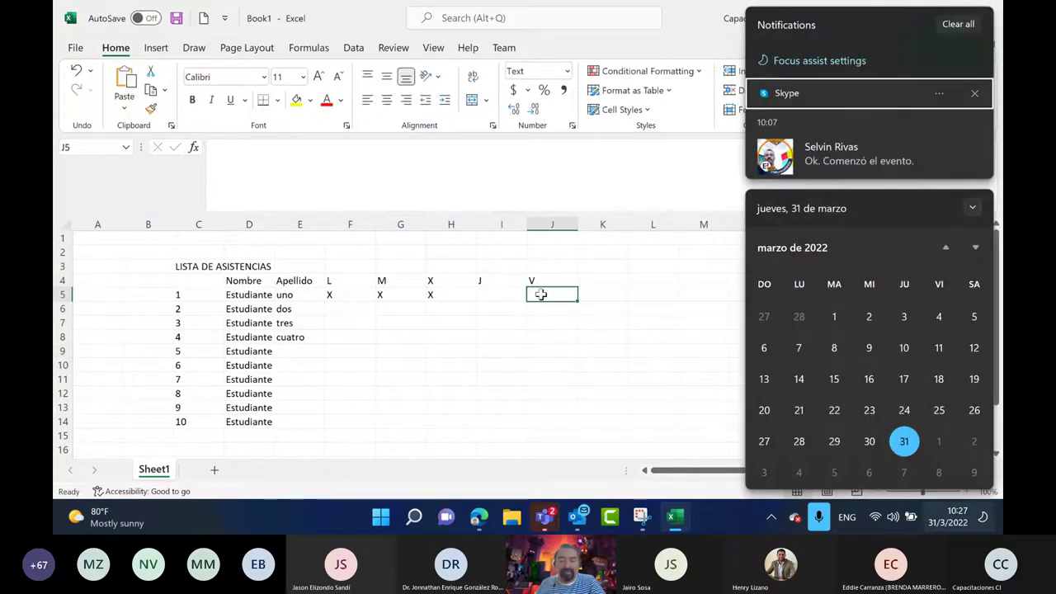
{"action": "type", "text": "X"}
{"action": "key", "text": "Return"}
{"action": "left_click_drag", "start_coordinate": [356, 294], "coordinate": [469, 424]}
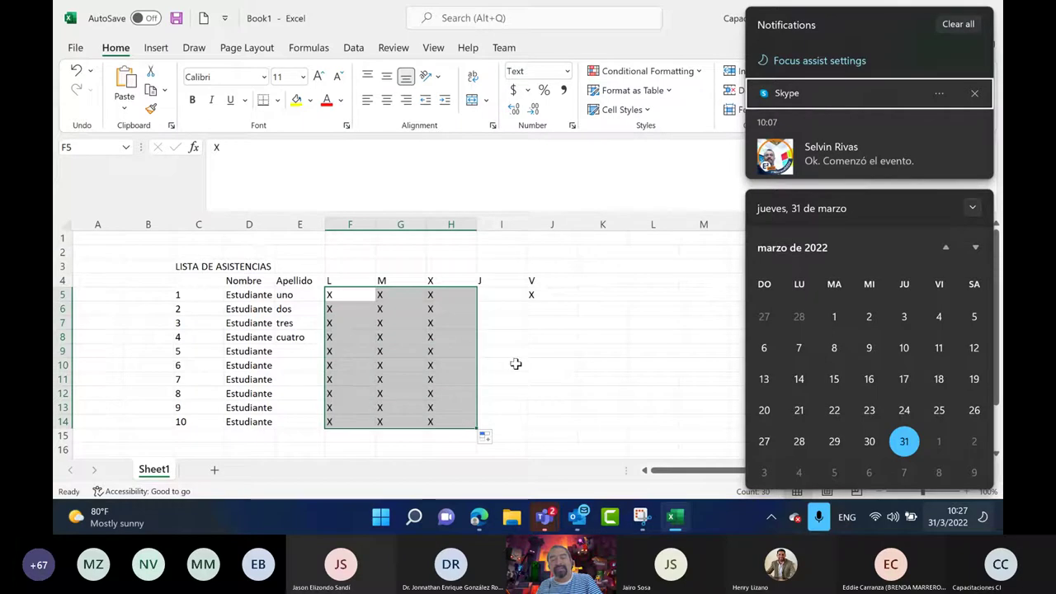
- Copy the X from J5 into the J attendance column for students 3 to 6, cells I7 to I10
{"action": "left_click", "coordinate": [532, 305]}
{"action": "left_click", "coordinate": [532, 295]}
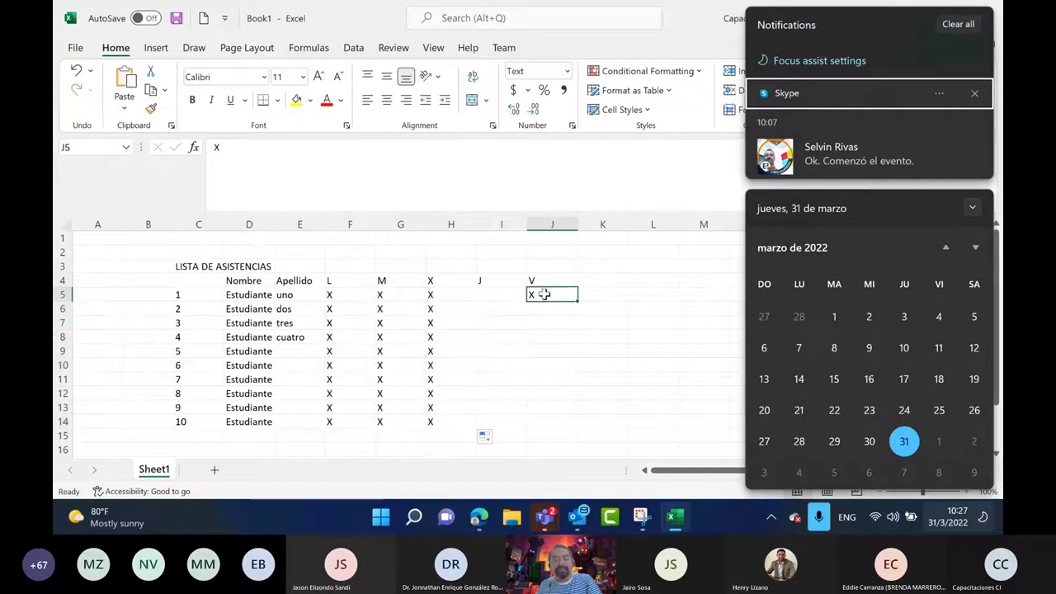
{"action": "key", "text": "ctrl+c"}
{"action": "left_click_drag", "start_coordinate": [489, 322], "coordinate": [495, 364]}
{"action": "key", "text": "ctrl+v"}
{"action": "left_click_drag", "start_coordinate": [561, 429], "coordinate": [518, 376]}
{"action": "left_click", "coordinate": [540, 382]}
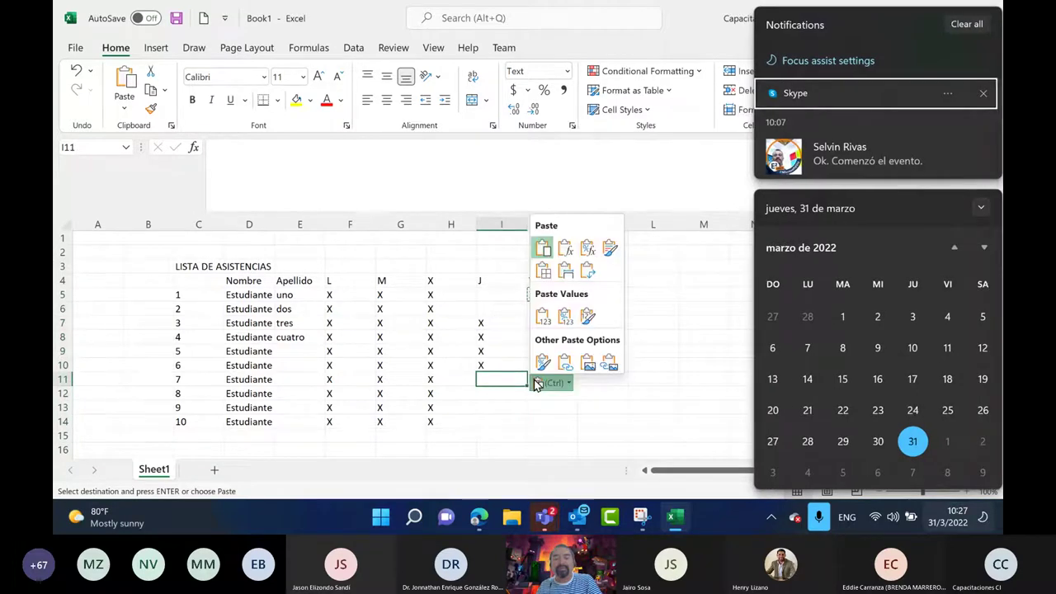
{"action": "key", "text": "Escape"}
{"action": "left_click", "coordinate": [607, 384]}
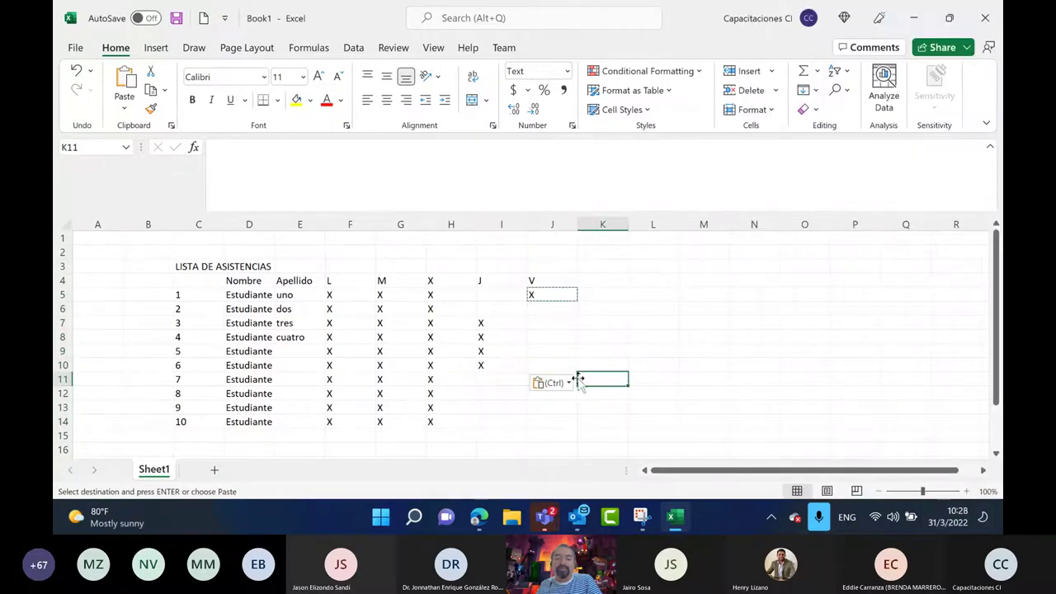
- Paste the copied X into the V attendance column for students 7 to 10, cells J11 to J14
{"action": "left_click_drag", "start_coordinate": [552, 421], "coordinate": [549, 380]}
{"action": "key", "text": "ctrl+v"}
{"action": "left_click_drag", "start_coordinate": [658, 369], "coordinate": [707, 368]}
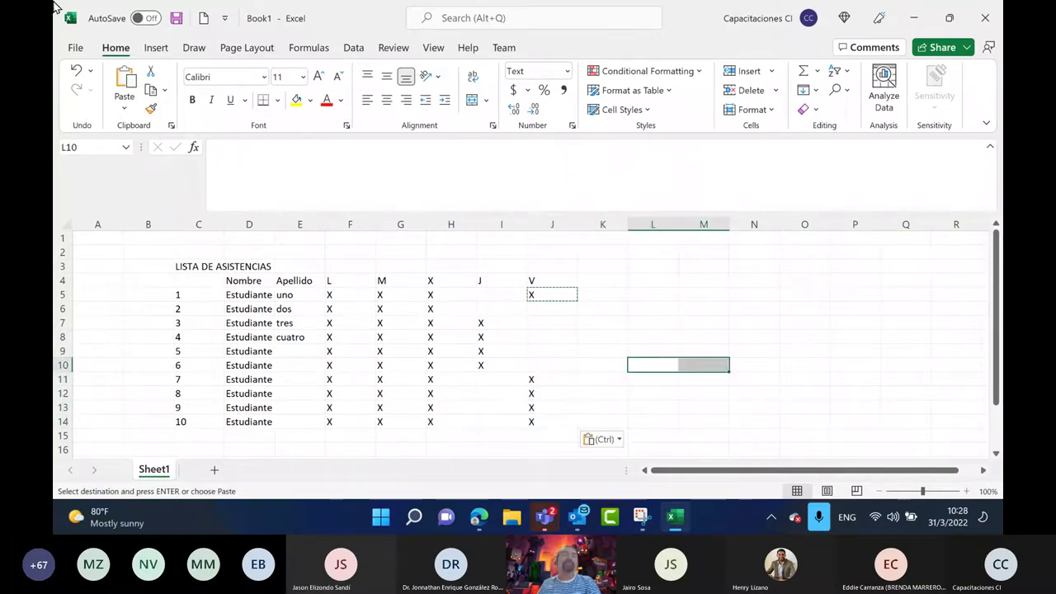
- Begin saving the workbook on this PC with the Desktop folder as the destination
{"action": "left_click", "coordinate": [75, 47]}
{"action": "left_click", "coordinate": [149, 238]}
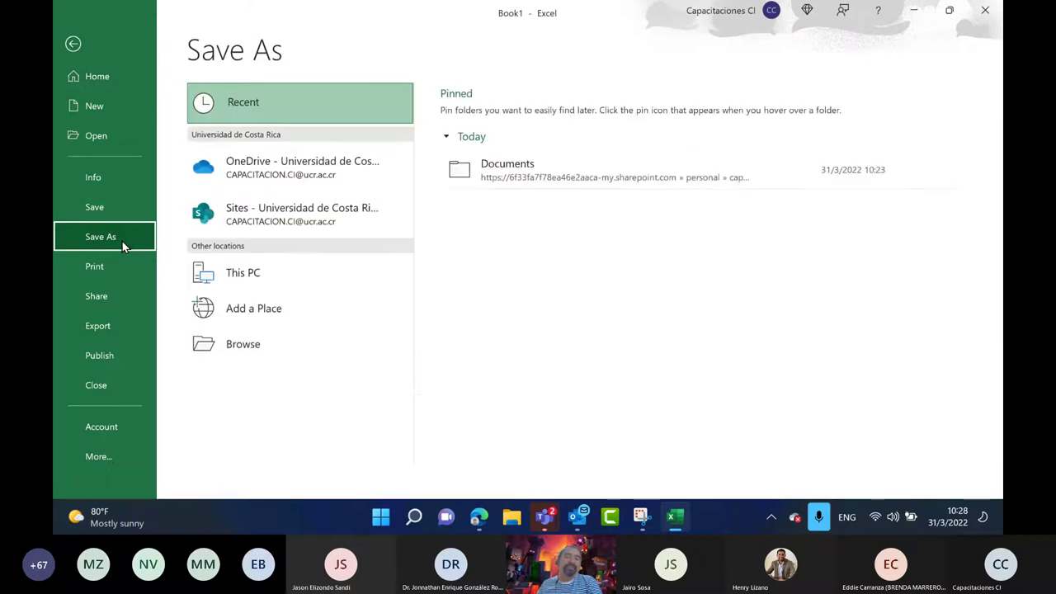
{"action": "left_click", "coordinate": [252, 274]}
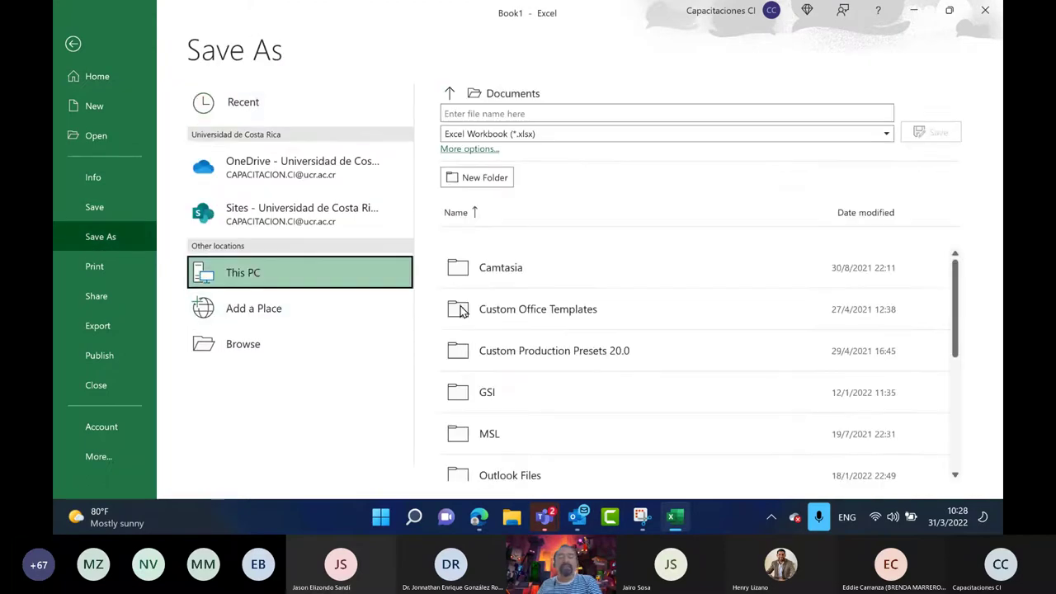
{"action": "left_click", "coordinate": [272, 272]}
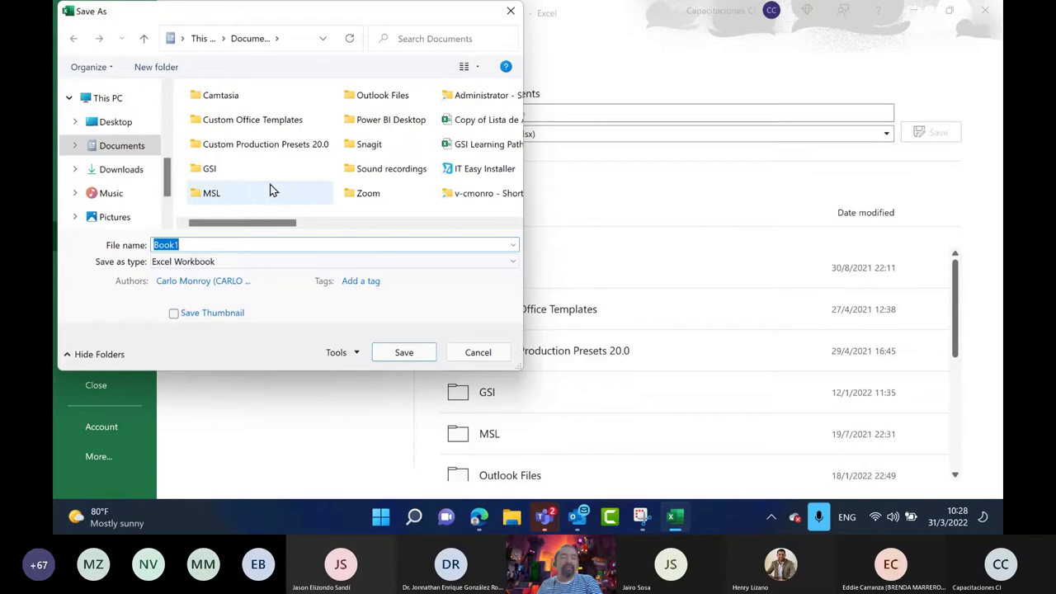
{"action": "left_click", "coordinate": [134, 124]}
- Name the file Demo UCR - lista de asistencia and save it as an Excel Workbook
{"action": "type", "text": "c"}
{"action": "type", "text": "deMO"}
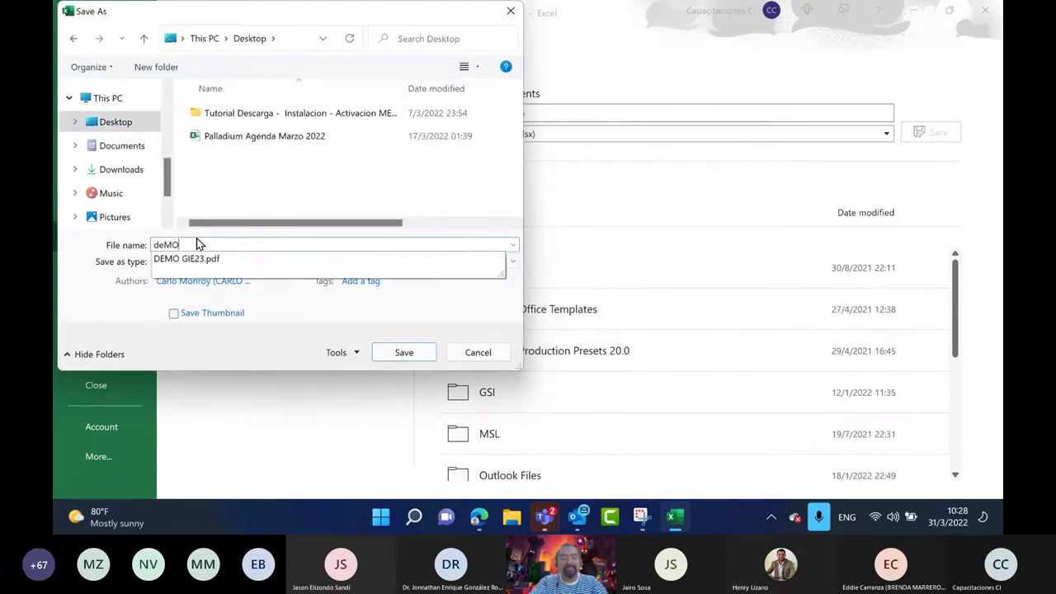
{"action": "key", "text": "BackSpace"}
{"action": "key", "text": "BackSpace"}
{"action": "key", "text": "BackSpace"}
{"action": "key", "text": "BackSpace"}
{"action": "type", "text": "Demo "}
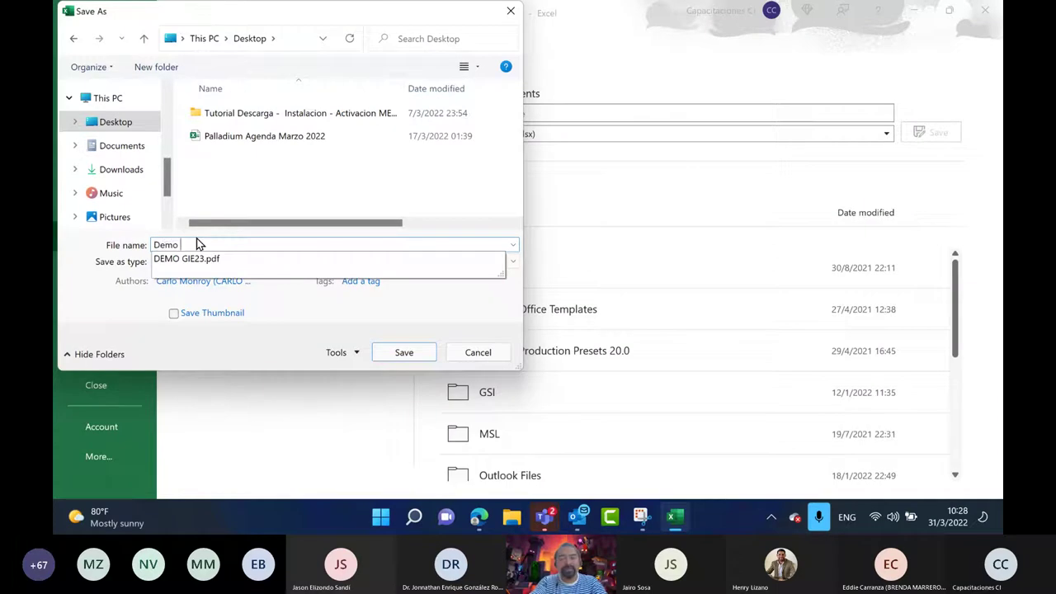
{"action": "type", "text": "UCR - lista de est"}
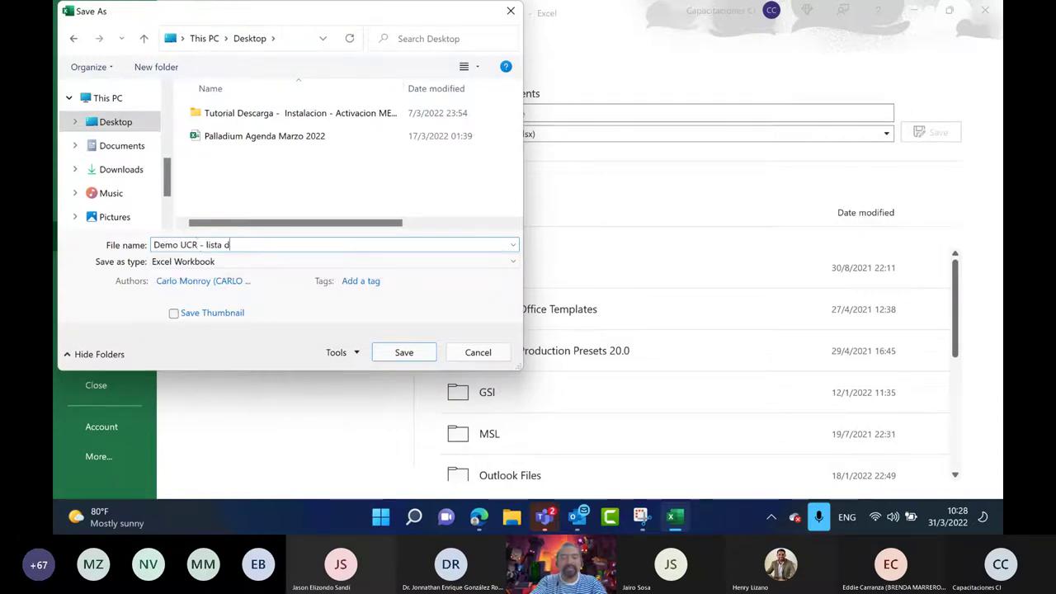
{"action": "key", "text": "BackSpace"}
{"action": "key", "text": "BackSpace"}
{"action": "key", "text": "BackSpace"}
{"action": "type", "text": "asistencia"}
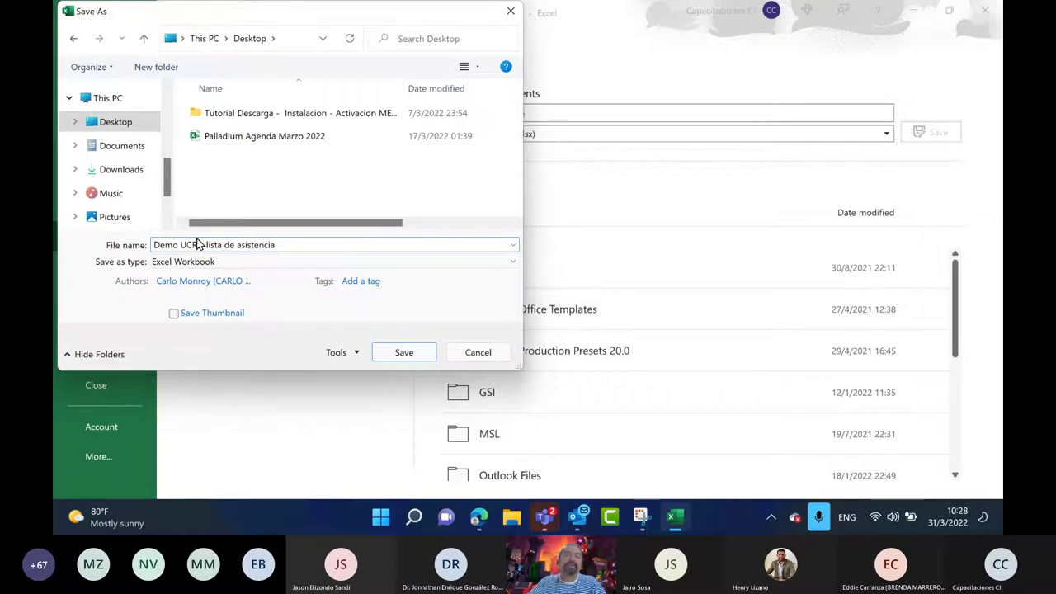
{"action": "key", "text": "Return"}
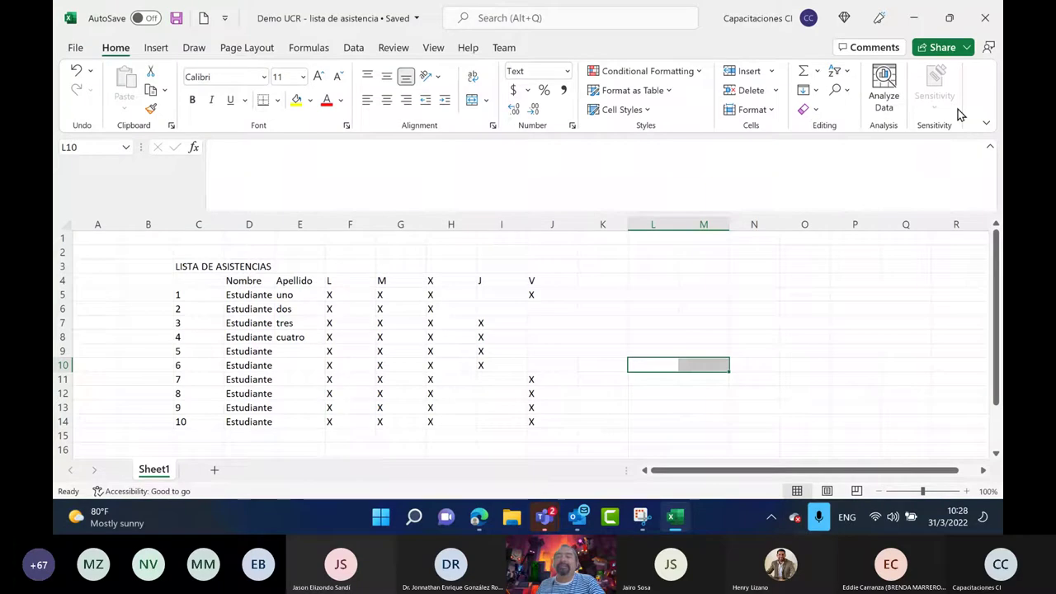
{"action": "left_click", "coordinate": [966, 48]}
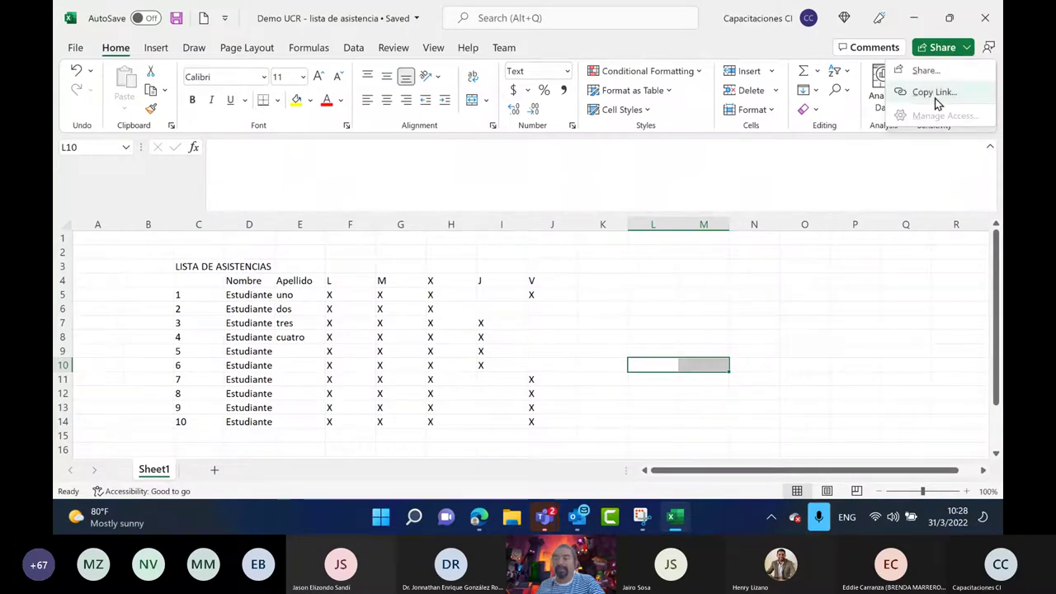
{"action": "left_click", "coordinate": [714, 52]}
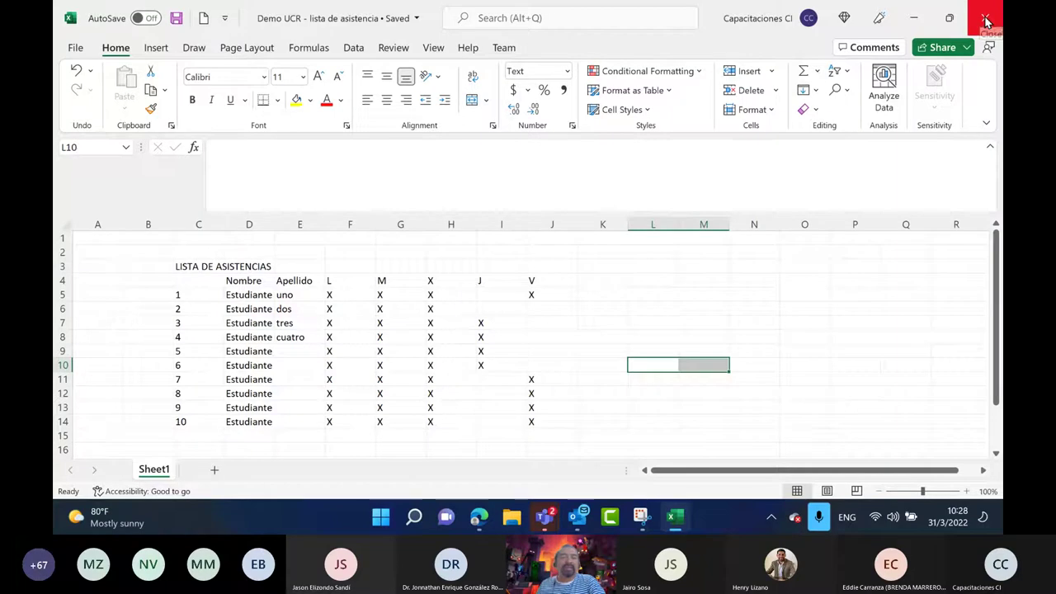
{"action": "left_click", "coordinate": [225, 19]}
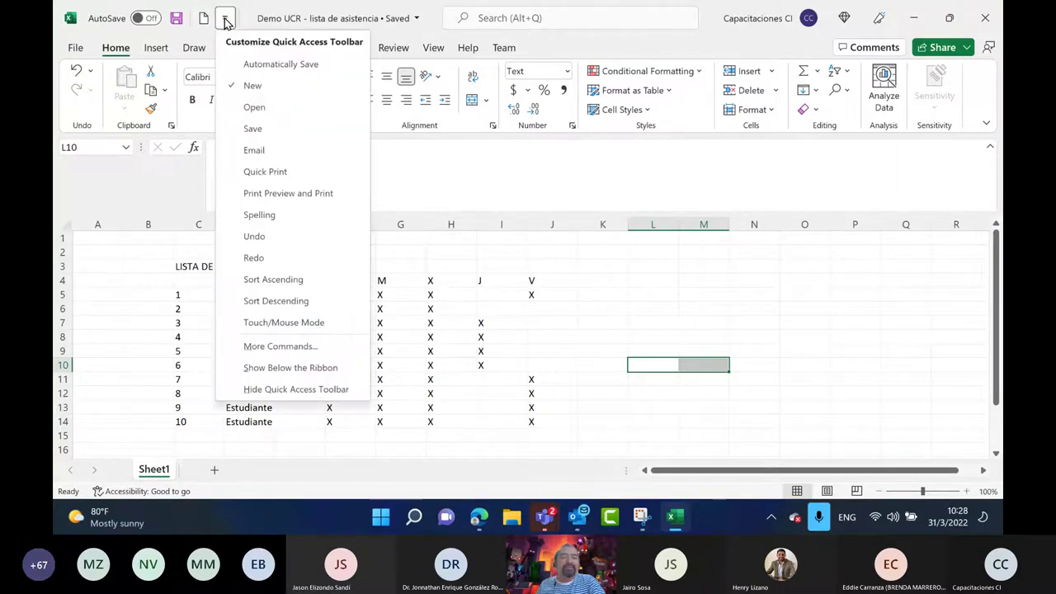
{"action": "left_click", "coordinate": [430, 176]}
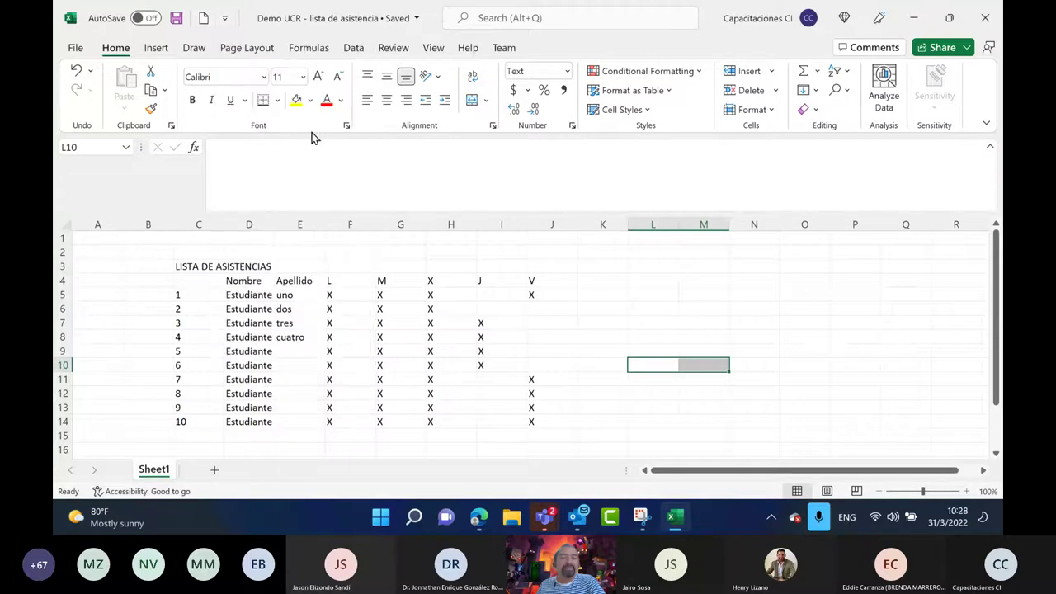
- Turn on AutoSave by uploading the workbook to OneDrive - Universidad de Costa Rica, and save the file
{"action": "left_click", "coordinate": [144, 18]}
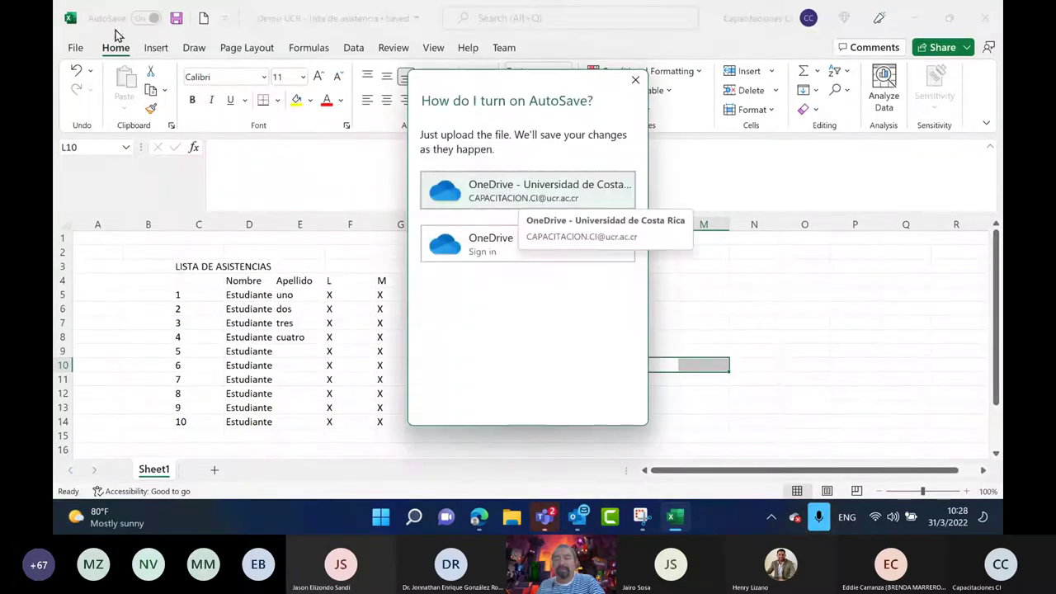
{"action": "left_click", "coordinate": [539, 185]}
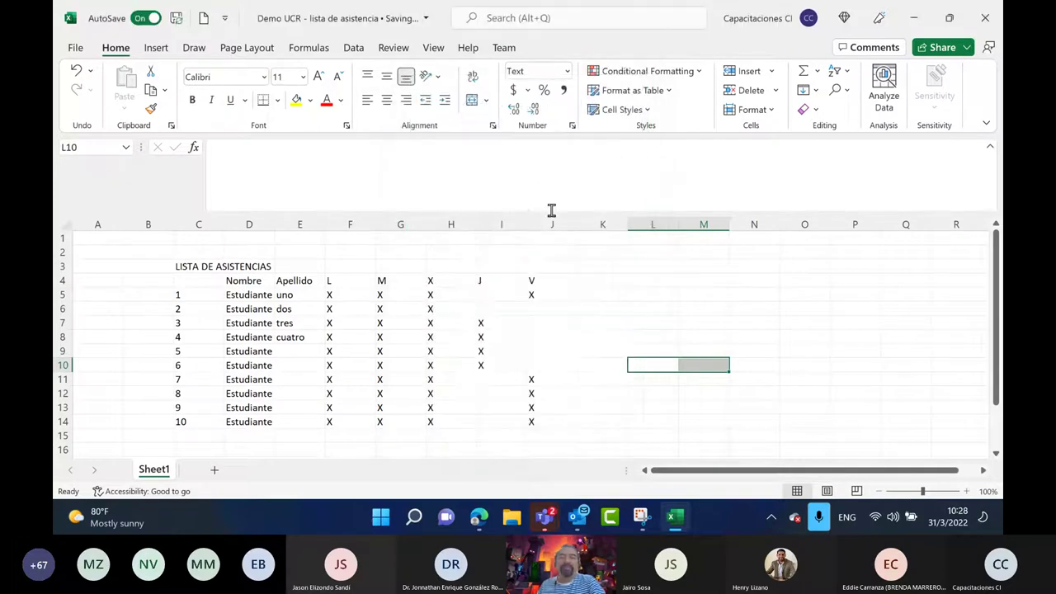
{"action": "left_click", "coordinate": [425, 160]}
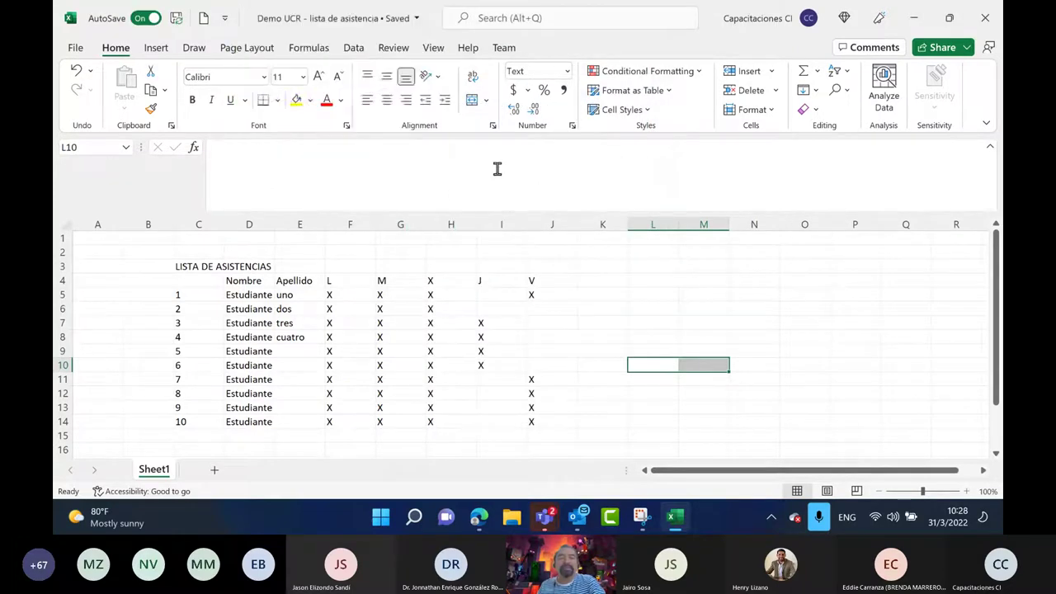
{"action": "left_click", "coordinate": [371, 179]}
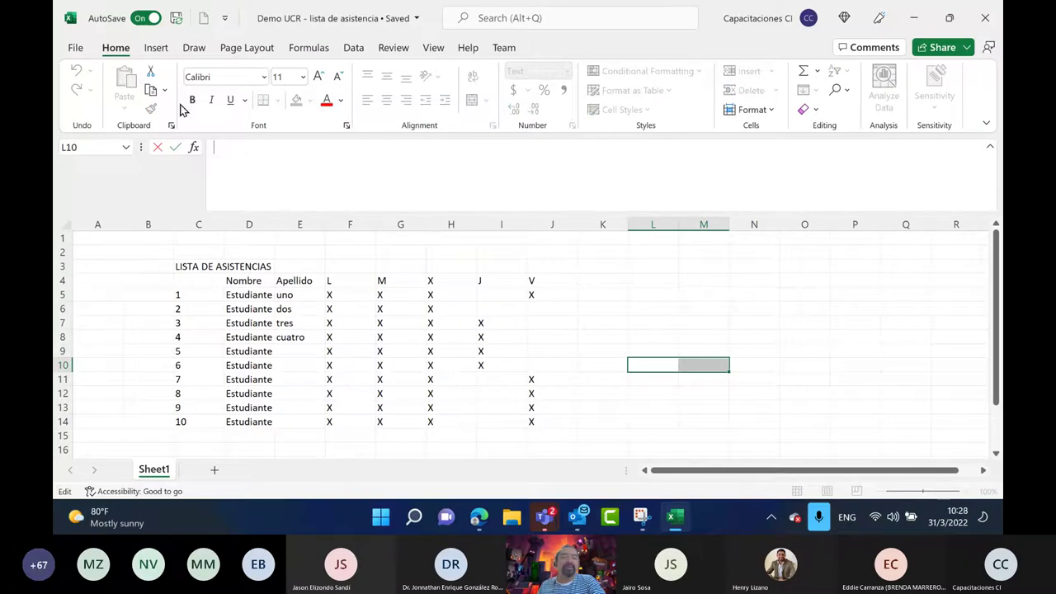
{"action": "left_click", "coordinate": [176, 19]}
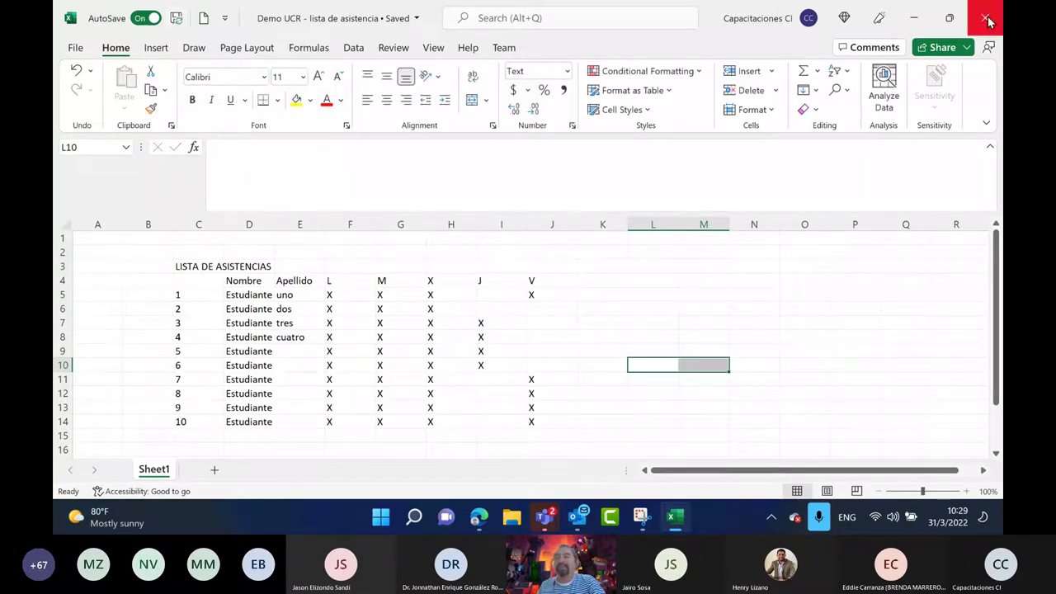
- Switch to the browser, close the online Libro.xlsx workbook and return to the Office home page
{"action": "left_click", "coordinate": [921, 22]}
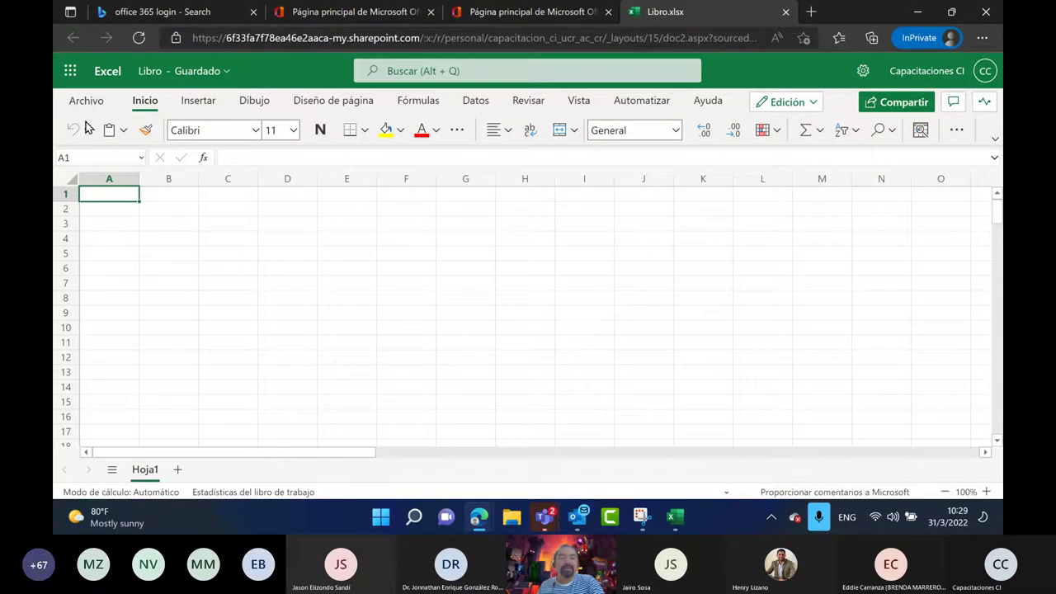
{"action": "left_click", "coordinate": [784, 13]}
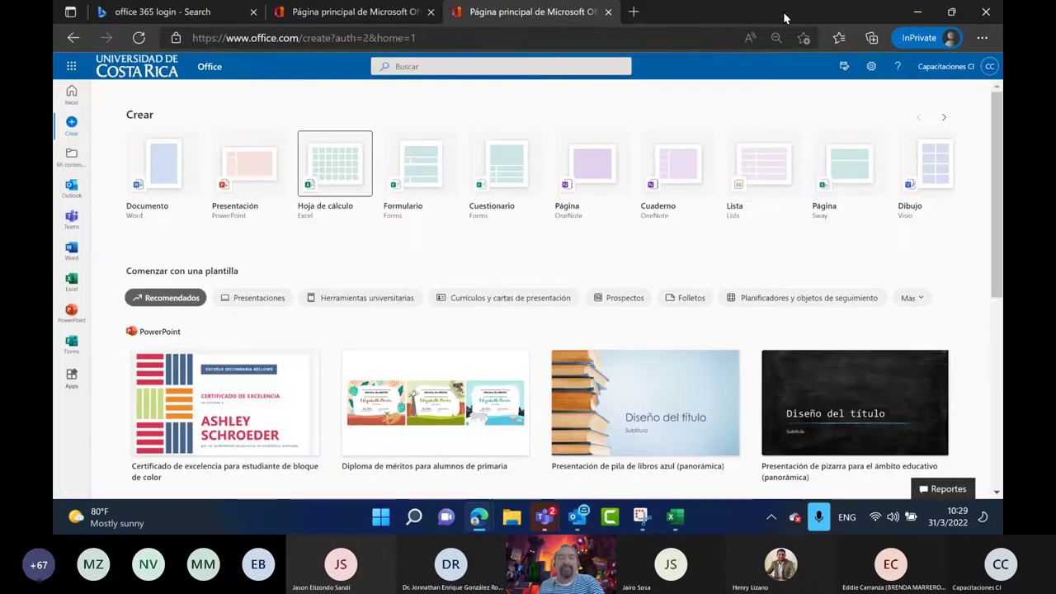
{"action": "left_click", "coordinate": [255, 77]}
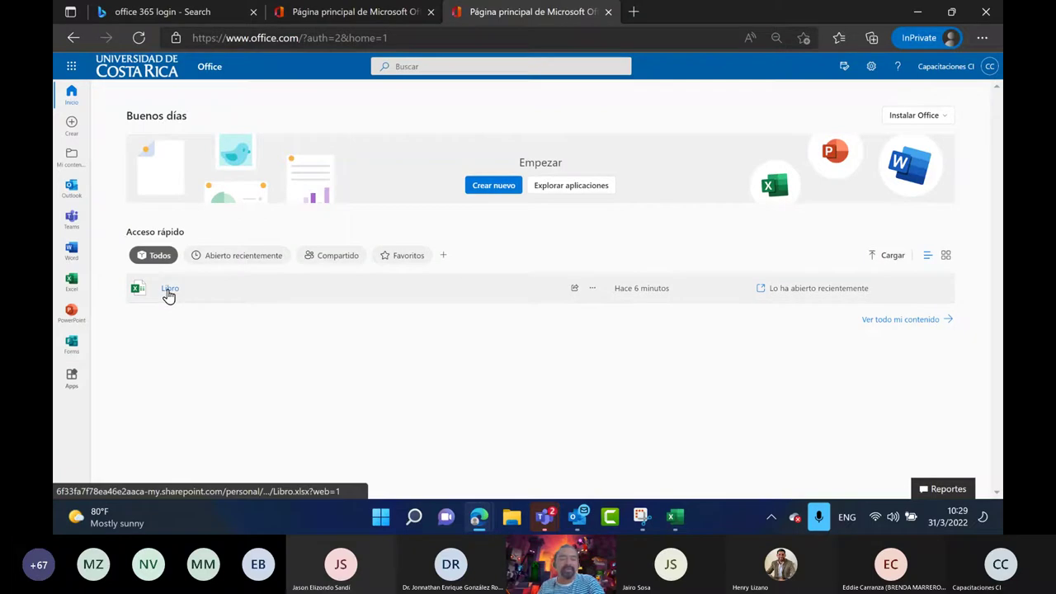
- View the online Libro workbook briefly, and refresh the Office home page to check its recent files
{"action": "left_click", "coordinate": [168, 290]}
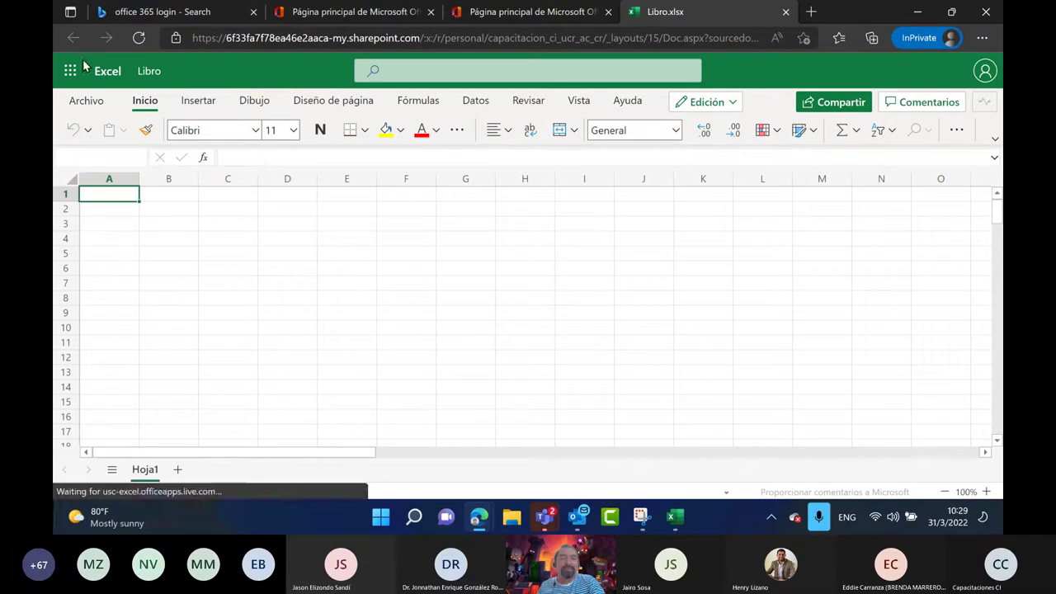
{"action": "left_click", "coordinate": [787, 13]}
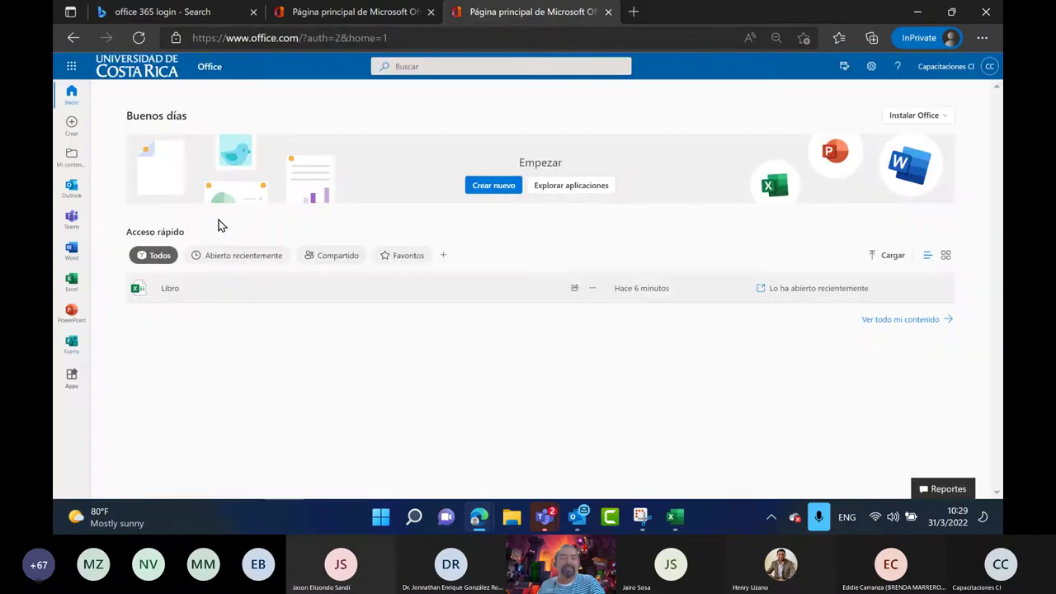
{"action": "left_click", "coordinate": [139, 39]}
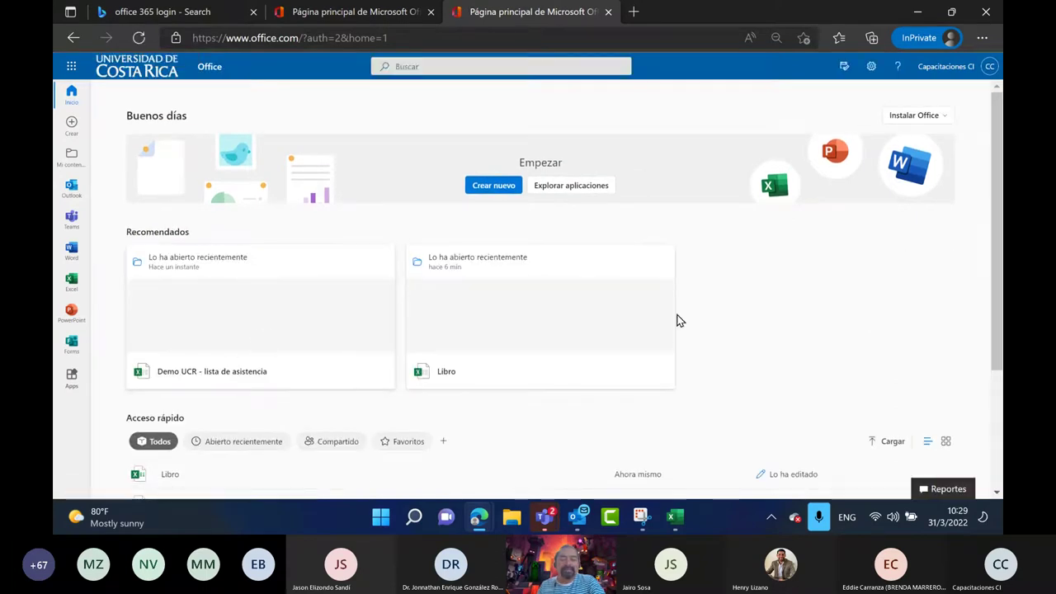
{"action": "scroll", "coordinate": [308, 401], "scroll_direction": "down", "scroll_amount": 2}
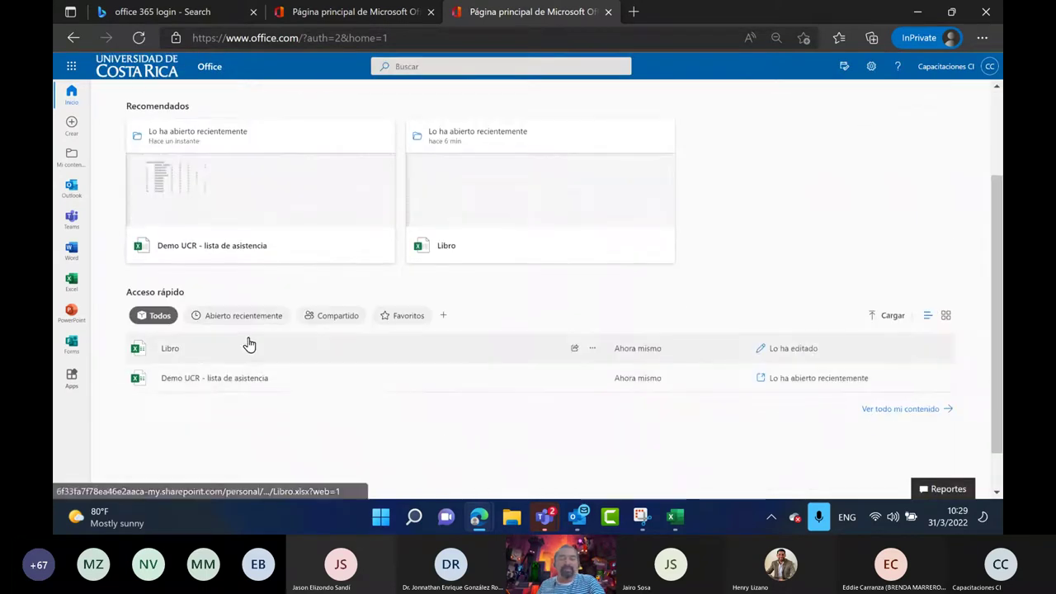
- Open the Demo UCR - lista de asistencia workbook online and fill the LISTA DE ASISTENCIAS title with yellow
{"action": "scroll", "coordinate": [252, 346], "scroll_direction": "down", "scroll_amount": 1}
{"action": "scroll", "coordinate": [346, 349], "scroll_direction": "up", "scroll_amount": 3}
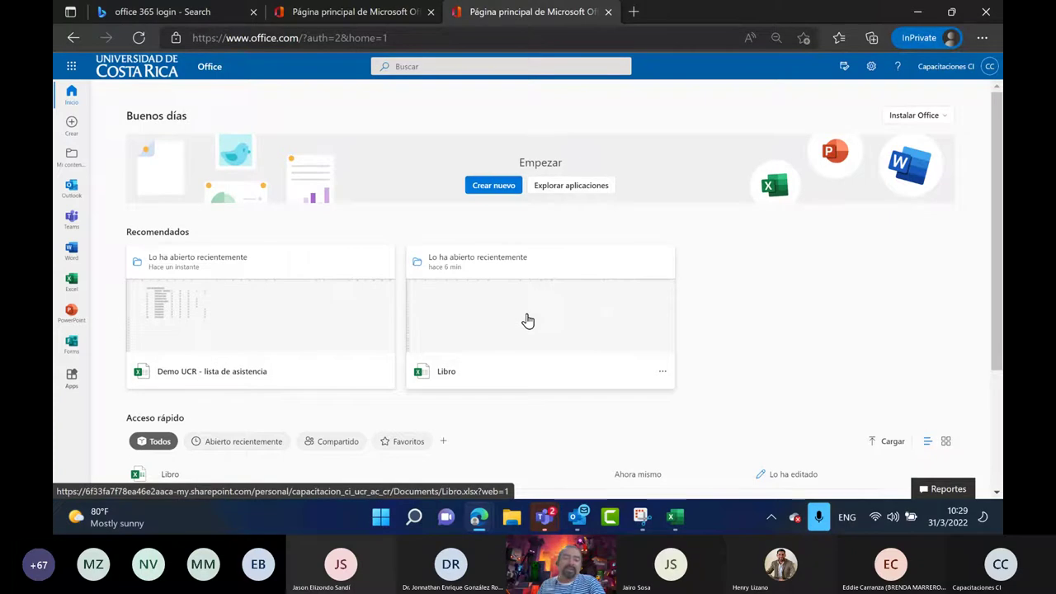
{"action": "left_click", "coordinate": [291, 323]}
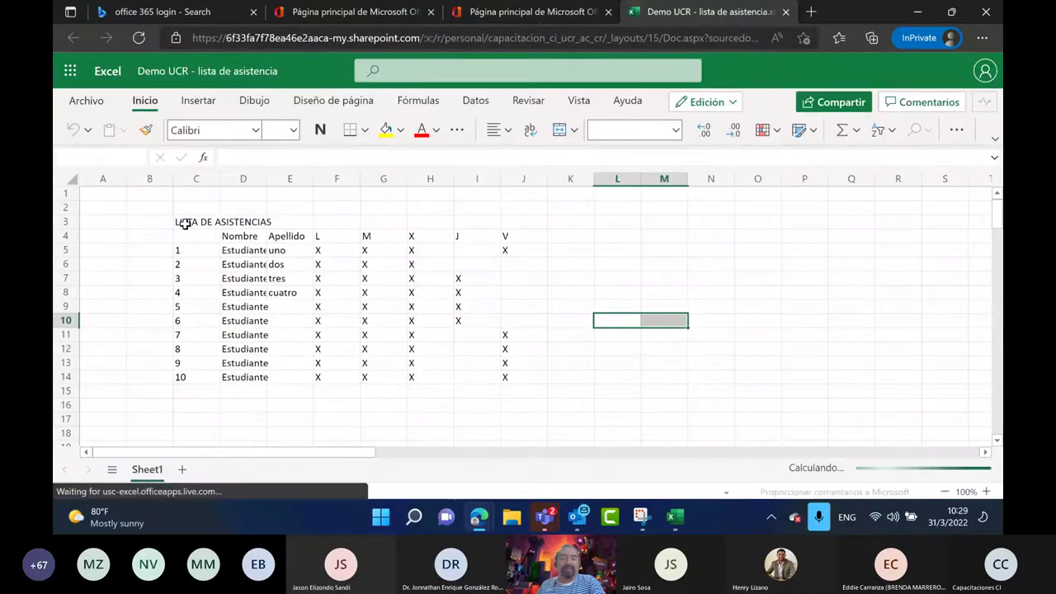
{"action": "left_click", "coordinate": [186, 223]}
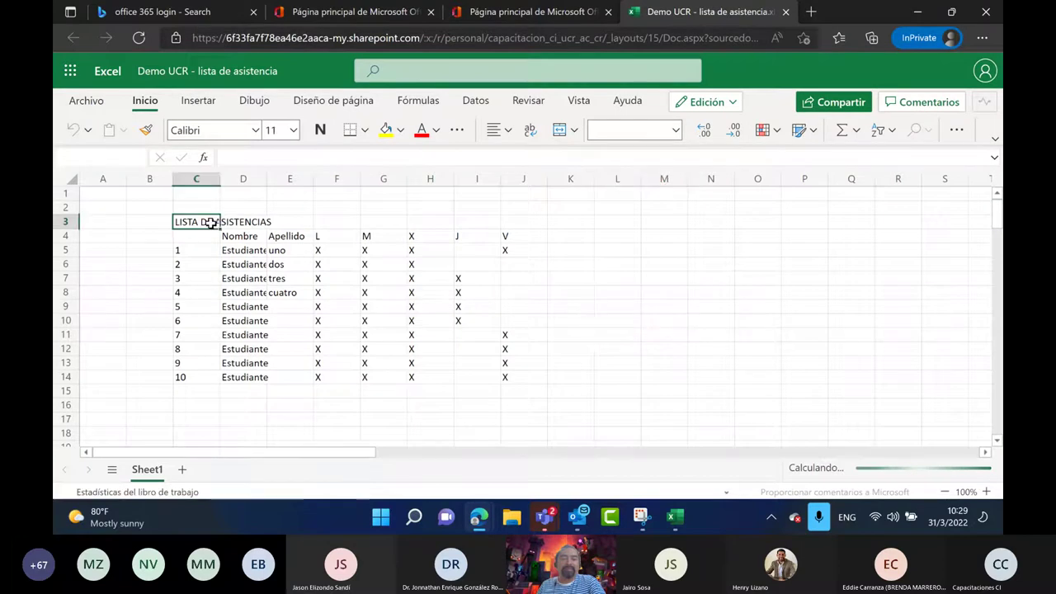
{"action": "left_click", "coordinate": [386, 125]}
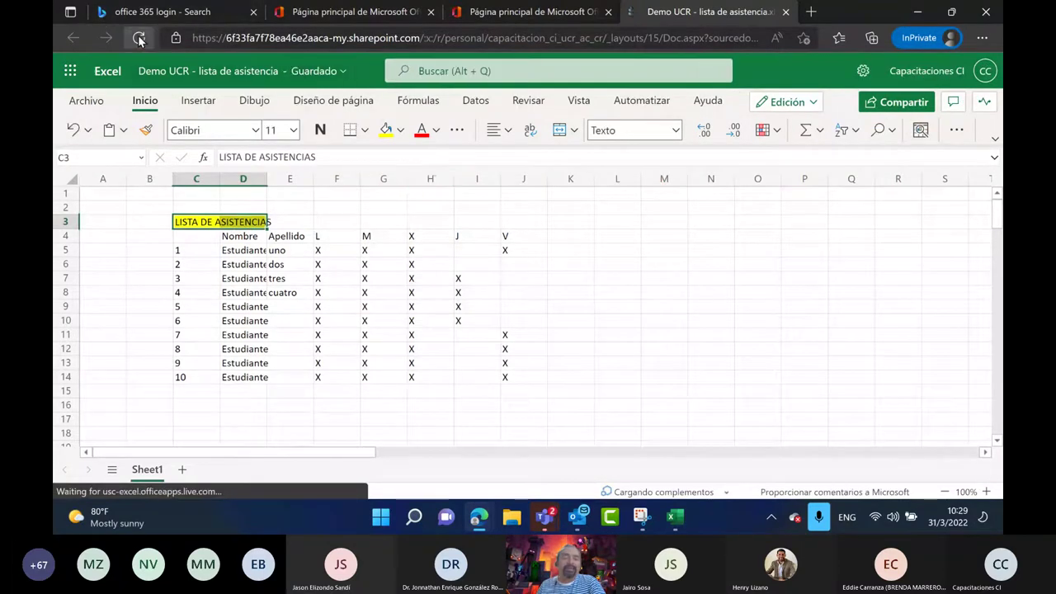
- Switch to desktop Excel and arrange its window side by side with the browser showing the online attendance workbook
{"action": "left_click", "coordinate": [675, 517]}
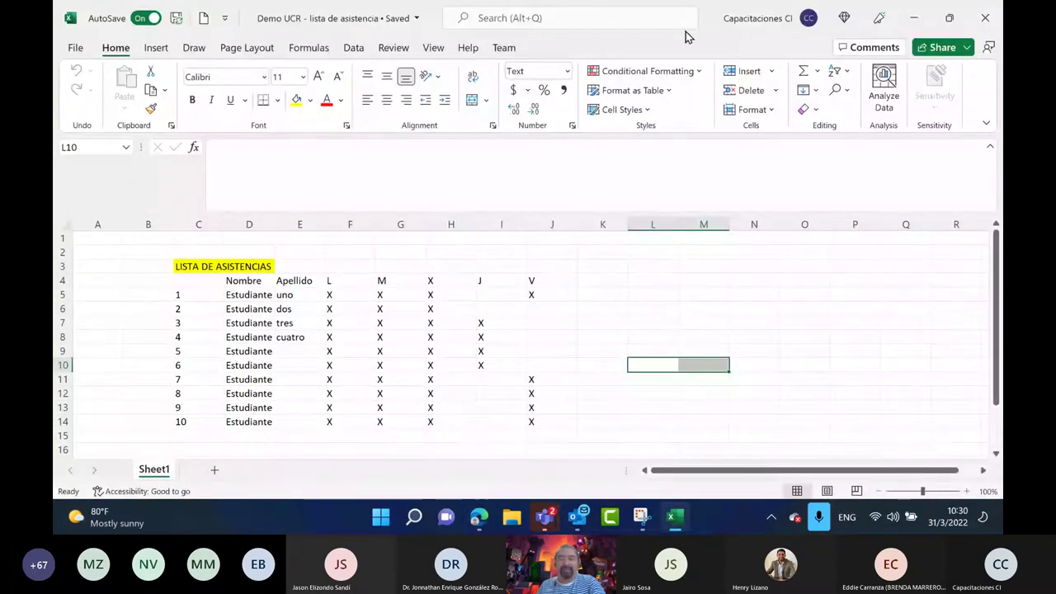
{"action": "left_click_drag", "start_coordinate": [377, 12], "coordinate": [53, 61]}
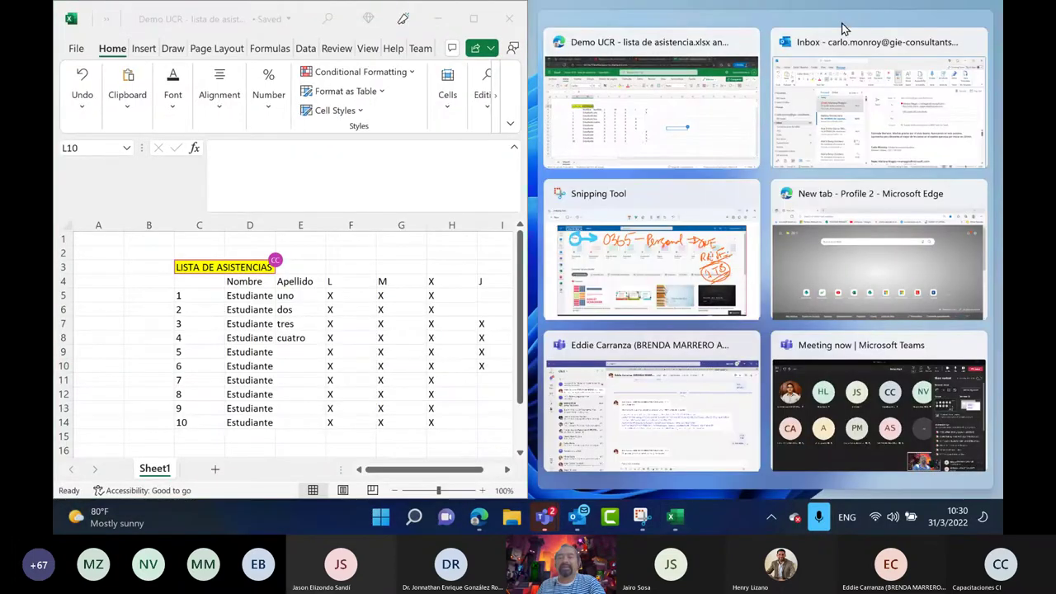
{"action": "left_click", "coordinate": [657, 142]}
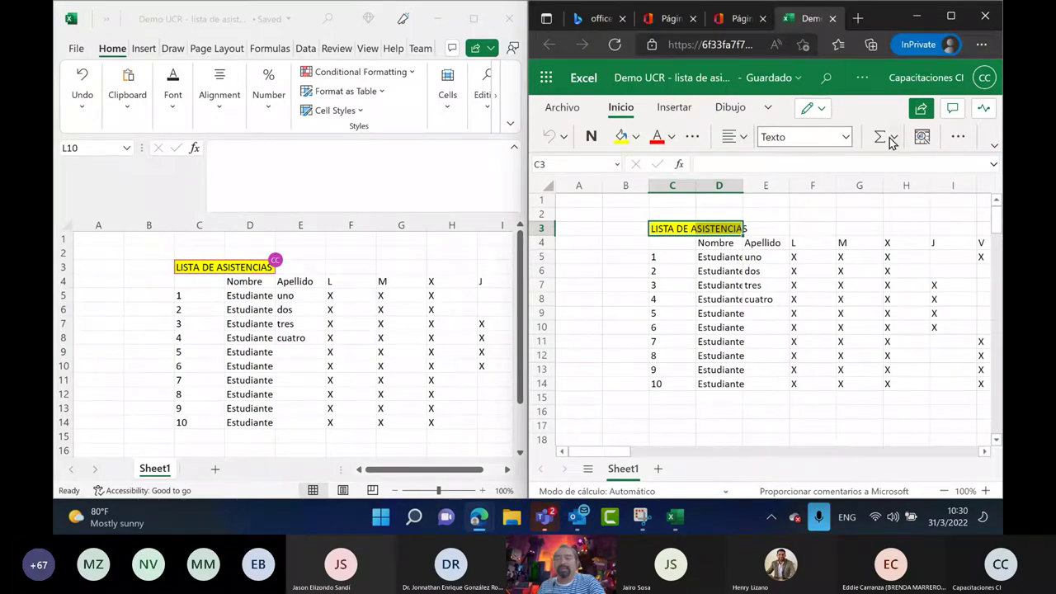
- Set the font colour of the Nombre and Apellido headers to standard dark blue in the online workbook
{"action": "left_click", "coordinate": [754, 270]}
{"action": "left_click_drag", "start_coordinate": [703, 244], "coordinate": [759, 244]}
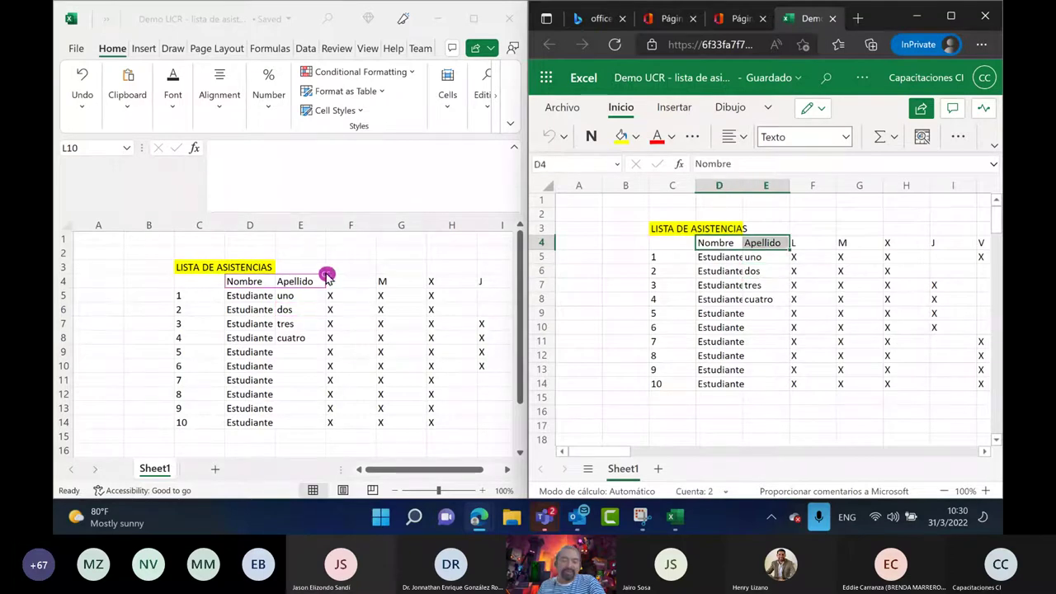
{"action": "mouse_move", "coordinate": [330, 279]}
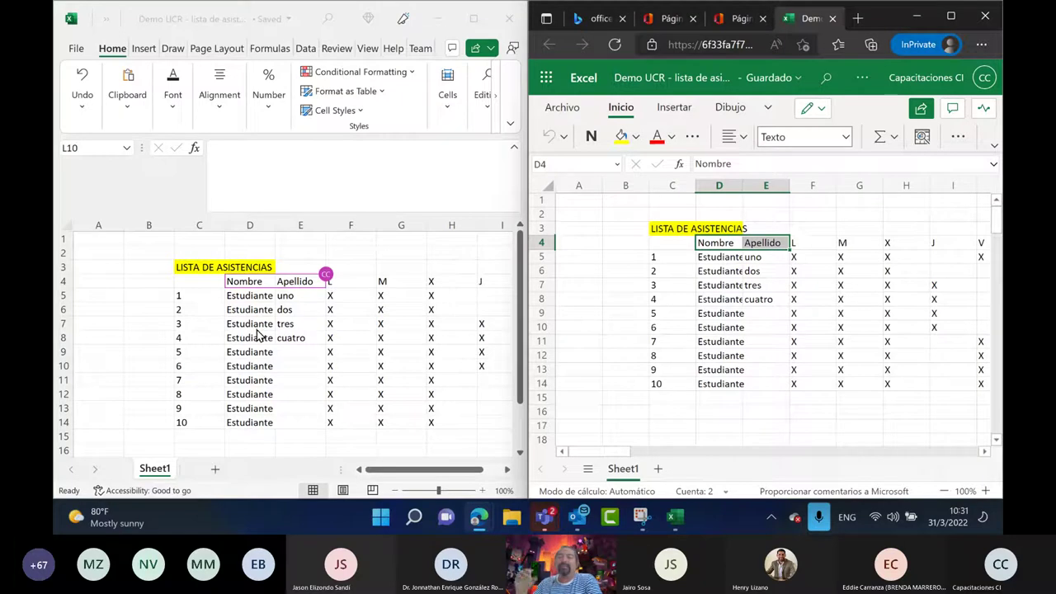
{"action": "left_click", "coordinate": [670, 139]}
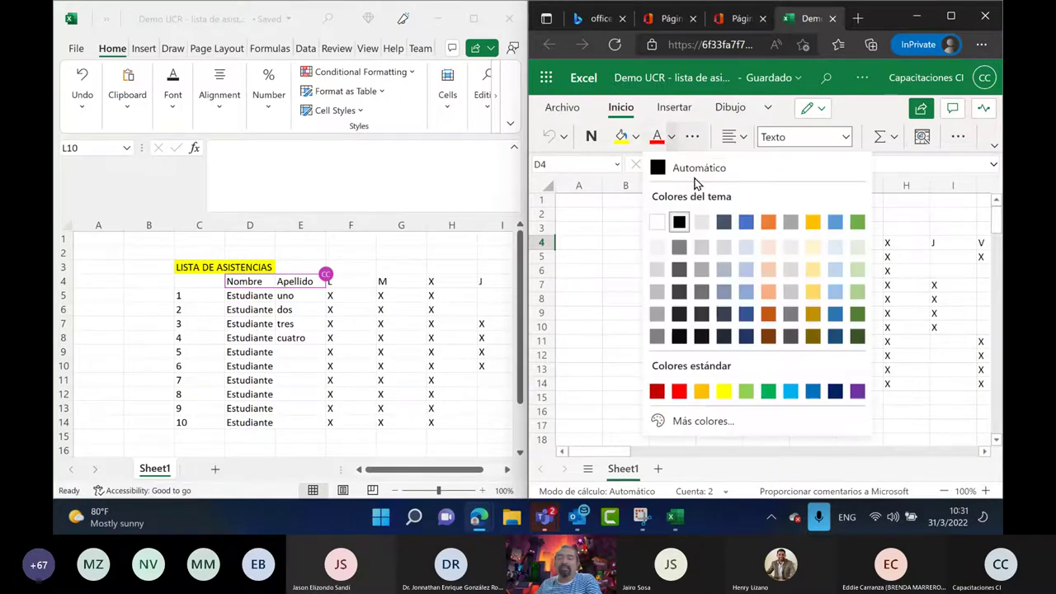
{"action": "left_click", "coordinate": [831, 391]}
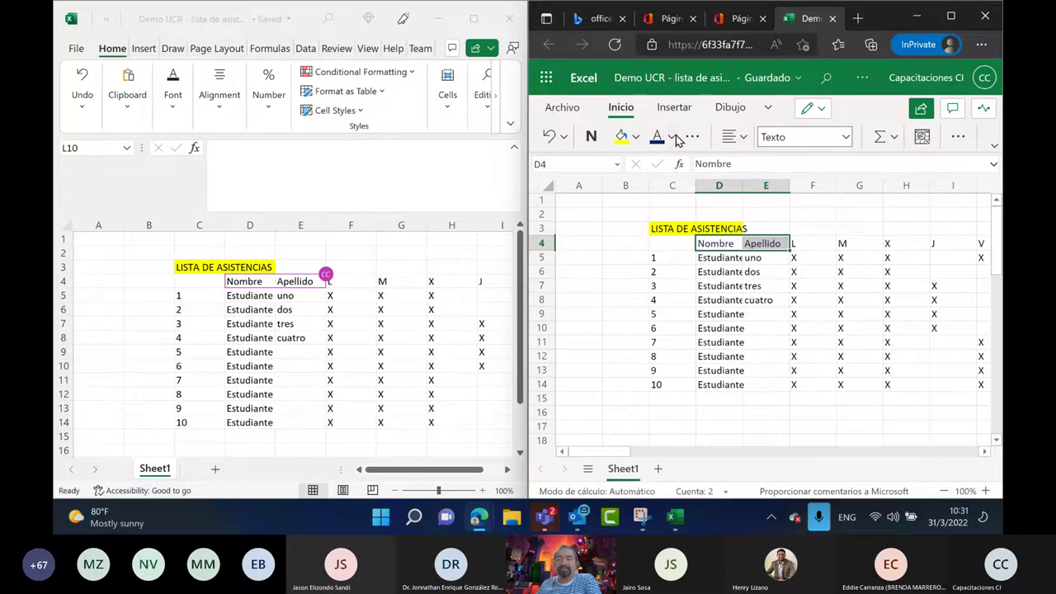
- Make the Nombre and Apellido headers bold in the online workbook
{"action": "key", "text": "shift+Left"}
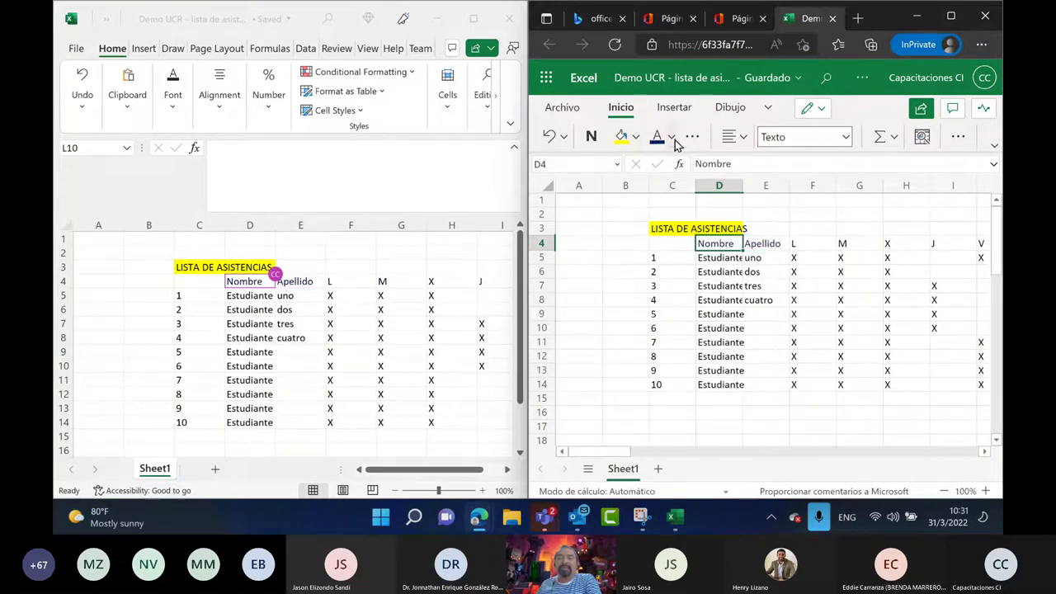
{"action": "left_click", "coordinate": [589, 138]}
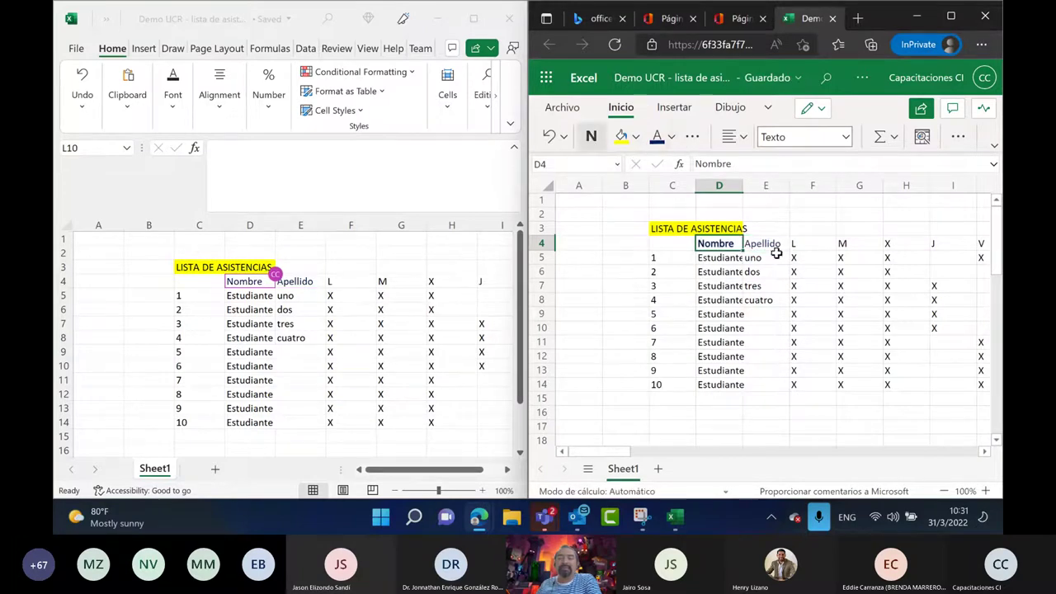
{"action": "key", "text": "Right"}
{"action": "left_click", "coordinate": [591, 137]}
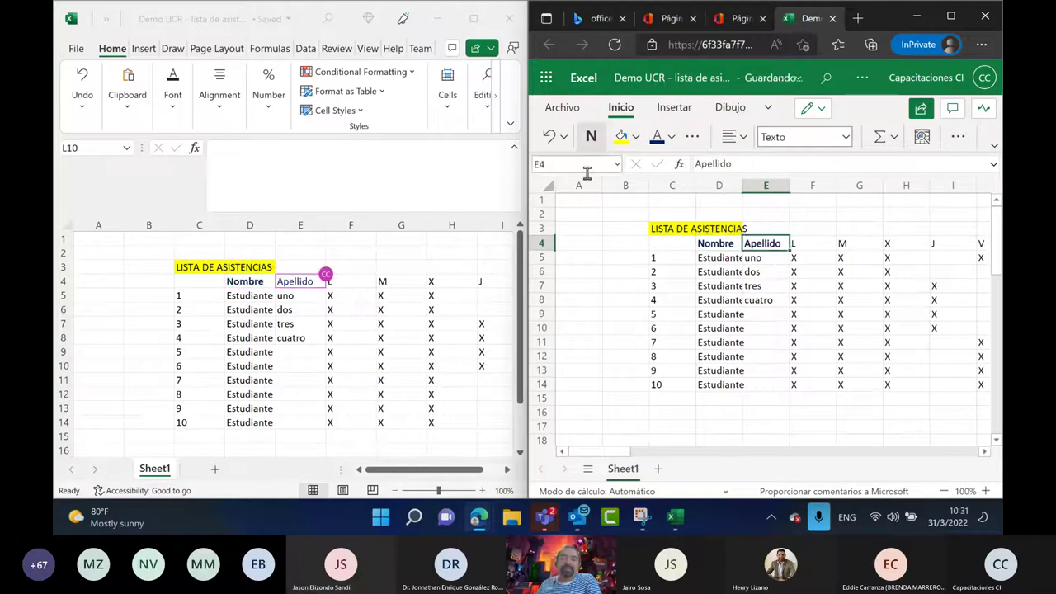
{"action": "left_click", "coordinate": [611, 308]}
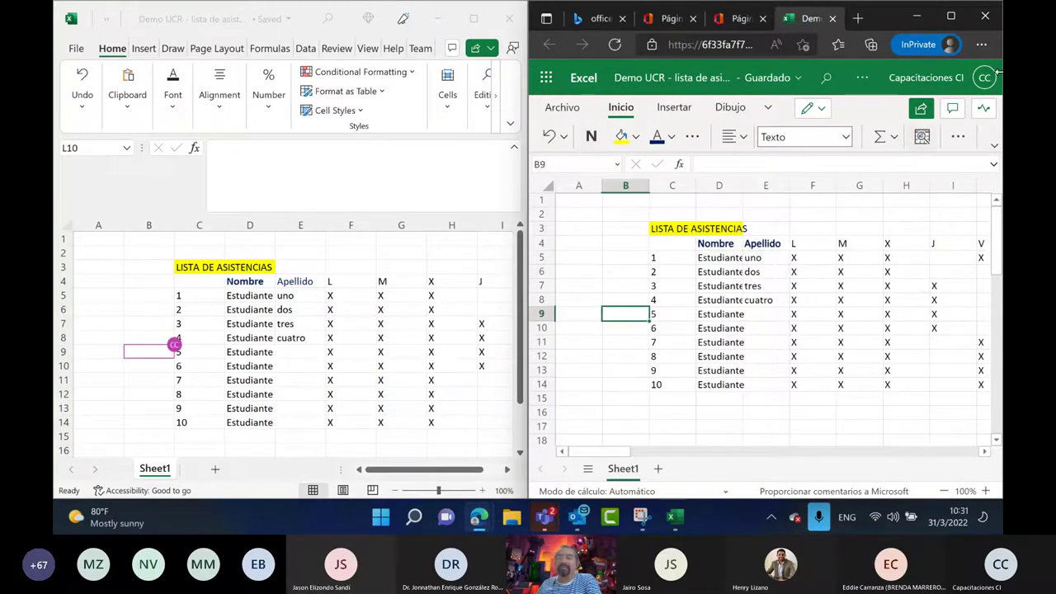
- Maximize the browser window, then reload and close the online attendance workbook
{"action": "left_click", "coordinate": [950, 20]}
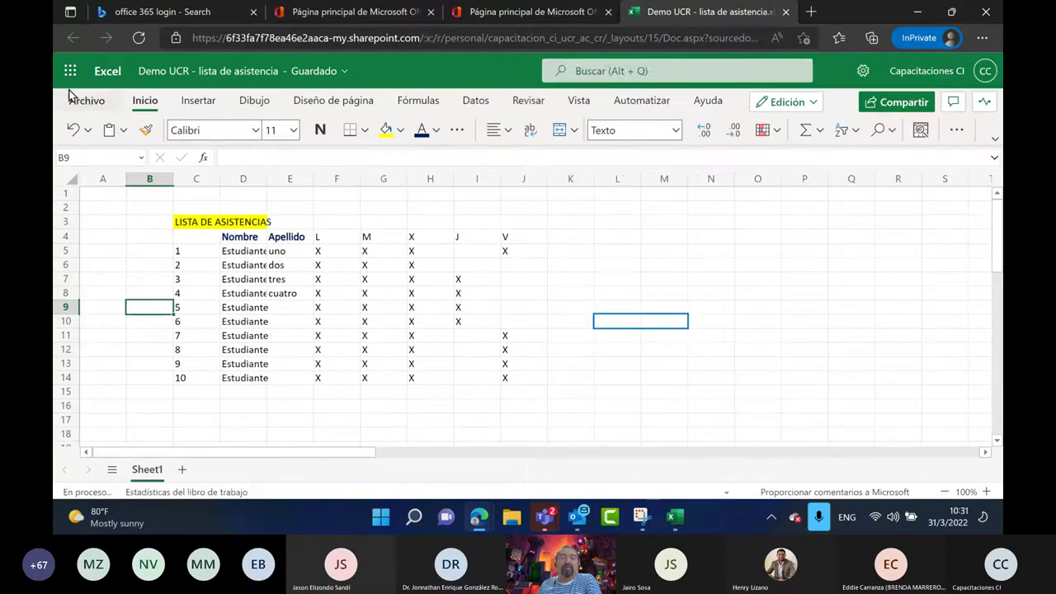
{"action": "left_click", "coordinate": [140, 39]}
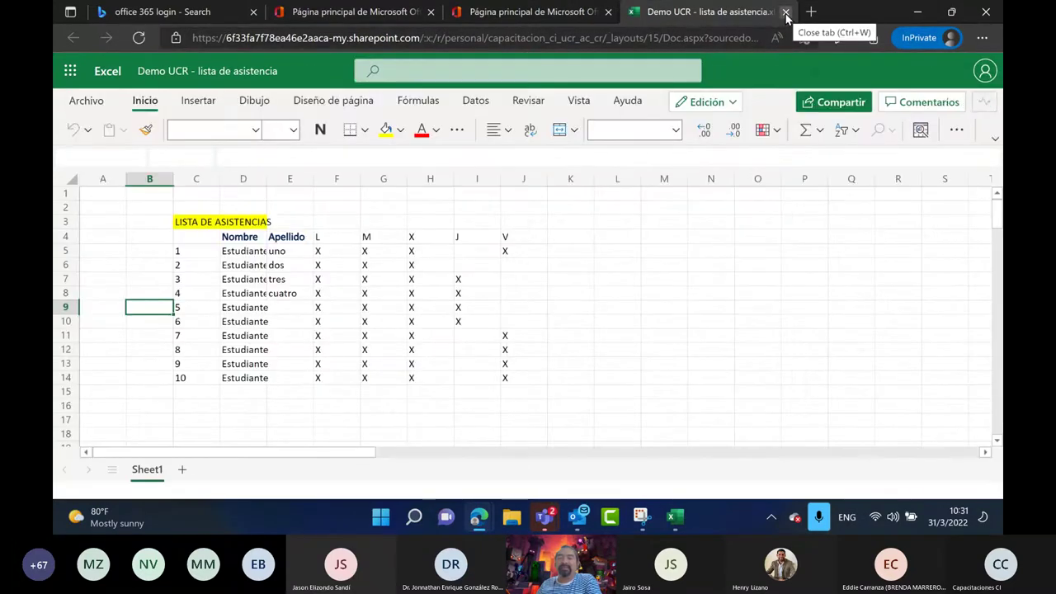
{"action": "left_click", "coordinate": [786, 12]}
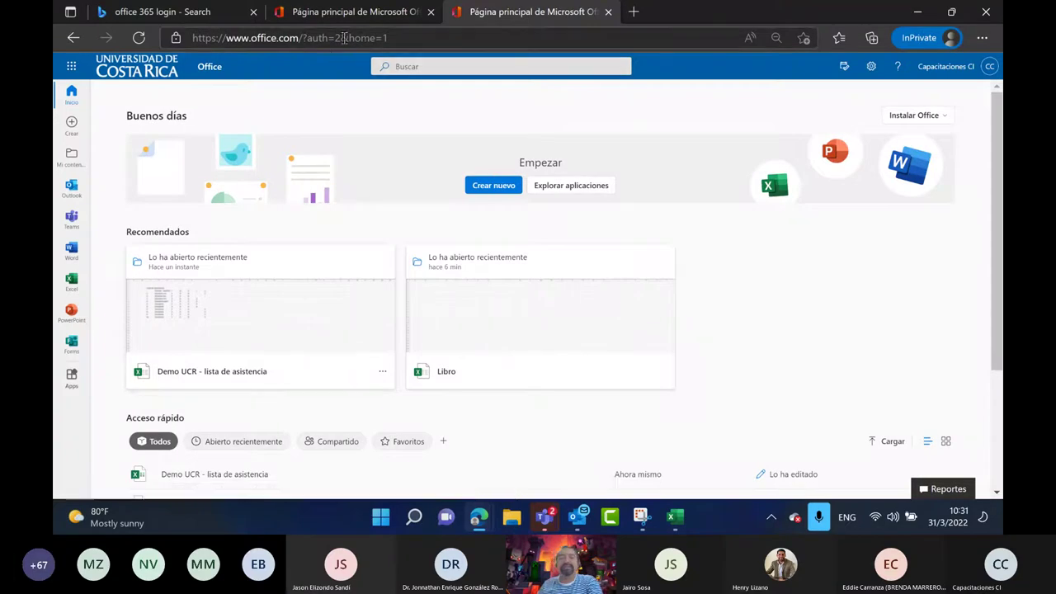
- Switch to desktop Excel, check the signed-in account, and close the workbook and Excel
{"action": "left_click", "coordinate": [675, 518]}
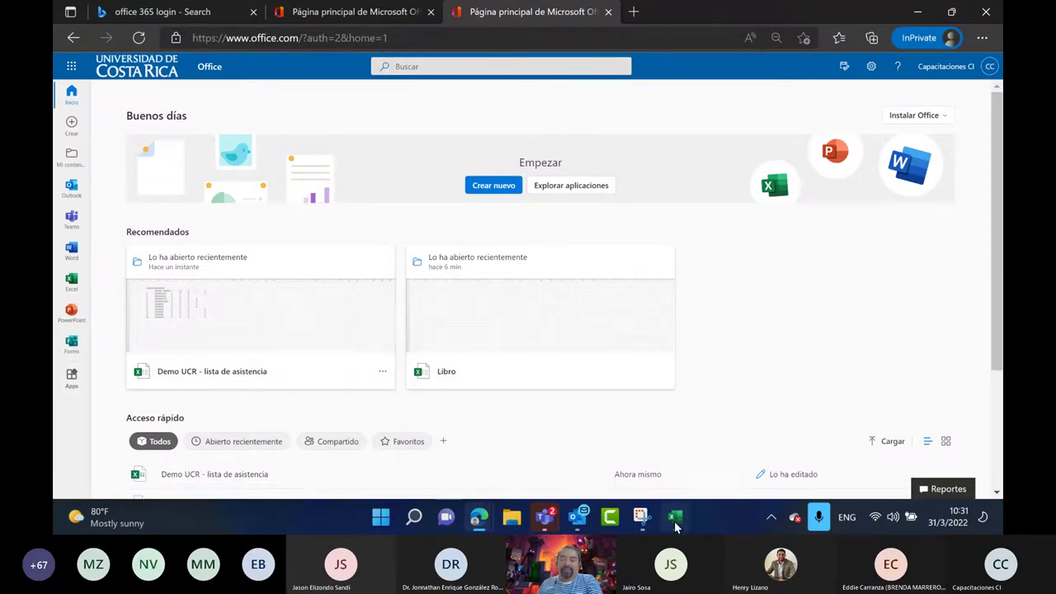
{"action": "left_click", "coordinate": [473, 18]}
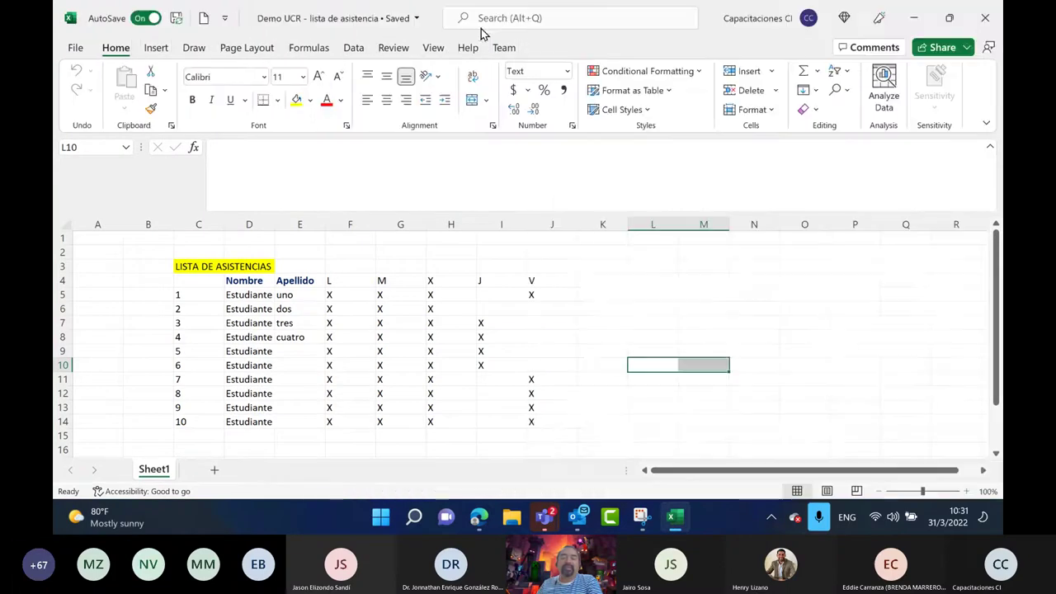
{"action": "left_click", "coordinate": [808, 18]}
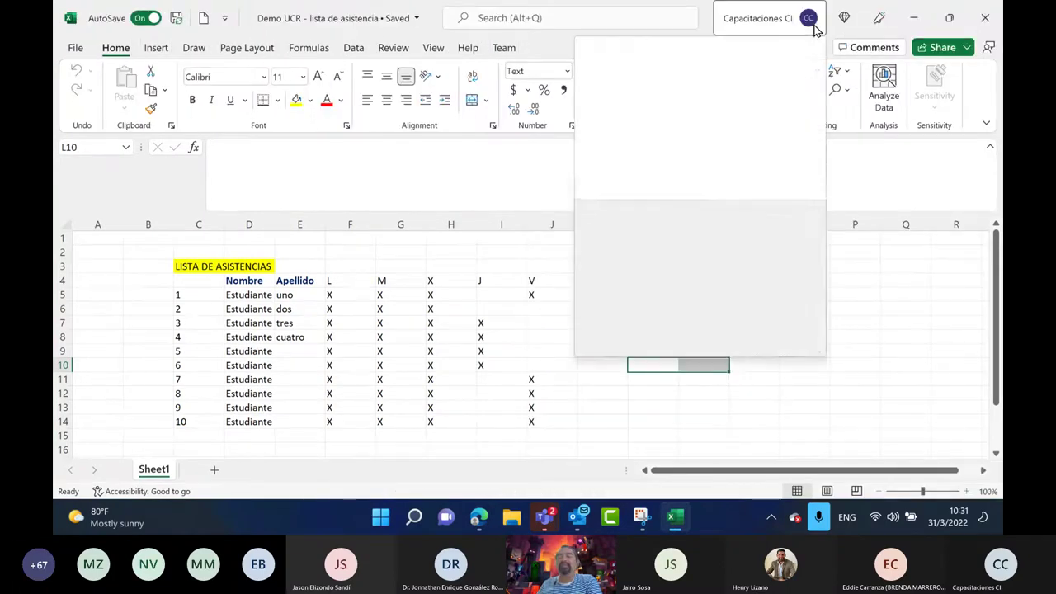
{"action": "left_click", "coordinate": [888, 353]}
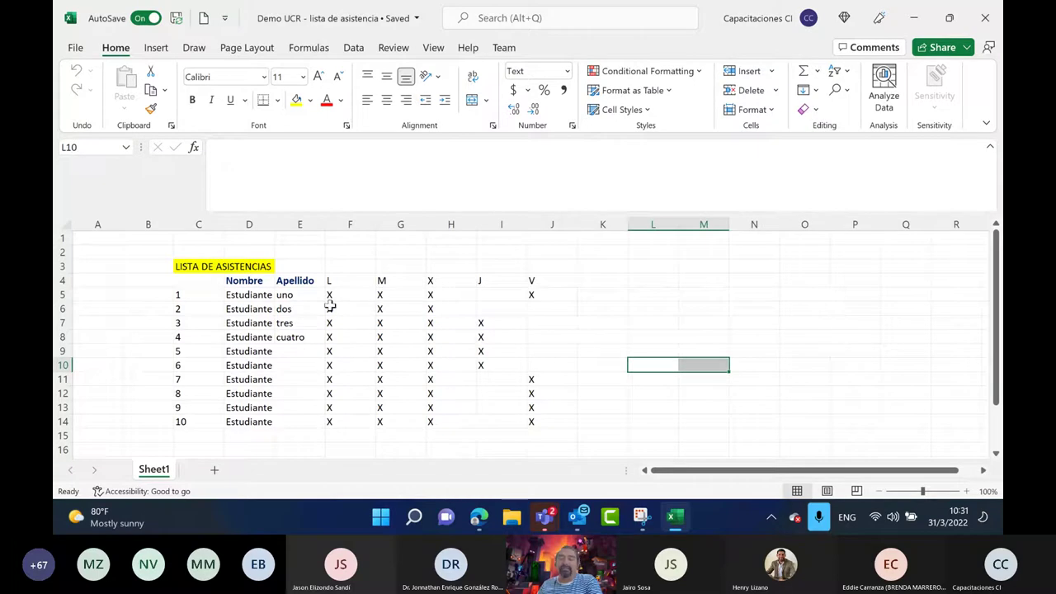
{"action": "left_click", "coordinate": [569, 322]}
{"action": "left_click", "coordinate": [984, 18]}
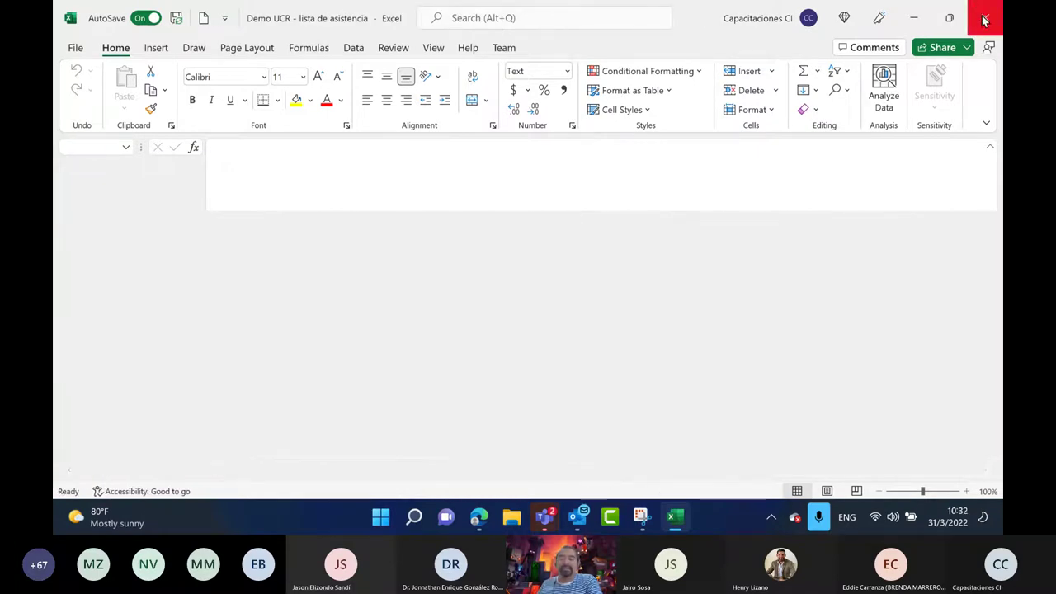
{"action": "left_click", "coordinate": [984, 19]}
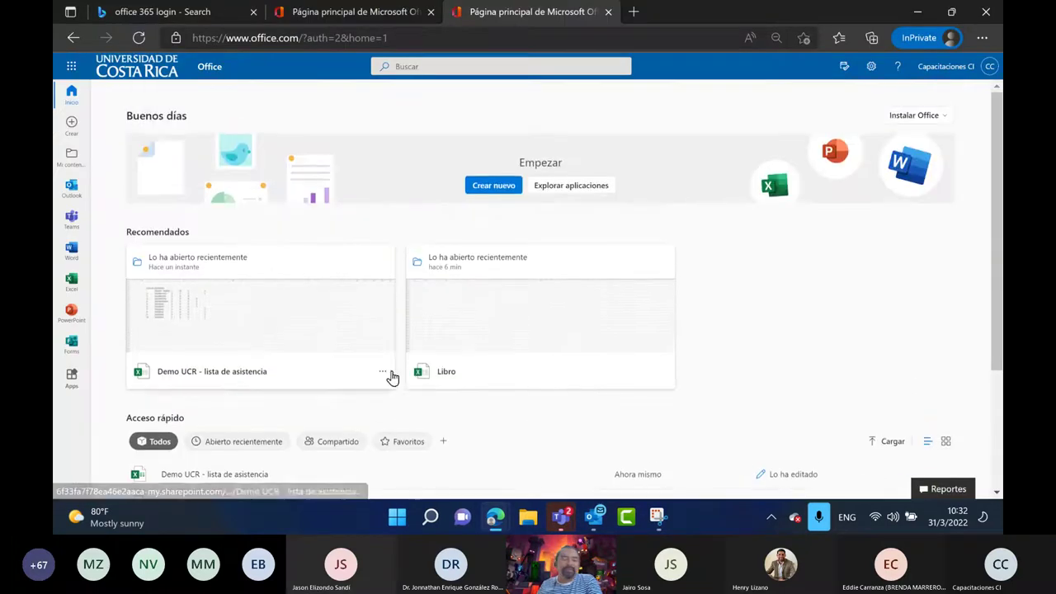
- Switch to Snipping Tool and capture a new screenshot of the Office home page showing Recomendados and Acceso rápido
{"action": "left_click_drag", "start_coordinate": [994, 215], "coordinate": [1000, 230]}
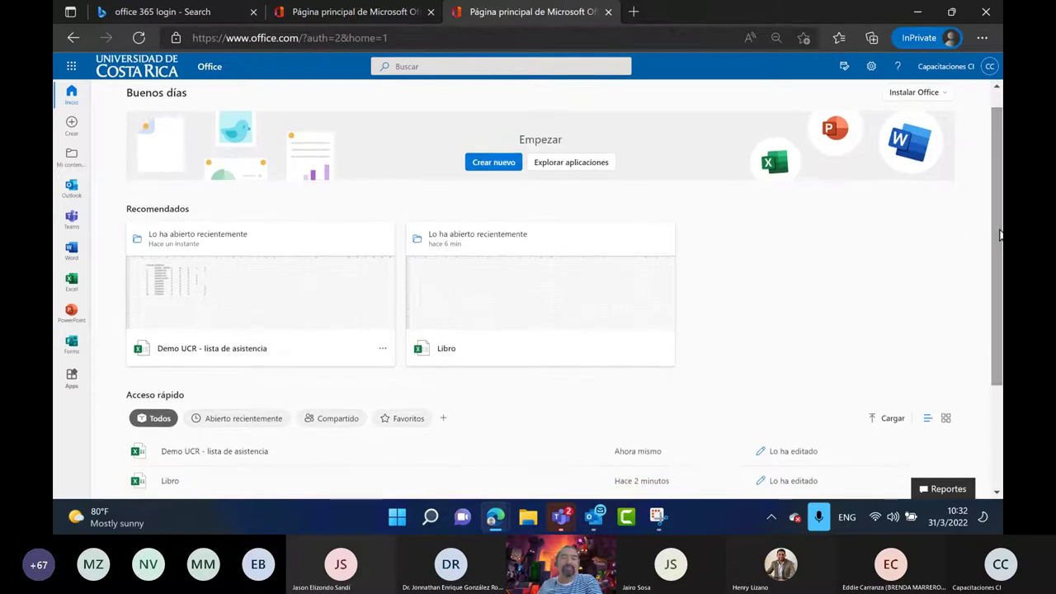
{"action": "left_click", "coordinate": [659, 520]}
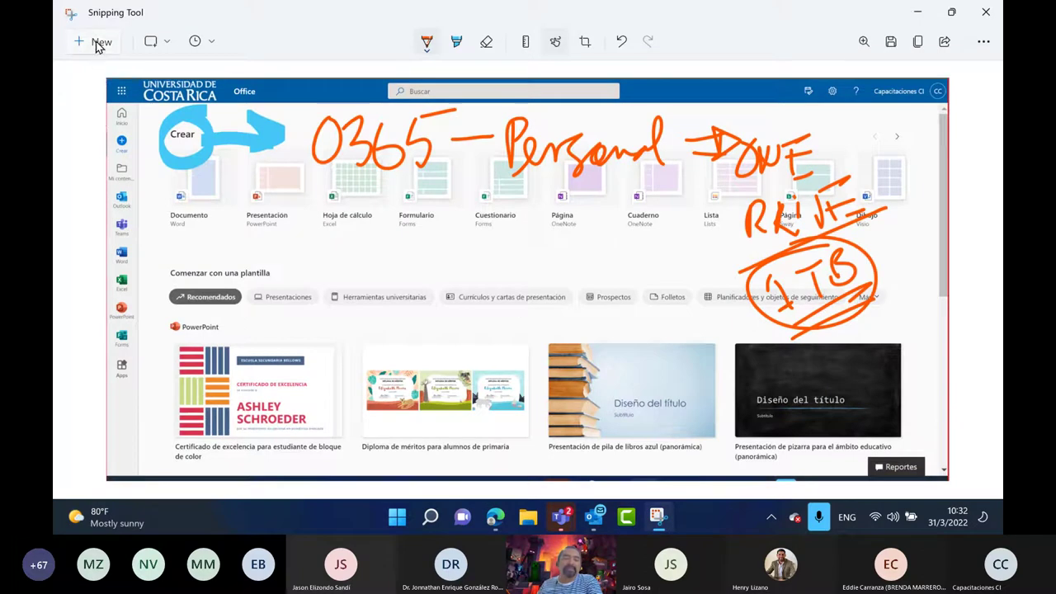
{"action": "left_click", "coordinate": [97, 43]}
{"action": "left_click_drag", "start_coordinate": [56, 51], "coordinate": [998, 495]}
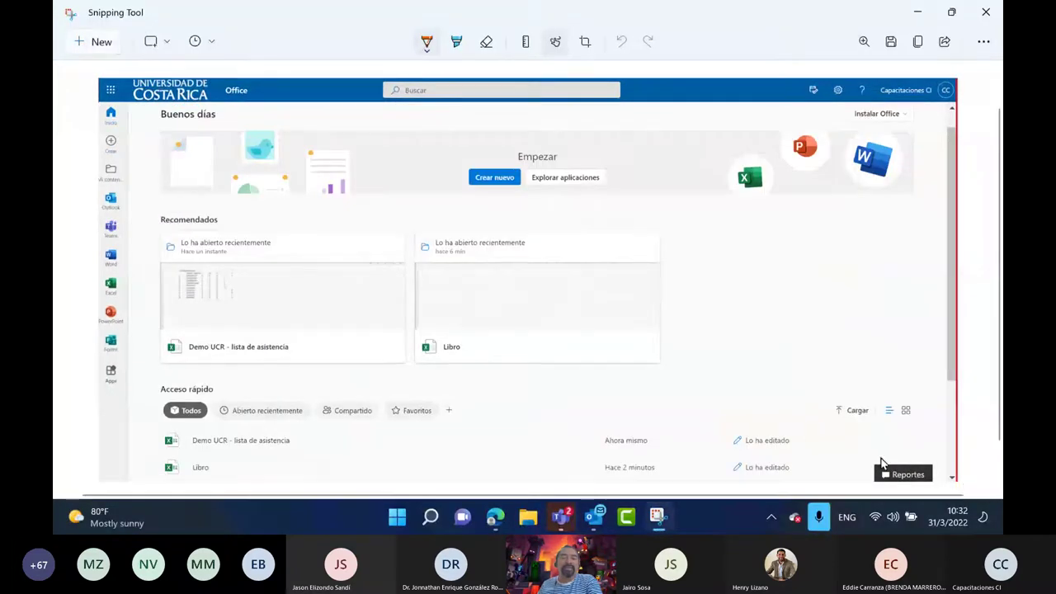
- Mark the Buenos días greeting with the yellow highlighter
{"action": "left_click", "coordinate": [456, 42]}
{"action": "left_click", "coordinate": [456, 42]}
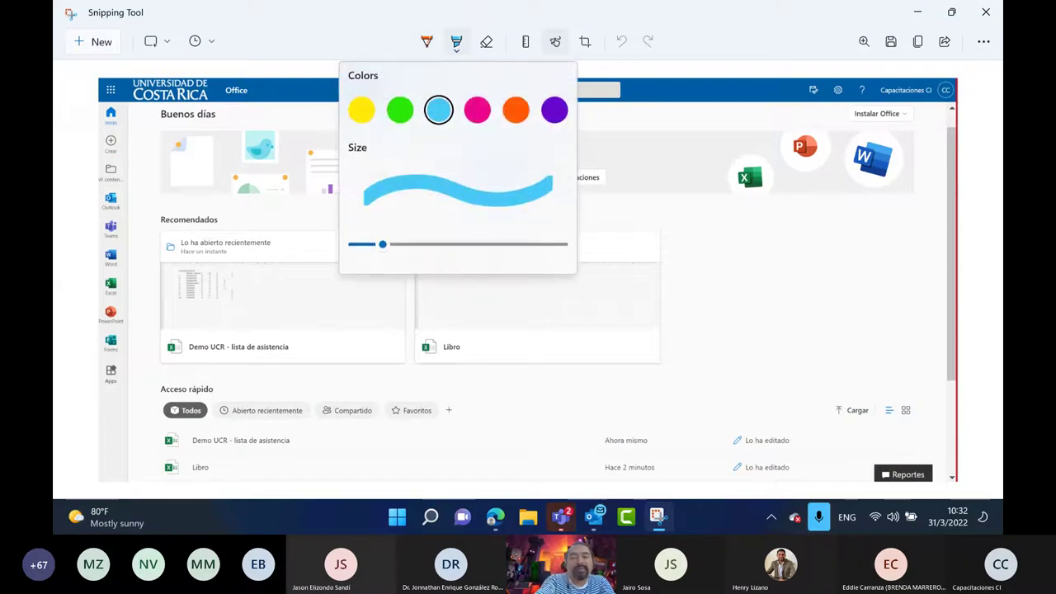
{"action": "left_click", "coordinate": [361, 111]}
{"action": "mouse_move", "coordinate": [154, 113]}
{"action": "left_mouse_down"}
{"action": "mouse_move", "coordinate": [222, 114]}
{"action": "mouse_move", "coordinate": [151, 115]}
{"action": "left_mouse_up"}
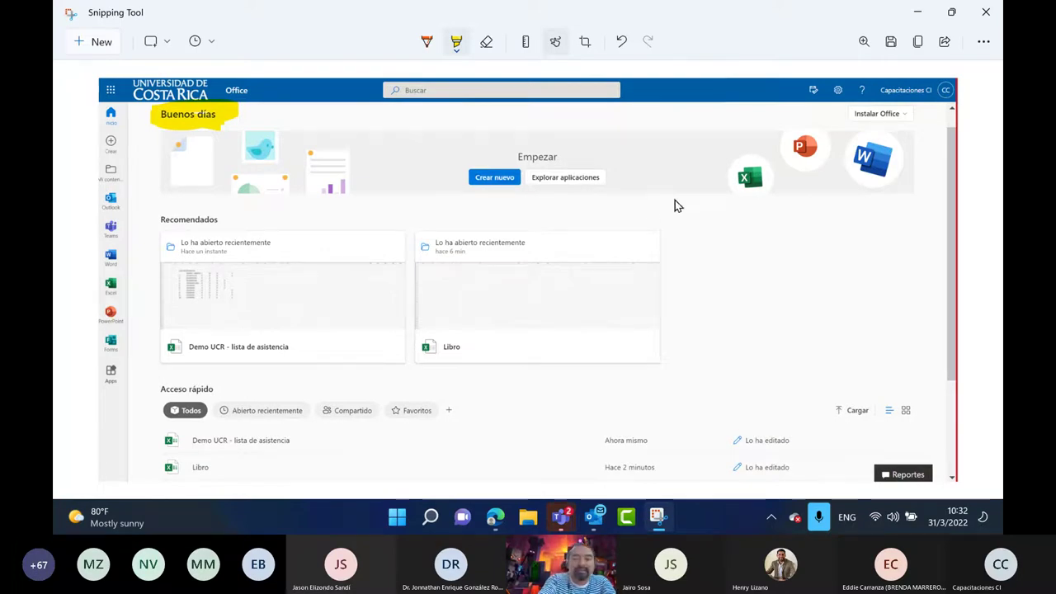
- Circle the Empezar section in orange pen, with one arrow to a handwritten App note and another pointing away from Crear nuevo
{"action": "left_click", "coordinate": [427, 42]}
{"action": "left_click_drag", "start_coordinate": [569, 135], "coordinate": [515, 135]}
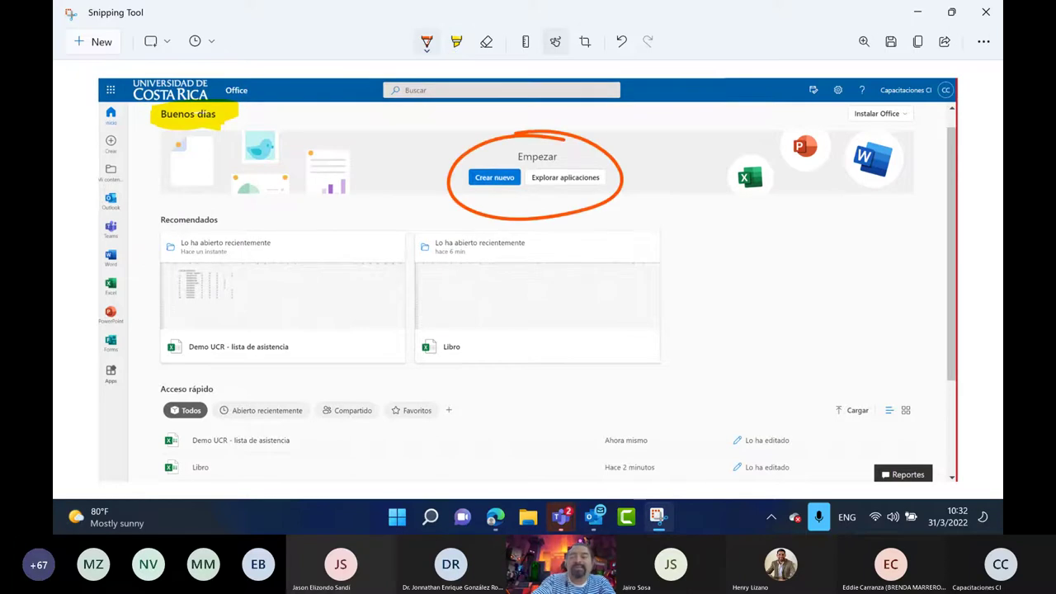
{"action": "mouse_move", "coordinate": [623, 173]}
{"action": "left_mouse_down"}
{"action": "mouse_move", "coordinate": [663, 130]}
{"action": "mouse_move", "coordinate": [673, 177]}
{"action": "mouse_move", "coordinate": [691, 147]}
{"action": "left_mouse_up"}
{"action": "left_click_drag", "start_coordinate": [426, 130], "coordinate": [474, 156]}
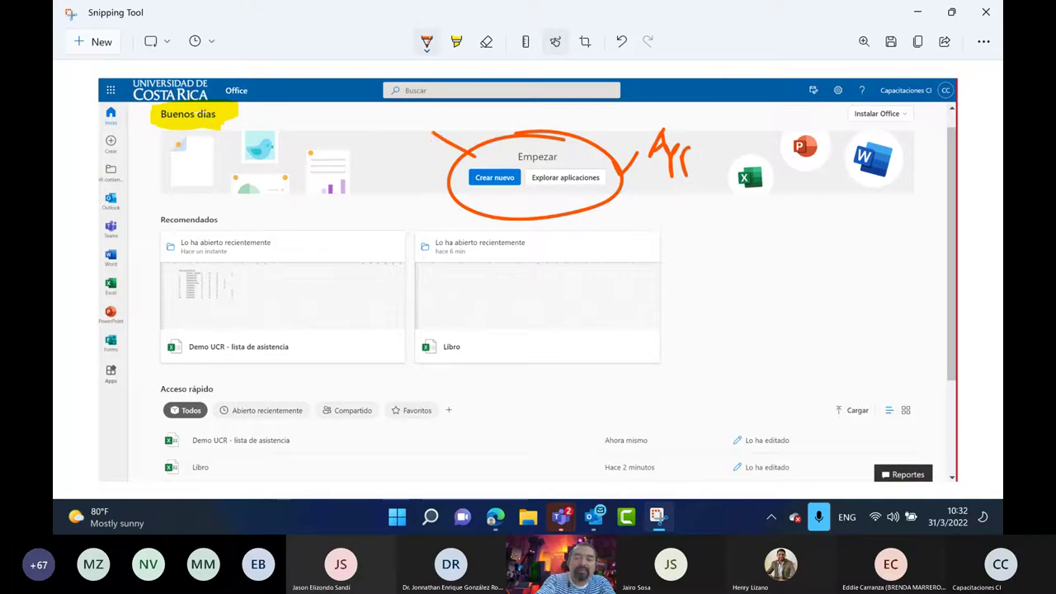
- Handwrite Docs in orange beside the Empezar circle and draw arrows from it to both recommended files
{"action": "mouse_move", "coordinate": [334, 130]}
{"action": "left_mouse_down"}
{"action": "mouse_move", "coordinate": [342, 162]}
{"action": "mouse_move", "coordinate": [368, 151]}
{"action": "left_mouse_up"}
{"action": "left_click_drag", "start_coordinate": [392, 117], "coordinate": [355, 169]}
{"action": "mouse_move", "coordinate": [405, 149]}
{"action": "left_mouse_down"}
{"action": "mouse_move", "coordinate": [366, 176]}
{"action": "mouse_move", "coordinate": [470, 258]}
{"action": "left_mouse_up"}
{"action": "left_click_drag", "start_coordinate": [484, 246], "coordinate": [470, 258]}
{"action": "mouse_move", "coordinate": [391, 168]}
{"action": "left_mouse_down"}
{"action": "mouse_move", "coordinate": [317, 252]}
{"action": "mouse_move", "coordinate": [330, 241]}
{"action": "left_mouse_up"}
{"action": "left_click_drag", "start_coordinate": [326, 236], "coordinate": [332, 269]}
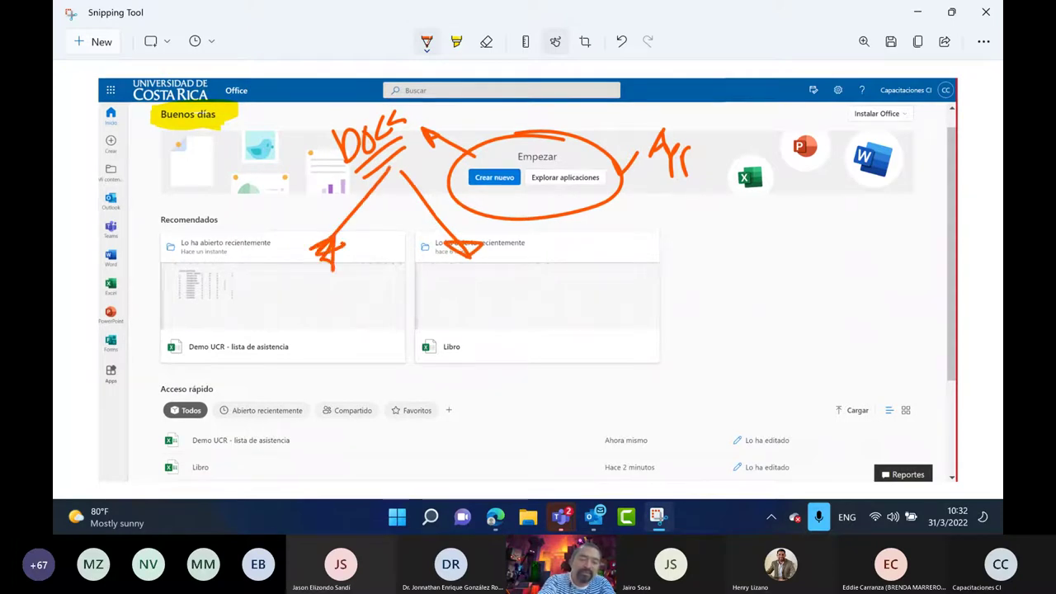
- Handwrite DESKTOP in orange over the Demo UCR - lista de asistencia card and underline it twice
{"action": "mouse_move", "coordinate": [265, 336]}
{"action": "left_mouse_down"}
{"action": "mouse_move", "coordinate": [289, 305]}
{"action": "mouse_move", "coordinate": [302, 338]}
{"action": "left_mouse_up"}
{"action": "mouse_move", "coordinate": [295, 306]}
{"action": "left_mouse_down"}
{"action": "mouse_move", "coordinate": [317, 300]}
{"action": "mouse_move", "coordinate": [314, 331]}
{"action": "left_mouse_up"}
{"action": "mouse_move", "coordinate": [335, 300]}
{"action": "left_mouse_down"}
{"action": "mouse_move", "coordinate": [338, 329]}
{"action": "mouse_move", "coordinate": [347, 300]}
{"action": "left_mouse_up"}
{"action": "mouse_move", "coordinate": [363, 294]}
{"action": "left_mouse_down"}
{"action": "mouse_move", "coordinate": [355, 315]}
{"action": "mouse_move", "coordinate": [358, 268]}
{"action": "left_mouse_up"}
{"action": "mouse_move", "coordinate": [363, 285]}
{"action": "left_mouse_down"}
{"action": "mouse_move", "coordinate": [370, 313]}
{"action": "mouse_move", "coordinate": [384, 309]}
{"action": "mouse_move", "coordinate": [392, 264]}
{"action": "left_mouse_up"}
{"action": "left_click_drag", "start_coordinate": [301, 338], "coordinate": [379, 313]}
{"action": "left_click_drag", "start_coordinate": [304, 361], "coordinate": [376, 330]}
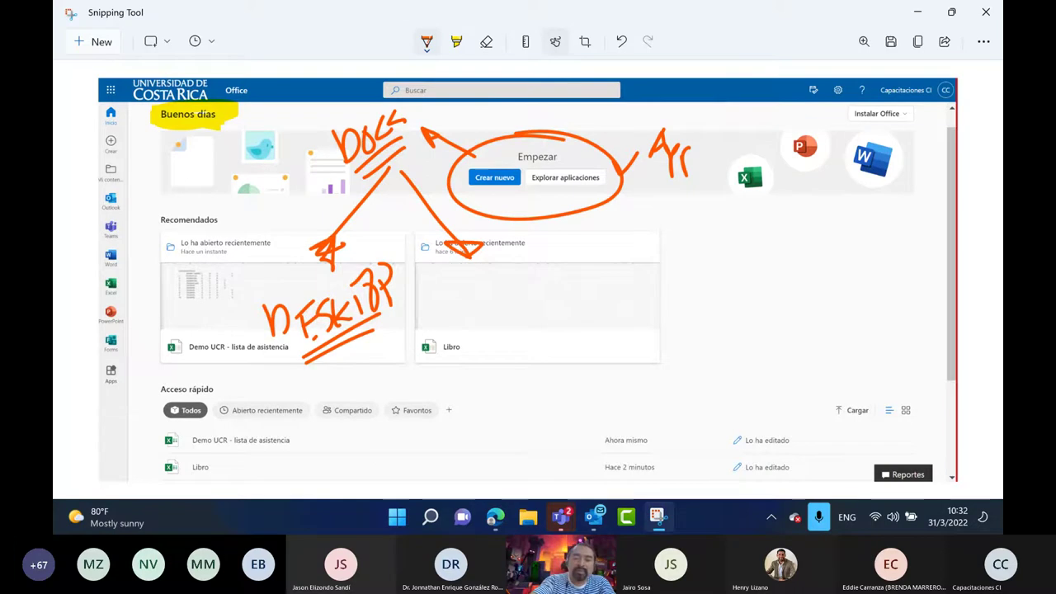
- Change the pen colour to green and draw a box around the Acceso rápido heading and its filters
{"action": "left_click", "coordinate": [427, 41]}
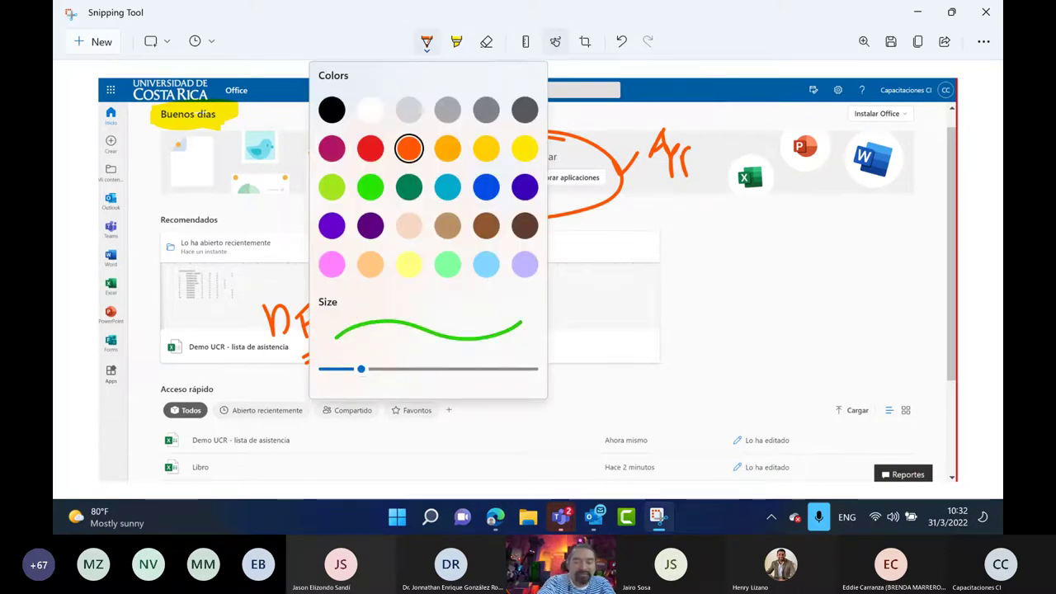
{"action": "left_click", "coordinate": [371, 187]}
{"action": "left_click_drag", "start_coordinate": [157, 373], "coordinate": [165, 419]}
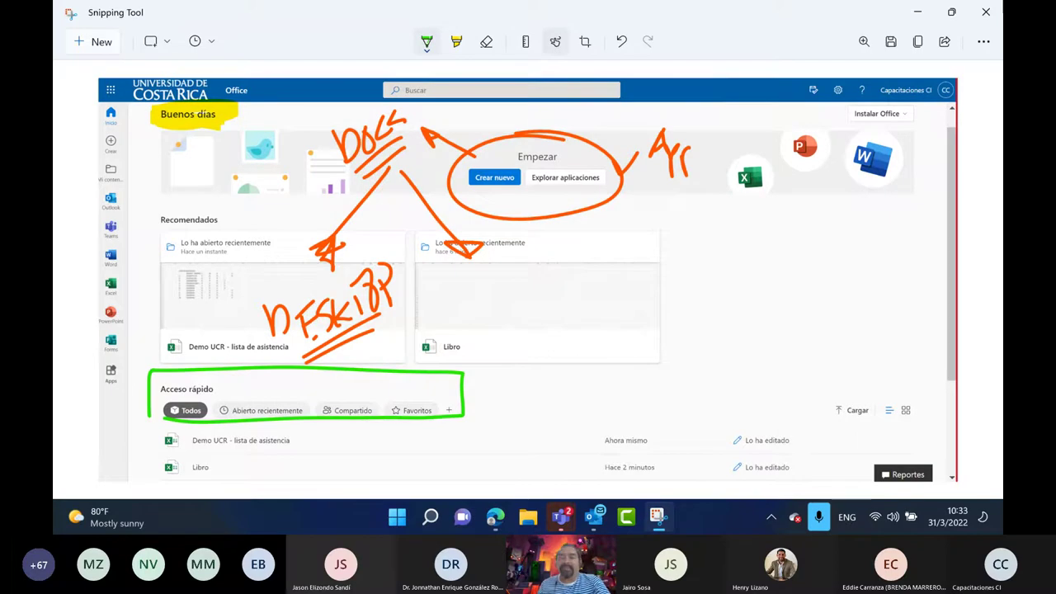
- Switch back to the Office home page in Edge and view the Abierto recientemente, Compartido, Favoritos and new-filter options of Acceso rápido
{"action": "left_click", "coordinate": [917, 13]}
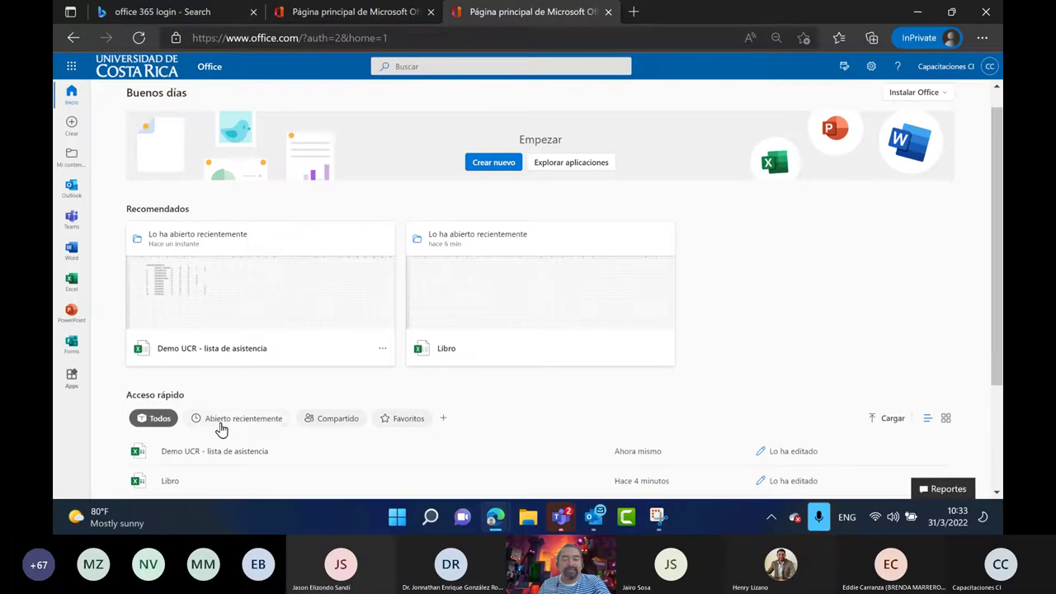
{"action": "scroll", "coordinate": [623, 375], "scroll_direction": "down", "scroll_amount": 1}
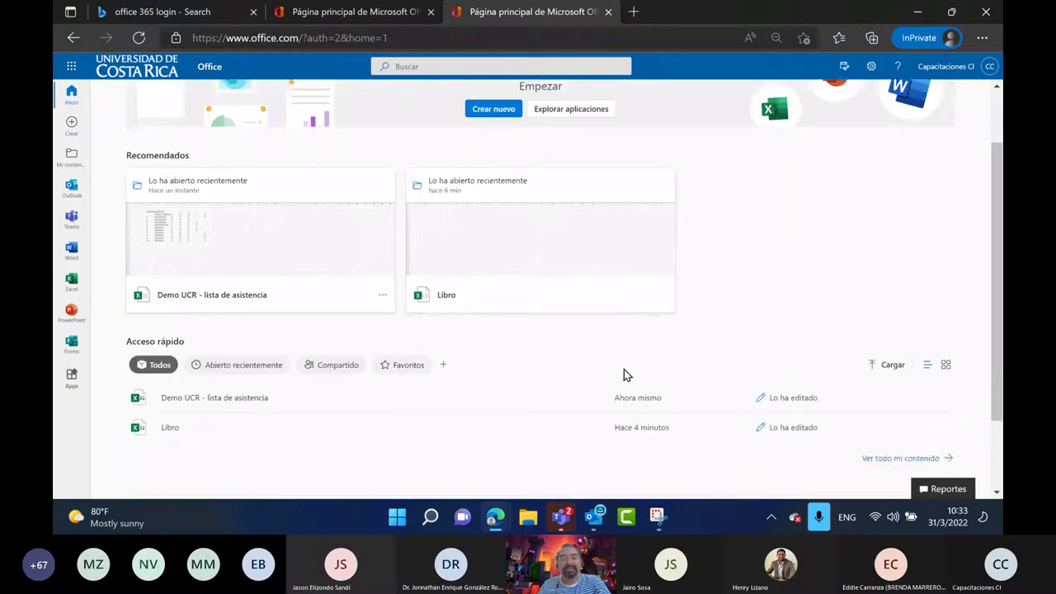
{"action": "scroll", "coordinate": [624, 375], "scroll_direction": "down", "scroll_amount": 2}
{"action": "left_click", "coordinate": [255, 269]}
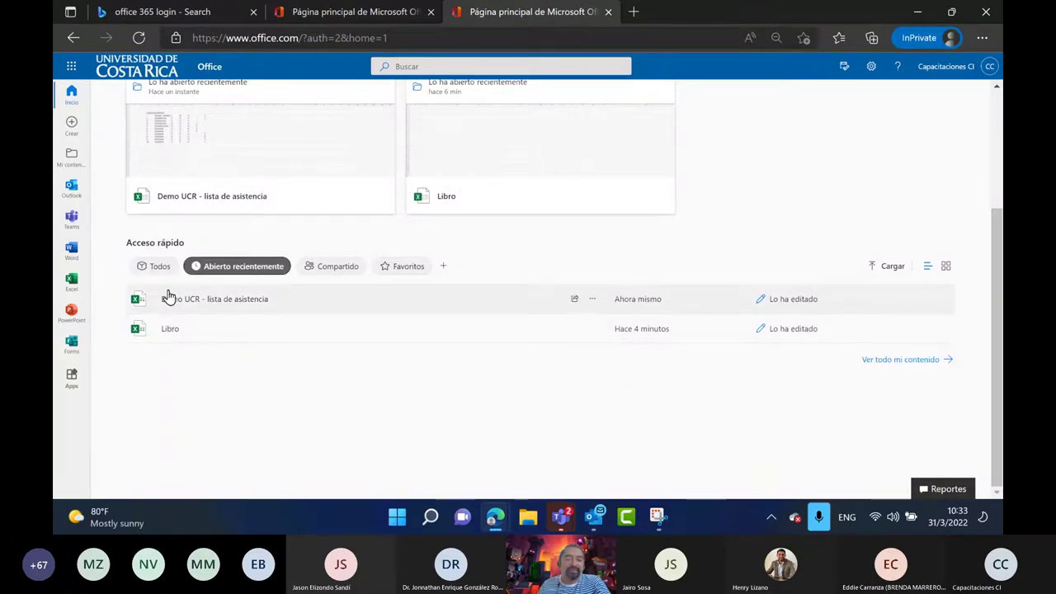
{"action": "left_click", "coordinate": [335, 267]}
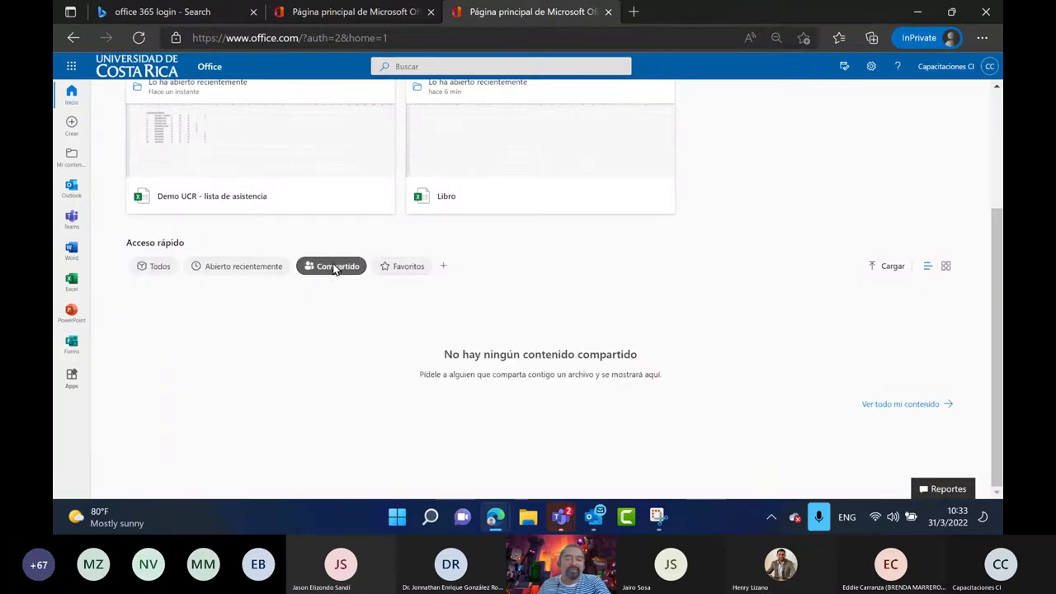
{"action": "left_click", "coordinate": [412, 273]}
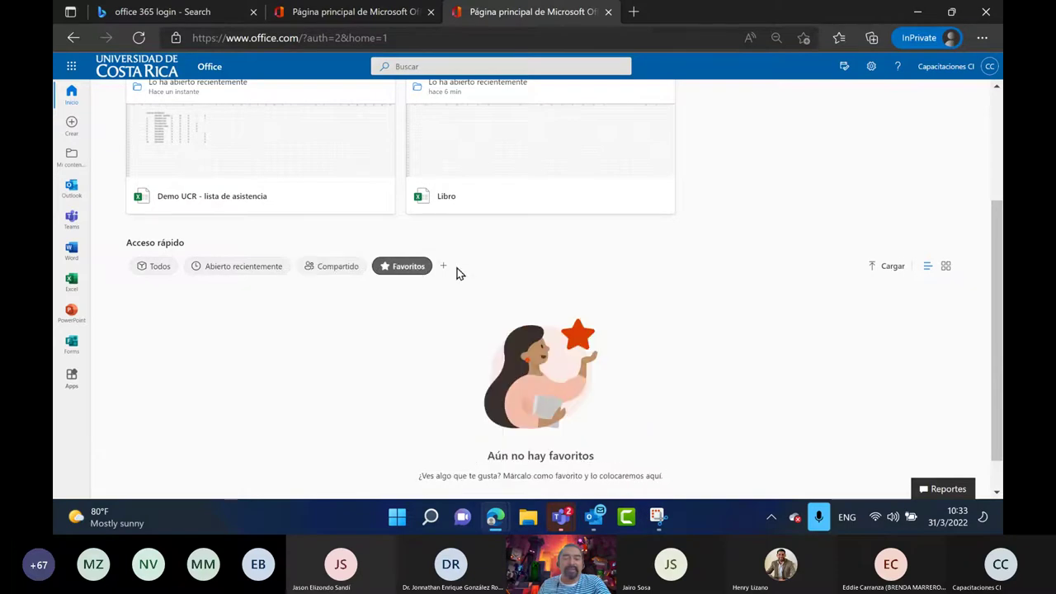
{"action": "left_click", "coordinate": [444, 267]}
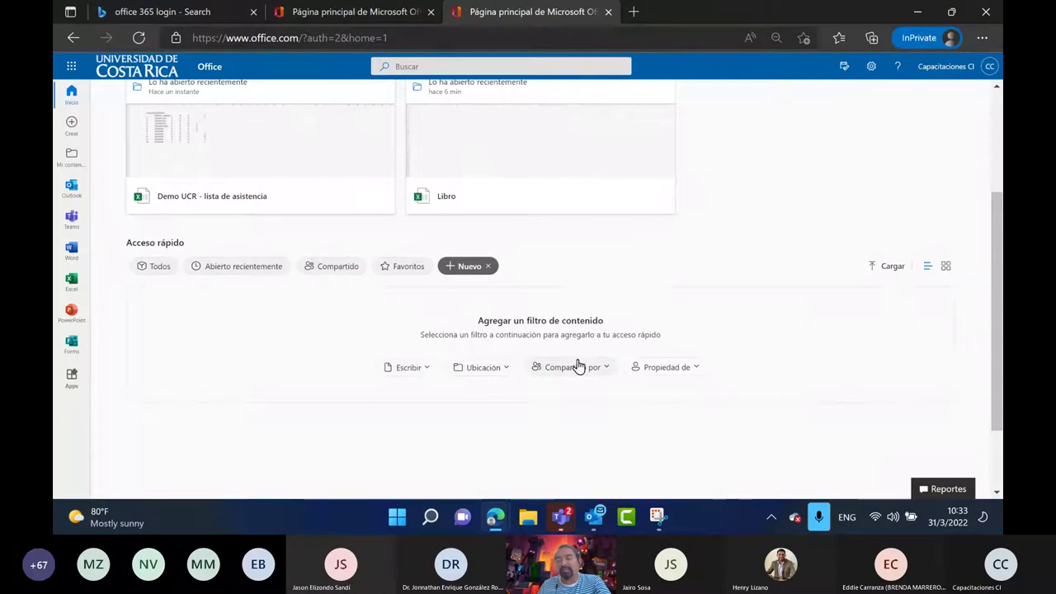
{"action": "left_click", "coordinate": [489, 266]}
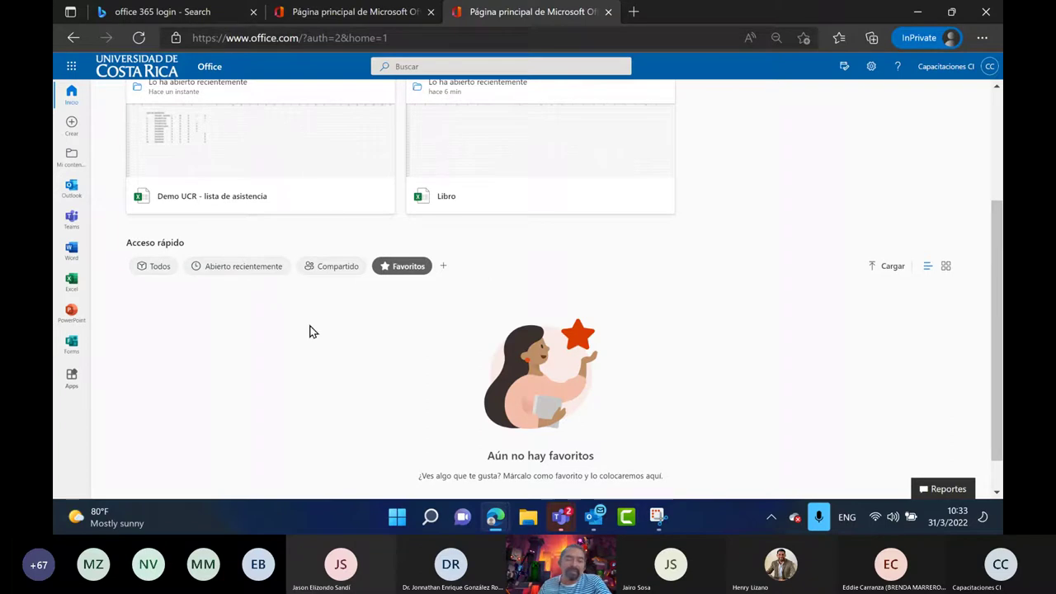
- List all files in Acceso rápido and mark Libro as a favourite
{"action": "left_click", "coordinate": [162, 268]}
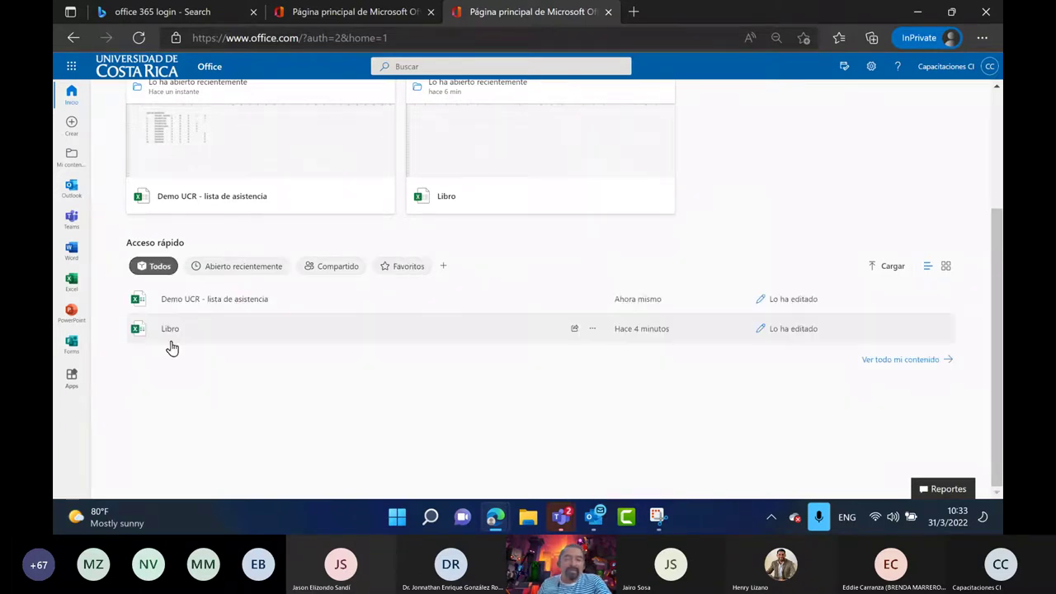
{"action": "left_click", "coordinate": [592, 328]}
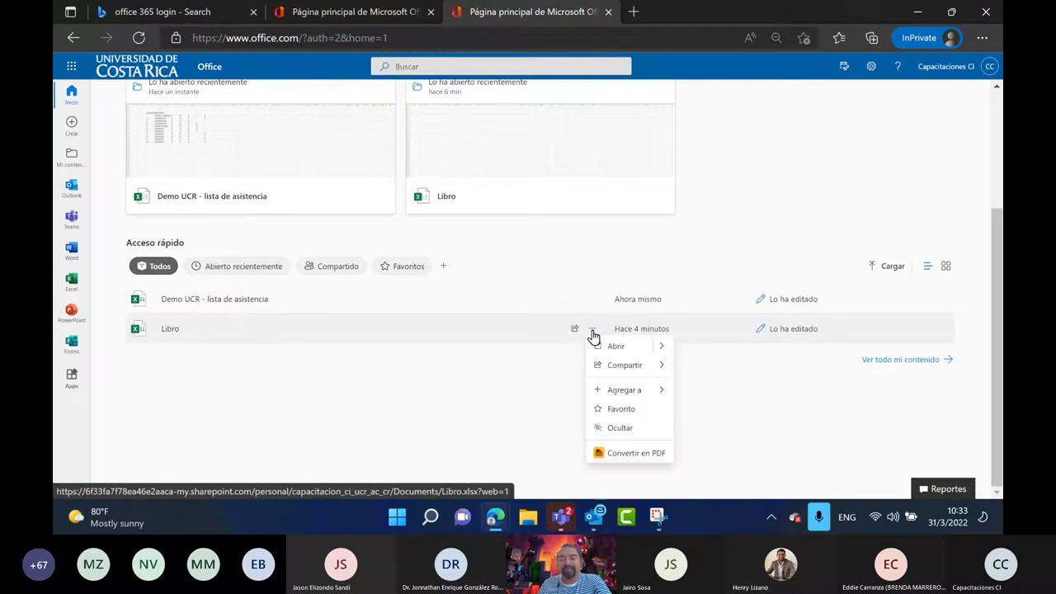
{"action": "left_click", "coordinate": [632, 412]}
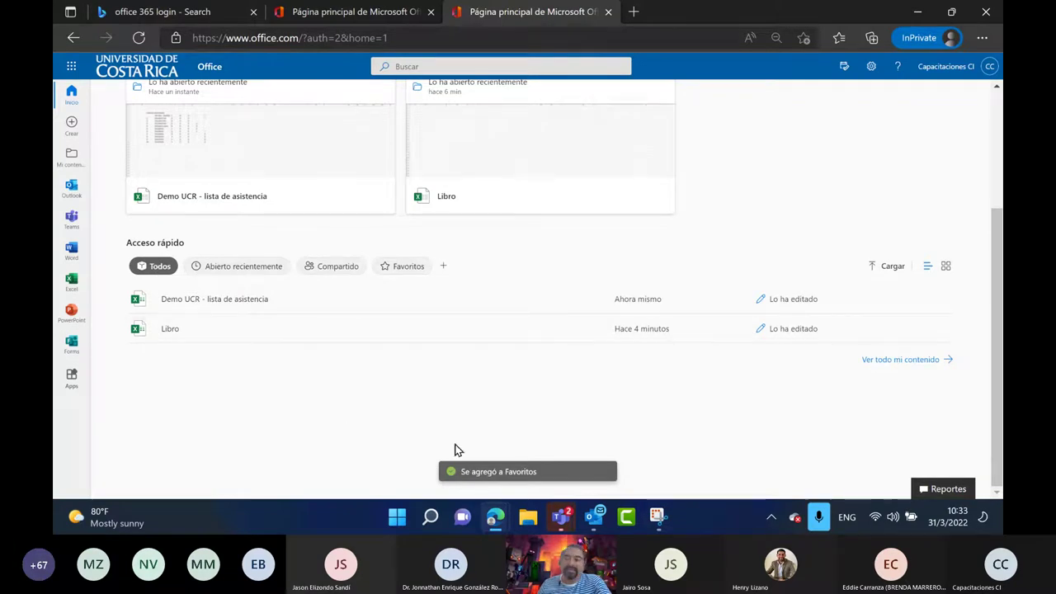
- Enlarge the page to 100% zoom, view the Favoritos list in Acceso rápido and return to Todos
{"action": "left_click", "coordinate": [982, 38]}
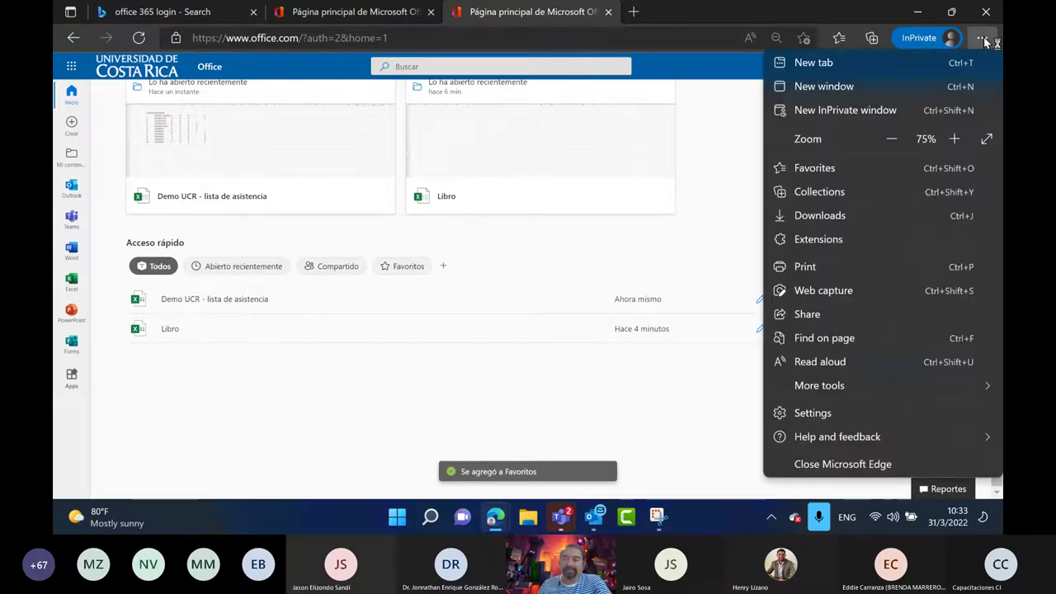
{"action": "left_click", "coordinate": [955, 138]}
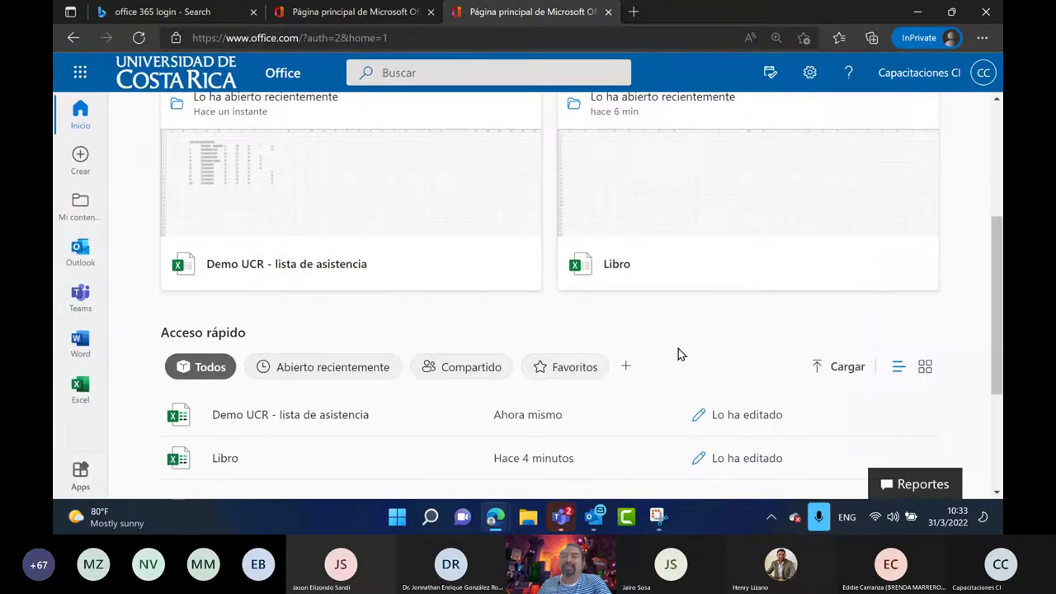
{"action": "left_click", "coordinate": [981, 37]}
{"action": "left_click", "coordinate": [891, 139]}
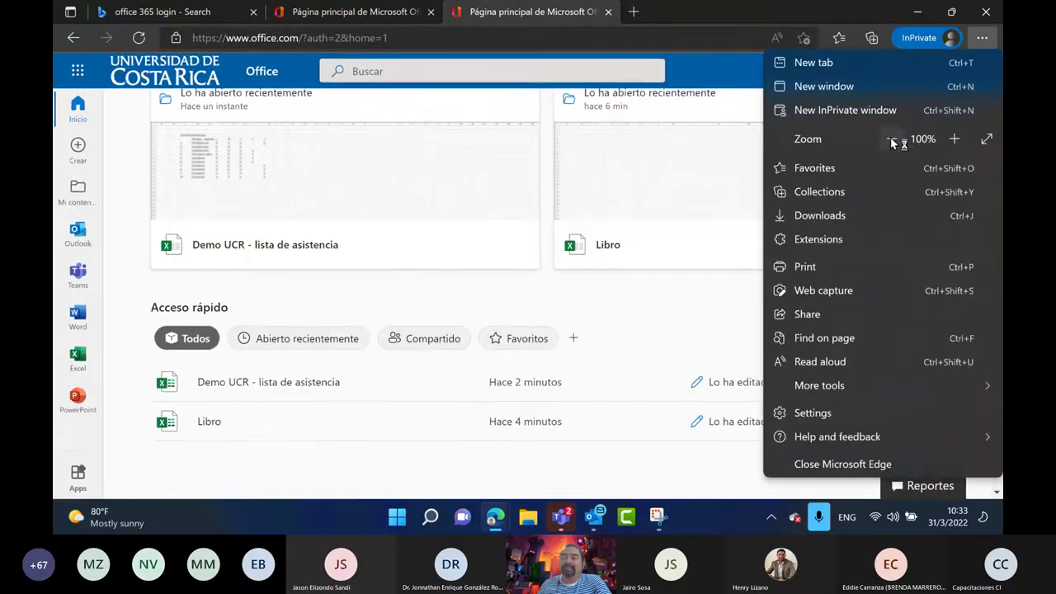
{"action": "left_click", "coordinate": [626, 381]}
{"action": "left_click", "coordinate": [605, 387]}
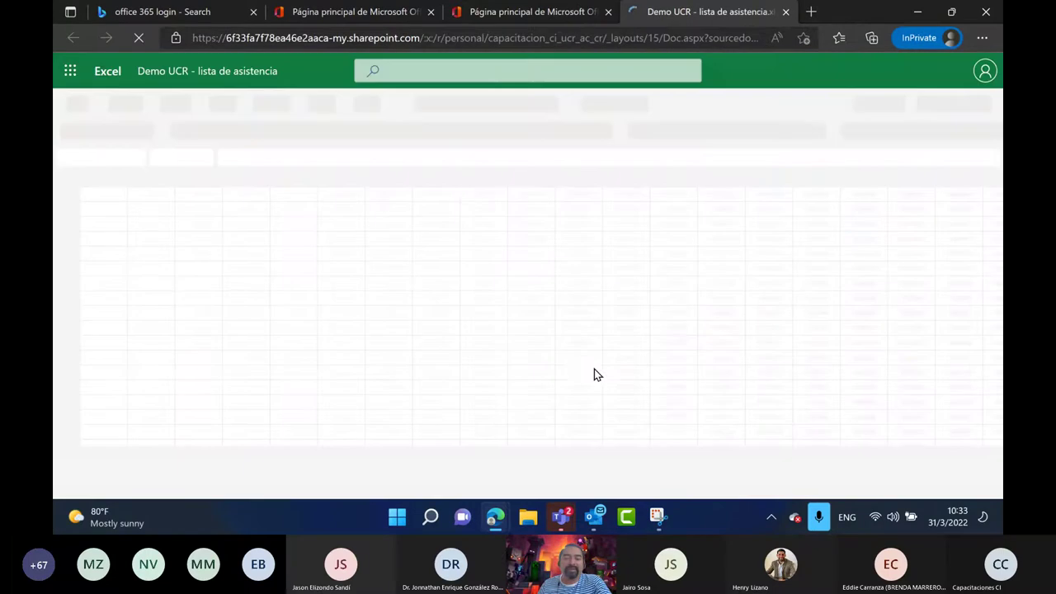
{"action": "left_click", "coordinate": [786, 11]}
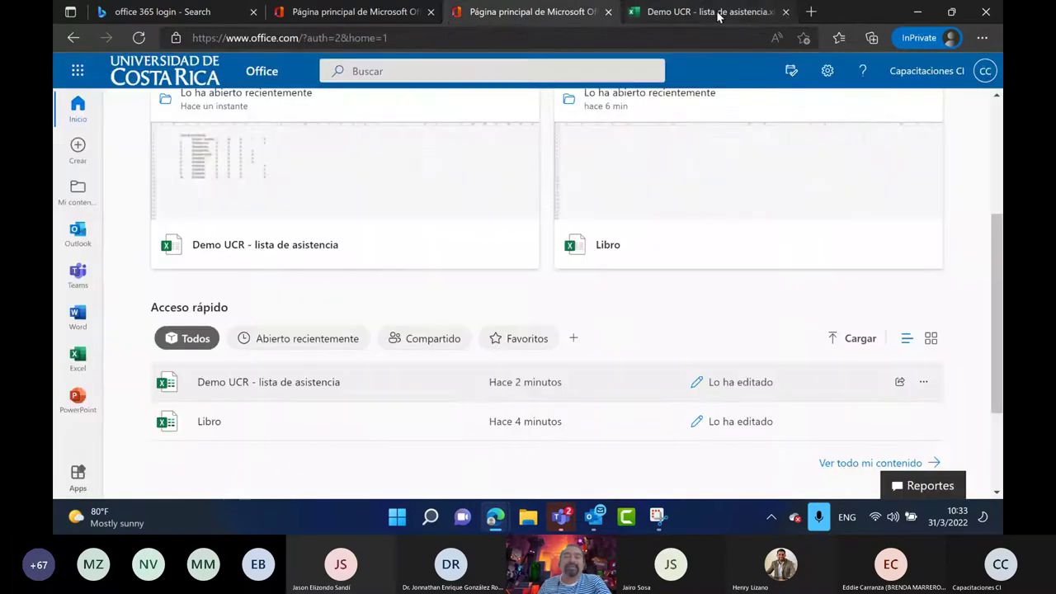
{"action": "left_click", "coordinate": [518, 339]}
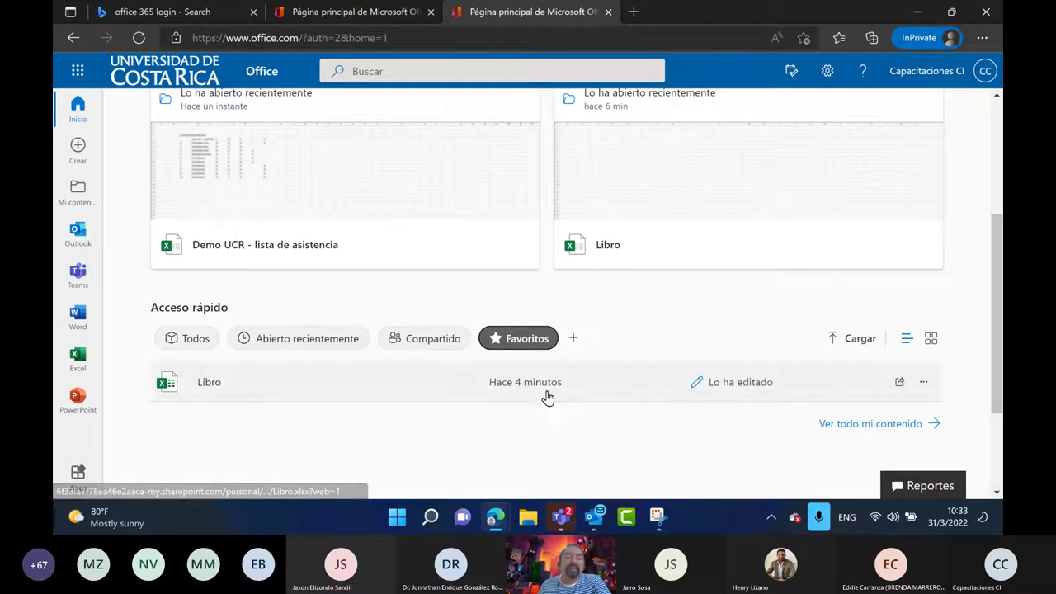
{"action": "left_click", "coordinate": [191, 339]}
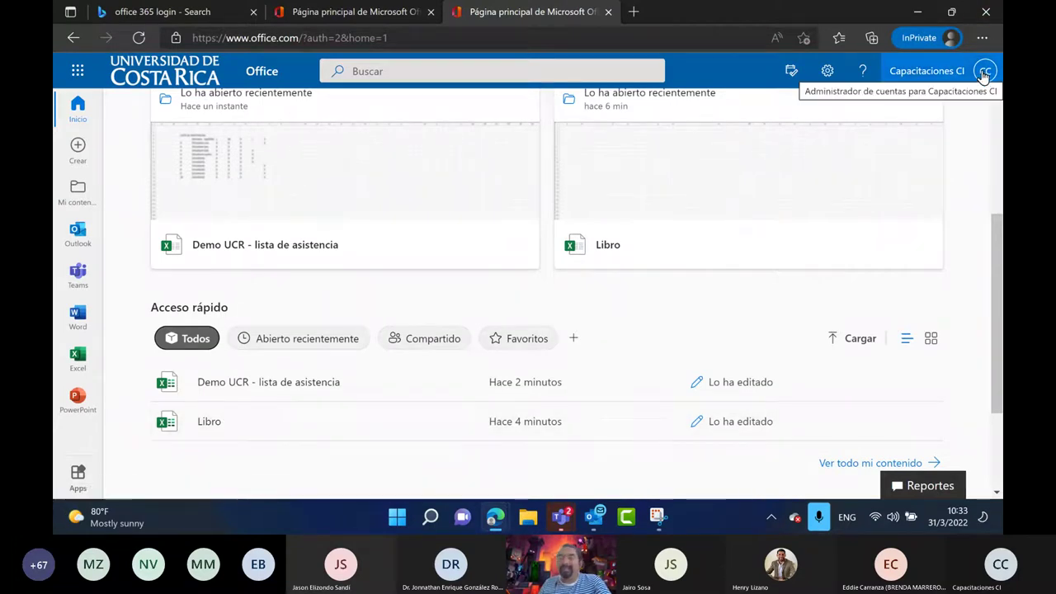
- Reduce the browser zoom by two levels and open the Mi contenido page of Office
{"action": "left_click", "coordinate": [982, 37]}
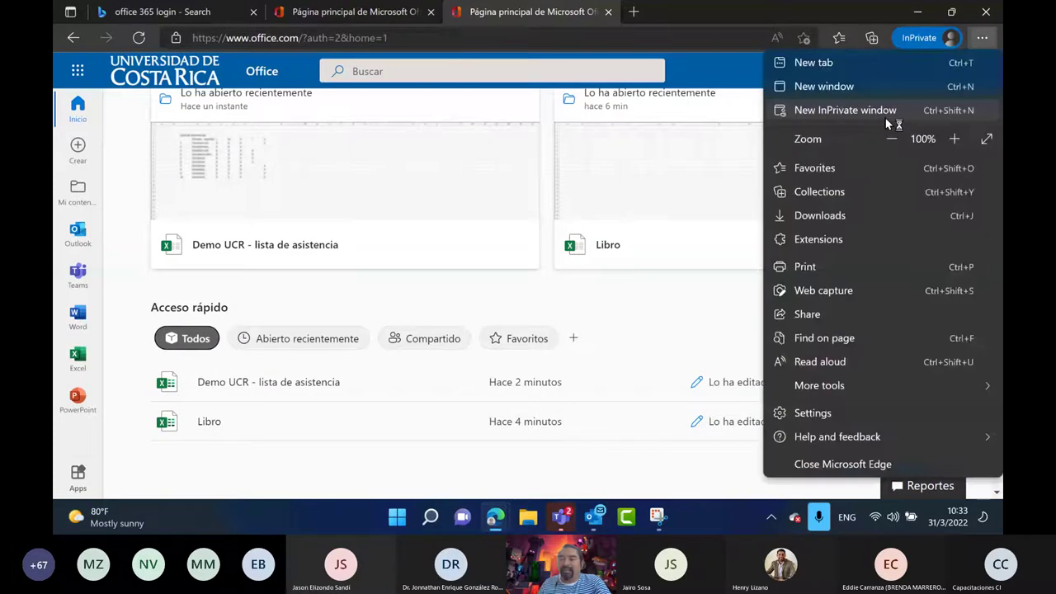
{"action": "left_click", "coordinate": [891, 138]}
{"action": "left_click", "coordinate": [891, 139]}
{"action": "left_click", "coordinate": [285, 424]}
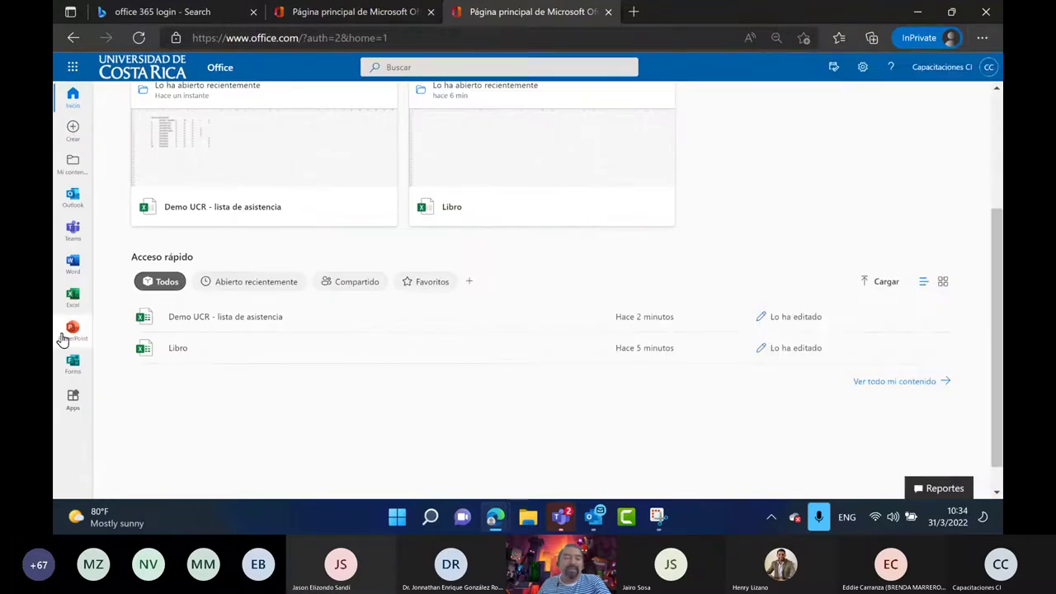
{"action": "scroll", "coordinate": [100, 319], "scroll_direction": "up", "scroll_amount": 3}
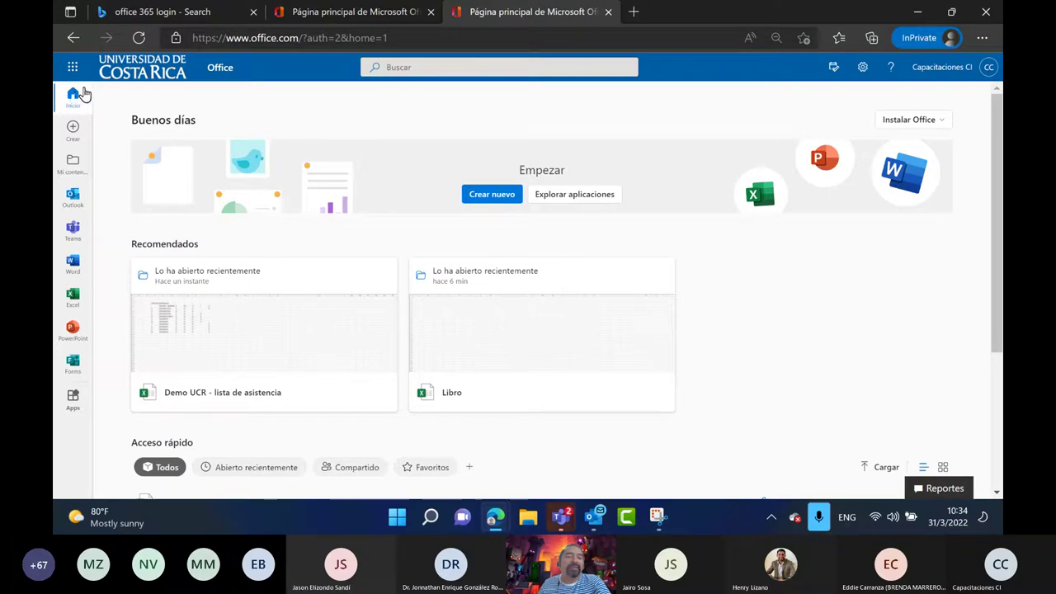
{"action": "left_click", "coordinate": [74, 167]}
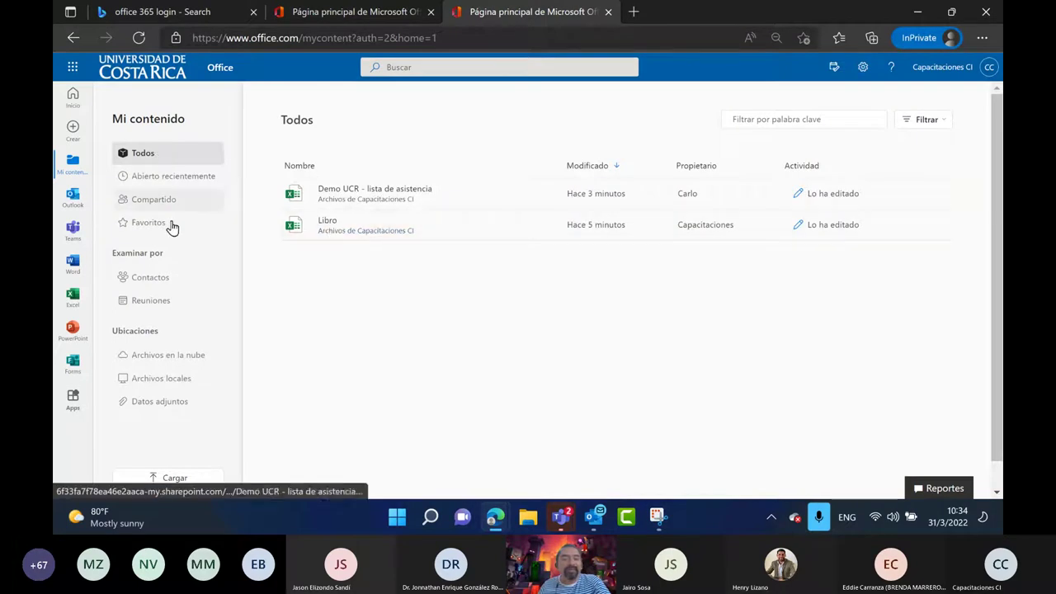
- Open Outlook on the web and take a new rectangular snip covering the browser tabs and inbox
{"action": "left_click", "coordinate": [73, 198]}
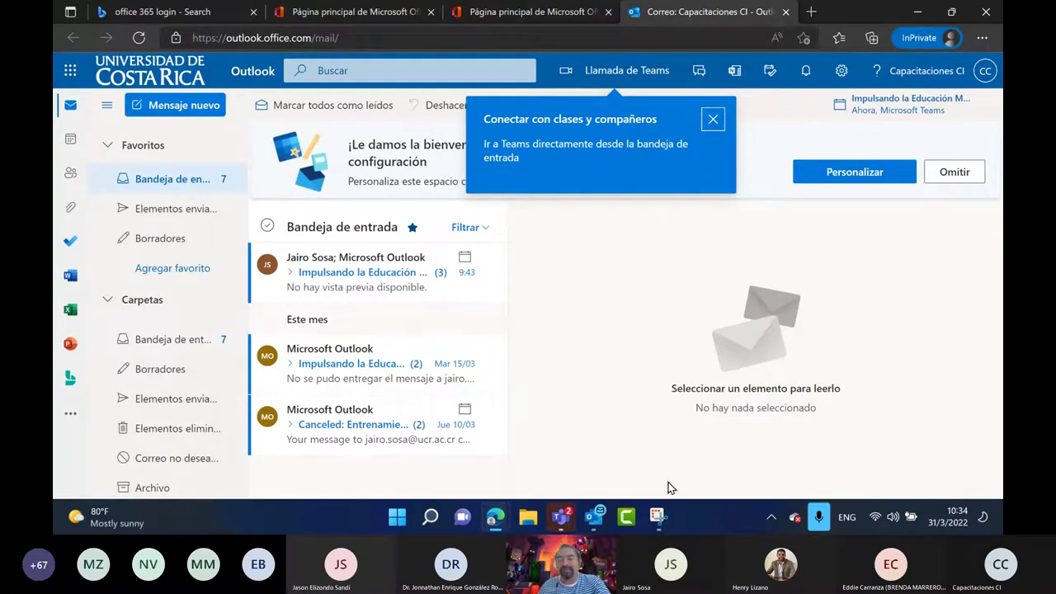
{"action": "left_click", "coordinate": [656, 517]}
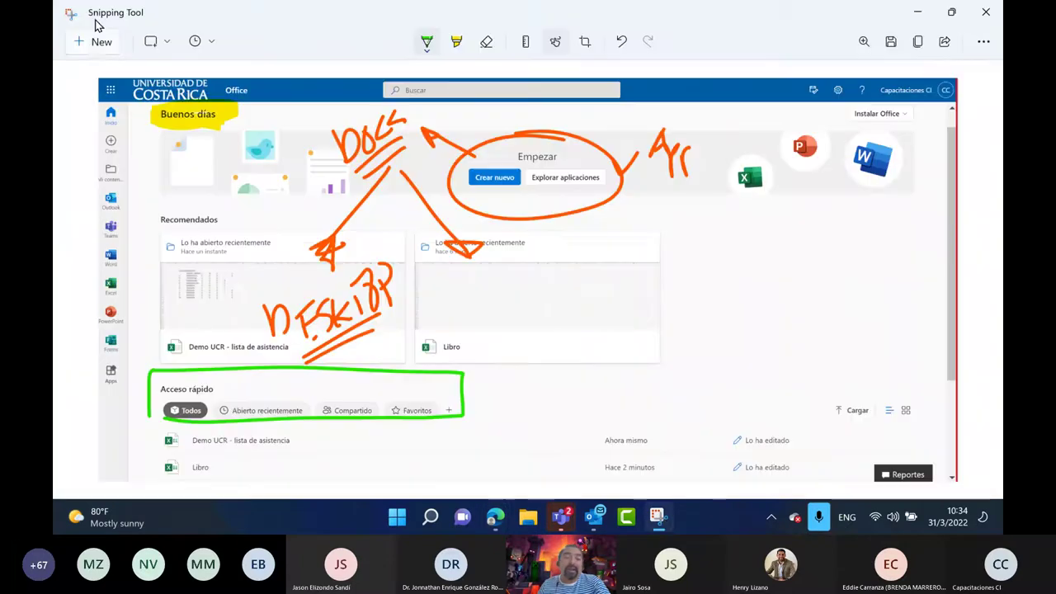
{"action": "left_click", "coordinate": [95, 45]}
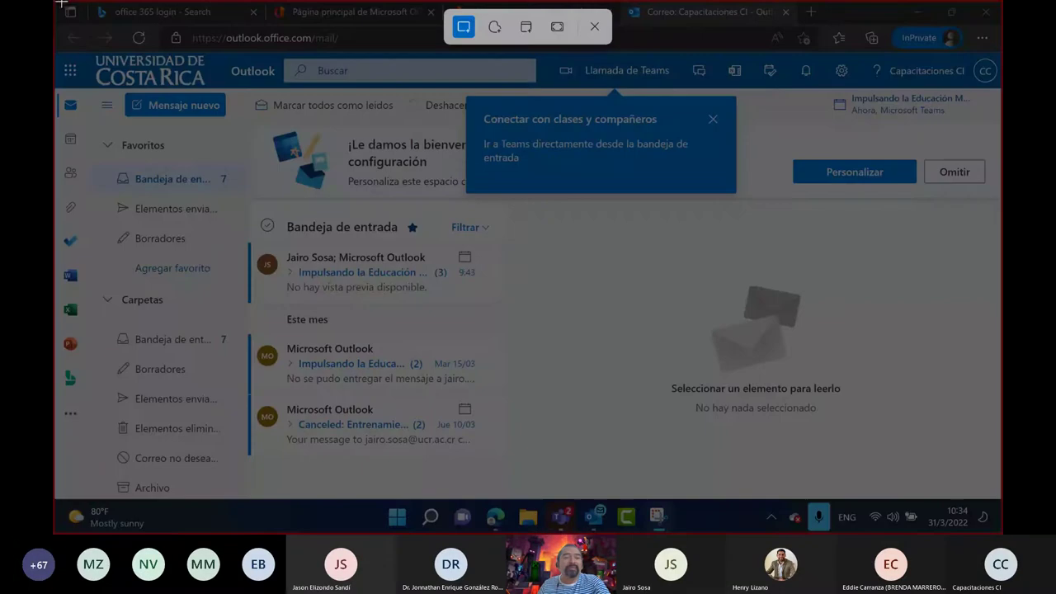
{"action": "left_click_drag", "start_coordinate": [57, 3], "coordinate": [1001, 500]}
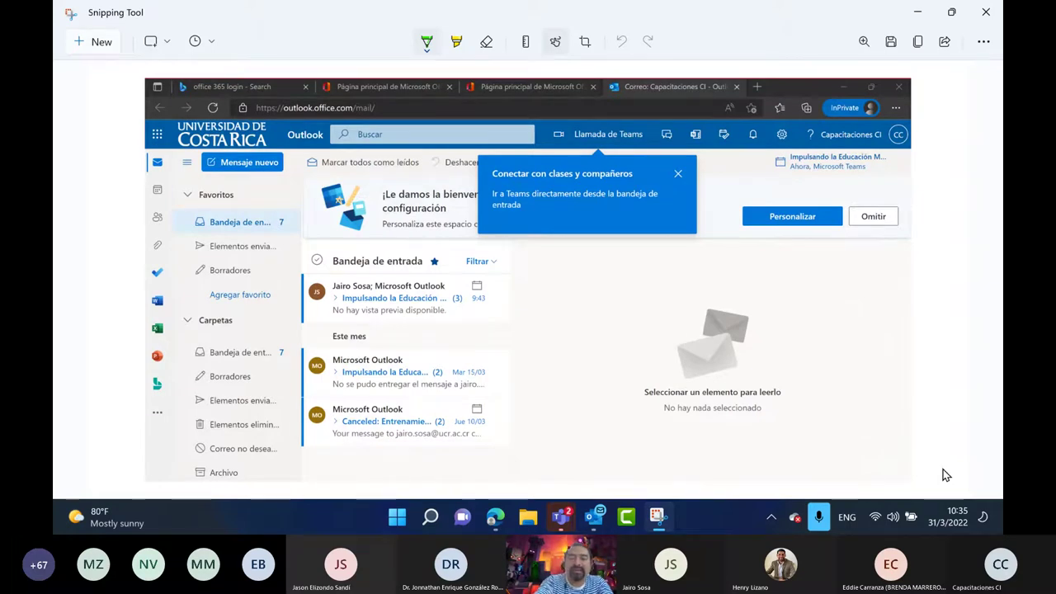
- Circle the second Office tab, the Outlook tab and two empty spots beside them in green, and highlight the Office tab in yellow
{"action": "left_click_drag", "start_coordinate": [577, 66], "coordinate": [569, 63]}
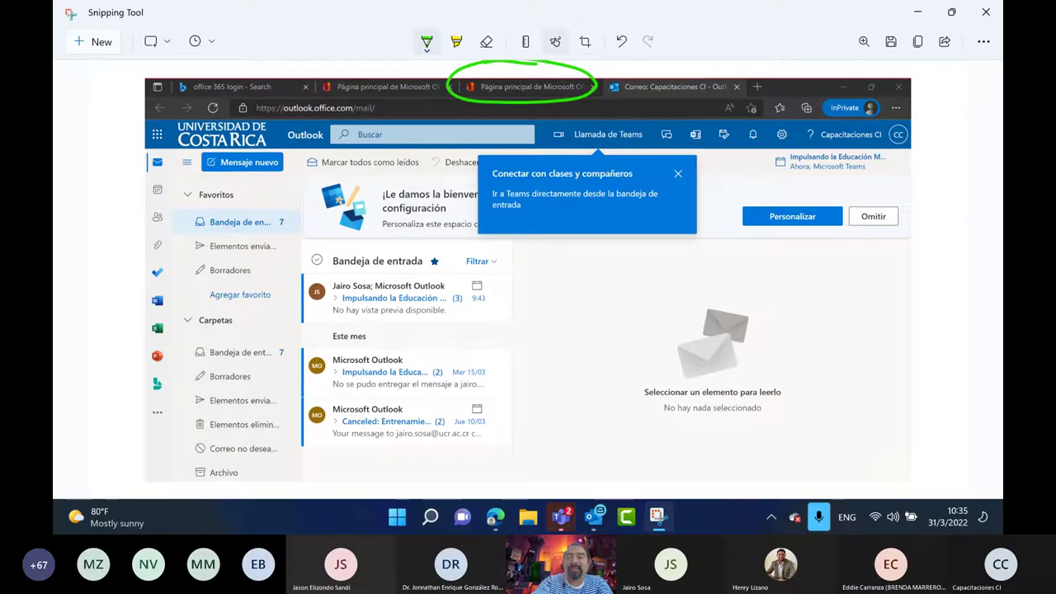
{"action": "mouse_move", "coordinate": [602, 70]}
{"action": "left_mouse_down"}
{"action": "mouse_move", "coordinate": [749, 80]}
{"action": "mouse_move", "coordinate": [652, 103]}
{"action": "mouse_move", "coordinate": [606, 69]}
{"action": "left_mouse_up"}
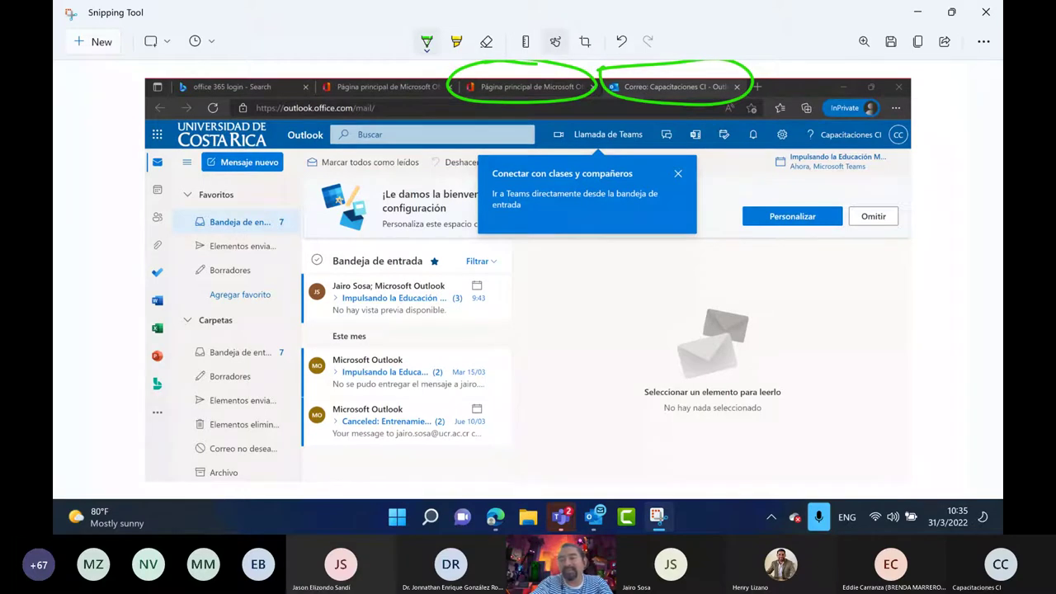
{"action": "mouse_move", "coordinate": [754, 76]}
{"action": "left_mouse_down"}
{"action": "mouse_move", "coordinate": [894, 83]}
{"action": "mouse_move", "coordinate": [757, 93]}
{"action": "left_mouse_up"}
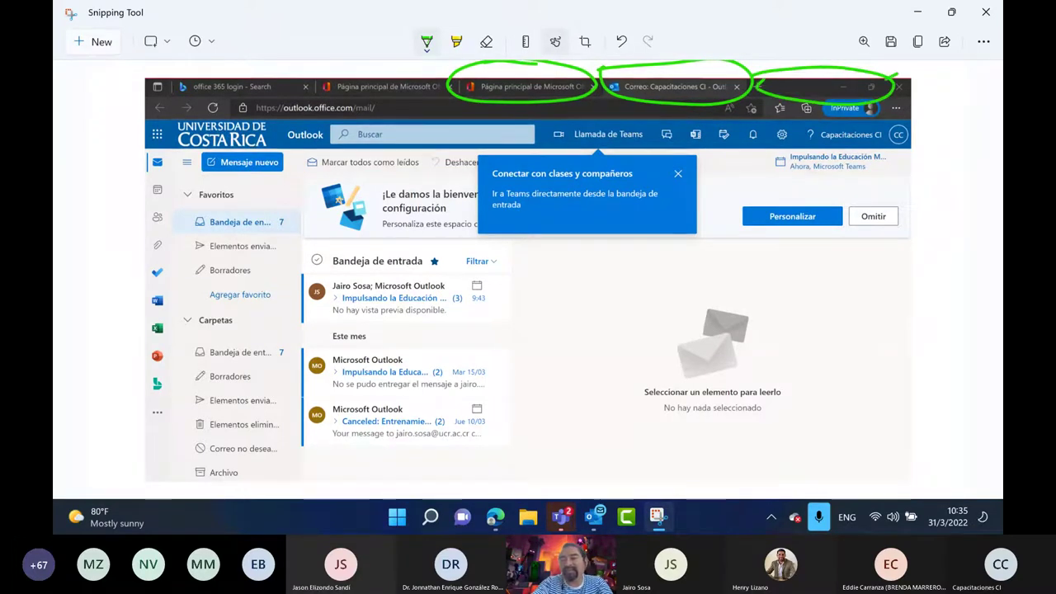
{"action": "left_click_drag", "start_coordinate": [890, 82], "coordinate": [970, 98]}
{"action": "left_click", "coordinate": [457, 41]}
{"action": "left_click_drag", "start_coordinate": [477, 73], "coordinate": [582, 76]}
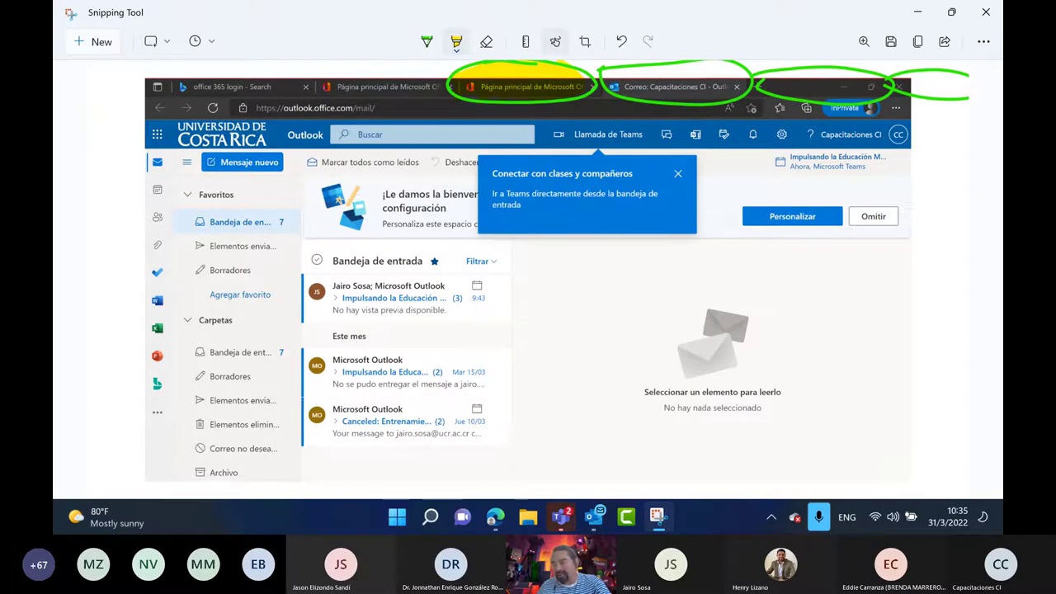
- Return to Edge and look through both Office tabs, closing the open app list in the first, and end on the Outlook inbox
{"action": "left_click", "coordinate": [917, 12]}
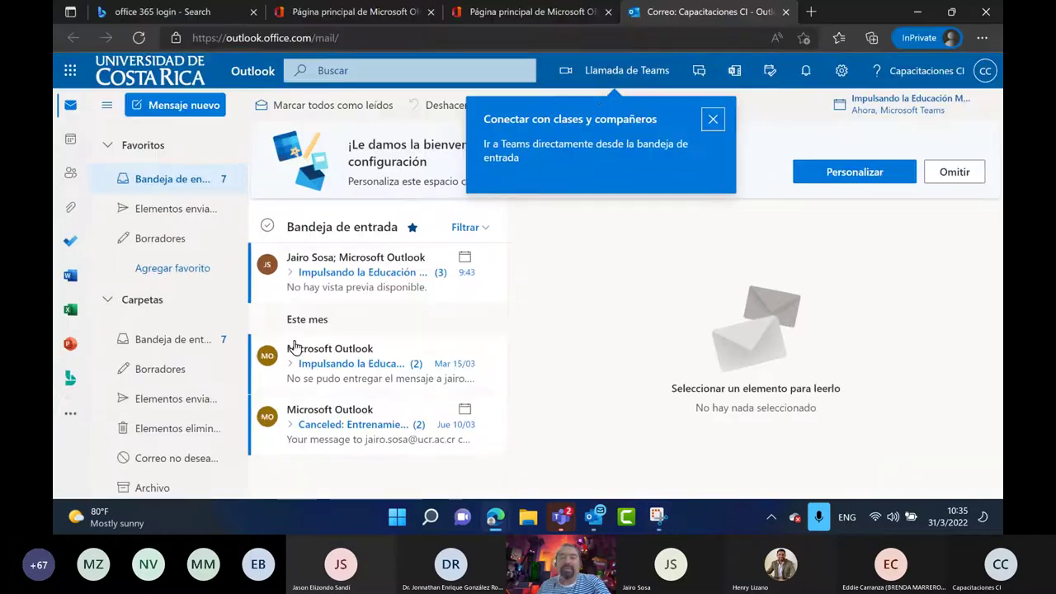
{"action": "left_click", "coordinate": [513, 13]}
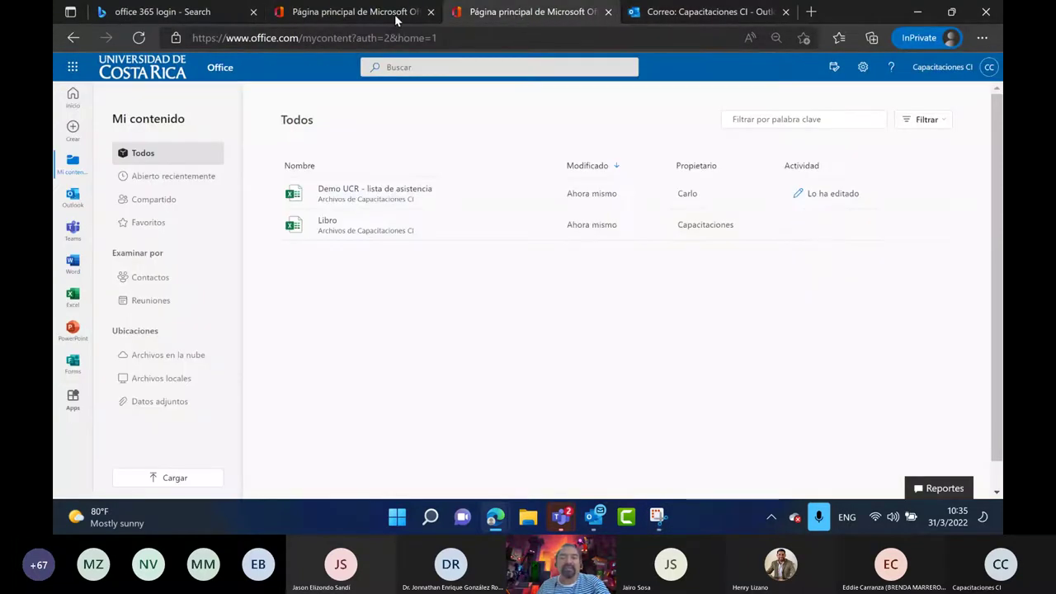
{"action": "left_click", "coordinate": [349, 13]}
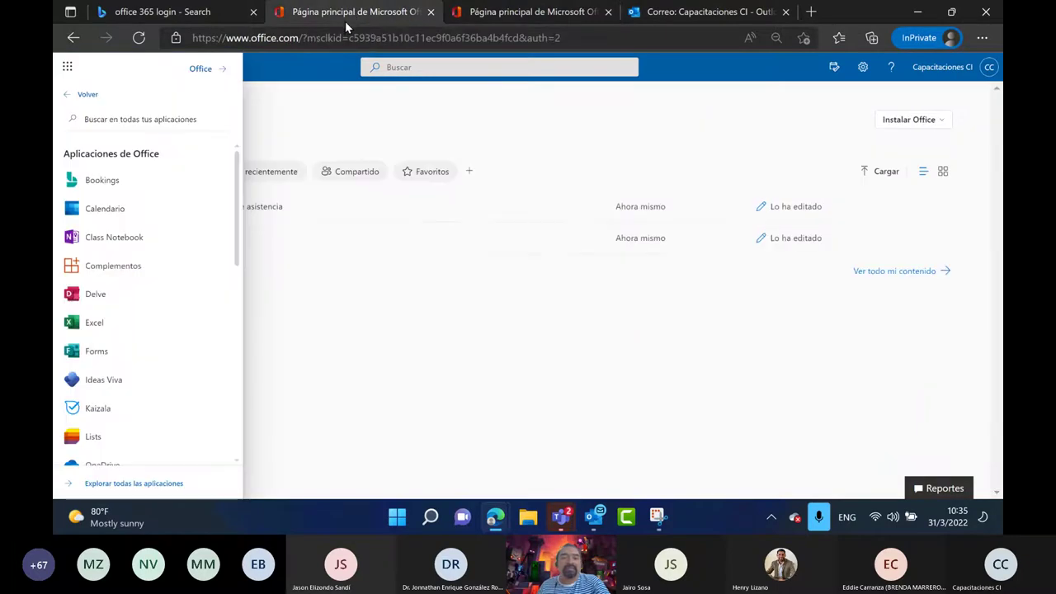
{"action": "left_click", "coordinate": [320, 340]}
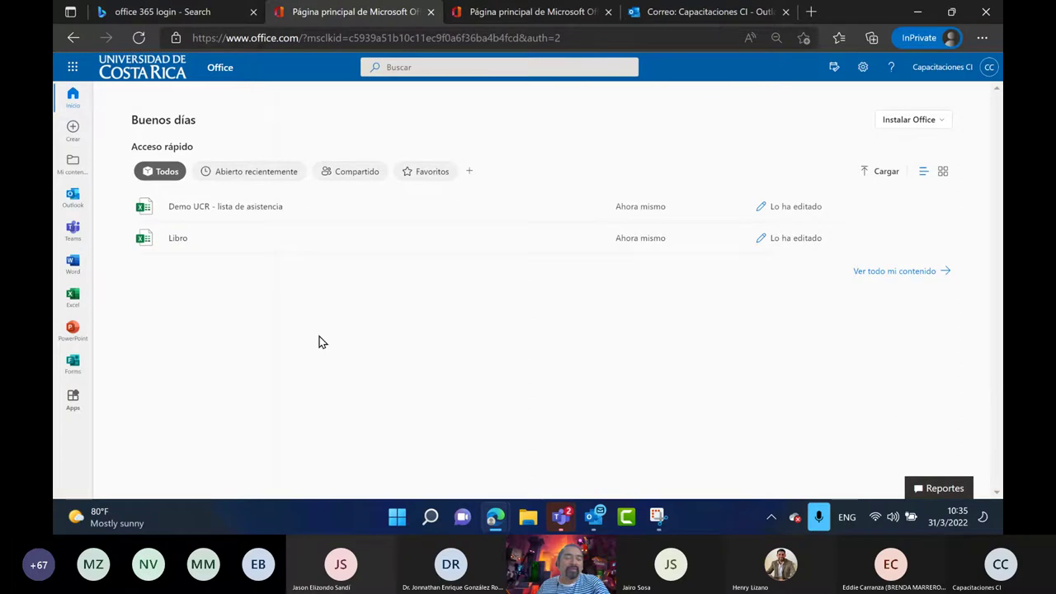
{"action": "left_click", "coordinate": [483, 12]}
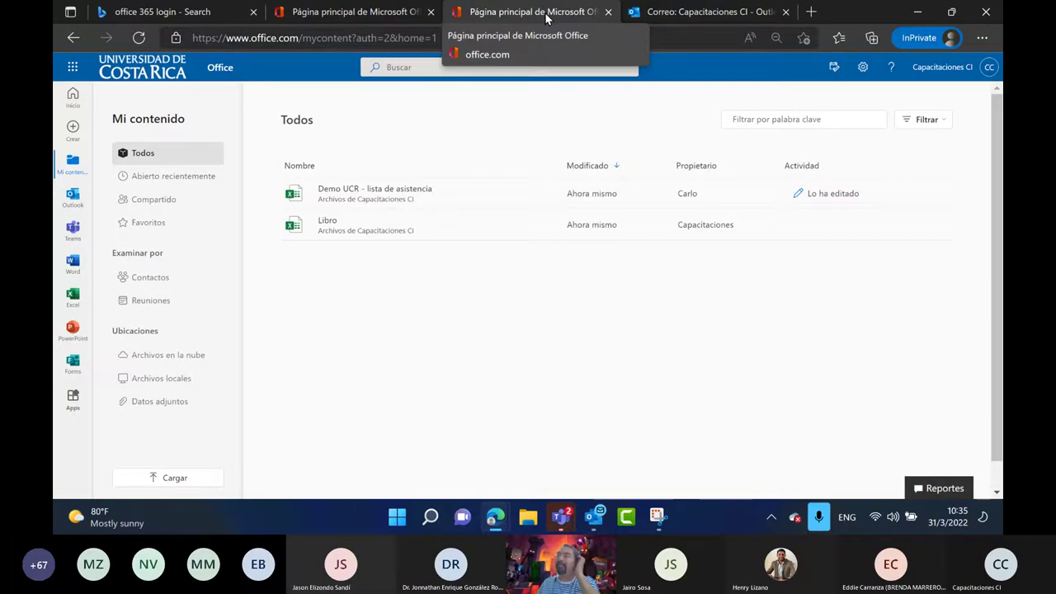
{"action": "left_click", "coordinate": [669, 12]}
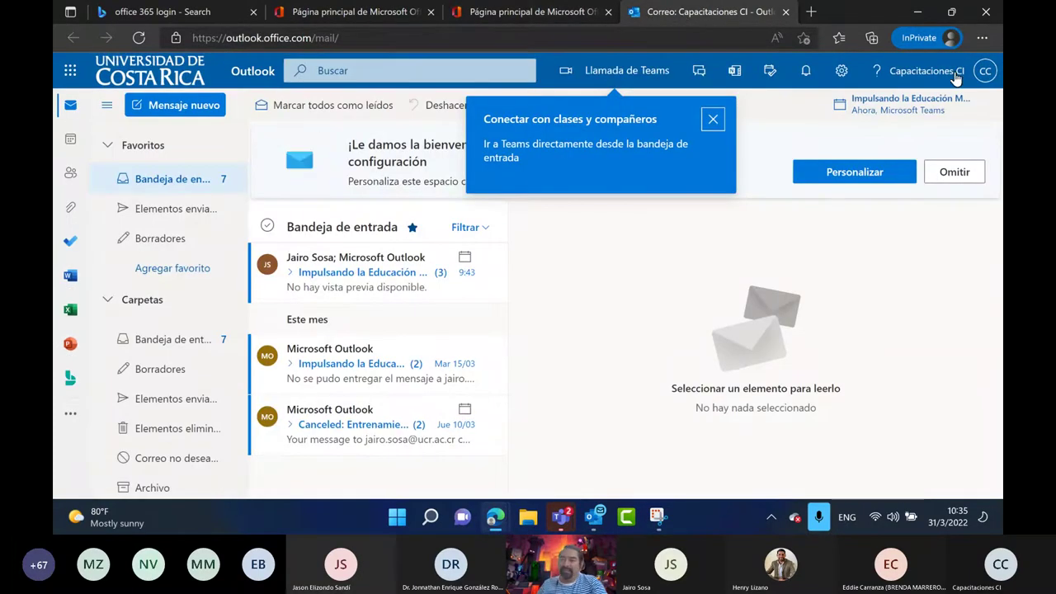
- Reduce the browser zoom of the Outlook inbox page by two levels
{"action": "left_click", "coordinate": [982, 37]}
{"action": "left_click", "coordinate": [892, 139]}
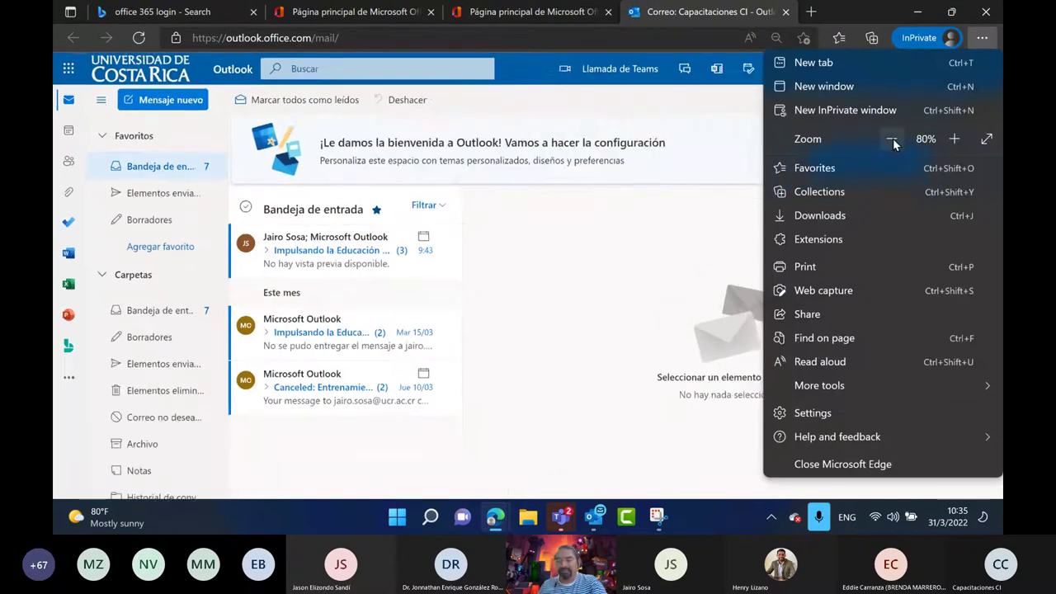
{"action": "left_click", "coordinate": [891, 138]}
{"action": "left_click", "coordinate": [476, 263]}
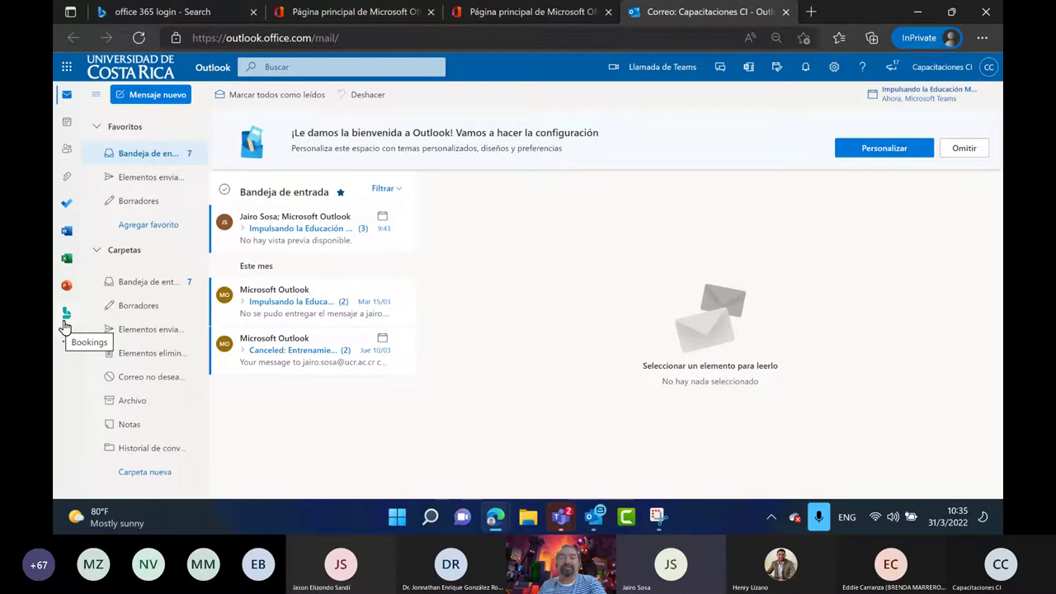
- Look through the Office home and Mi contenido tabs, and return to the Outlook inbox tab
{"action": "left_click", "coordinate": [327, 15]}
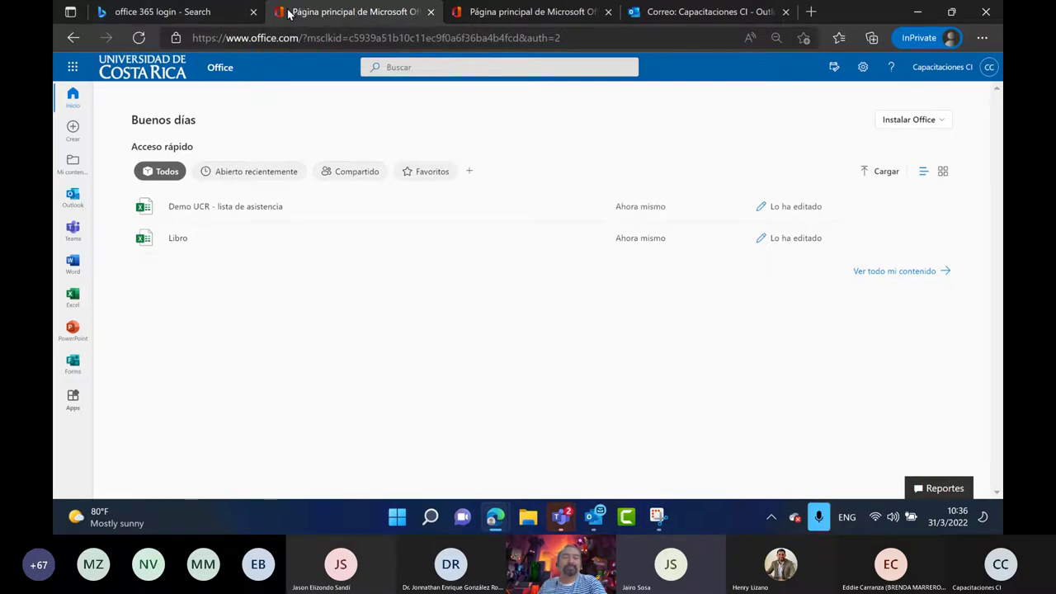
{"action": "left_click", "coordinate": [495, 12]}
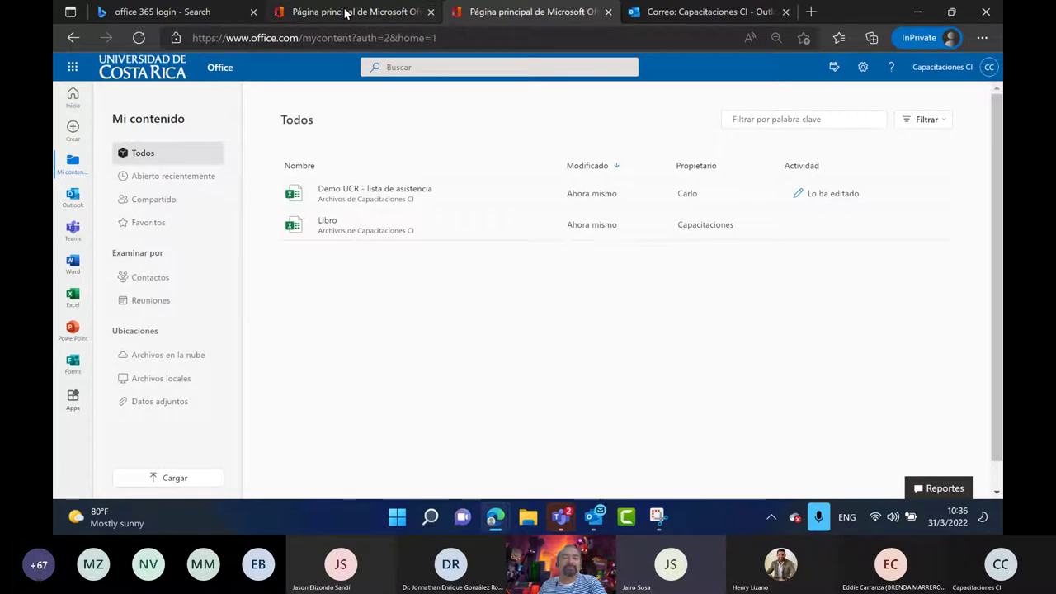
{"action": "left_click", "coordinate": [347, 12]}
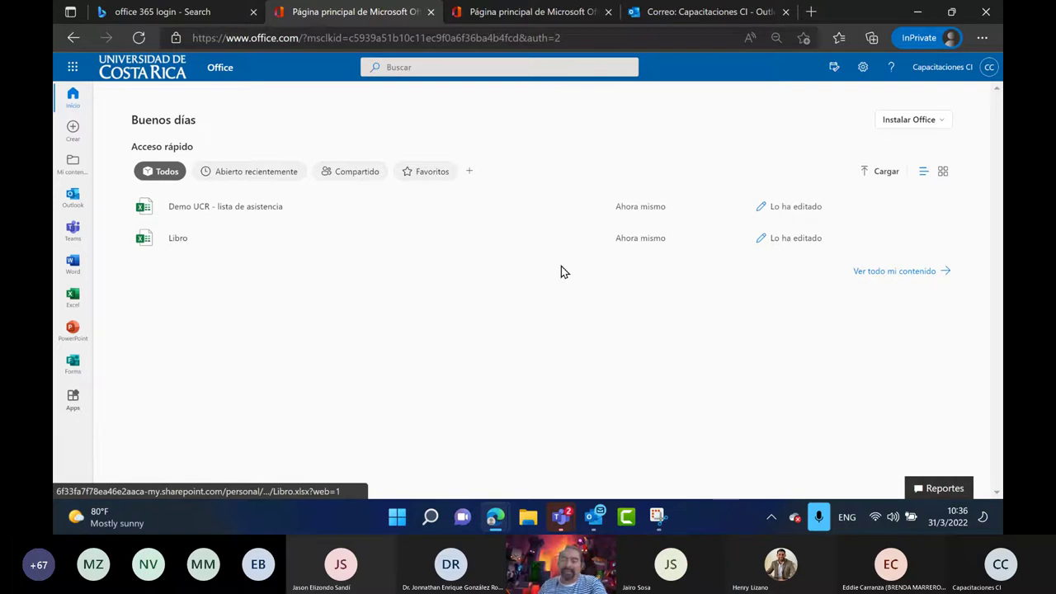
{"action": "left_click", "coordinate": [706, 18]}
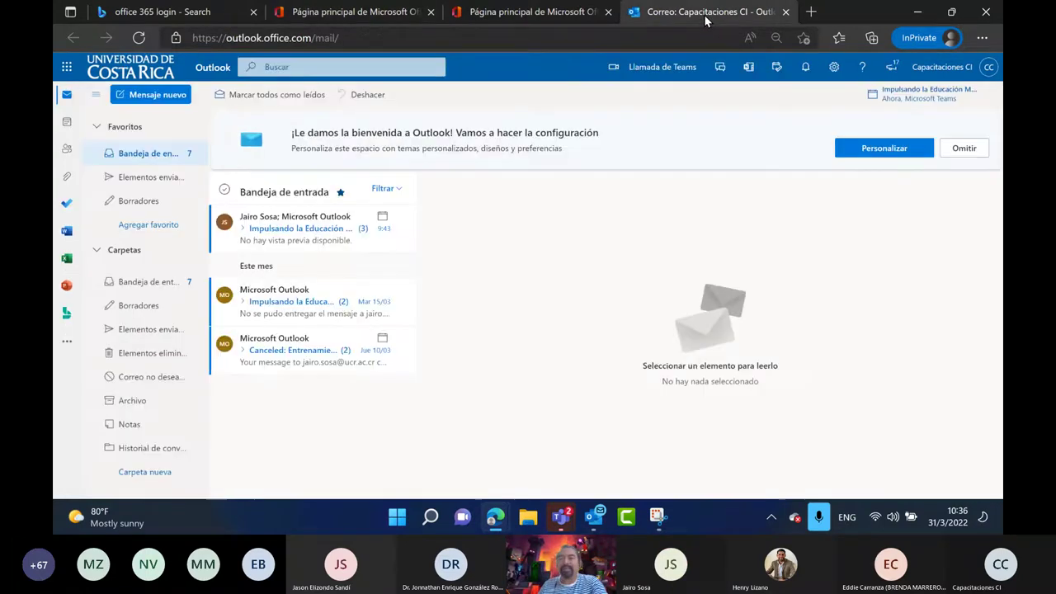
- Close the Outlook, Mi contenido and Bing search tabs, keeping only the Office home page open
{"action": "left_click", "coordinate": [786, 12]}
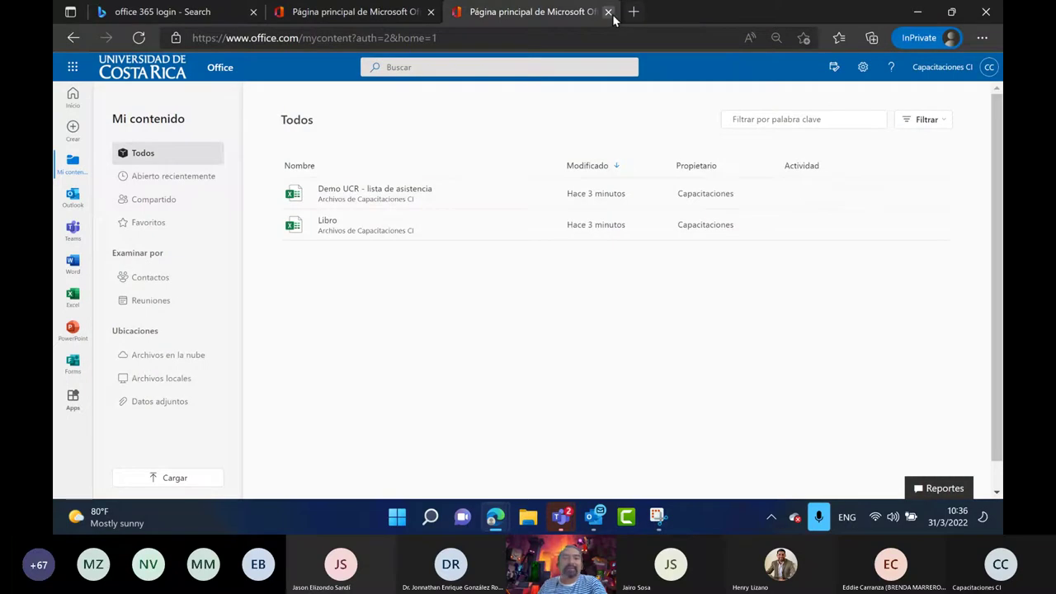
{"action": "left_click", "coordinate": [608, 12]}
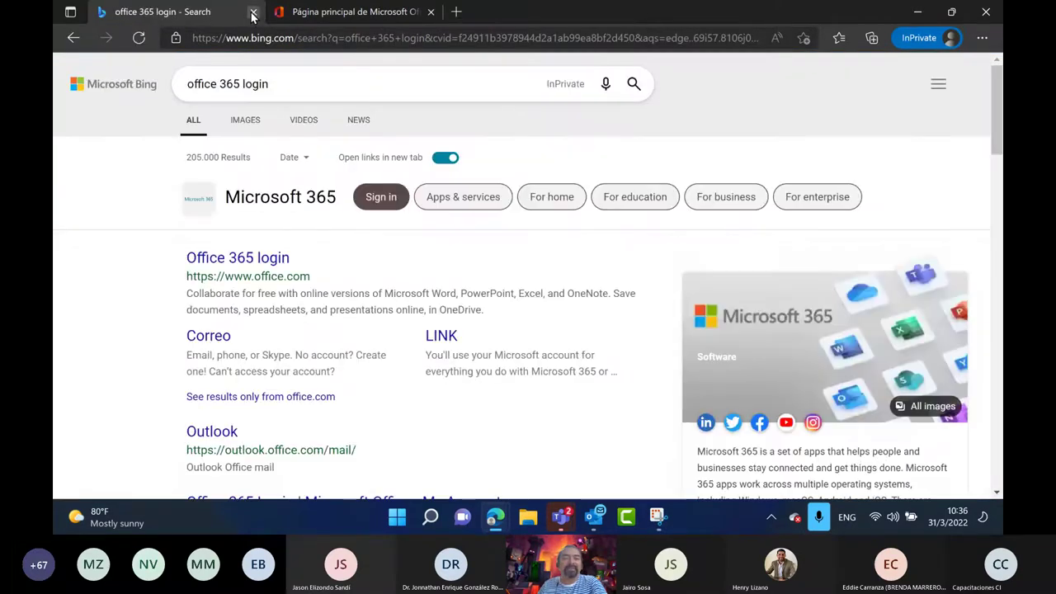
{"action": "left_click", "coordinate": [253, 12]}
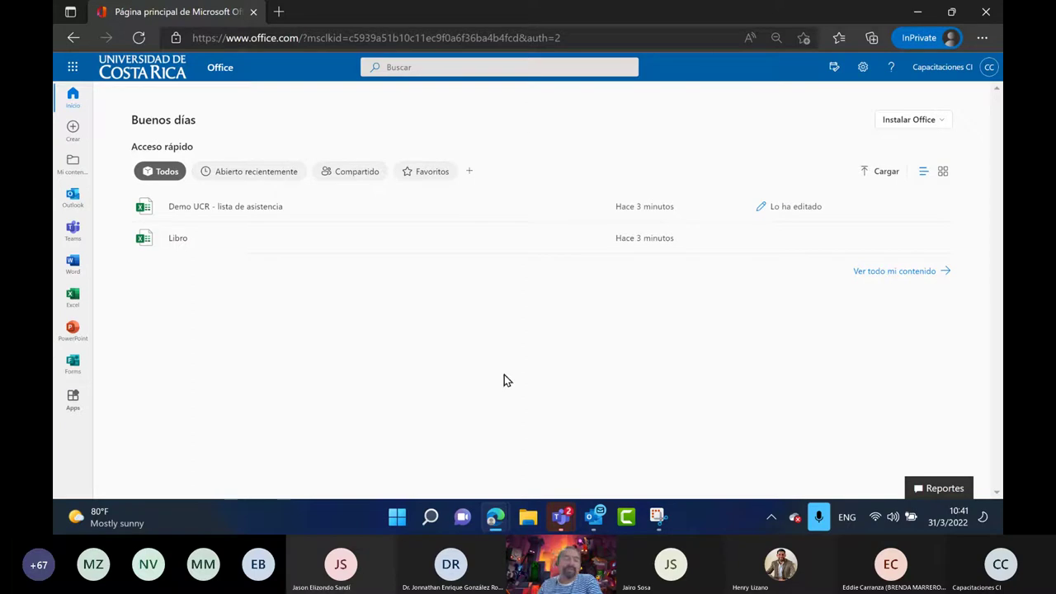
- Open File Explorer and expand the OneDrive - Personal folder to examine its subfolders beside those of This PC
{"action": "left_click", "coordinate": [529, 521]}
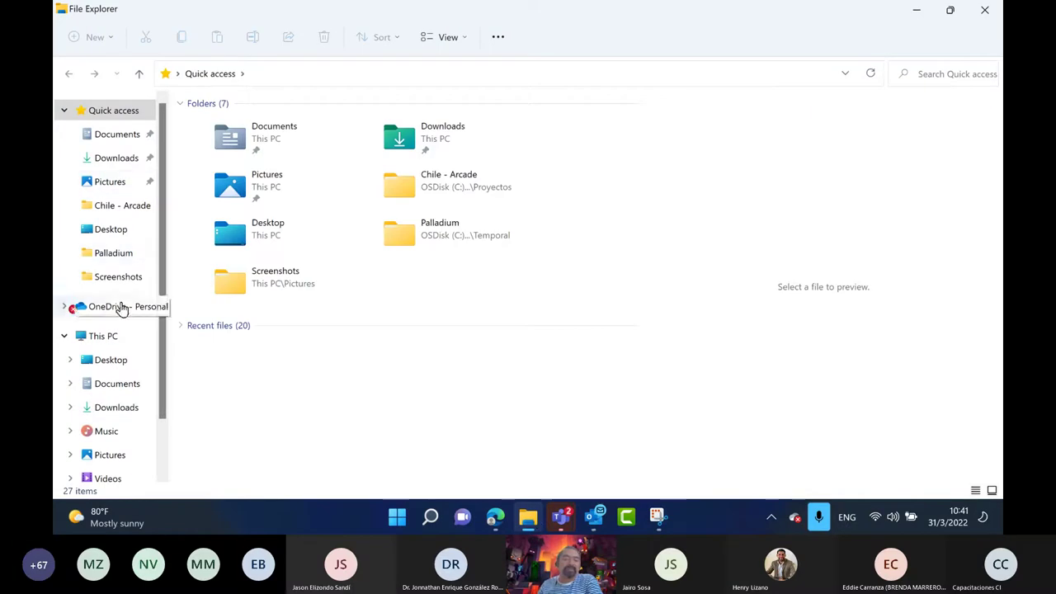
{"action": "scroll", "coordinate": [99, 302], "scroll_direction": "down", "scroll_amount": 1}
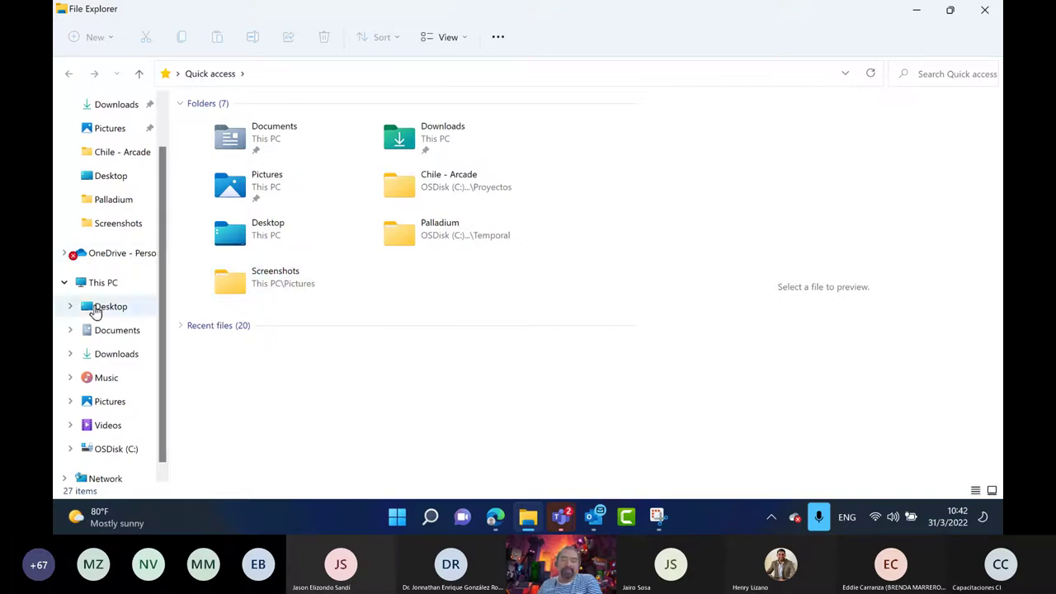
{"action": "scroll", "coordinate": [102, 239], "scroll_direction": "up", "scroll_amount": 1}
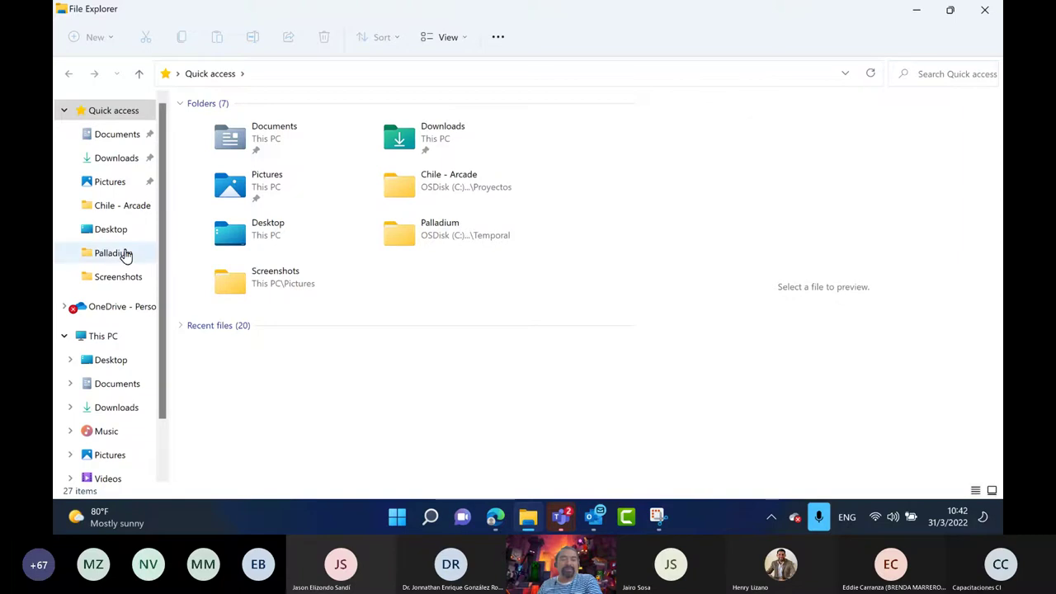
{"action": "scroll", "coordinate": [107, 239], "scroll_direction": "down", "scroll_amount": 1}
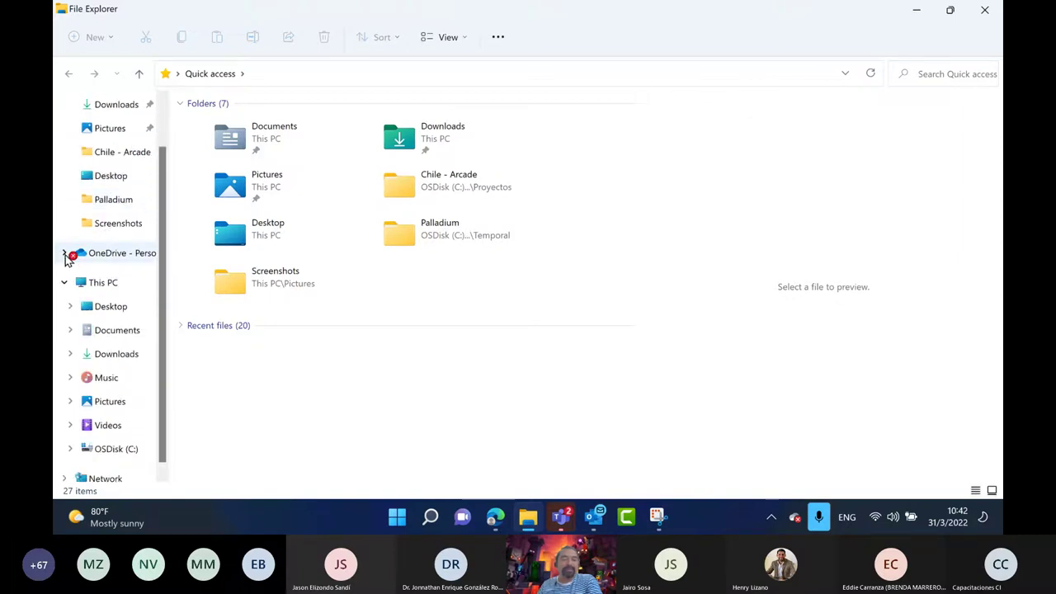
{"action": "left_click", "coordinate": [66, 254]}
{"action": "scroll", "coordinate": [74, 277], "scroll_direction": "down", "scroll_amount": 1}
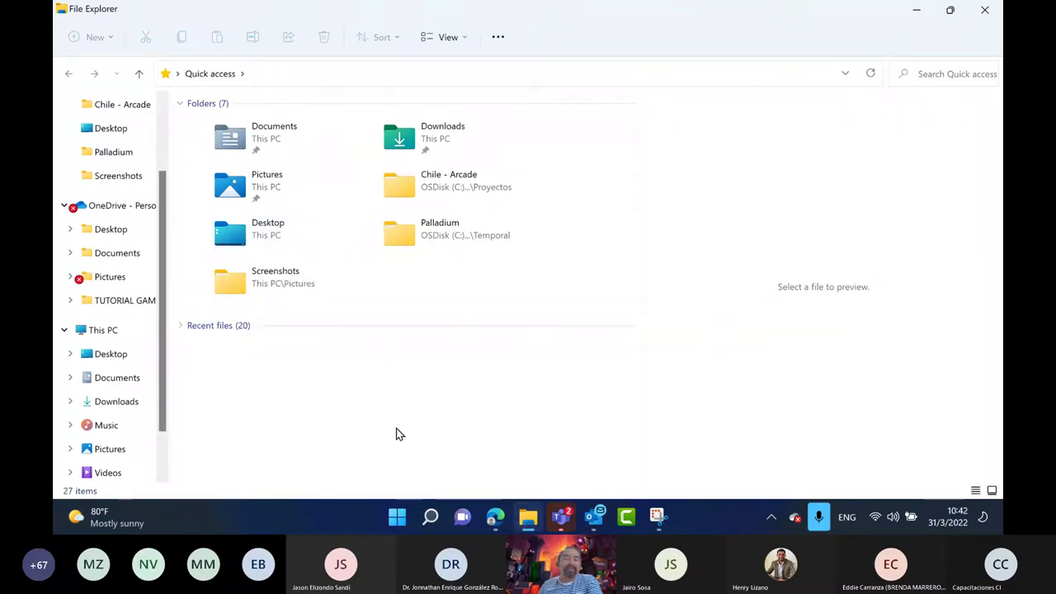
- Launch the Excel desktop app, open the OneDrive copy of Demo UCR - lista de asistencia and dismiss the privacy notice
{"action": "left_click", "coordinate": [430, 518]}
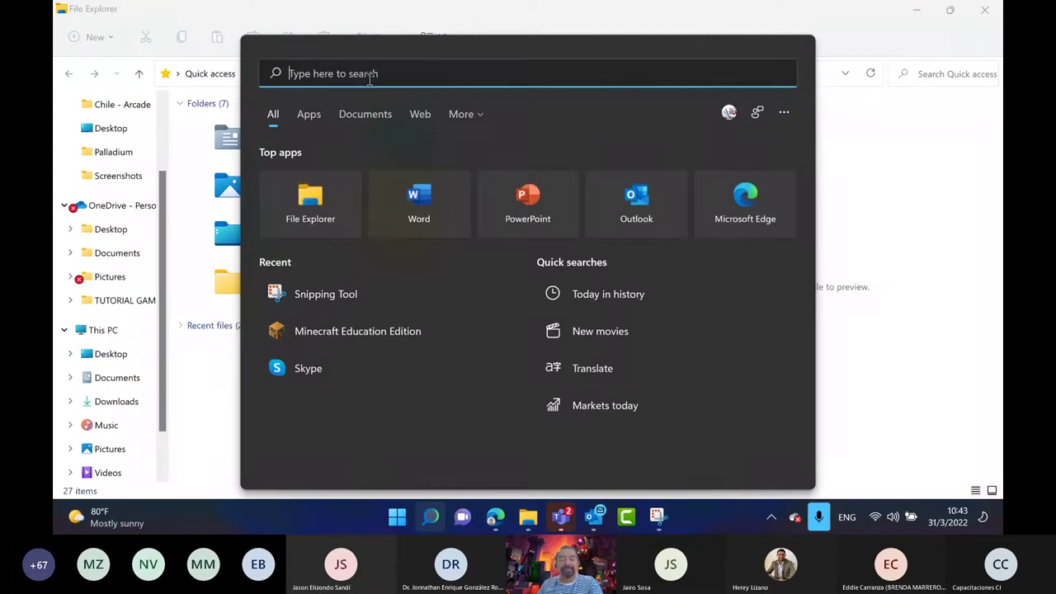
{"action": "type", "text": "excel"}
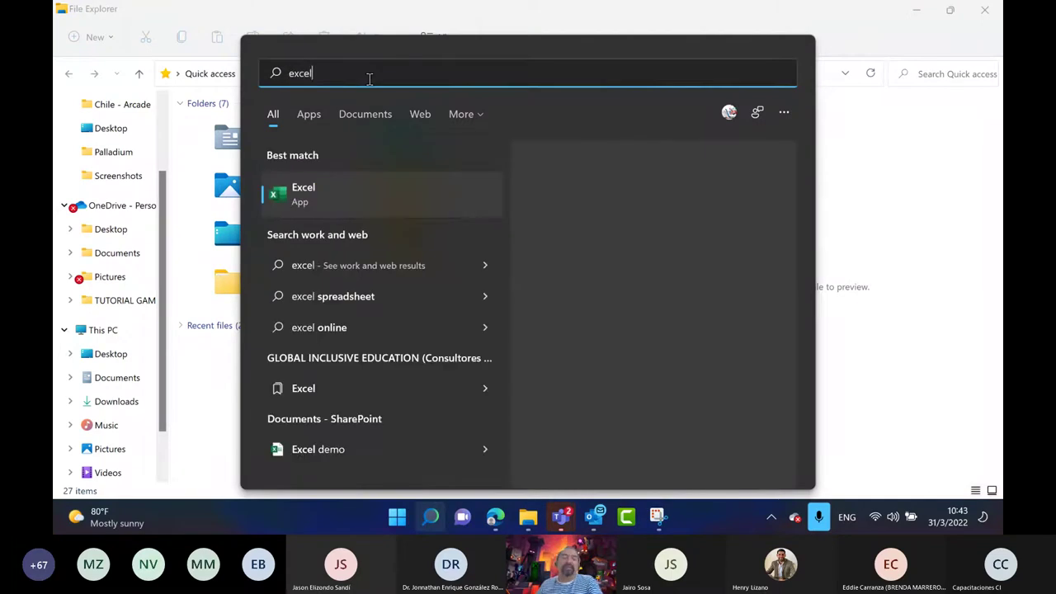
{"action": "left_click", "coordinate": [351, 193]}
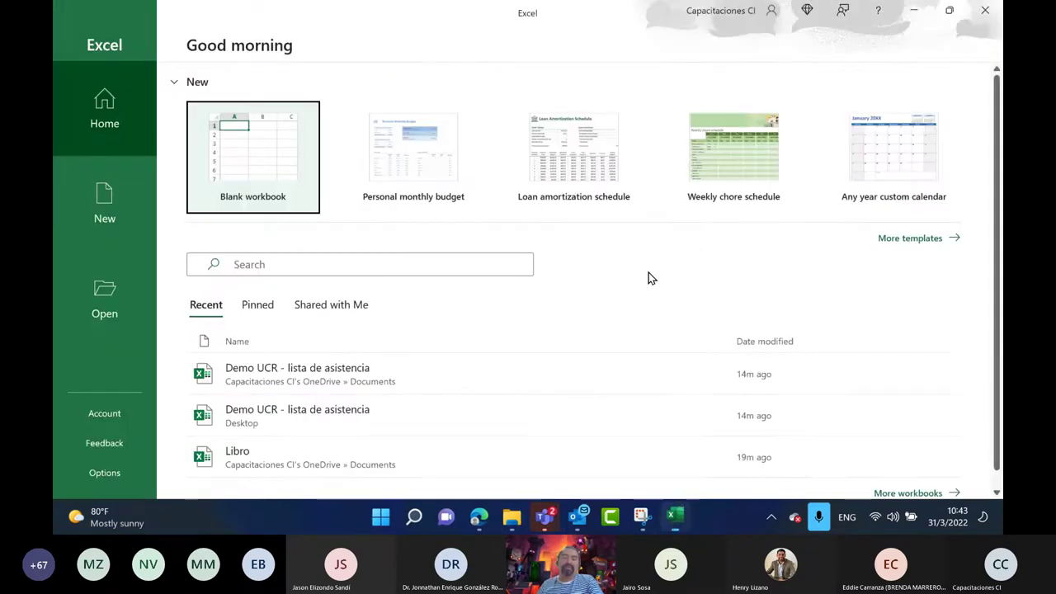
{"action": "left_click", "coordinate": [267, 393]}
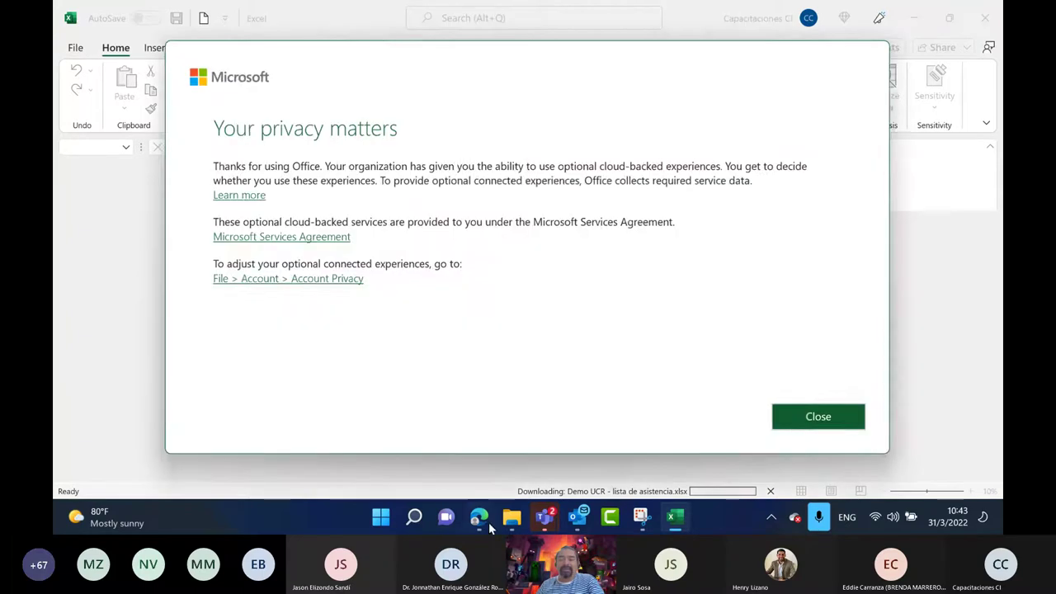
{"action": "left_click", "coordinate": [832, 420]}
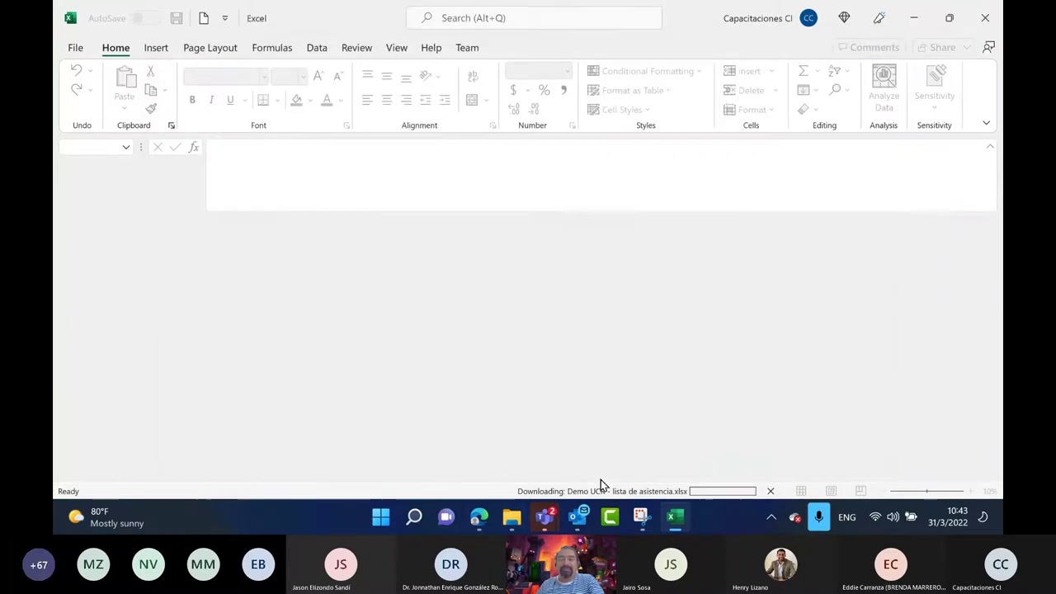
- Return to File Explorer and create a folder named UCR on the Desktop of This PC
{"action": "left_click", "coordinate": [512, 517]}
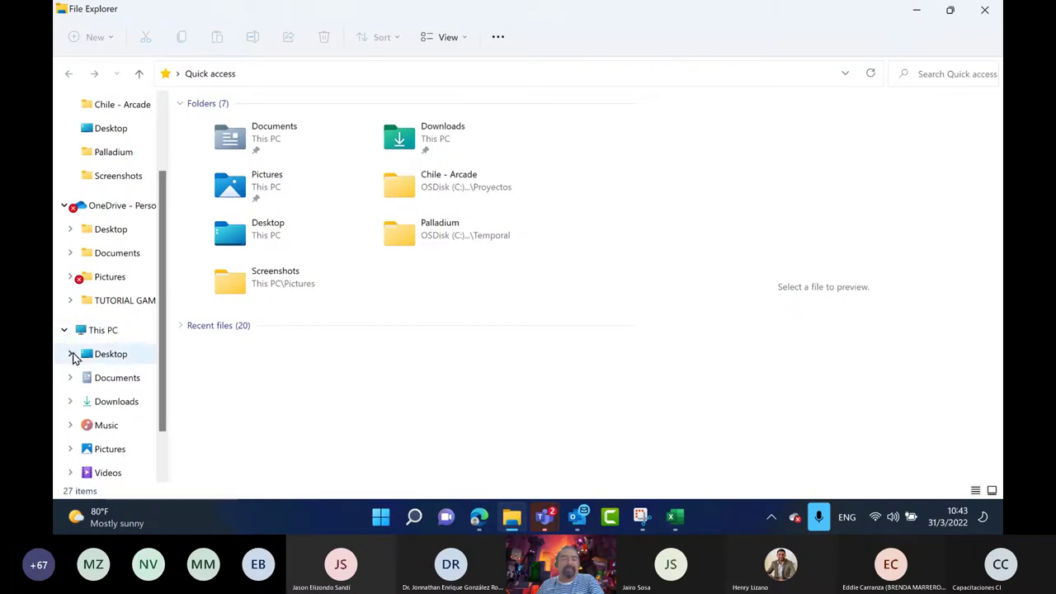
{"action": "left_click", "coordinate": [70, 353]}
{"action": "left_click", "coordinate": [109, 383]}
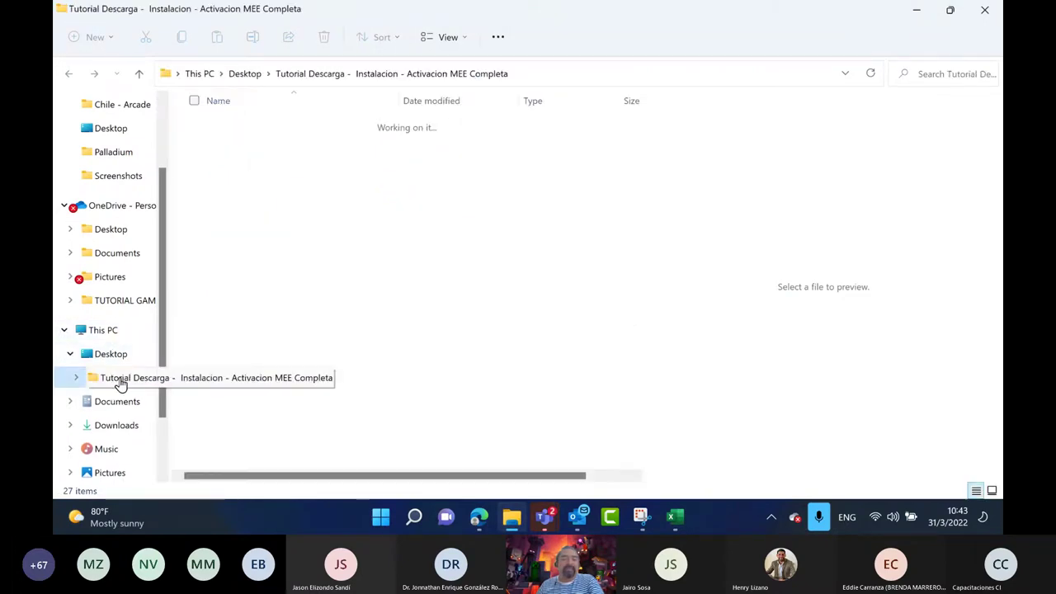
{"action": "left_click", "coordinate": [110, 355]}
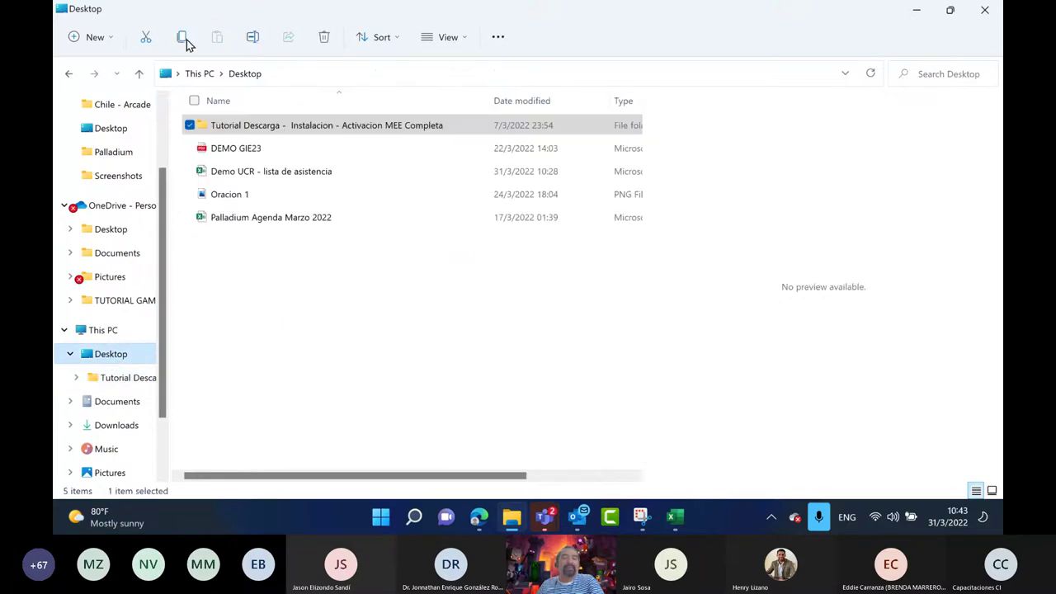
{"action": "key", "text": "Menu"}
{"action": "left_click", "coordinate": [94, 37]}
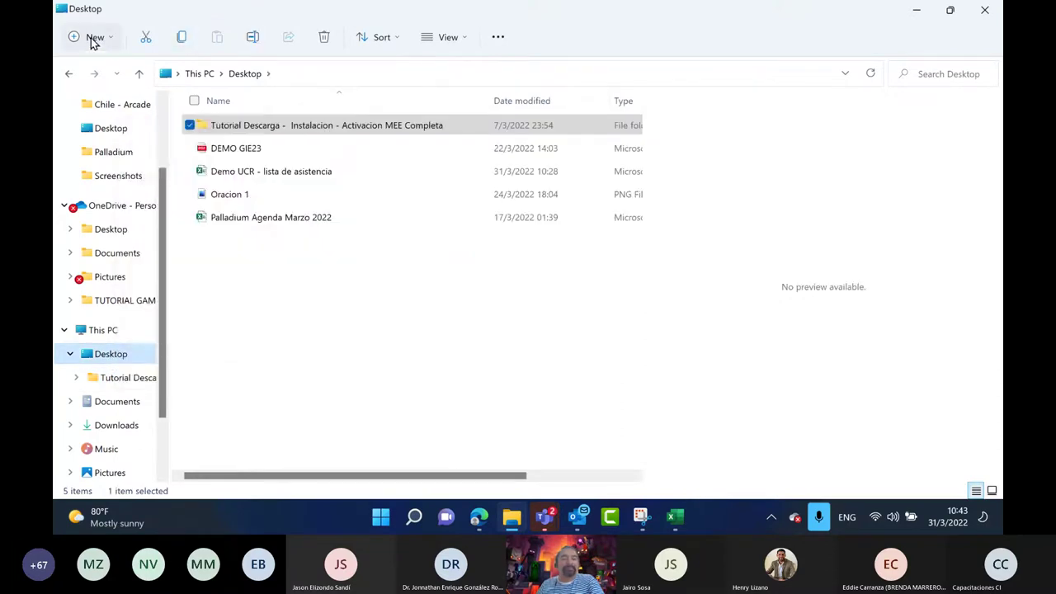
{"action": "left_click", "coordinate": [132, 80]}
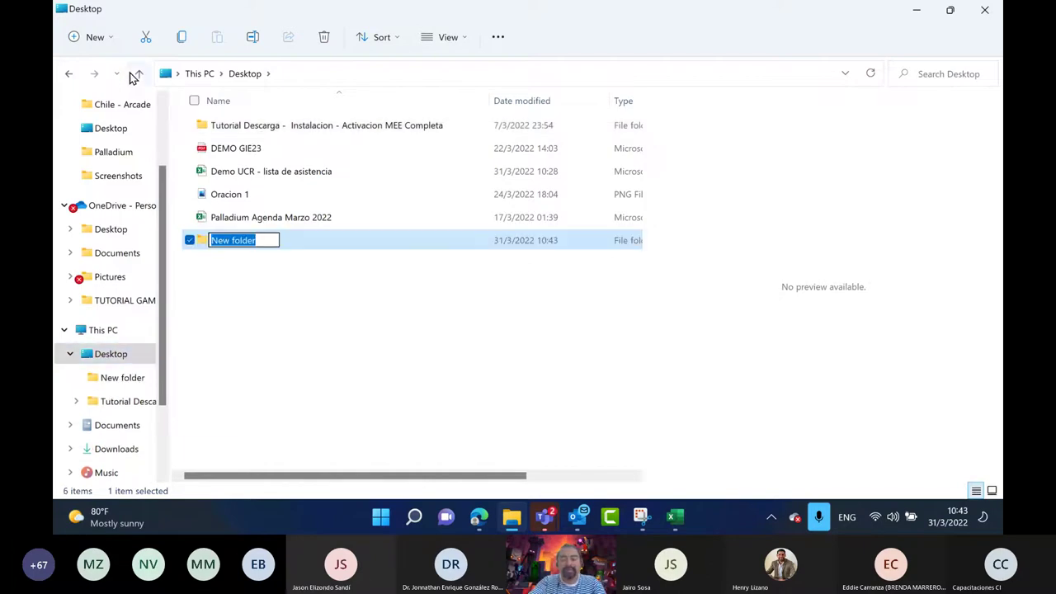
{"action": "type", "text": "UCR"}
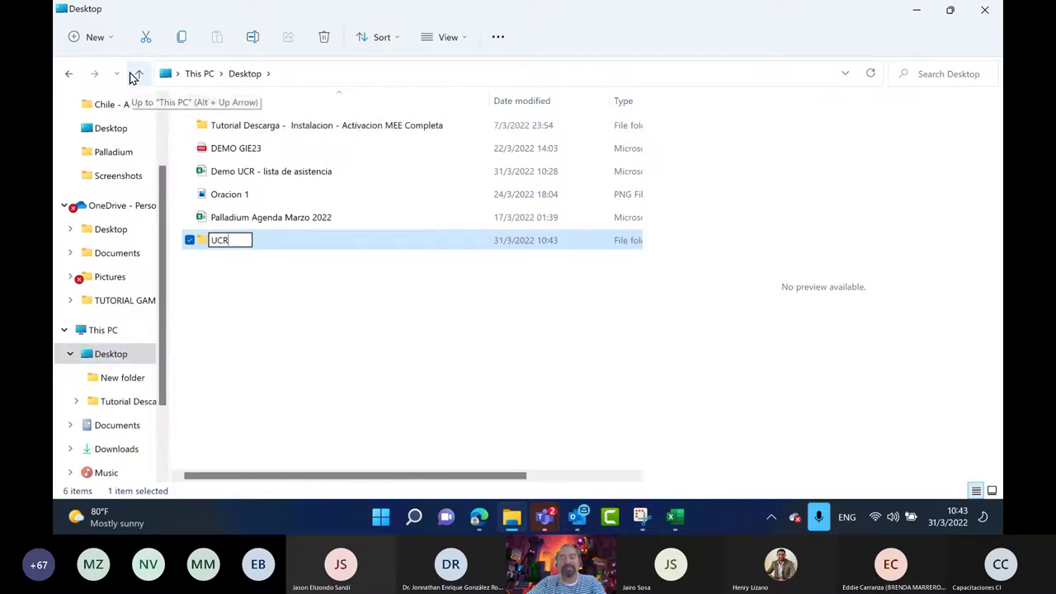
{"action": "key", "text": "Return"}
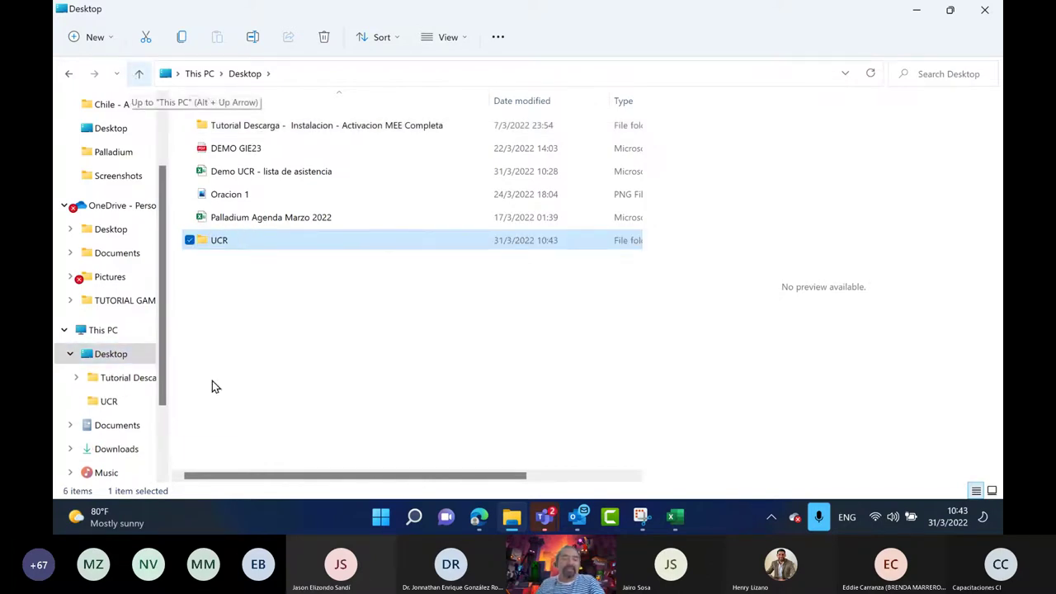
- Compare the OneDrive Desktop folder with the folders on the local Desktop, ending on the OneDrive - Personal root
{"action": "left_click", "coordinate": [91, 231]}
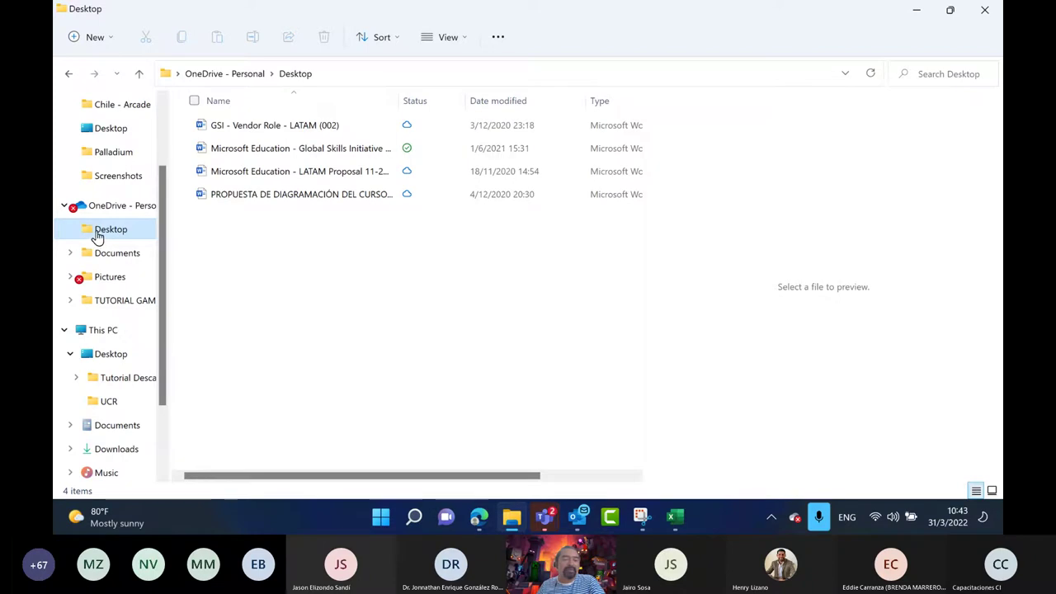
{"action": "left_click", "coordinate": [110, 401]}
{"action": "left_click", "coordinate": [107, 379]}
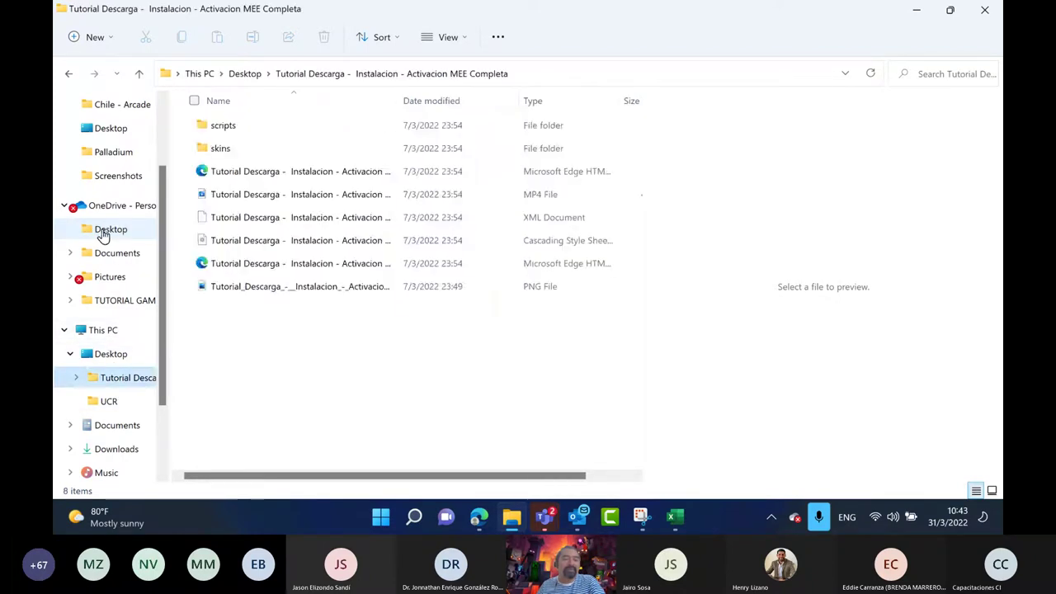
{"action": "left_click", "coordinate": [108, 229]}
{"action": "left_click", "coordinate": [109, 402]}
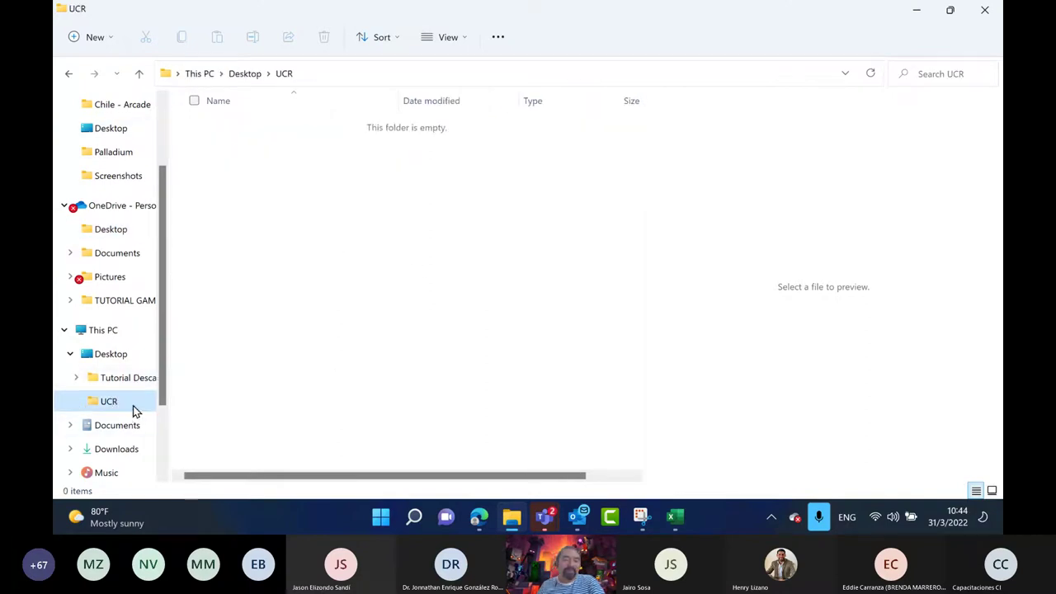
{"action": "left_click", "coordinate": [121, 207]}
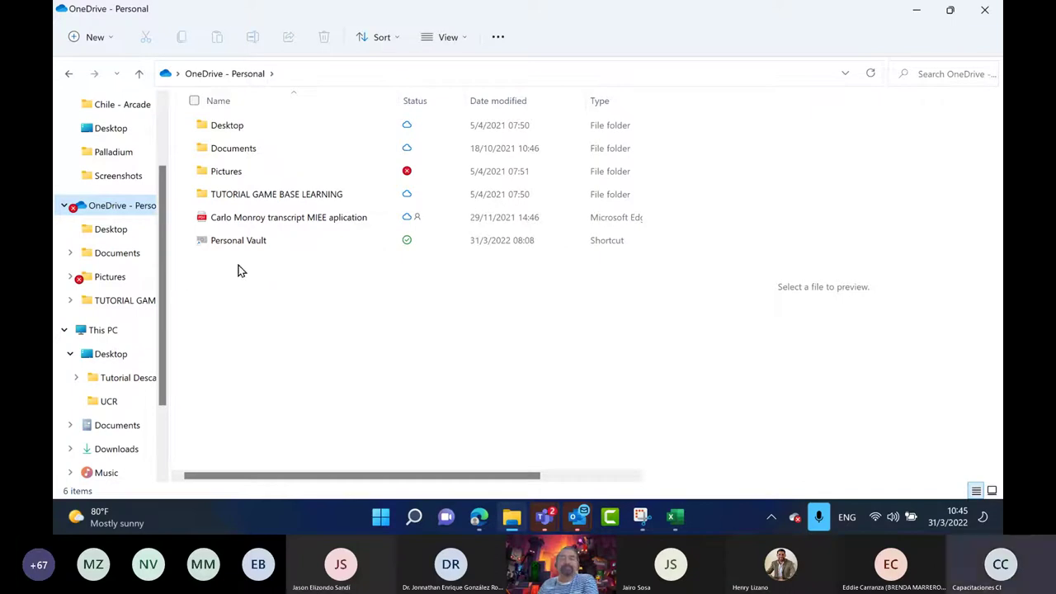
- Close File Explorer, the attendance workbook in Excel and the Outlook reminders window to return to the Office home page
{"action": "left_click", "coordinate": [994, 8]}
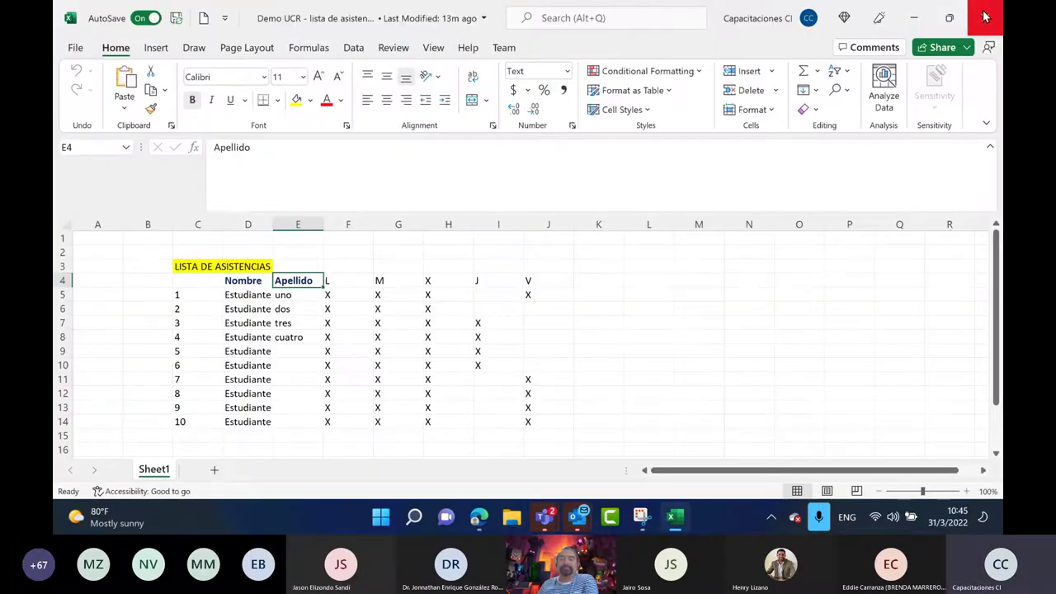
{"action": "left_click", "coordinate": [983, 16]}
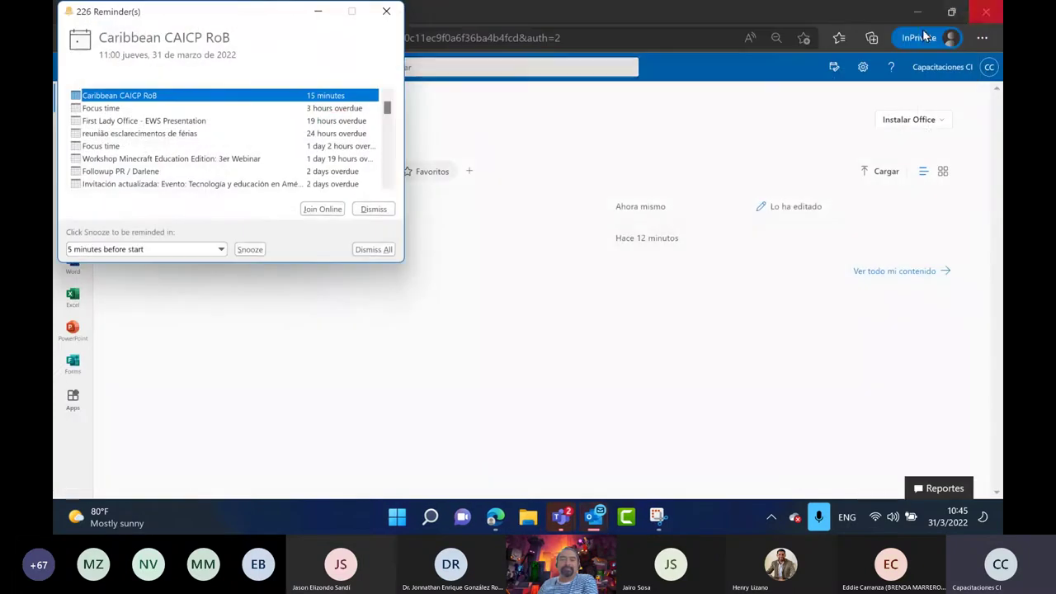
{"action": "left_click", "coordinate": [388, 15]}
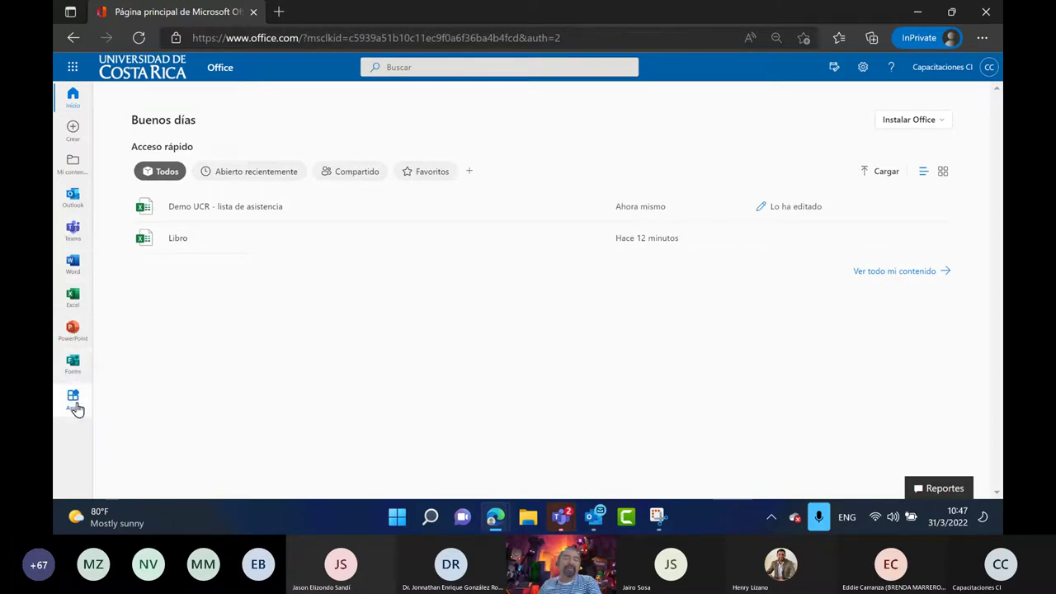
- View the additional apps offered on the Office home page and open the app launcher
{"action": "mouse_move", "coordinate": [74, 406]}
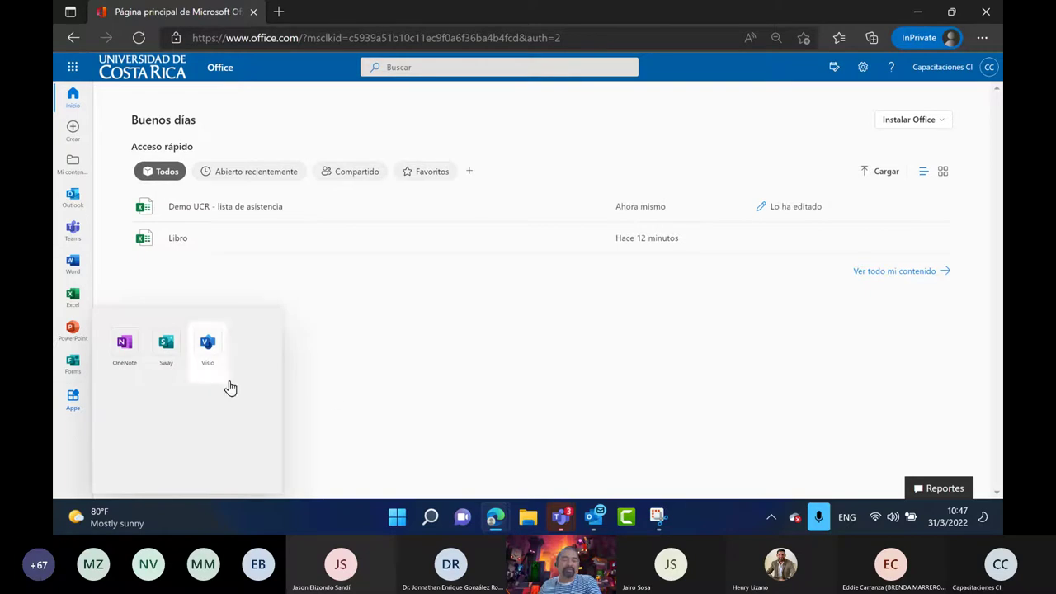
{"action": "left_click", "coordinate": [72, 70]}
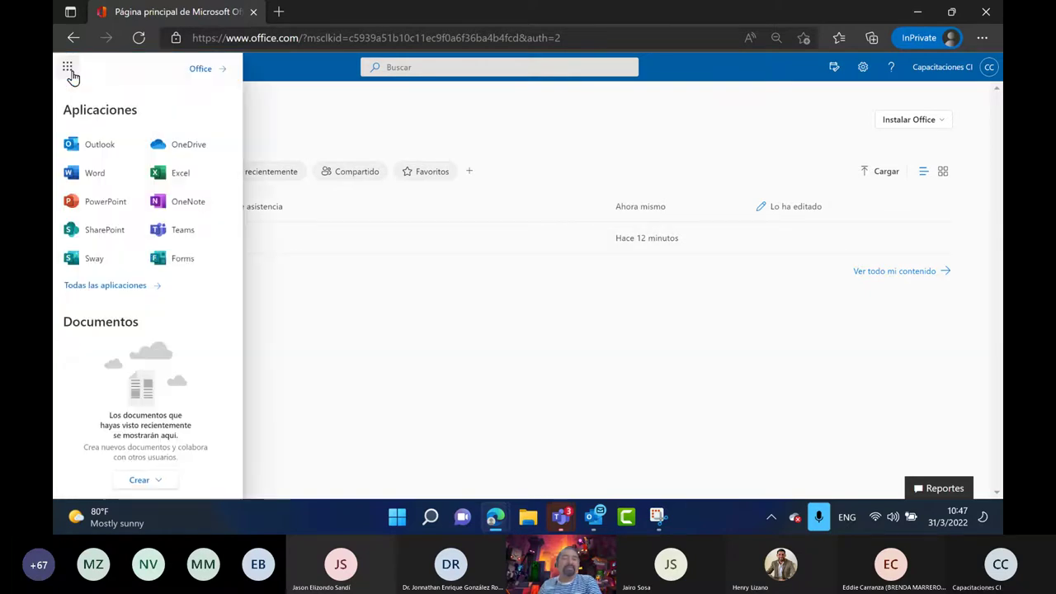
- Browse the full list of Office applications from a new Office home tab and open Teams
{"action": "left_click", "coordinate": [132, 289]}
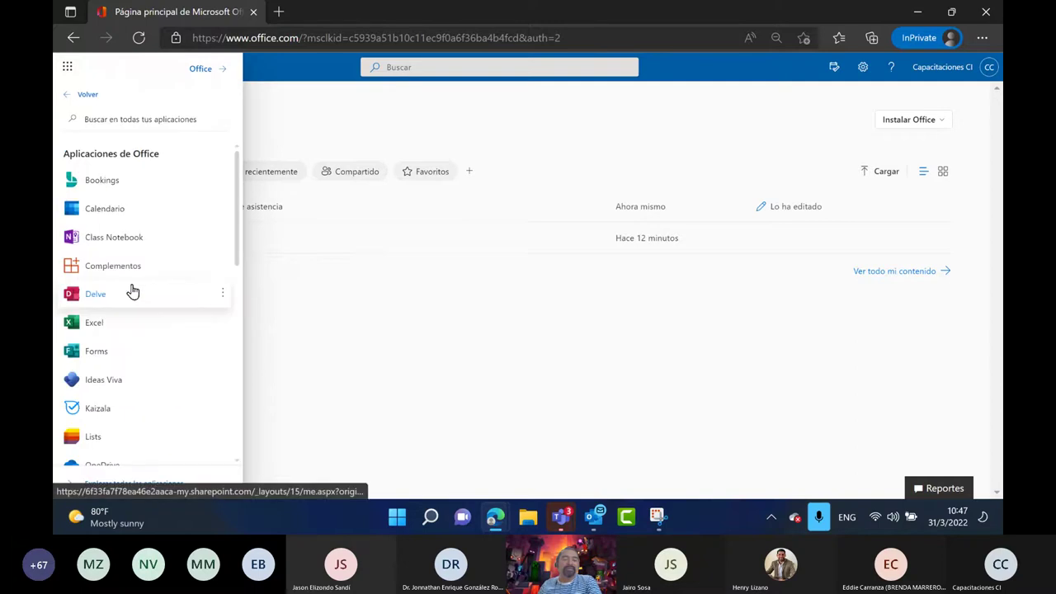
{"action": "left_click", "coordinate": [203, 69]}
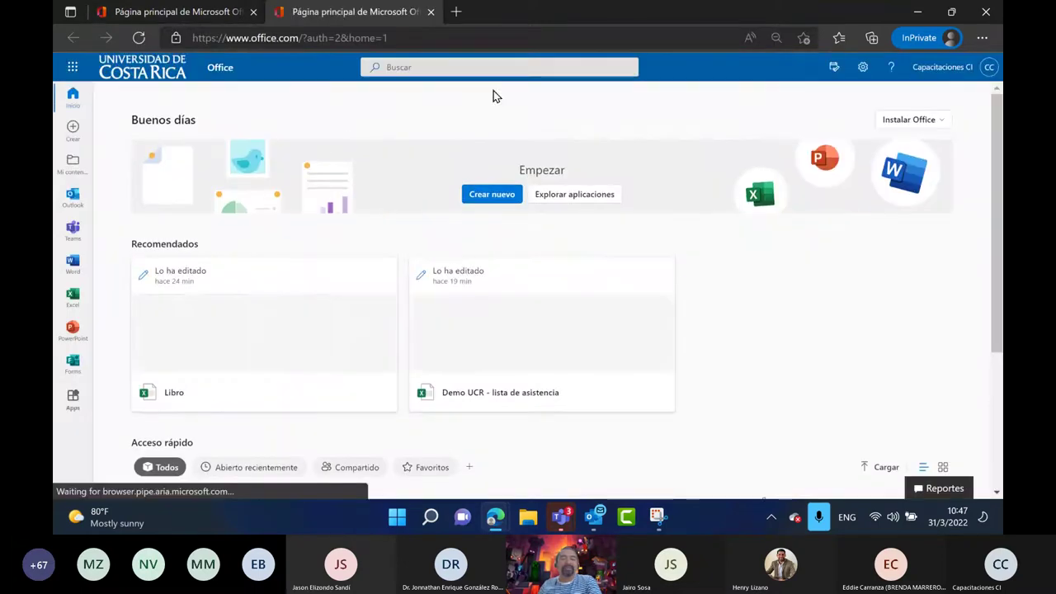
{"action": "left_click", "coordinate": [570, 198]}
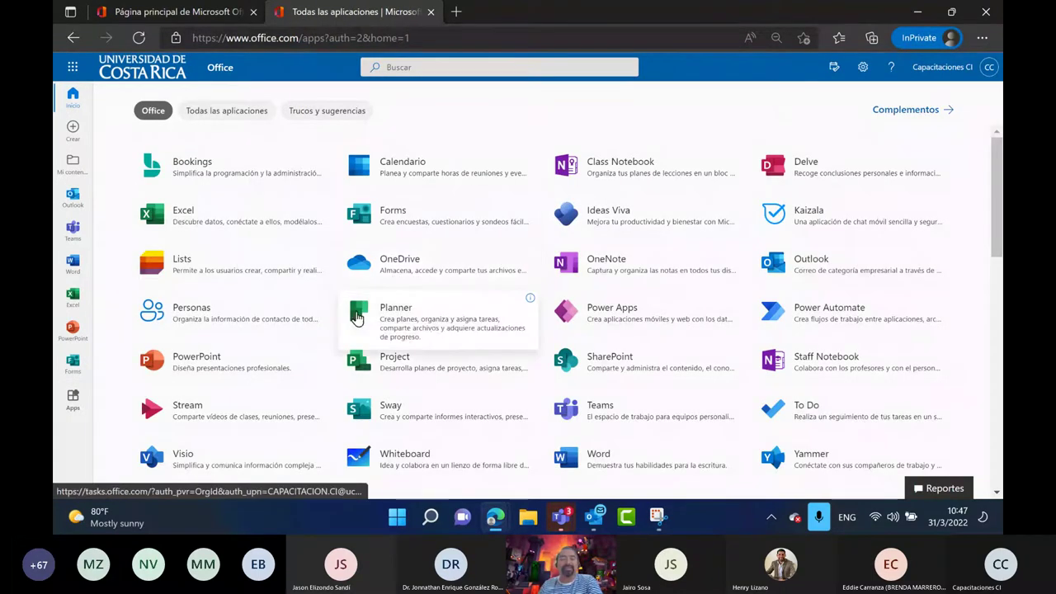
{"action": "scroll", "coordinate": [553, 355], "scroll_direction": "down", "scroll_amount": 2}
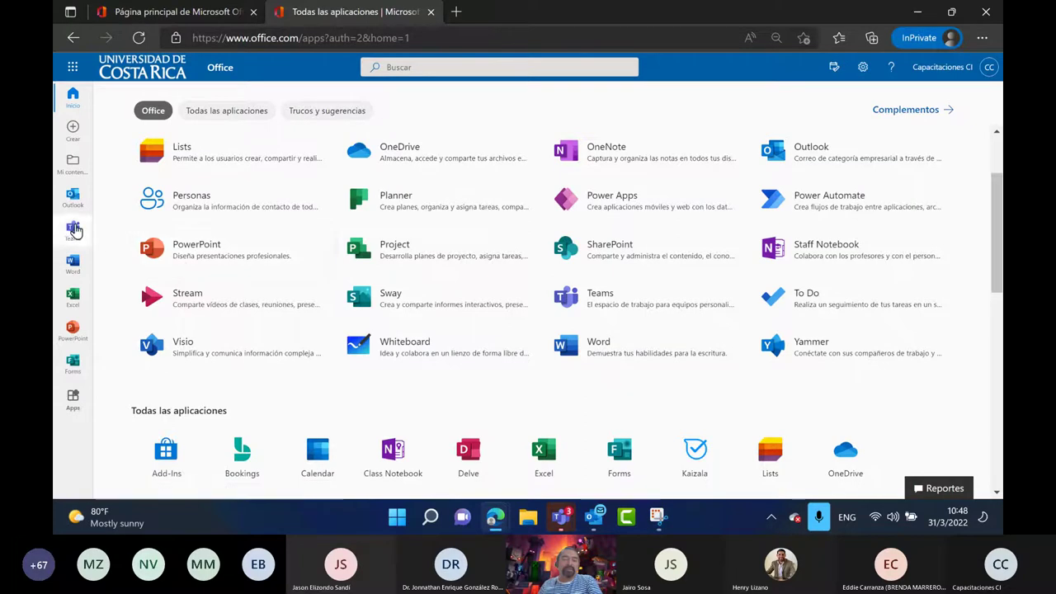
{"action": "left_click", "coordinate": [620, 307]}
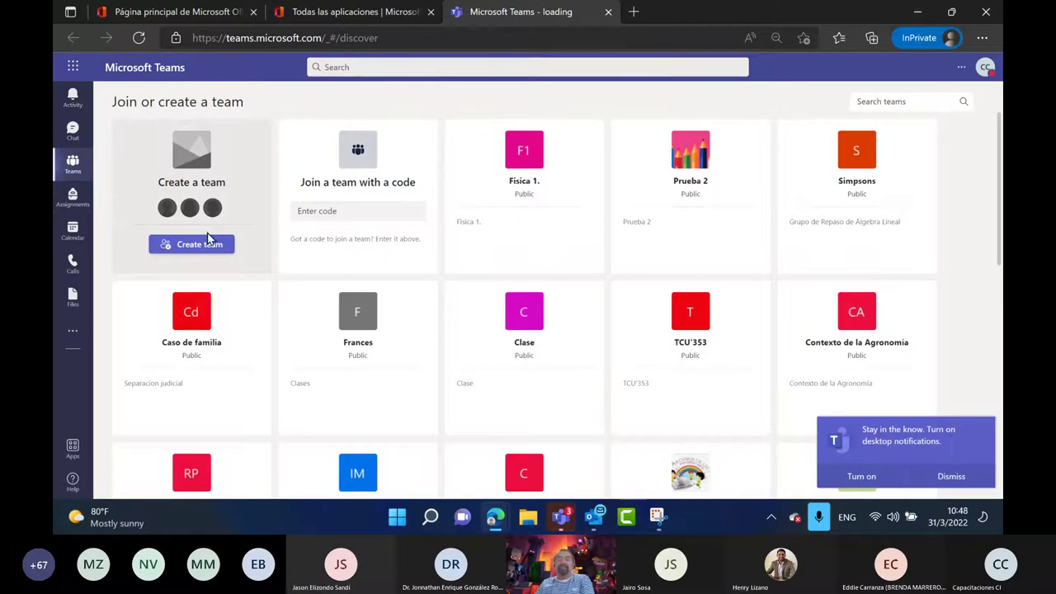
- Switch to Snipping Tool and capture the Teams "Join or create a team" page
{"action": "left_click", "coordinate": [660, 522]}
{"action": "left_click", "coordinate": [92, 43]}
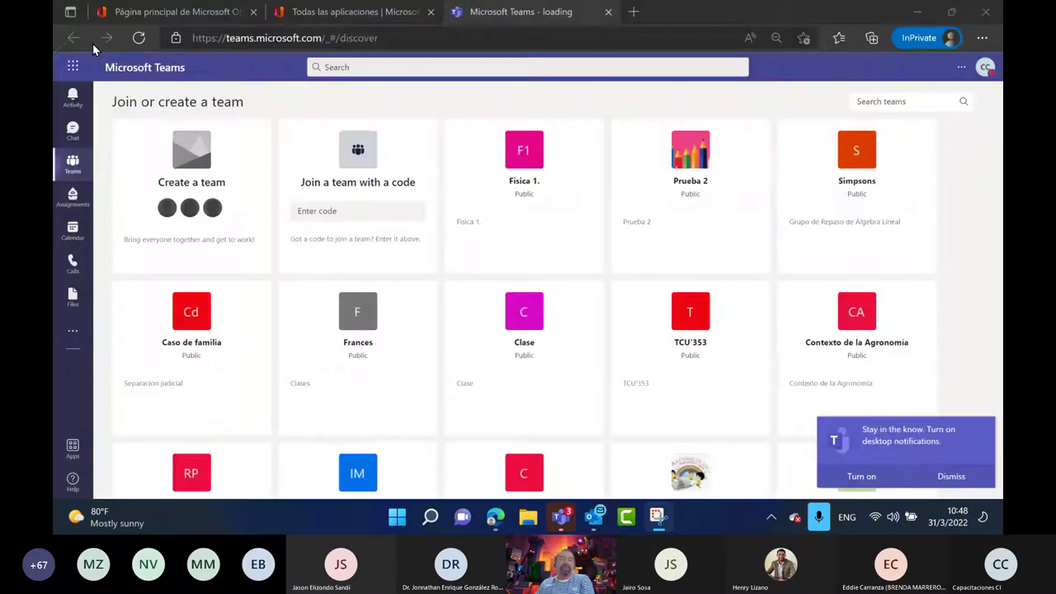
{"action": "left_click_drag", "start_coordinate": [471, 183], "coordinate": [998, 495]}
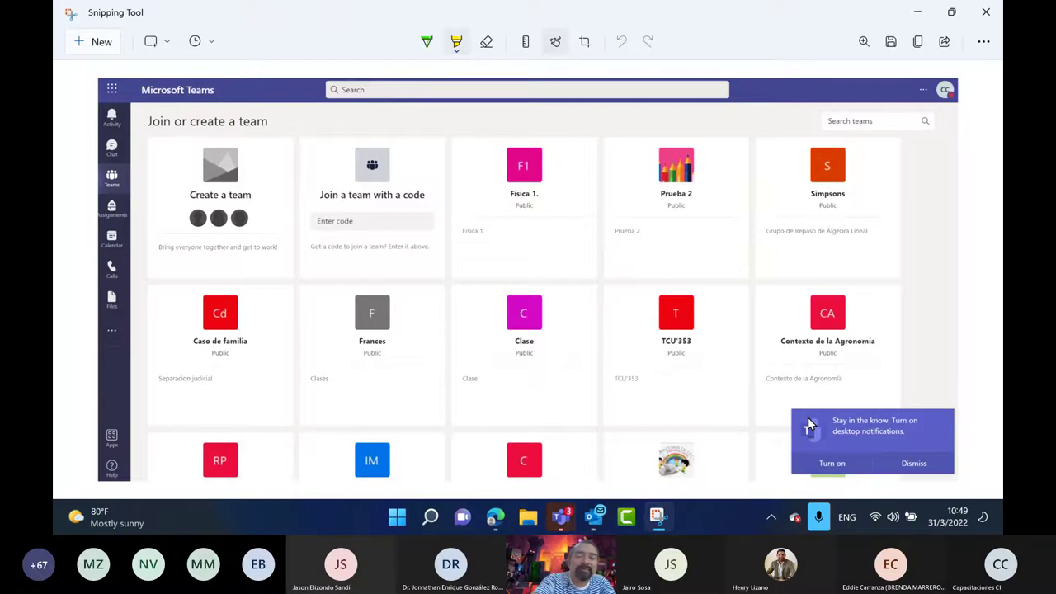
- Annotate the capture with the green pen: circle Microsoft Teams, add question marks, and write "App" with a double underline
{"action": "left_click", "coordinate": [427, 42]}
{"action": "mouse_move", "coordinate": [231, 77]}
{"action": "left_mouse_down"}
{"action": "mouse_move", "coordinate": [281, 92]}
{"action": "mouse_move", "coordinate": [257, 108]}
{"action": "mouse_move", "coordinate": [287, 115]}
{"action": "left_mouse_up"}
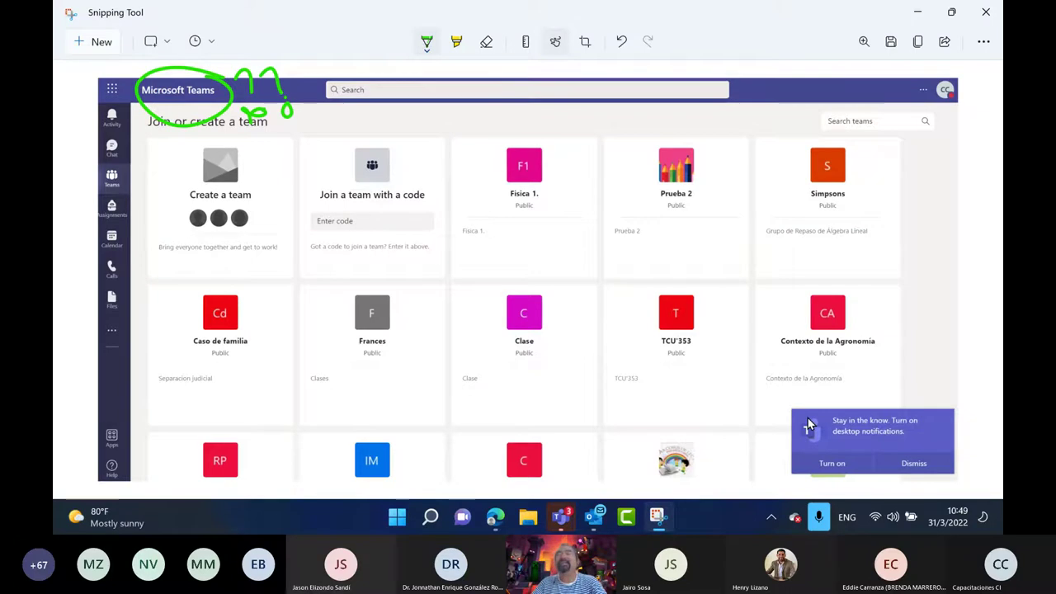
{"action": "mouse_move", "coordinate": [305, 115]}
{"action": "left_mouse_down"}
{"action": "mouse_move", "coordinate": [380, 106]}
{"action": "mouse_move", "coordinate": [406, 170]}
{"action": "left_mouse_up"}
{"action": "left_click_drag", "start_coordinate": [405, 122], "coordinate": [407, 139]}
{"action": "mouse_move", "coordinate": [423, 124]}
{"action": "left_mouse_down"}
{"action": "mouse_move", "coordinate": [423, 179]}
{"action": "mouse_move", "coordinate": [426, 140]}
{"action": "left_mouse_up"}
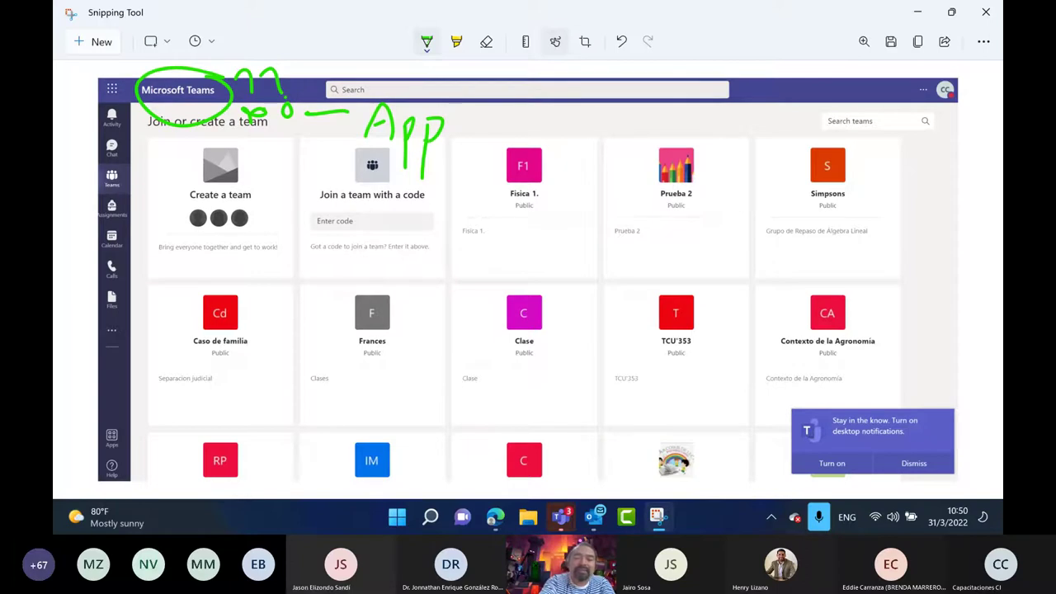
{"action": "left_click_drag", "start_coordinate": [357, 216], "coordinate": [407, 201]}
{"action": "left_click_drag", "start_coordinate": [340, 232], "coordinate": [409, 211]}
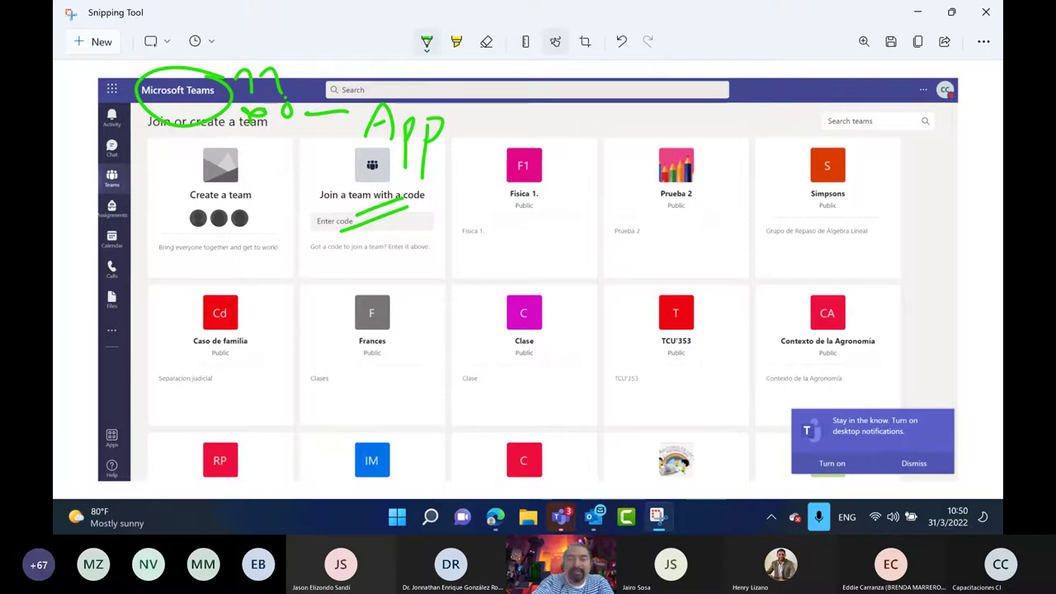
- Draw a green arrow from "App" to a handwritten, double-underlined "PM"
{"action": "left_click_drag", "start_coordinate": [465, 118], "coordinate": [511, 113]}
{"action": "mouse_move", "coordinate": [467, 128]}
{"action": "left_mouse_down"}
{"action": "mouse_move", "coordinate": [515, 125]}
{"action": "mouse_move", "coordinate": [506, 140]}
{"action": "left_mouse_up"}
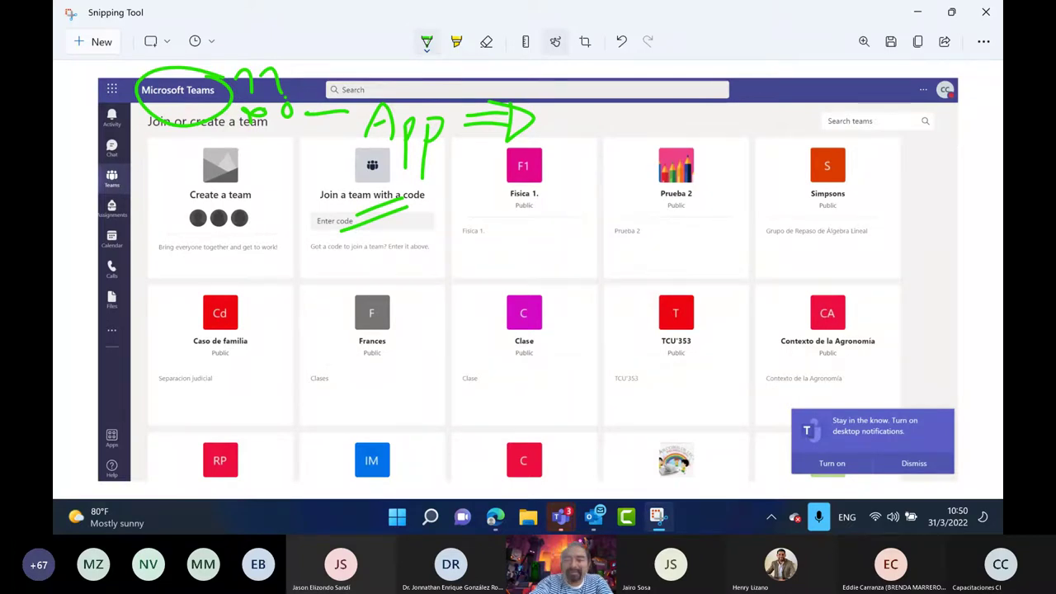
{"action": "left_click_drag", "start_coordinate": [560, 105], "coordinate": [558, 151]}
{"action": "mouse_move", "coordinate": [560, 108]}
{"action": "left_mouse_down"}
{"action": "mouse_move", "coordinate": [569, 128]}
{"action": "mouse_move", "coordinate": [603, 130]}
{"action": "mouse_move", "coordinate": [617, 107]}
{"action": "mouse_move", "coordinate": [619, 151]}
{"action": "left_mouse_up"}
{"action": "left_click_drag", "start_coordinate": [551, 170], "coordinate": [620, 171]}
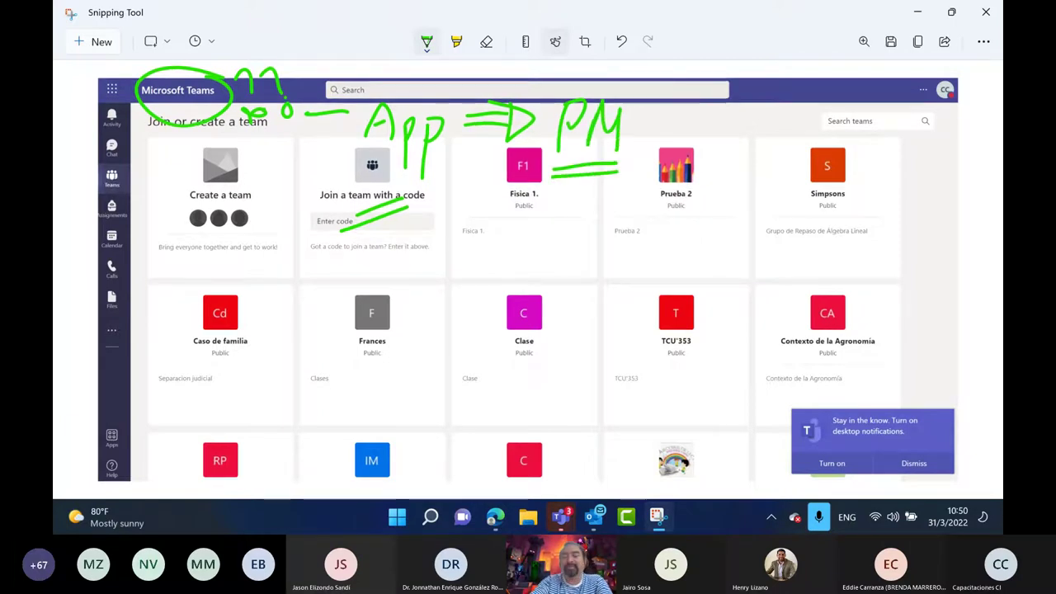
- Continue the green notes with "= Equipos" and an underlined "E/O", adding a stick figure below "Equipos"
{"action": "mouse_move", "coordinate": [632, 117]}
{"action": "left_mouse_down"}
{"action": "mouse_move", "coordinate": [729, 133]}
{"action": "mouse_move", "coordinate": [747, 169]}
{"action": "left_mouse_up"}
{"action": "mouse_move", "coordinate": [759, 122]}
{"action": "left_mouse_down"}
{"action": "mouse_move", "coordinate": [780, 137]}
{"action": "mouse_move", "coordinate": [786, 171]}
{"action": "left_mouse_up"}
{"action": "left_click_drag", "start_coordinate": [790, 117], "coordinate": [812, 132]}
{"action": "mouse_move", "coordinate": [746, 183]}
{"action": "left_mouse_down"}
{"action": "mouse_move", "coordinate": [729, 257]}
{"action": "mouse_move", "coordinate": [695, 256]}
{"action": "mouse_move", "coordinate": [737, 258]}
{"action": "mouse_move", "coordinate": [744, 221]}
{"action": "left_mouse_up"}
{"action": "left_click_drag", "start_coordinate": [815, 142], "coordinate": [862, 146]}
{"action": "mouse_move", "coordinate": [897, 109]}
{"action": "left_mouse_down"}
{"action": "mouse_move", "coordinate": [899, 153]}
{"action": "mouse_move", "coordinate": [896, 130]}
{"action": "left_mouse_up"}
{"action": "left_click_drag", "start_coordinate": [912, 100], "coordinate": [906, 170]}
{"action": "mouse_move", "coordinate": [957, 124]}
{"action": "left_mouse_down"}
{"action": "mouse_move", "coordinate": [937, 162]}
{"action": "mouse_move", "coordinate": [961, 122]}
{"action": "left_mouse_up"}
{"action": "mouse_move", "coordinate": [917, 183]}
{"action": "left_mouse_down"}
{"action": "mouse_move", "coordinate": [972, 171]}
{"action": "mouse_move", "coordinate": [976, 181]}
{"action": "left_mouse_up"}
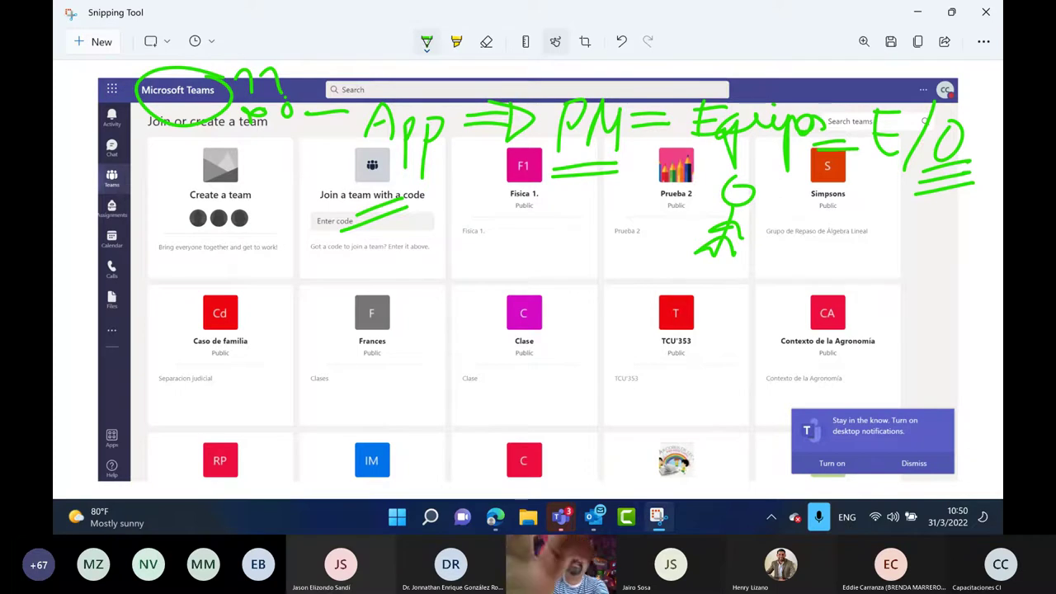
- Change the pen colour to orange and draw circled numbers 1 to 4 below the green notes, linking 3 and 4 with a line
{"action": "left_click", "coordinate": [426, 41]}
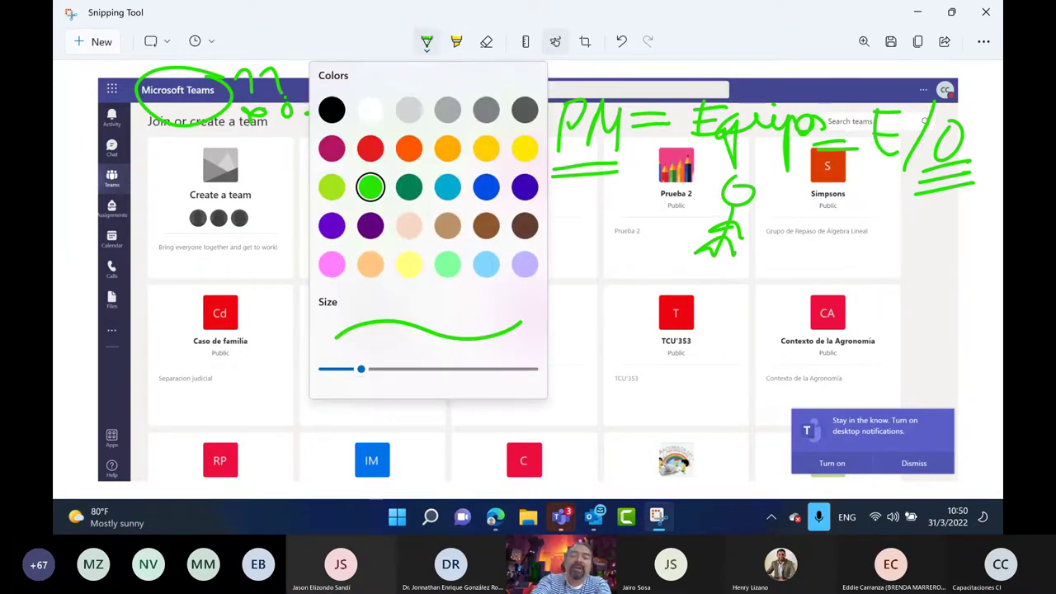
{"action": "key", "text": "Escape"}
{"action": "mouse_move", "coordinate": [345, 266]}
{"action": "left_mouse_down"}
{"action": "mouse_move", "coordinate": [377, 249]}
{"action": "mouse_move", "coordinate": [359, 298]}
{"action": "mouse_move", "coordinate": [377, 231]}
{"action": "left_mouse_up"}
{"action": "mouse_move", "coordinate": [517, 241]}
{"action": "left_mouse_down"}
{"action": "mouse_move", "coordinate": [523, 265]}
{"action": "mouse_move", "coordinate": [553, 277]}
{"action": "left_mouse_up"}
{"action": "mouse_move", "coordinate": [525, 221]}
{"action": "left_mouse_down"}
{"action": "mouse_move", "coordinate": [510, 226]}
{"action": "mouse_move", "coordinate": [533, 220]}
{"action": "left_mouse_up"}
{"action": "mouse_move", "coordinate": [741, 262]}
{"action": "left_mouse_down"}
{"action": "mouse_move", "coordinate": [759, 281]}
{"action": "mouse_move", "coordinate": [747, 307]}
{"action": "left_mouse_up"}
{"action": "mouse_move", "coordinate": [755, 248]}
{"action": "left_mouse_down"}
{"action": "mouse_move", "coordinate": [788, 295]}
{"action": "mouse_move", "coordinate": [757, 244]}
{"action": "mouse_move", "coordinate": [894, 257]}
{"action": "mouse_move", "coordinate": [897, 271]}
{"action": "left_mouse_up"}
{"action": "left_click_drag", "start_coordinate": [897, 271], "coordinate": [932, 268]}
{"action": "left_click_drag", "start_coordinate": [927, 232], "coordinate": [924, 287]}
{"action": "mouse_move", "coordinate": [917, 221]}
{"action": "left_mouse_down"}
{"action": "mouse_move", "coordinate": [924, 314]}
{"action": "mouse_move", "coordinate": [917, 221]}
{"action": "left_mouse_up"}
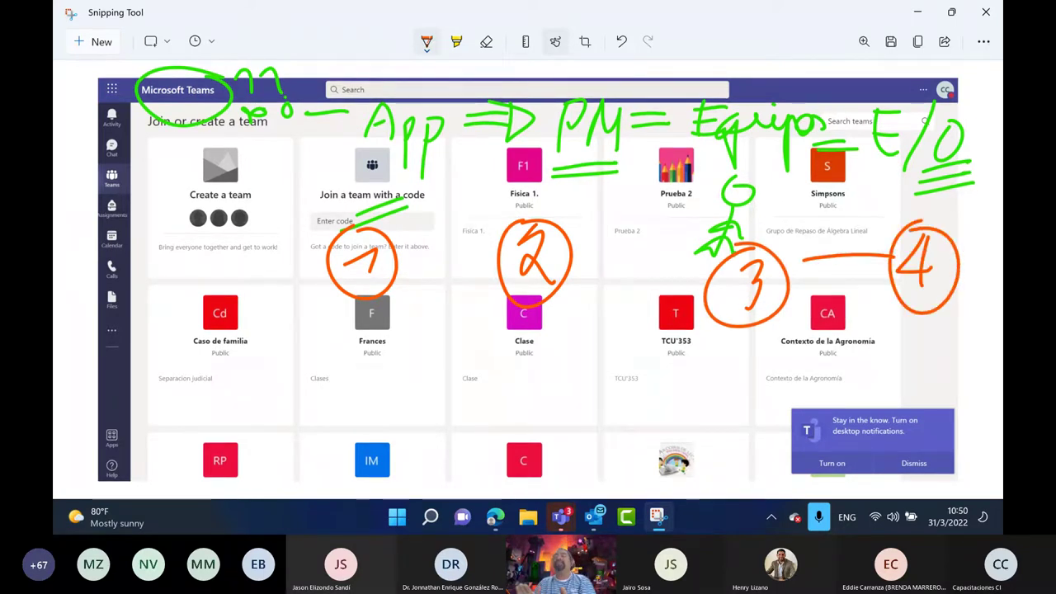
- Ring each of the circled numbers 1 to 4 with the pink highlighter
{"action": "left_click", "coordinate": [457, 42]}
{"action": "left_click", "coordinate": [456, 41]}
{"action": "left_click", "coordinate": [456, 41]}
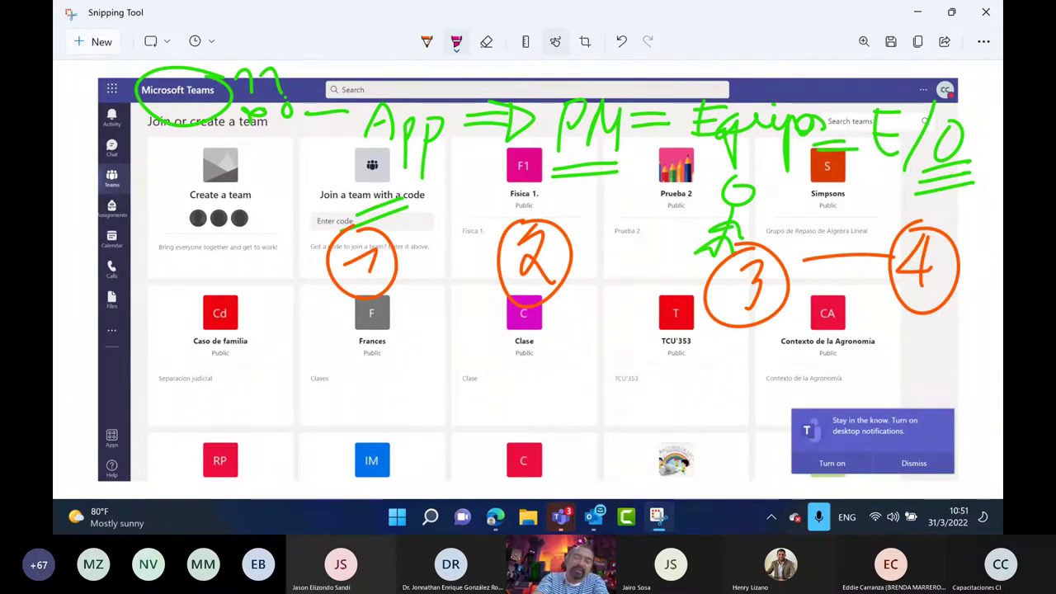
{"action": "mouse_move", "coordinate": [376, 226]}
{"action": "left_mouse_down"}
{"action": "mouse_move", "coordinate": [388, 292]}
{"action": "mouse_move", "coordinate": [363, 227]}
{"action": "left_mouse_up"}
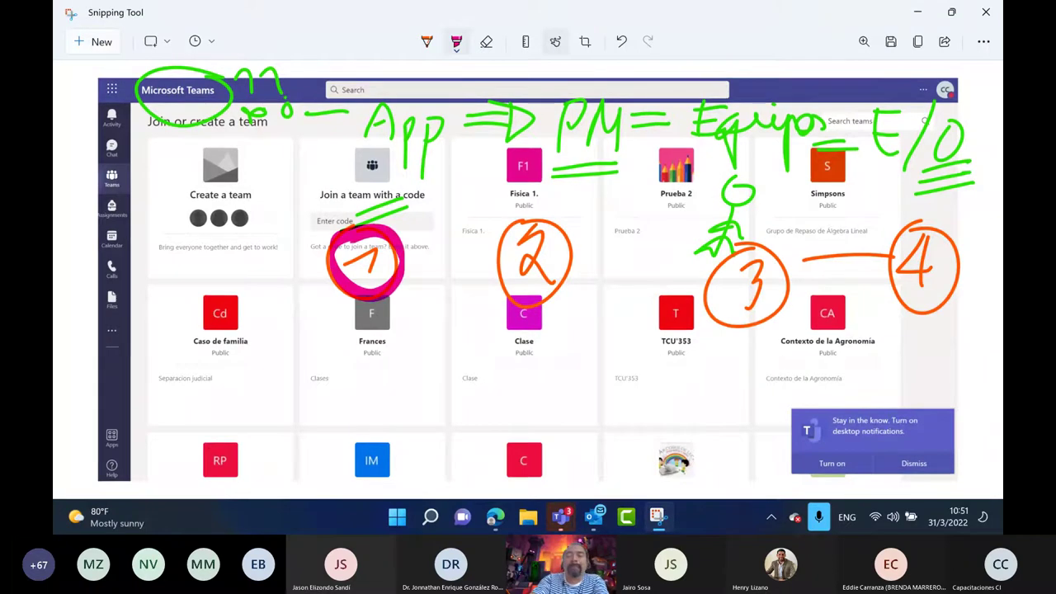
{"action": "mouse_move", "coordinate": [528, 216]}
{"action": "left_mouse_down"}
{"action": "mouse_move", "coordinate": [541, 213]}
{"action": "mouse_move", "coordinate": [579, 248]}
{"action": "left_mouse_up"}
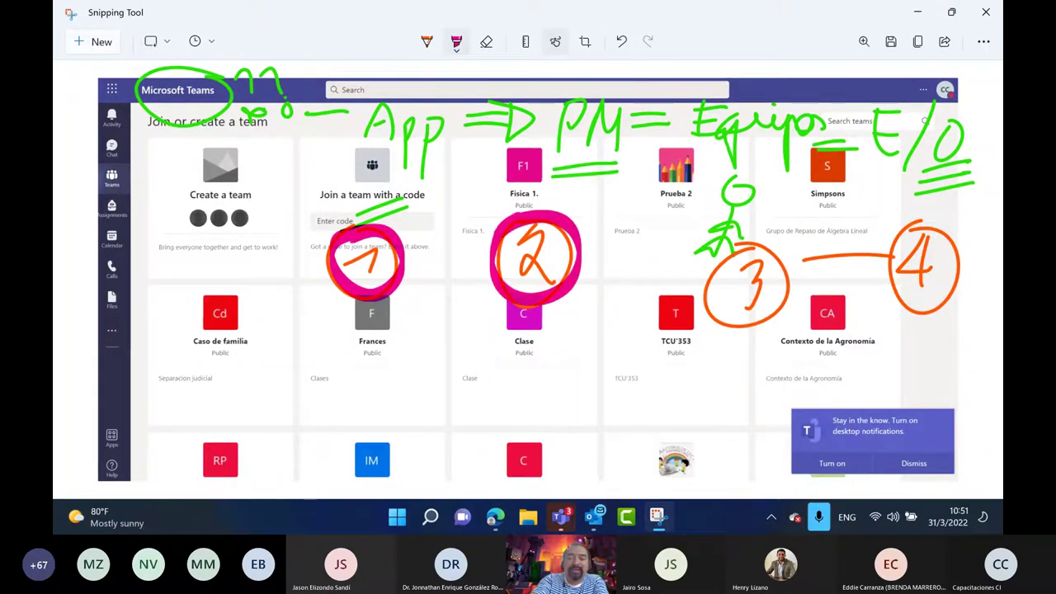
{"action": "mouse_move", "coordinate": [746, 238]}
{"action": "left_mouse_down"}
{"action": "mouse_move", "coordinate": [697, 313]}
{"action": "mouse_move", "coordinate": [717, 246]}
{"action": "left_mouse_up"}
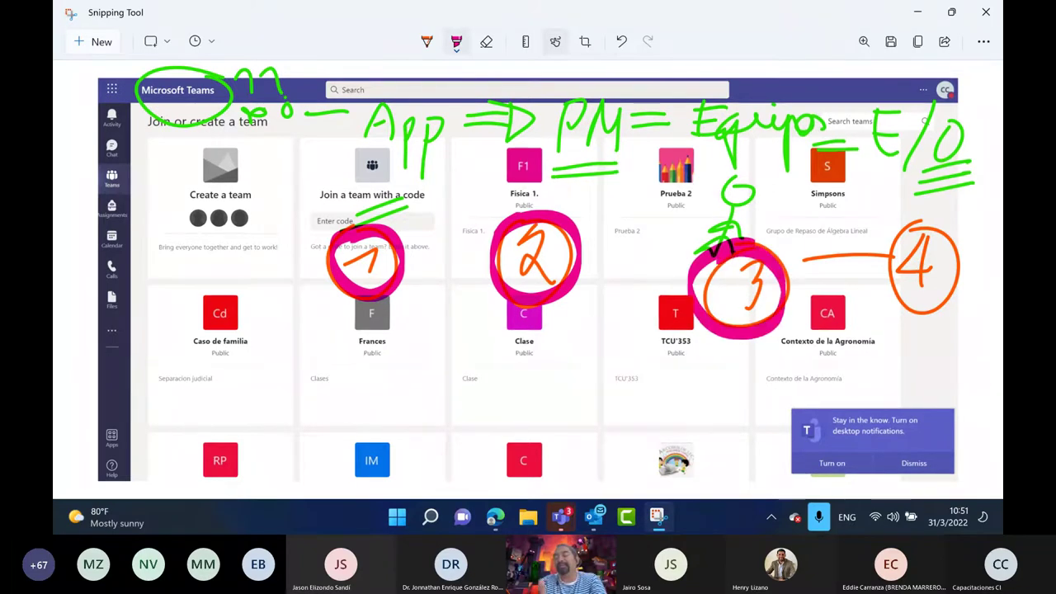
{"action": "mouse_move", "coordinate": [917, 216]}
{"action": "left_mouse_down"}
{"action": "mouse_move", "coordinate": [895, 299]}
{"action": "mouse_move", "coordinate": [900, 224]}
{"action": "left_mouse_up"}
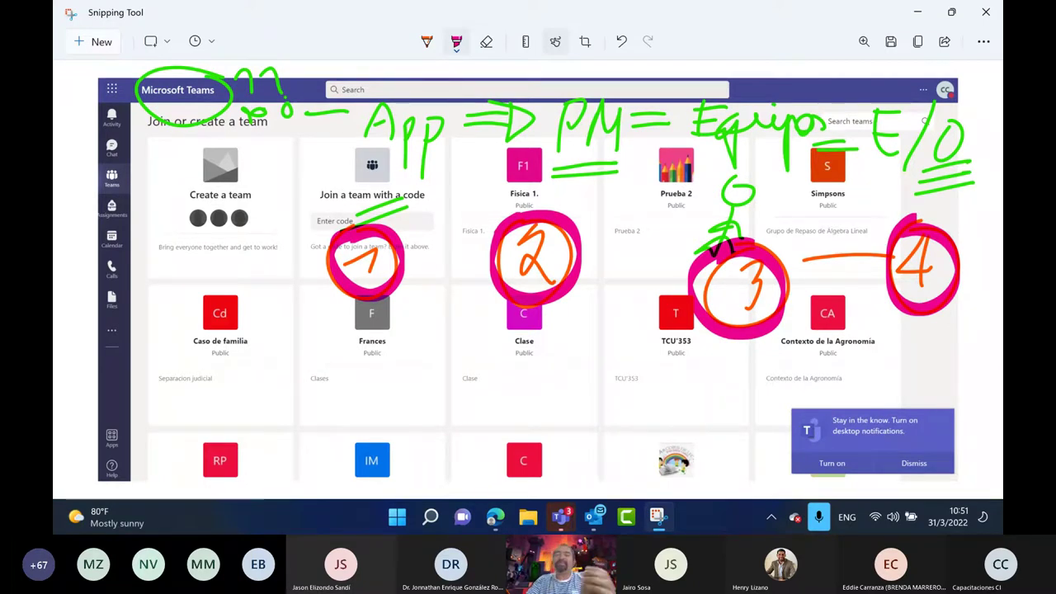
- Draw a light blue highlighter brace under the four numbers, leading to a circled letter E
{"action": "left_click", "coordinate": [456, 41]}
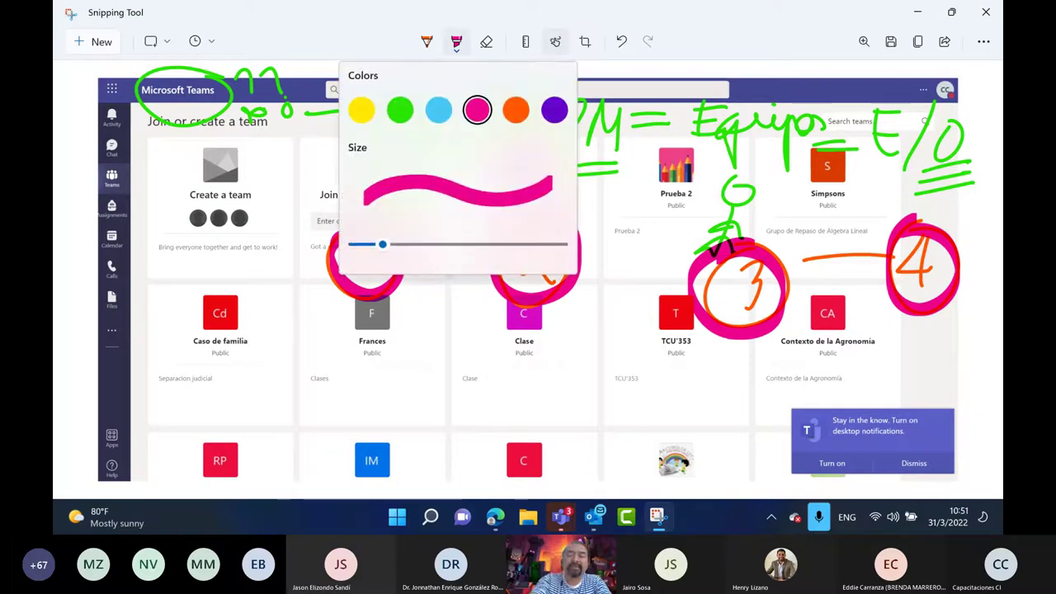
{"action": "left_click", "coordinate": [439, 110]}
{"action": "mouse_move", "coordinate": [330, 311]}
{"action": "left_mouse_down"}
{"action": "mouse_move", "coordinate": [331, 360]}
{"action": "mouse_move", "coordinate": [594, 404]}
{"action": "mouse_move", "coordinate": [878, 312]}
{"action": "left_mouse_up"}
{"action": "mouse_move", "coordinate": [595, 405]}
{"action": "left_mouse_down"}
{"action": "mouse_move", "coordinate": [579, 487]}
{"action": "mouse_move", "coordinate": [607, 419]}
{"action": "left_mouse_up"}
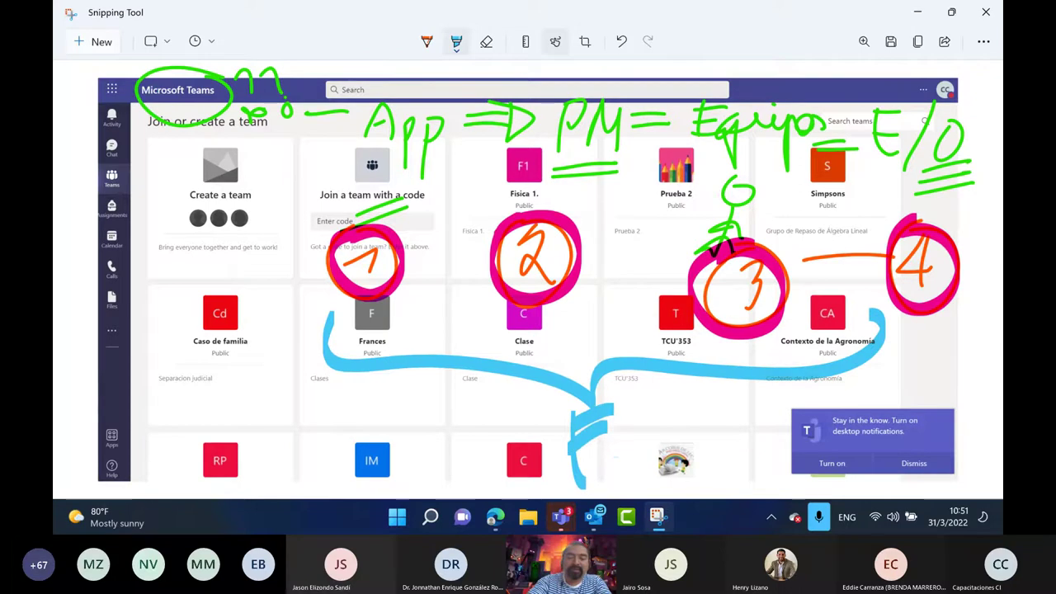
{"action": "left_click_drag", "start_coordinate": [617, 457], "coordinate": [577, 481]}
{"action": "left_click_drag", "start_coordinate": [587, 388], "coordinate": [589, 394]}
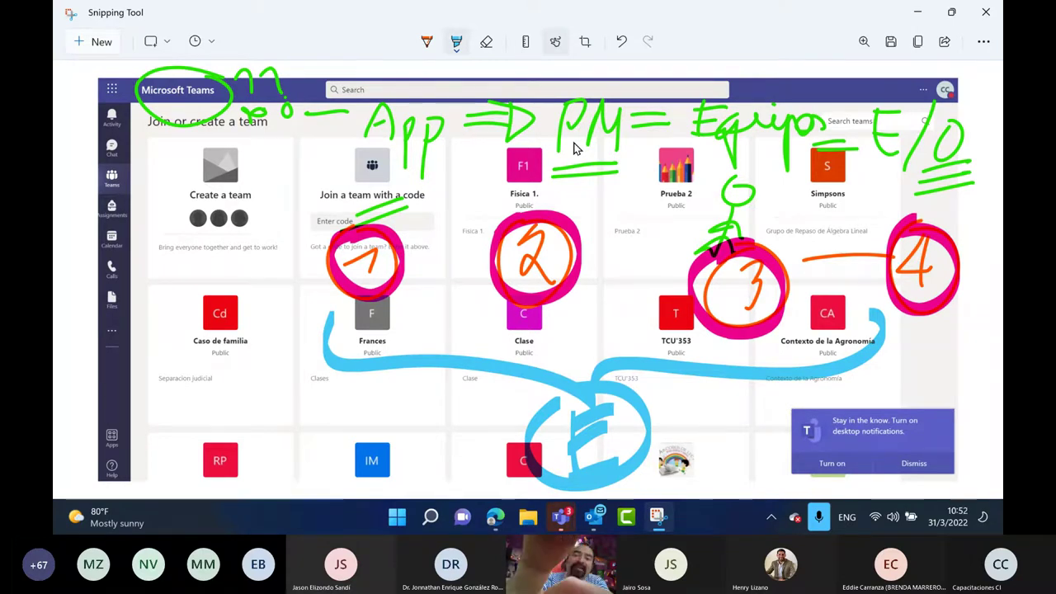
- Draw a large stick figure with the orange highlighter over the Caso de familia card and circle it
{"action": "left_click", "coordinate": [456, 41]}
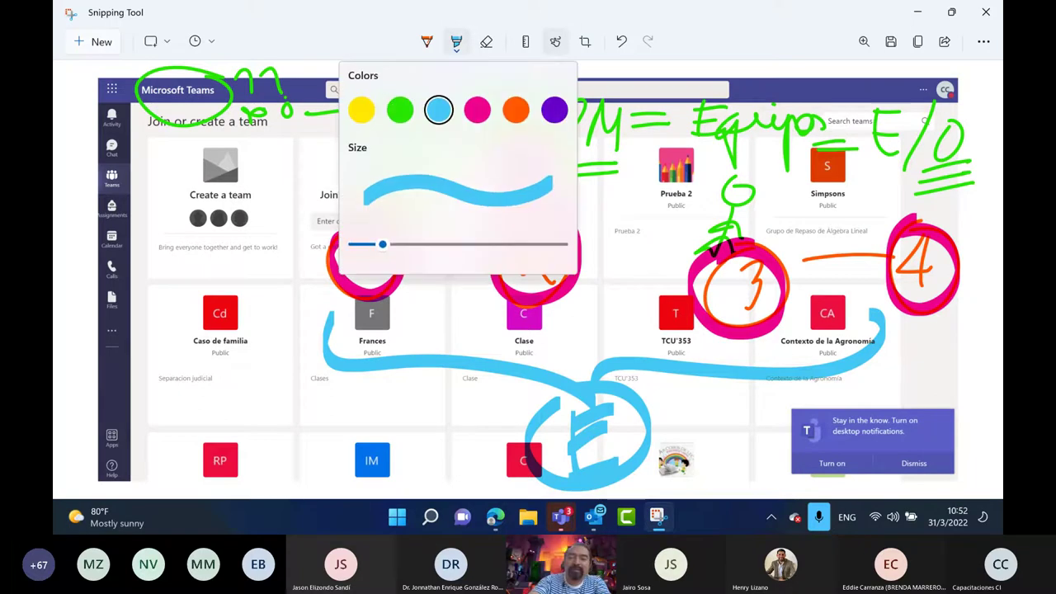
{"action": "key", "text": "Escape"}
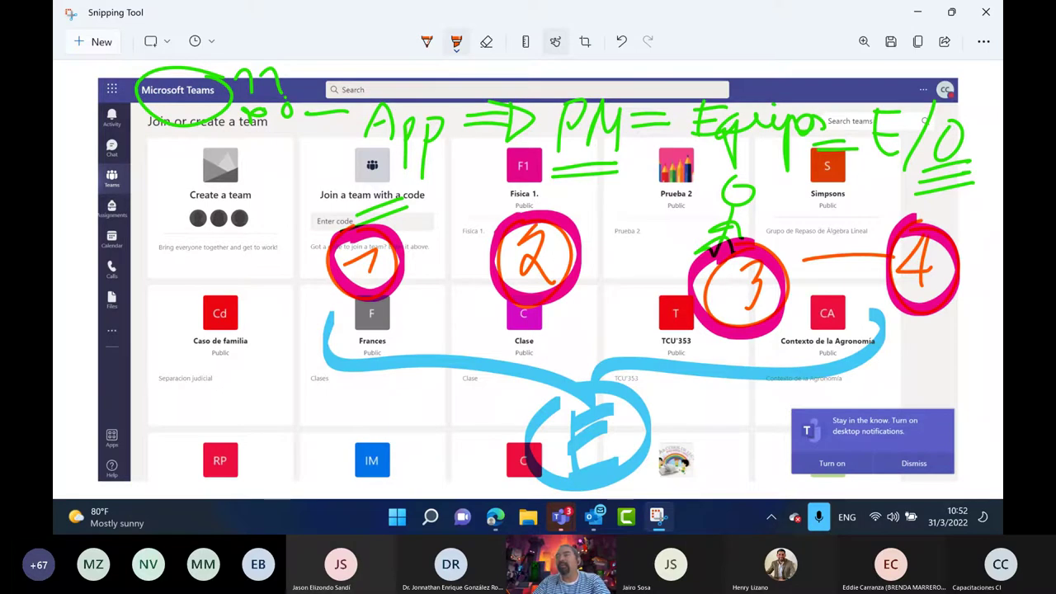
{"action": "mouse_move", "coordinate": [211, 265]}
{"action": "left_mouse_down"}
{"action": "mouse_move", "coordinate": [165, 315]}
{"action": "mouse_move", "coordinate": [237, 350]}
{"action": "mouse_move", "coordinate": [221, 268]}
{"action": "left_mouse_up"}
{"action": "mouse_move", "coordinate": [221, 348]}
{"action": "left_mouse_down"}
{"action": "mouse_move", "coordinate": [250, 413]}
{"action": "mouse_move", "coordinate": [249, 477]}
{"action": "left_mouse_up"}
{"action": "left_click_drag", "start_coordinate": [249, 412], "coordinate": [299, 427]}
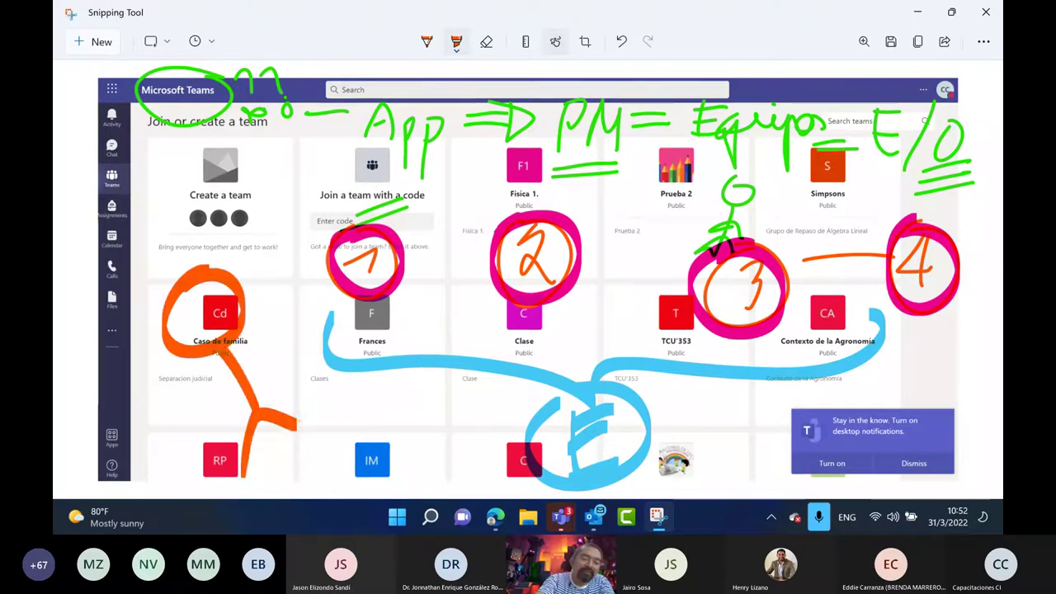
{"action": "left_click_drag", "start_coordinate": [239, 376], "coordinate": [211, 409]}
{"action": "mouse_move", "coordinate": [233, 246]}
{"action": "left_mouse_down"}
{"action": "mouse_move", "coordinate": [224, 452]}
{"action": "mouse_move", "coordinate": [264, 254]}
{"action": "mouse_move", "coordinate": [302, 346]}
{"action": "mouse_move", "coordinate": [137, 322]}
{"action": "left_mouse_up"}
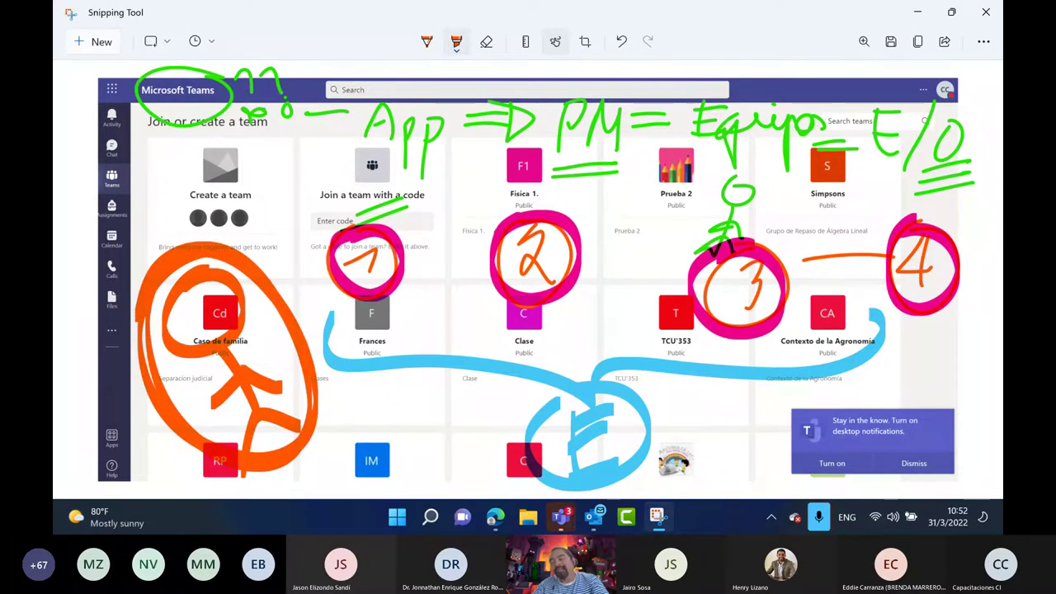
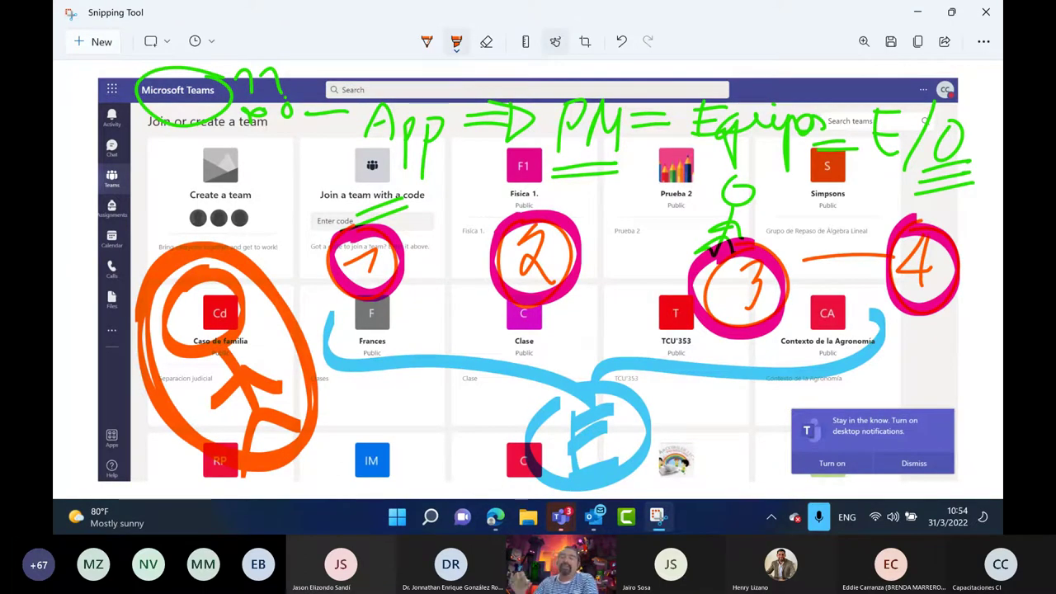
- Return to Teams in the browser, dismiss the tip about the new settings location and open Settings
{"action": "left_click", "coordinate": [916, 16]}
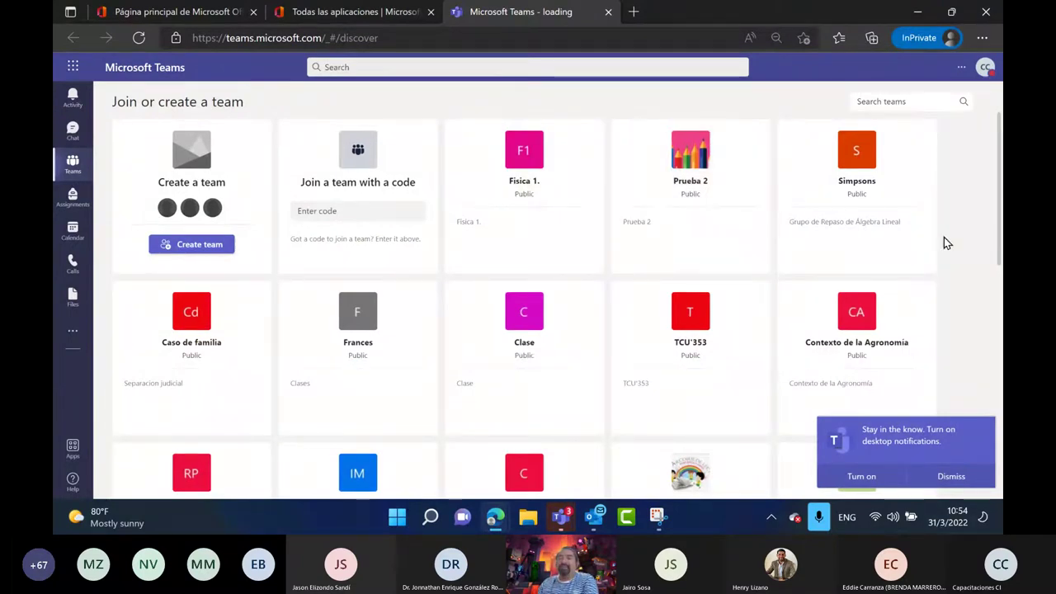
{"action": "left_click", "coordinate": [960, 67]}
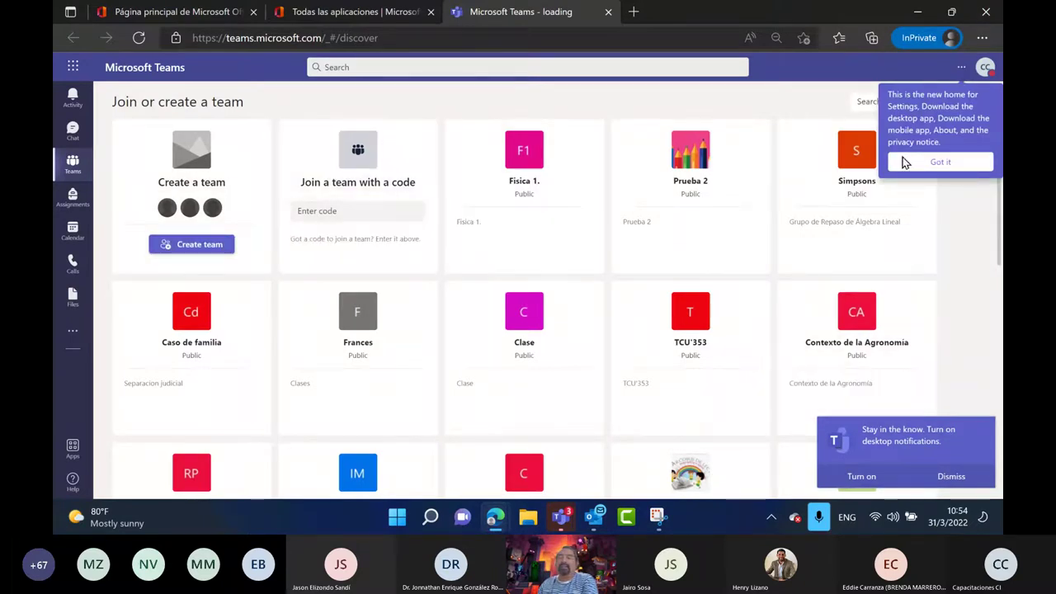
{"action": "left_click", "coordinate": [941, 163]}
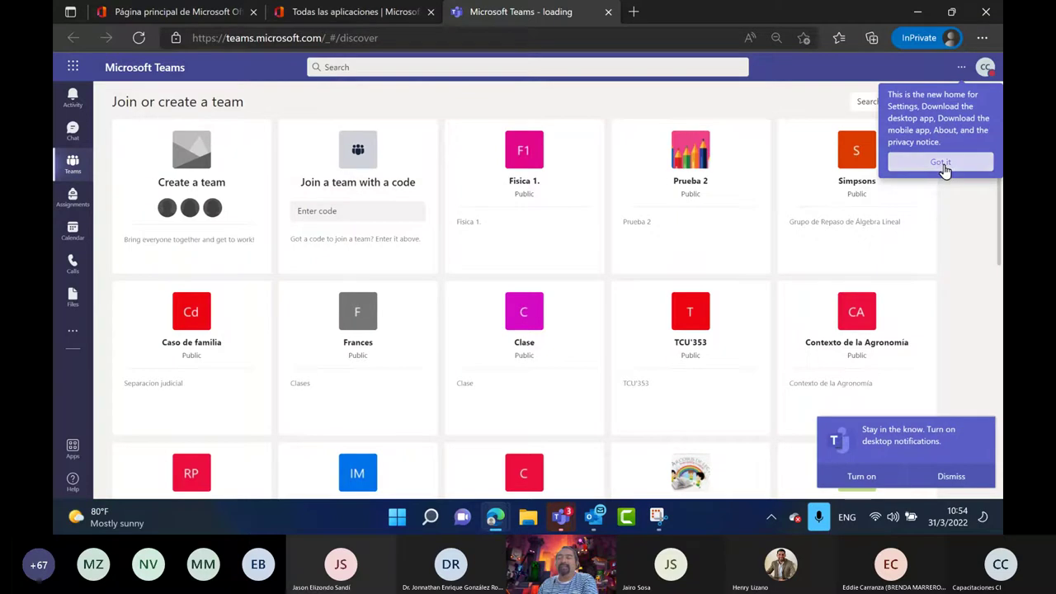
{"action": "left_click", "coordinate": [961, 70]}
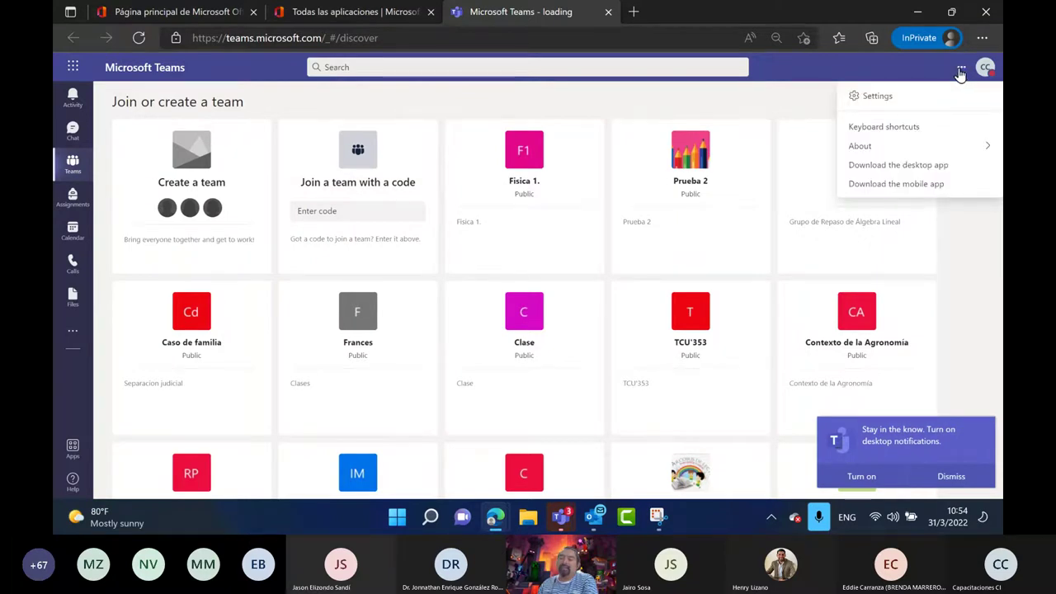
{"action": "left_click", "coordinate": [874, 97]}
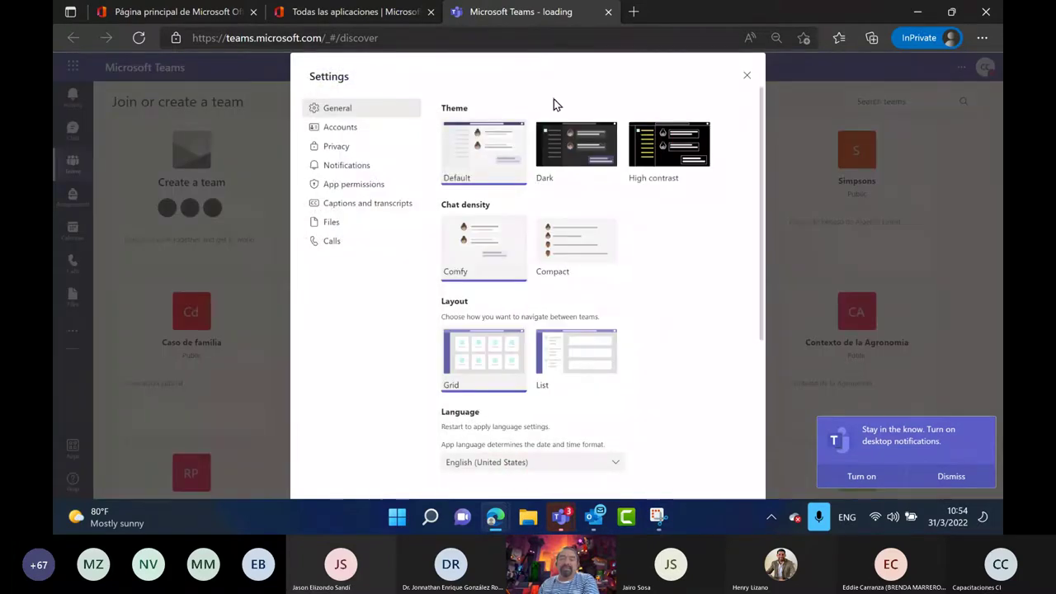
- Capture the Teams Settings dialog as a new snip in Snipping Tool
{"action": "left_click", "coordinate": [658, 516]}
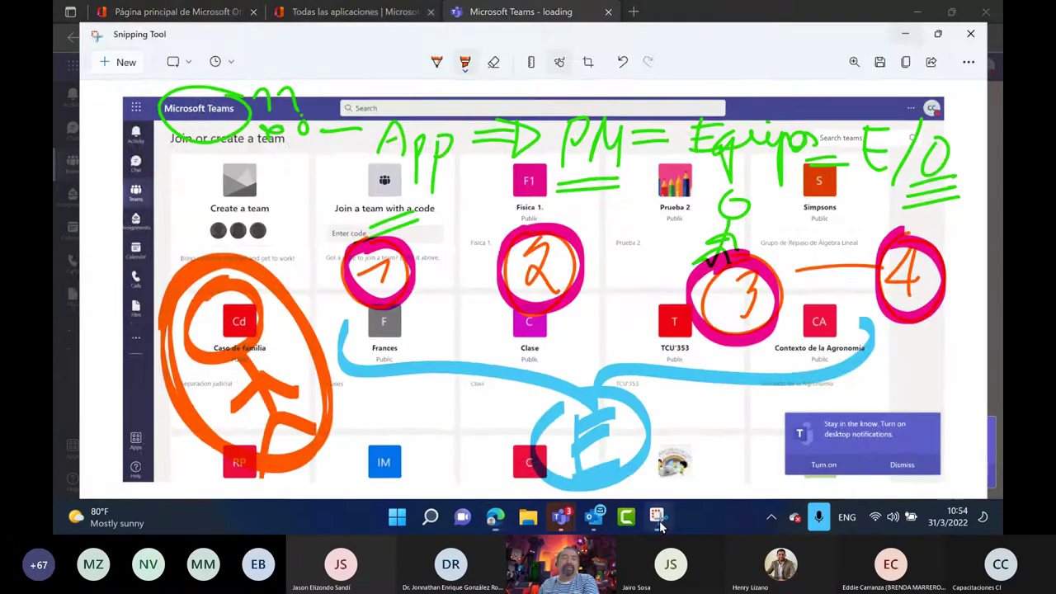
{"action": "left_click", "coordinate": [30, 40]}
{"action": "left_click_drag", "start_coordinate": [283, 47], "coordinate": [770, 502]}
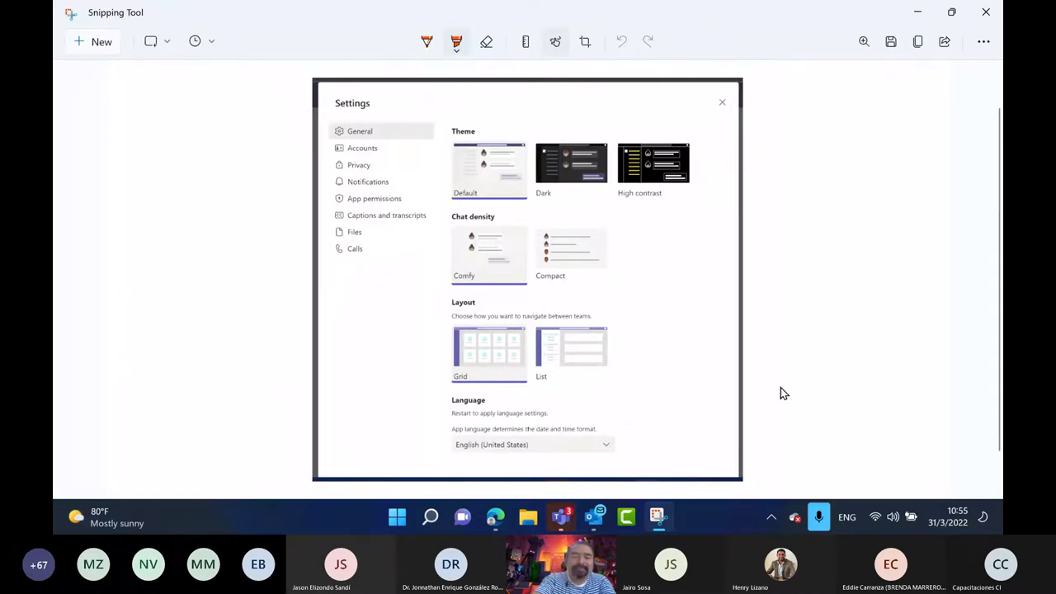
- Circle the Settings title with the orange pen and draw a gear and an arrow beside the dialog's category list
{"action": "left_click", "coordinate": [427, 40]}
{"action": "left_click_drag", "start_coordinate": [348, 84], "coordinate": [368, 91]}
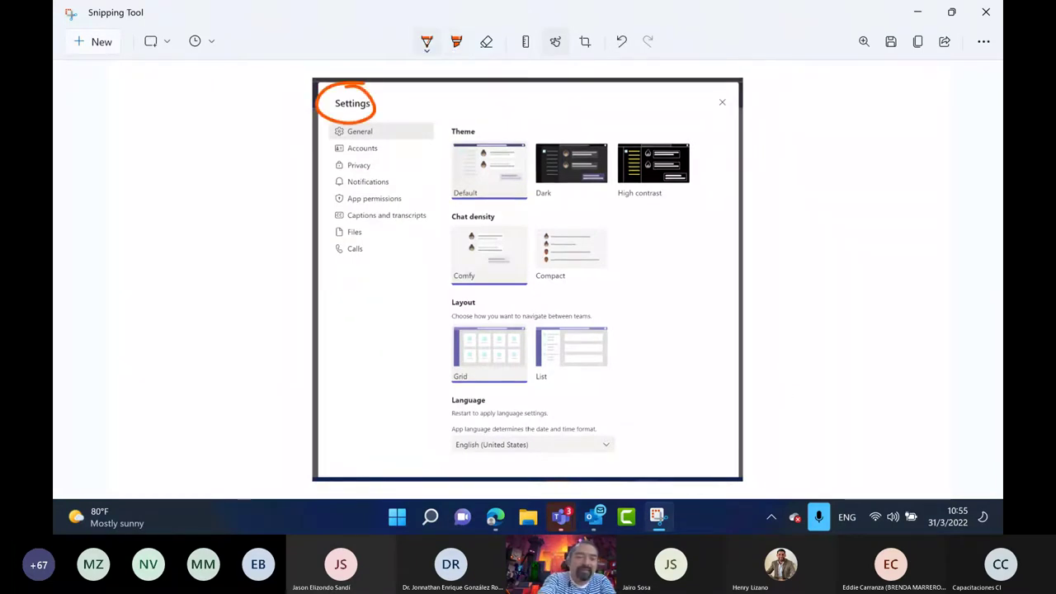
{"action": "mouse_move", "coordinate": [185, 110]}
{"action": "left_mouse_down"}
{"action": "mouse_move", "coordinate": [180, 124]}
{"action": "mouse_move", "coordinate": [165, 98]}
{"action": "mouse_move", "coordinate": [187, 104]}
{"action": "mouse_move", "coordinate": [169, 122]}
{"action": "mouse_move", "coordinate": [178, 149]}
{"action": "mouse_move", "coordinate": [198, 157]}
{"action": "mouse_move", "coordinate": [201, 143]}
{"action": "mouse_move", "coordinate": [241, 142]}
{"action": "mouse_move", "coordinate": [211, 124]}
{"action": "mouse_move", "coordinate": [205, 83]}
{"action": "mouse_move", "coordinate": [235, 100]}
{"action": "left_mouse_up"}
{"action": "left_click_drag", "start_coordinate": [226, 175], "coordinate": [304, 175]}
{"action": "left_click_drag", "start_coordinate": [303, 174], "coordinate": [289, 185]}
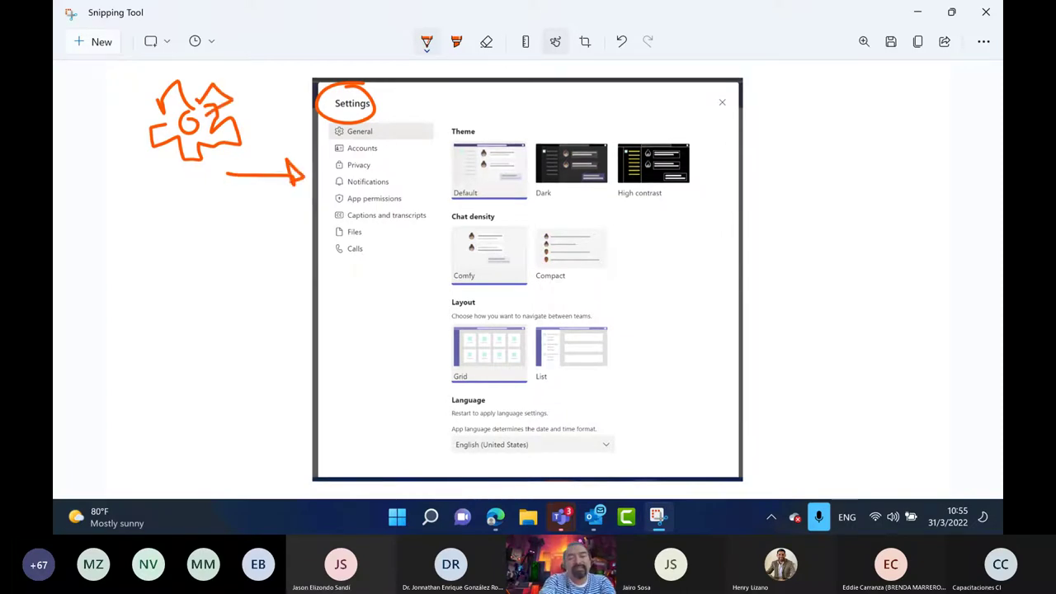
- Mark each settings category from General to Files with an amber pen dot
{"action": "left_click", "coordinate": [426, 43]}
{"action": "left_click", "coordinate": [404, 130]}
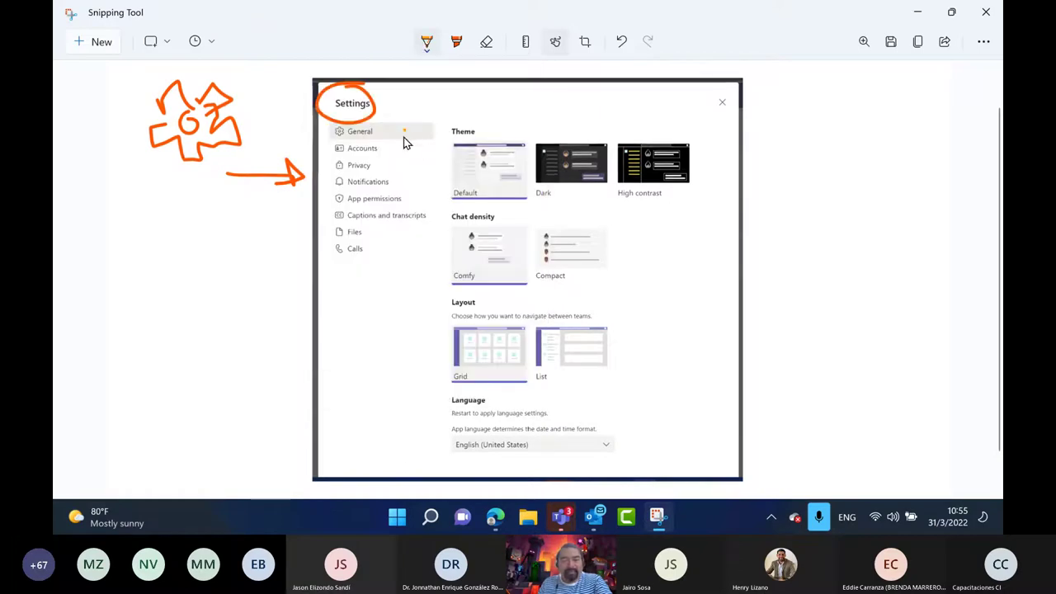
{"action": "left_click", "coordinate": [404, 146]}
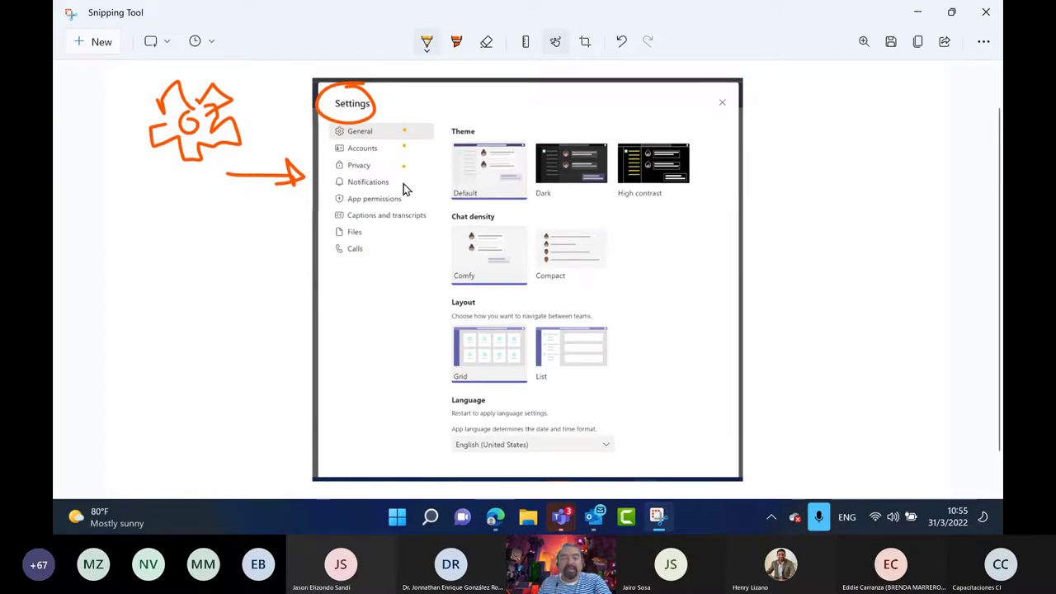
{"action": "left_click", "coordinate": [403, 181]}
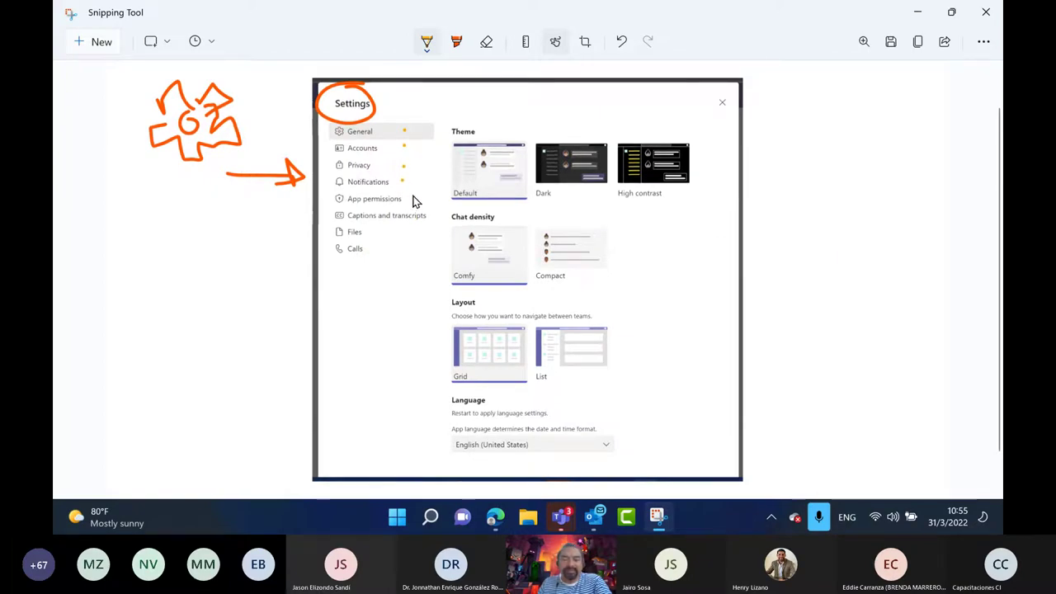
{"action": "left_click", "coordinate": [415, 199]}
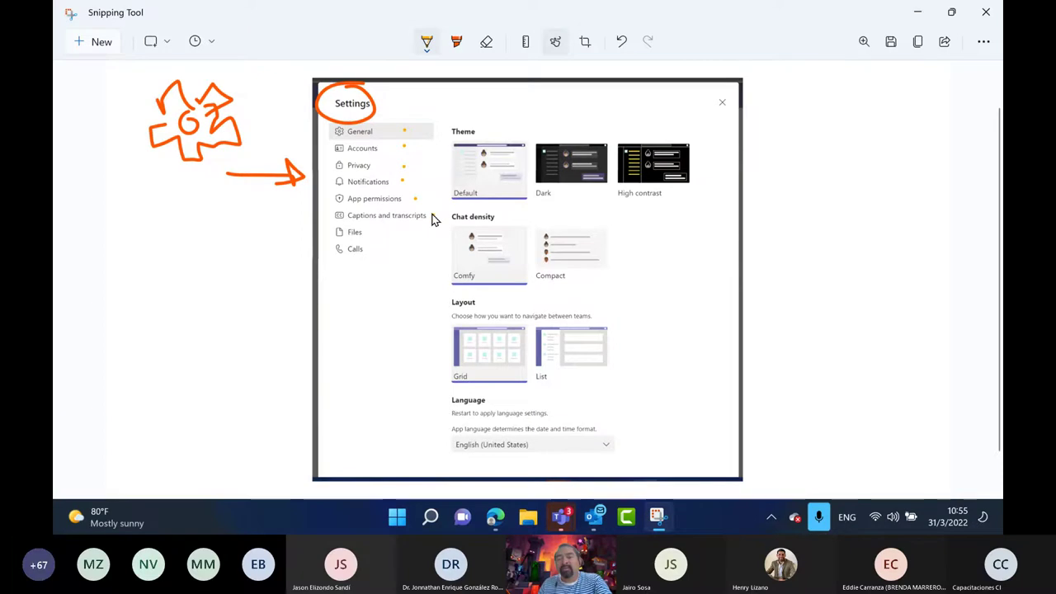
{"action": "left_click", "coordinate": [432, 215]}
{"action": "left_click", "coordinate": [378, 233]}
- Draw an amber arrow pointing at the category list beside Files, with an underlined handwritten note at its tail
{"action": "left_click_drag", "start_coordinate": [221, 237], "coordinate": [302, 235]}
{"action": "mouse_move", "coordinate": [150, 256]}
{"action": "left_mouse_down"}
{"action": "mouse_move", "coordinate": [165, 276]}
{"action": "mouse_move", "coordinate": [213, 228]}
{"action": "left_mouse_up"}
{"action": "left_click_drag", "start_coordinate": [190, 292], "coordinate": [226, 259]}
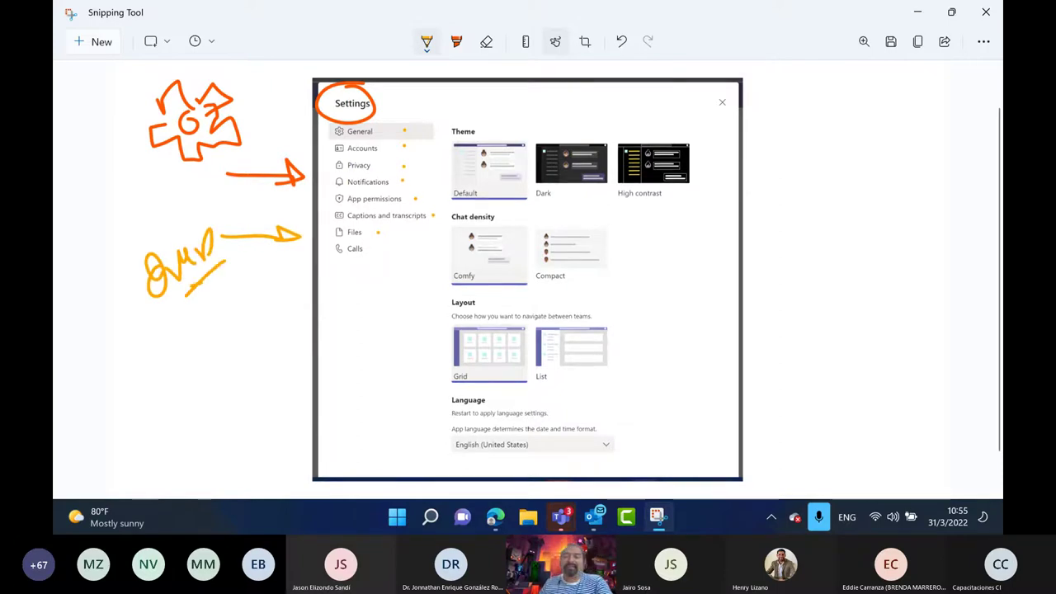
- Circle the Calls category in amber and connect it by a line to an underlined handwritten "Calls"
{"action": "mouse_move", "coordinate": [355, 246]}
{"action": "left_mouse_down"}
{"action": "mouse_move", "coordinate": [351, 279]}
{"action": "mouse_move", "coordinate": [361, 249]}
{"action": "mouse_move", "coordinate": [259, 361]}
{"action": "left_mouse_up"}
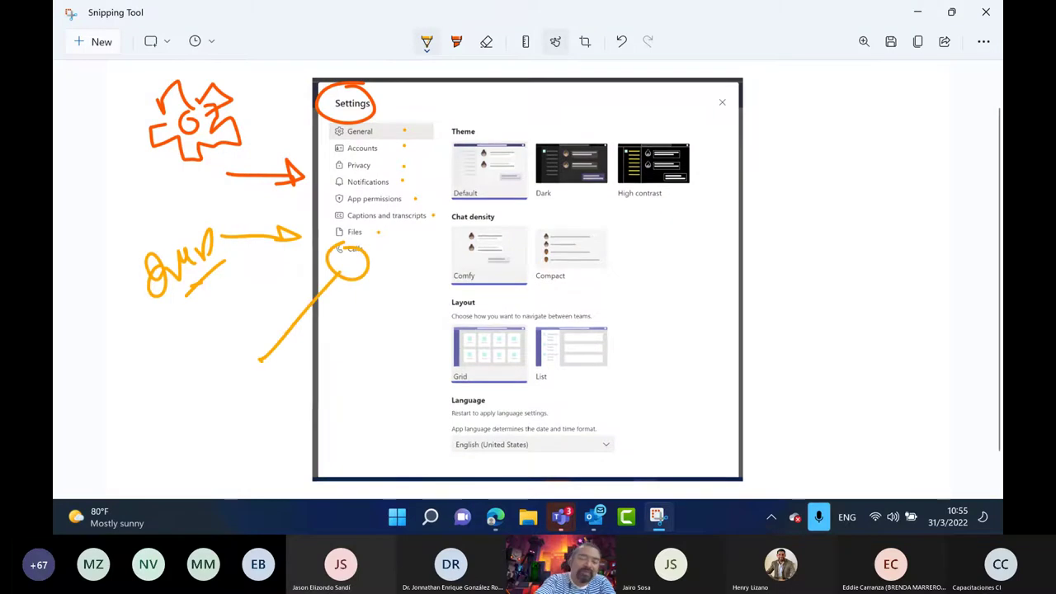
{"action": "mouse_move", "coordinate": [201, 393]}
{"action": "left_mouse_down"}
{"action": "mouse_move", "coordinate": [195, 430]}
{"action": "mouse_move", "coordinate": [241, 398]}
{"action": "mouse_move", "coordinate": [244, 411]}
{"action": "mouse_move", "coordinate": [221, 429]}
{"action": "left_mouse_up"}
{"action": "left_click_drag", "start_coordinate": [251, 401], "coordinate": [228, 433]}
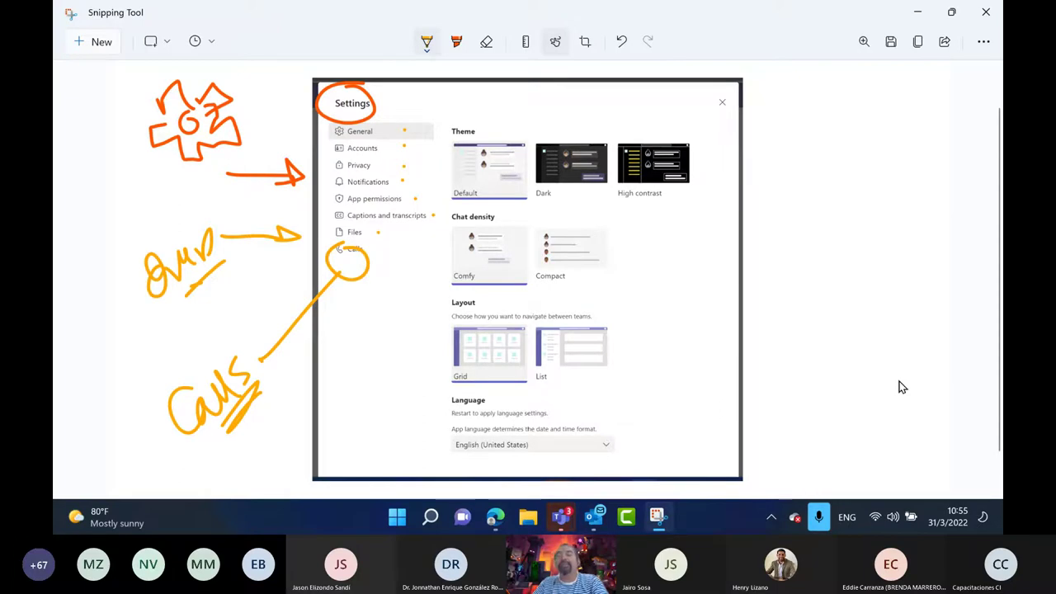
- Draw a light blue highlighter check mark beside each of the Theme, Chat density, Layout and Language sections
{"action": "left_click", "coordinate": [456, 41]}
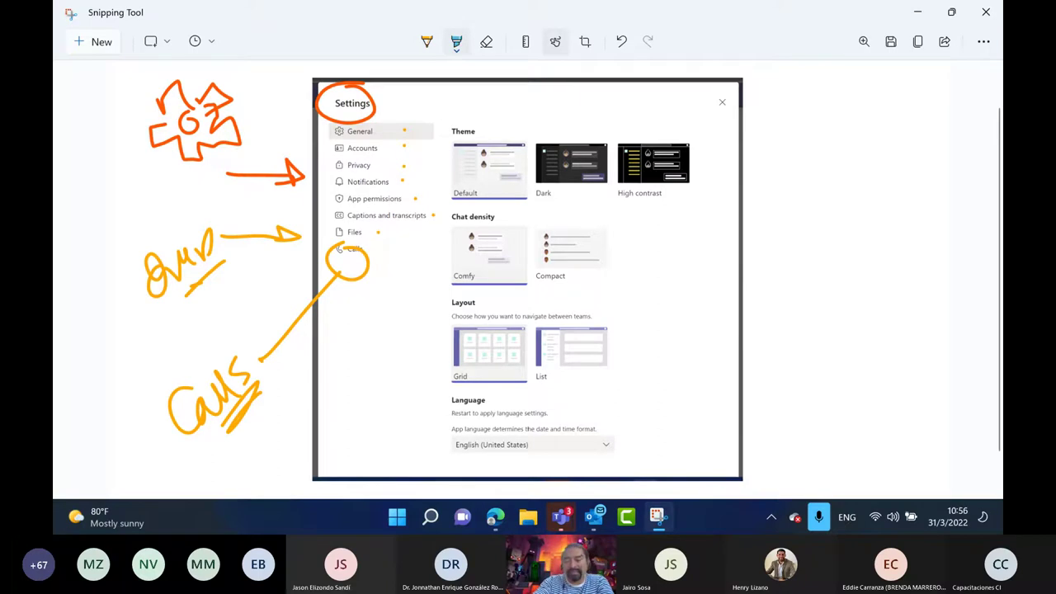
{"action": "left_click_drag", "start_coordinate": [710, 150], "coordinate": [757, 138]}
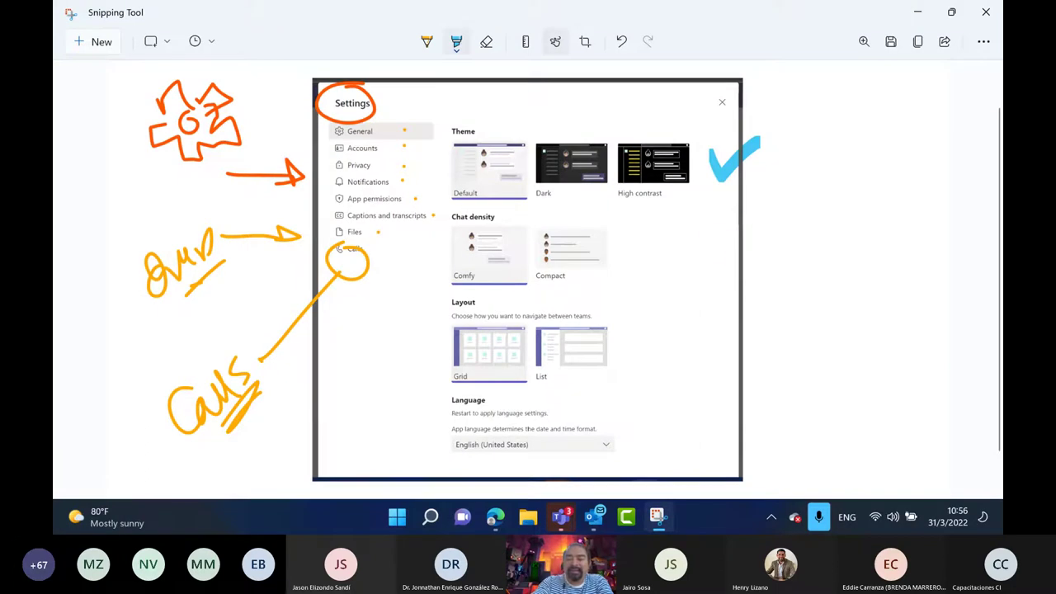
{"action": "left_click_drag", "start_coordinate": [705, 231], "coordinate": [744, 217]}
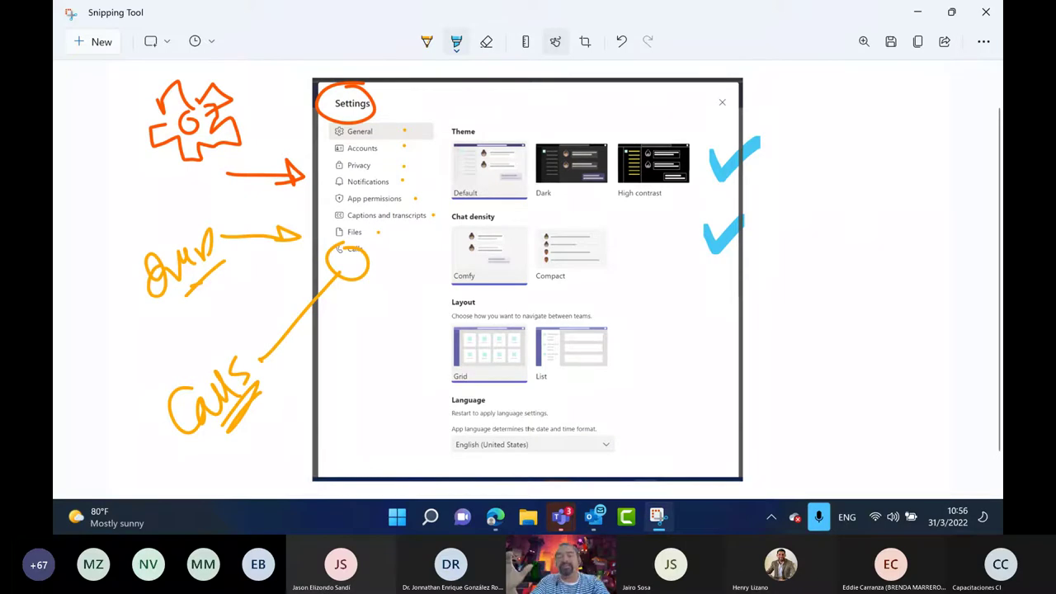
{"action": "mouse_move", "coordinate": [706, 318]}
{"action": "left_mouse_down"}
{"action": "mouse_move", "coordinate": [715, 343]}
{"action": "mouse_move", "coordinate": [751, 296]}
{"action": "left_mouse_up"}
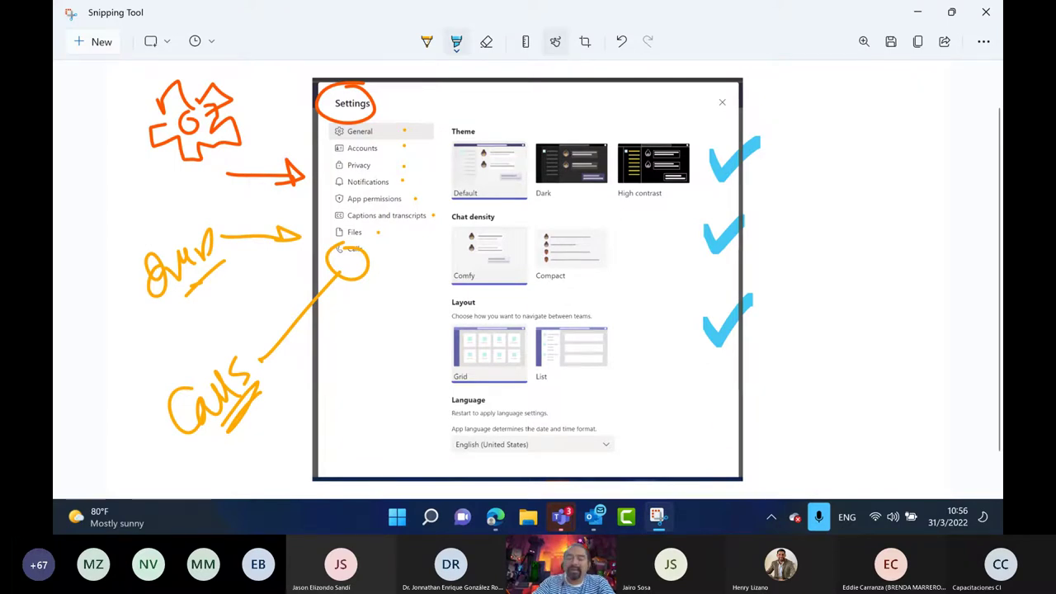
{"action": "left_click_drag", "start_coordinate": [714, 406], "coordinate": [755, 395]}
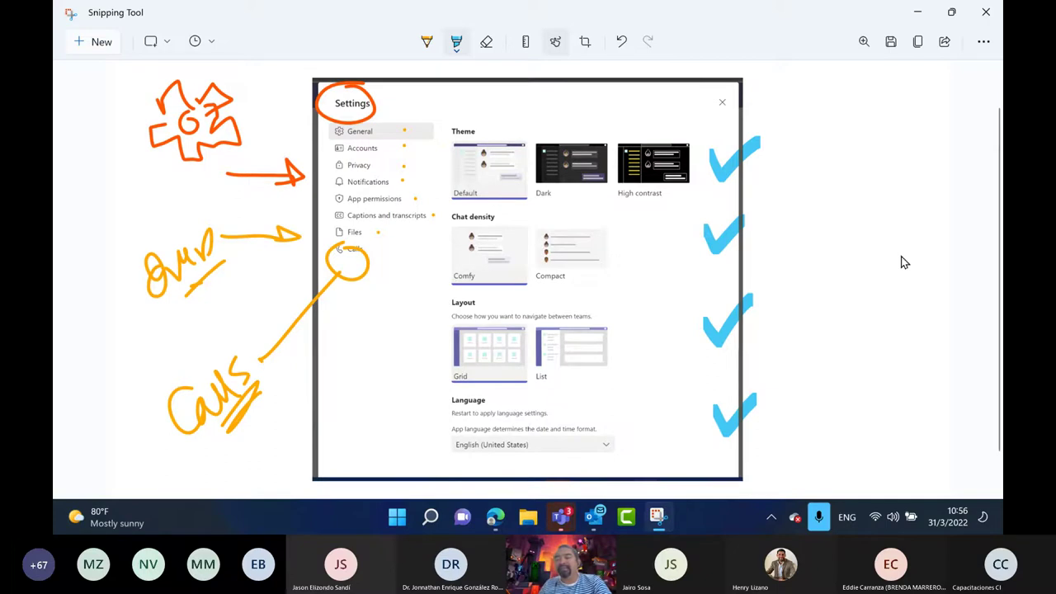
- Close the Settings dialog in the browser's Teams page and bring back the annotated snip in Snipping Tool
{"action": "left_click", "coordinate": [923, 20]}
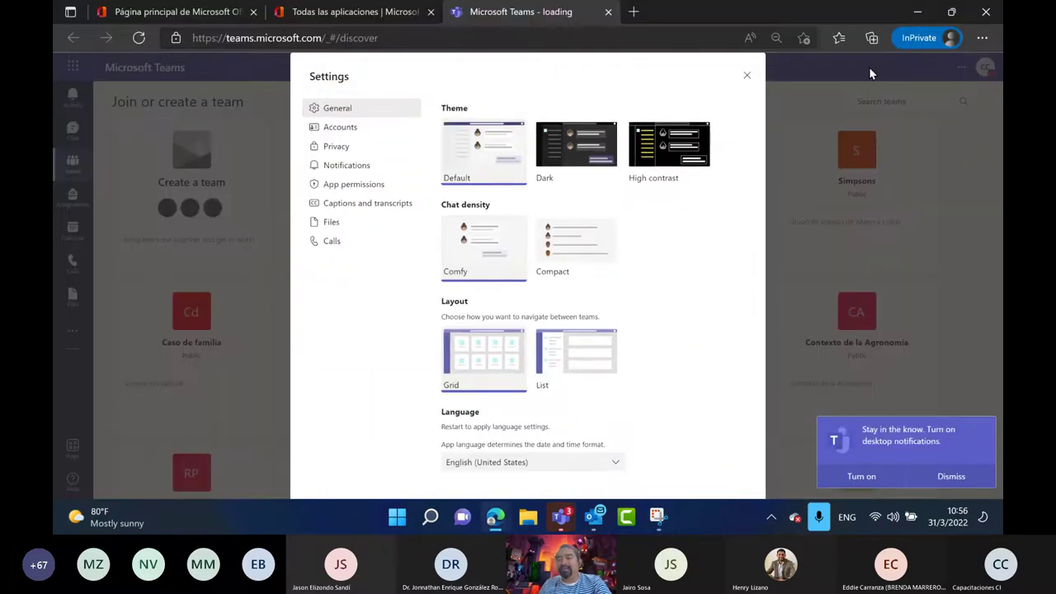
{"action": "left_click", "coordinate": [748, 76]}
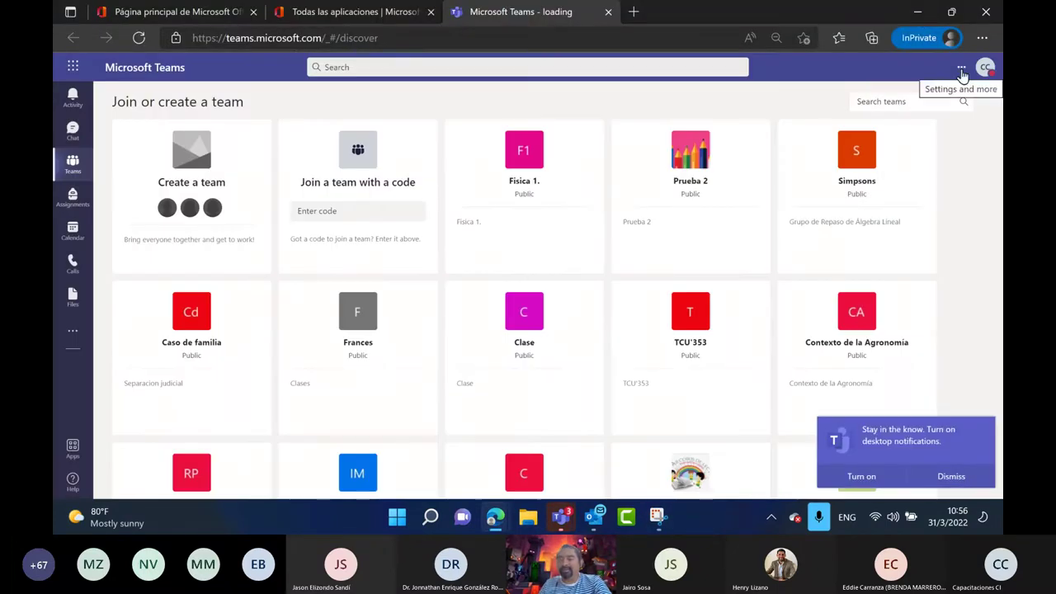
{"action": "left_click", "coordinate": [659, 526]}
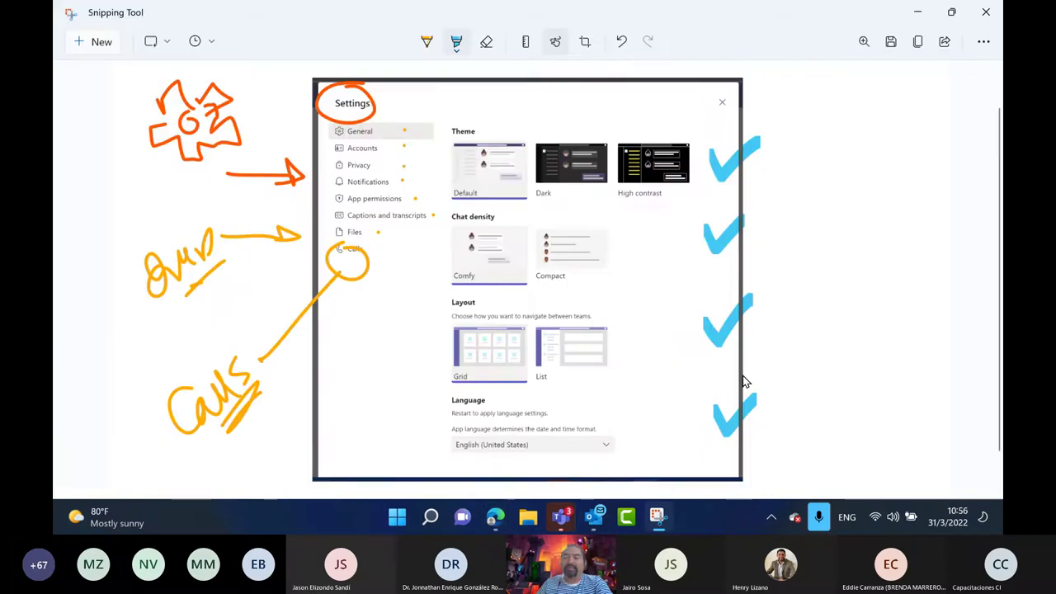
- Sketch the three-dot menu as three small circles in an orange box beside the dialog's upper right corner
{"action": "left_click", "coordinate": [427, 41]}
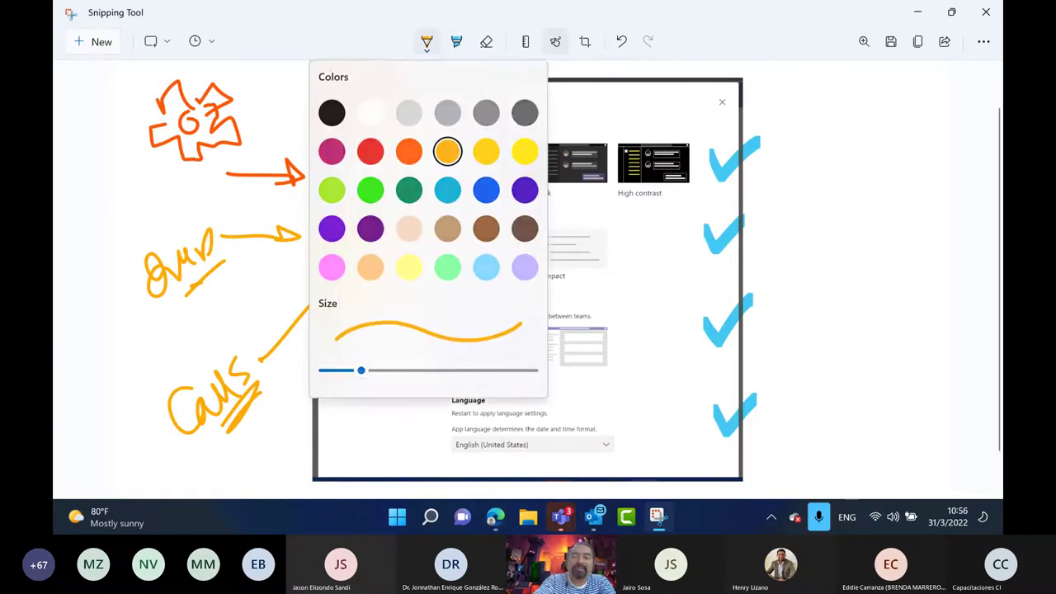
{"action": "left_click", "coordinate": [427, 41]}
{"action": "mouse_move", "coordinate": [842, 89]}
{"action": "left_mouse_down"}
{"action": "mouse_move", "coordinate": [869, 94]}
{"action": "mouse_move", "coordinate": [818, 122]}
{"action": "left_mouse_up"}
{"action": "left_click_drag", "start_coordinate": [890, 96], "coordinate": [894, 97]}
{"action": "mouse_move", "coordinate": [816, 76]}
{"action": "left_mouse_down"}
{"action": "mouse_move", "coordinate": [920, 106]}
{"action": "mouse_move", "coordinate": [825, 123]}
{"action": "left_mouse_up"}
{"action": "left_click_drag", "start_coordinate": [897, 86], "coordinate": [886, 101]}
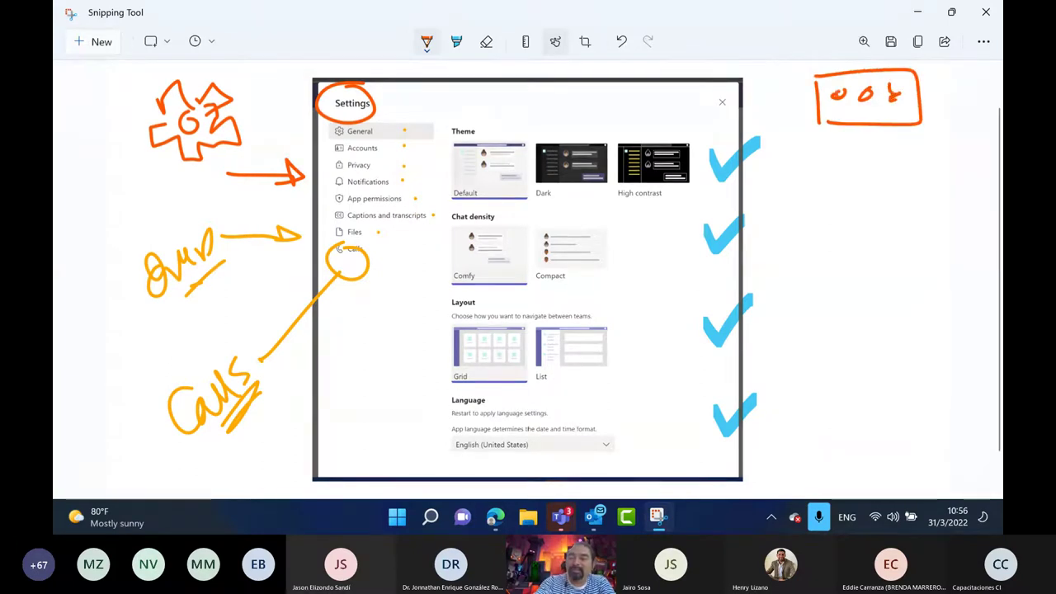
- Draw an orange arrow pointing up at the boxed three dots, with a gear-like scribble at its tail
{"action": "left_click_drag", "start_coordinate": [862, 138], "coordinate": [898, 192]}
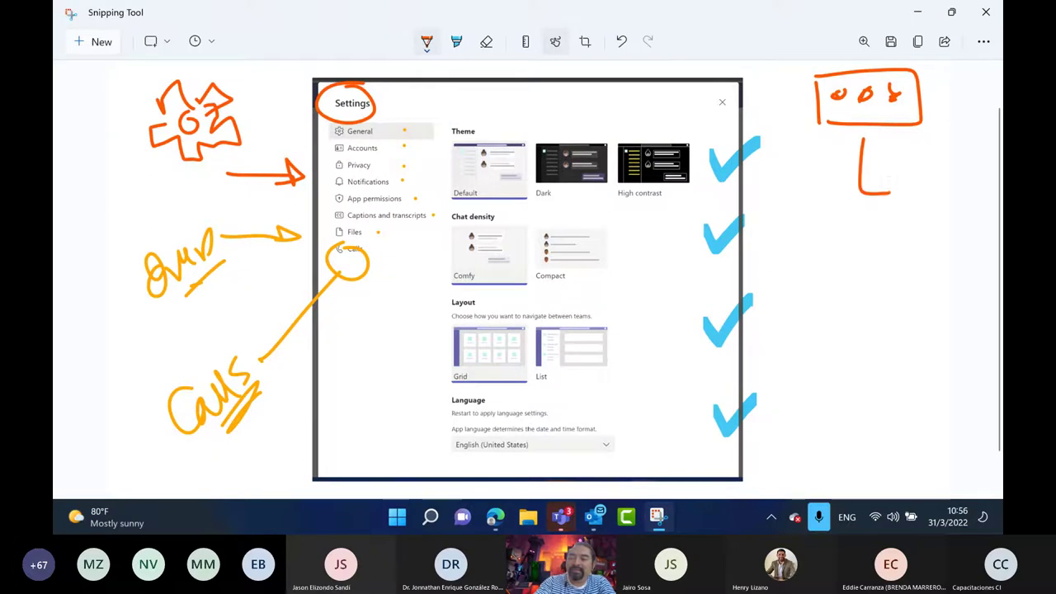
{"action": "left_click_drag", "start_coordinate": [862, 137], "coordinate": [848, 158]}
{"action": "mouse_move", "coordinate": [946, 158]}
{"action": "left_mouse_down"}
{"action": "mouse_move", "coordinate": [931, 180]}
{"action": "mouse_move", "coordinate": [947, 215]}
{"action": "left_mouse_up"}
{"action": "scroll", "coordinate": [528, 280], "scroll_direction": "up", "scroll_amount": 1}
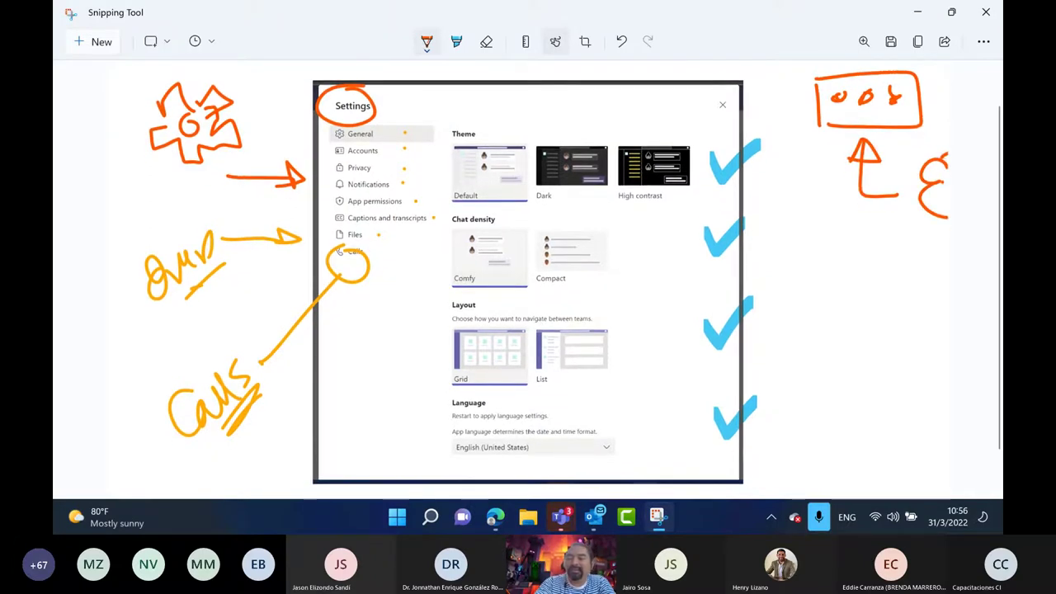
{"action": "mouse_move", "coordinate": [927, 159]}
{"action": "left_mouse_down"}
{"action": "mouse_move", "coordinate": [907, 202]}
{"action": "mouse_move", "coordinate": [945, 206]}
{"action": "left_mouse_up"}
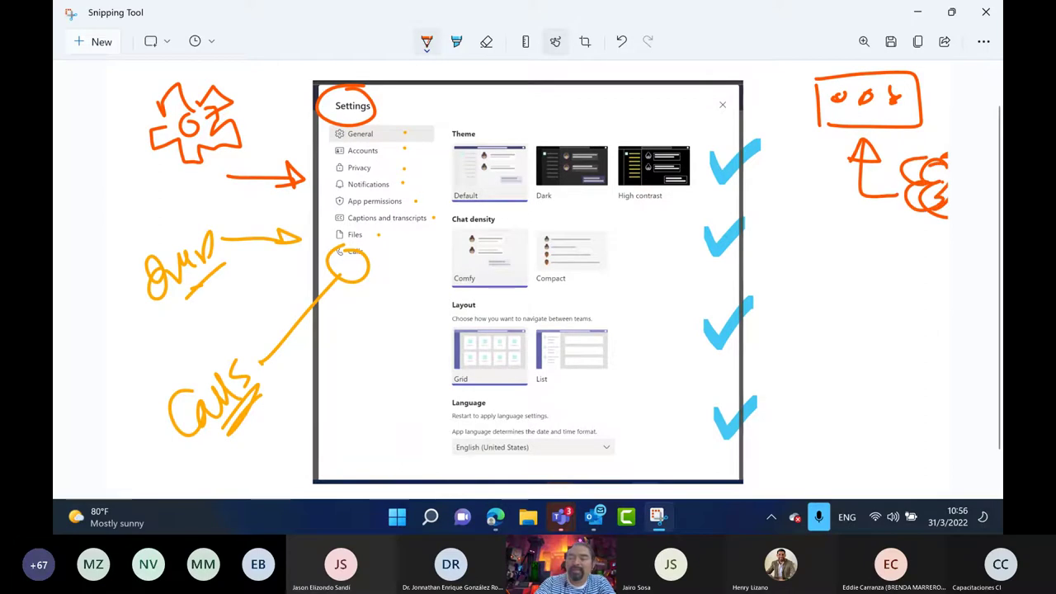
- Draw a tall orange rectangle below the scribble and an arrow leading from it to the Settings dialog
{"action": "mouse_move", "coordinate": [844, 219]}
{"action": "left_mouse_down"}
{"action": "mouse_move", "coordinate": [851, 367]}
{"action": "mouse_move", "coordinate": [916, 281]}
{"action": "mouse_move", "coordinate": [858, 373]}
{"action": "left_mouse_up"}
{"action": "left_click_drag", "start_coordinate": [776, 284], "coordinate": [884, 312]}
{"action": "left_click_drag", "start_coordinate": [787, 312], "coordinate": [799, 289]}
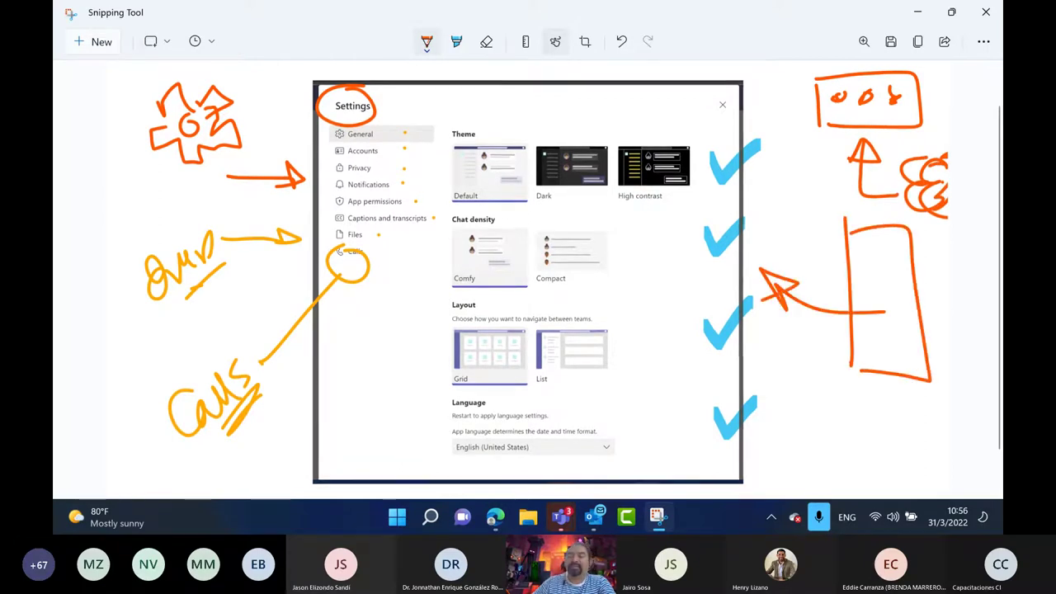
- Return to Teams in the browser and increase the page zoom by two levels from 80%
{"action": "left_click", "coordinate": [919, 15]}
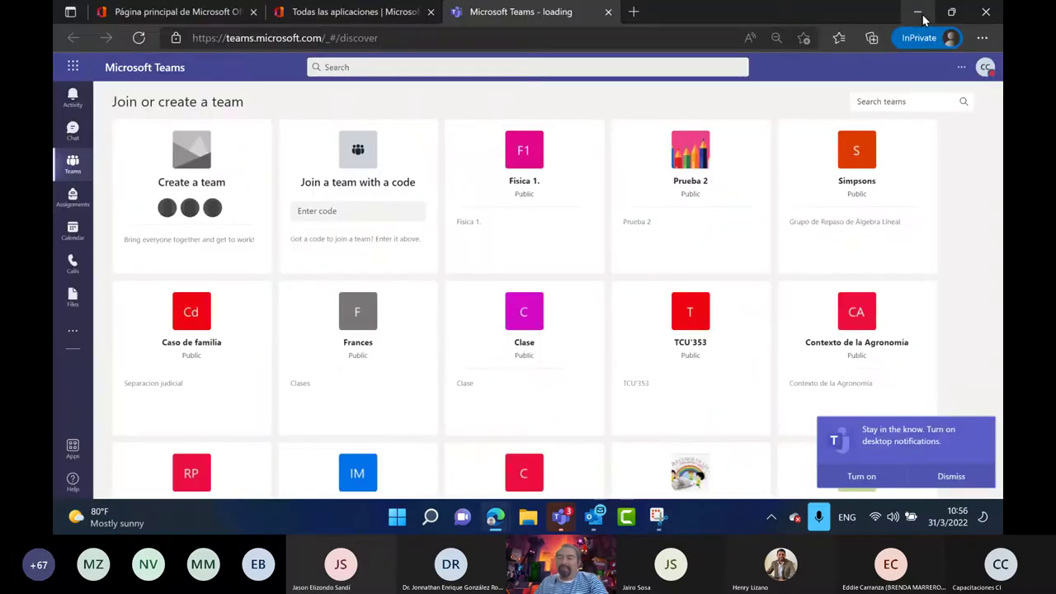
{"action": "left_click", "coordinate": [963, 68]}
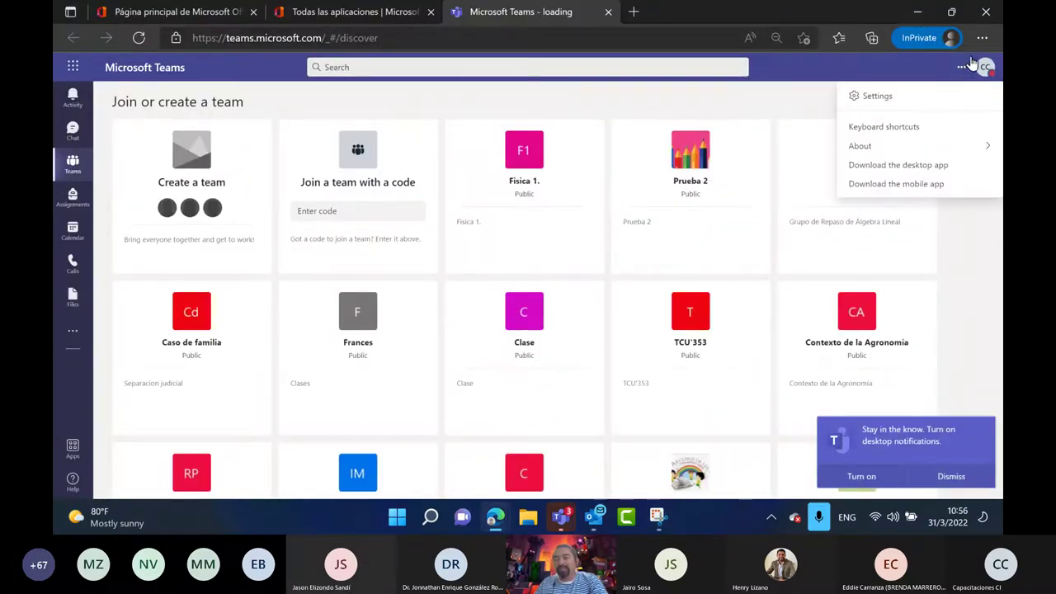
{"action": "left_click", "coordinate": [982, 38]}
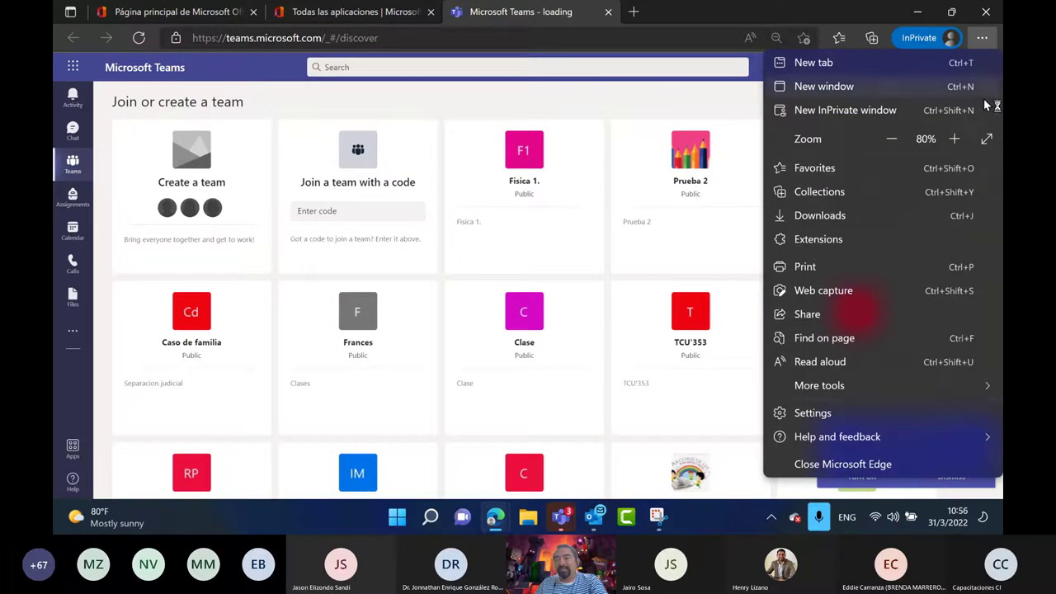
{"action": "left_click", "coordinate": [955, 139]}
{"action": "left_click", "coordinate": [954, 139]}
{"action": "key", "text": "Escape"}
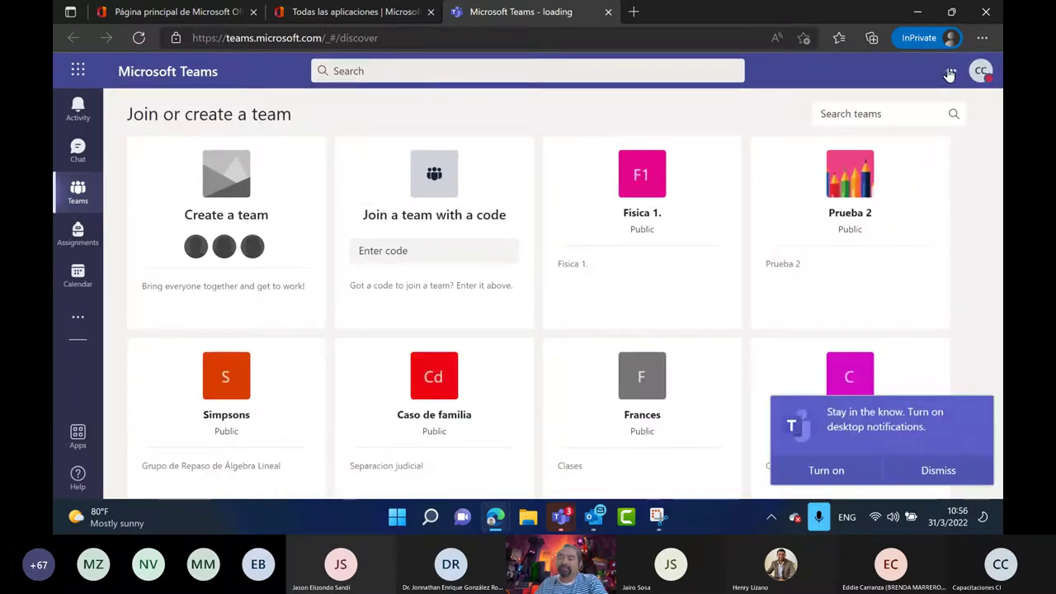
- Open the Teams Settings and switch the theme to Dark, to High contrast and back to Default
{"action": "left_click", "coordinate": [951, 72]}
{"action": "left_click", "coordinate": [846, 107]}
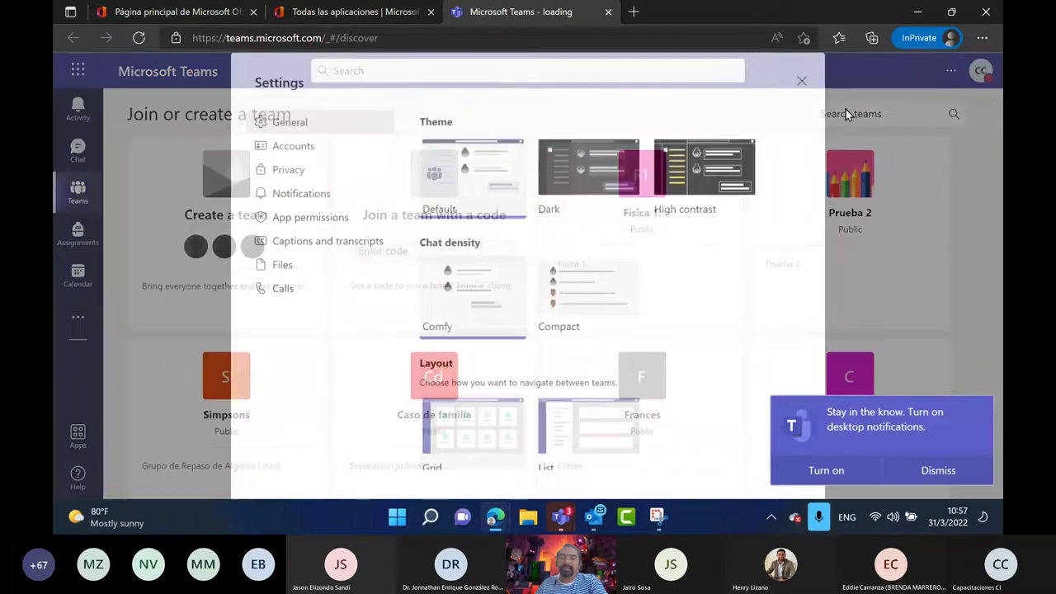
{"action": "left_click", "coordinate": [589, 175]}
{"action": "left_click", "coordinate": [695, 171]}
{"action": "left_click", "coordinate": [468, 168]}
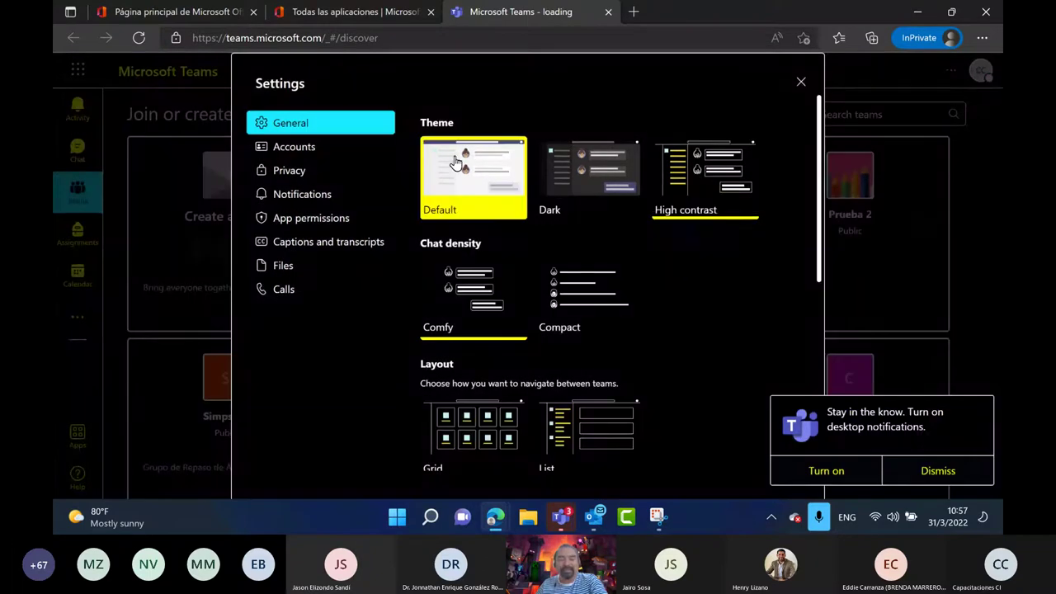
- Review the chat density options, set the Teams layout to List and close Settings to view the page
{"action": "scroll", "coordinate": [470, 173], "scroll_direction": "down", "scroll_amount": 3}
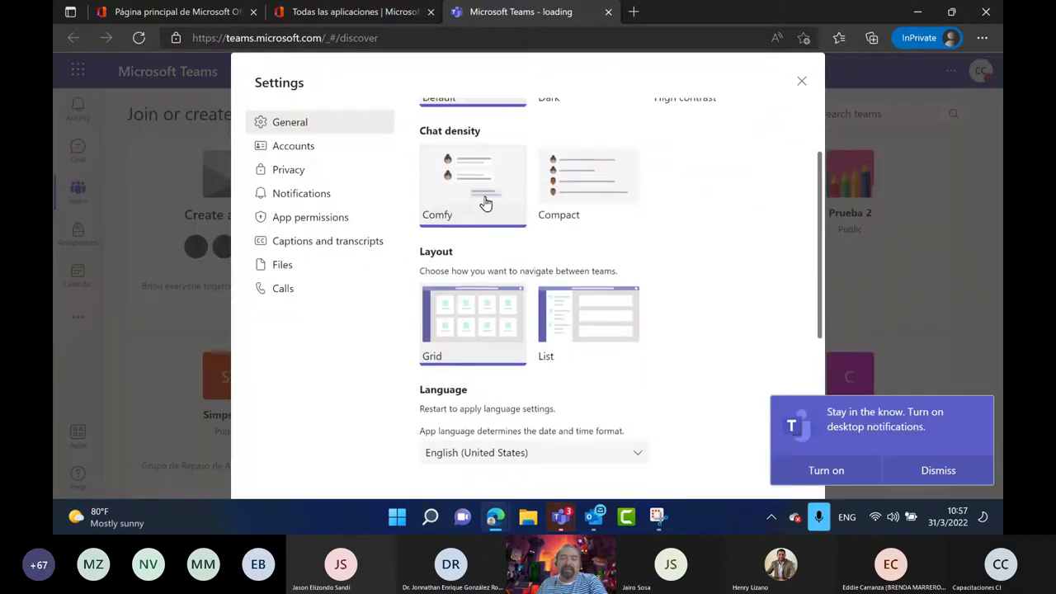
{"action": "scroll", "coordinate": [479, 184], "scroll_direction": "down", "scroll_amount": 2}
{"action": "scroll", "coordinate": [528, 184], "scroll_direction": "up", "scroll_amount": 2}
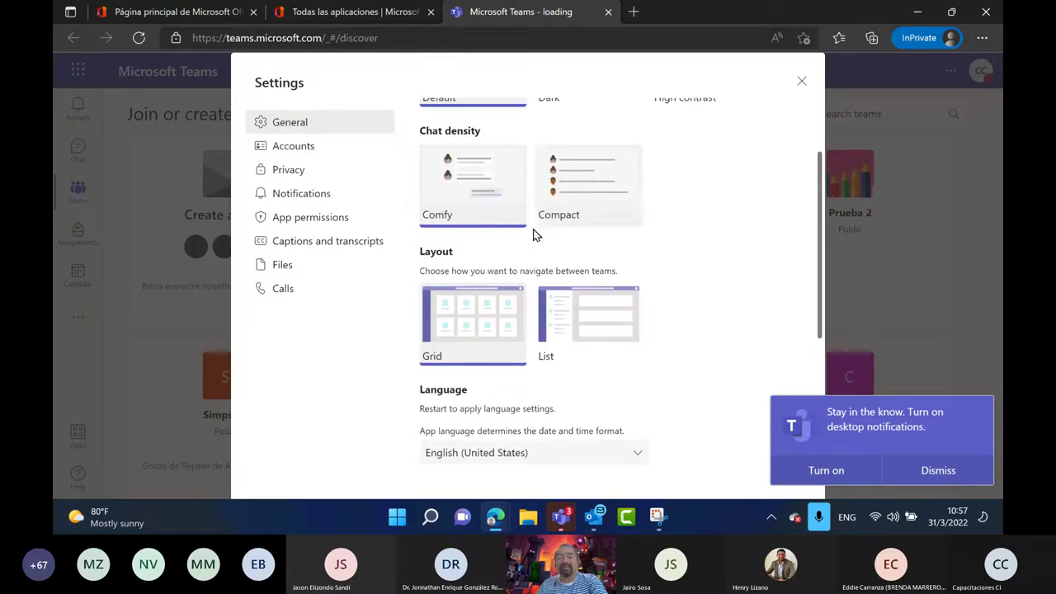
{"action": "scroll", "coordinate": [535, 234], "scroll_direction": "down", "scroll_amount": 3}
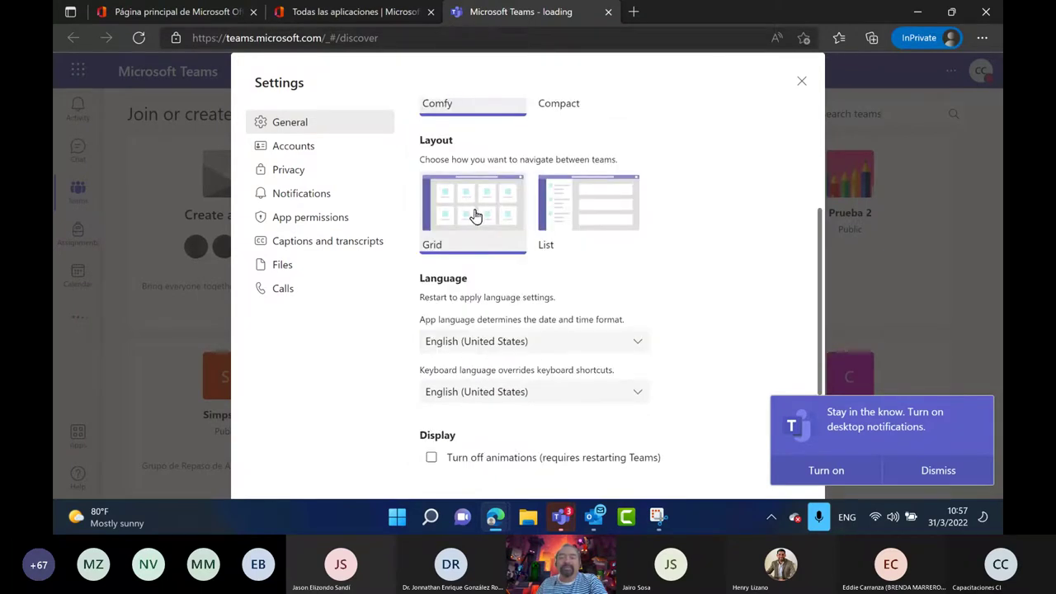
{"action": "left_click", "coordinate": [581, 207]}
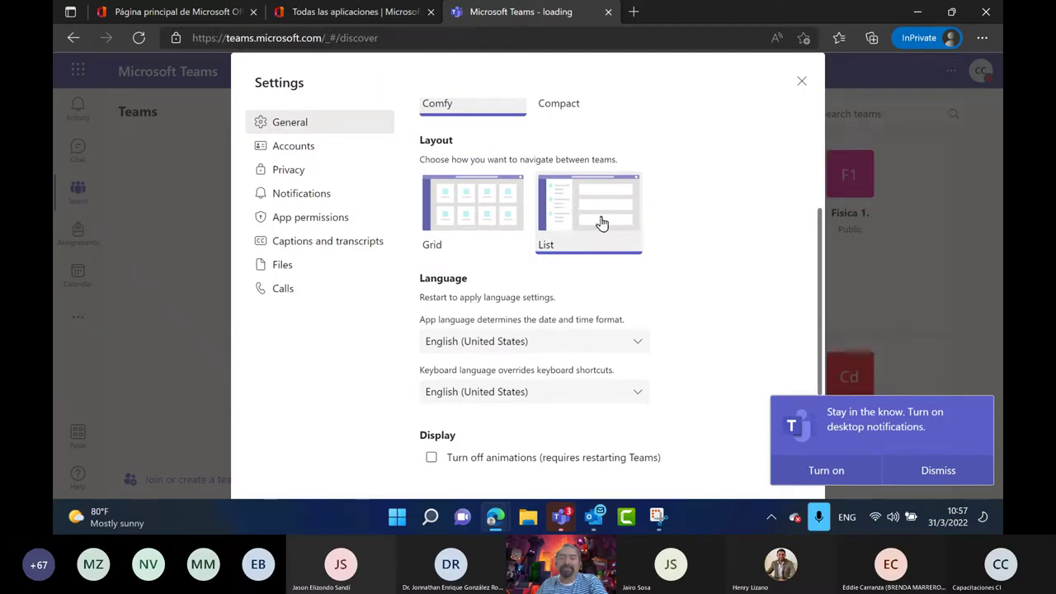
{"action": "left_click", "coordinate": [801, 81]}
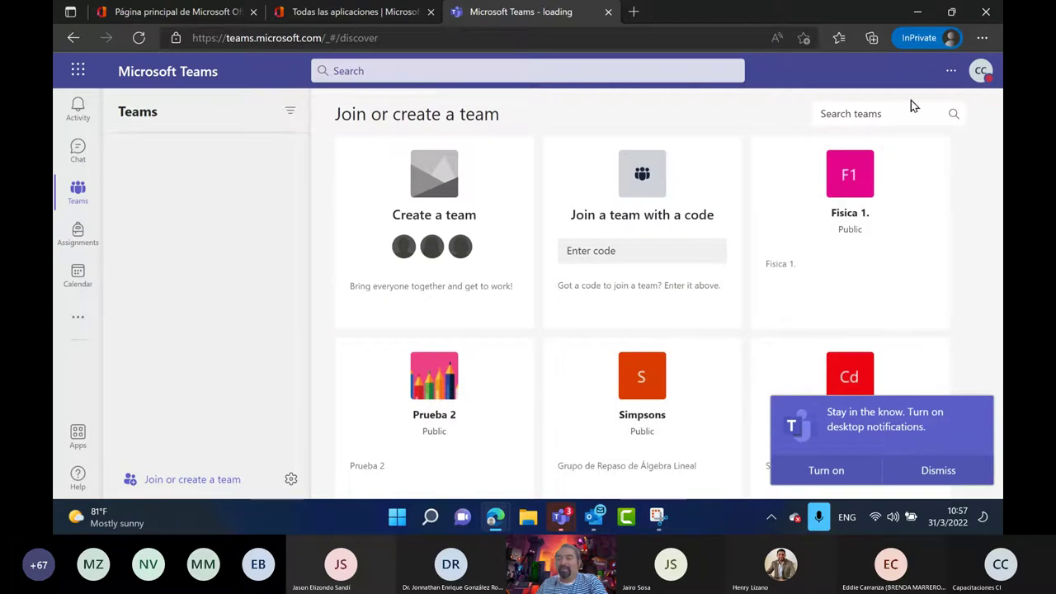
- Reopen the Teams Settings and set the layout to Grid
{"action": "left_click", "coordinate": [949, 73]}
{"action": "left_click", "coordinate": [846, 107]}
{"action": "scroll", "coordinate": [483, 235], "scroll_direction": "down", "scroll_amount": 4}
{"action": "left_click", "coordinate": [483, 210]}
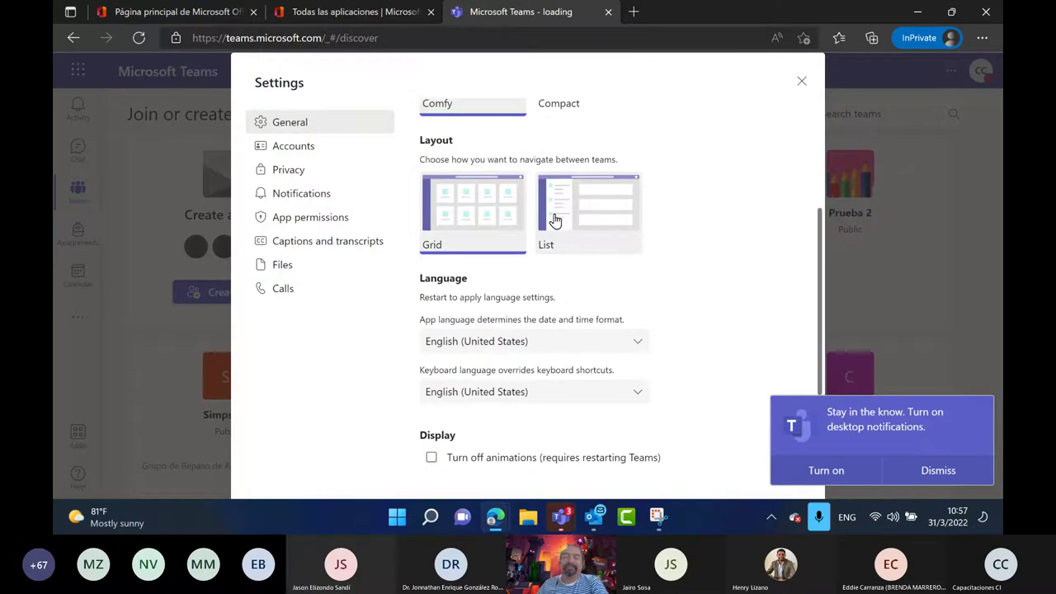
- Set the Teams app language to Español (Estados Unidos) in the General settings
{"action": "scroll", "coordinate": [575, 303], "scroll_direction": "down", "scroll_amount": 1}
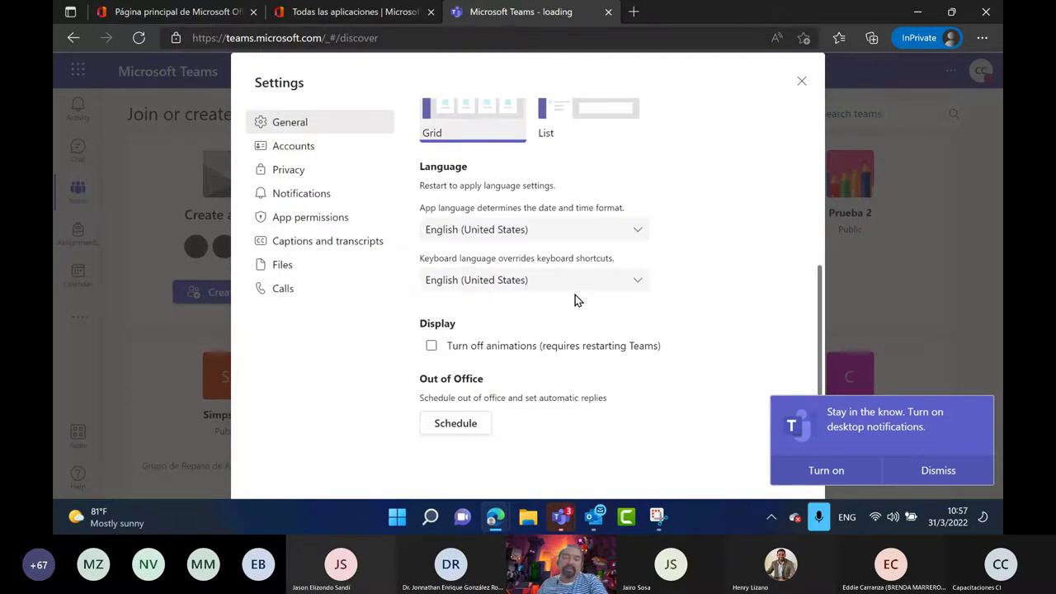
{"action": "left_click", "coordinate": [636, 235]}
{"action": "scroll", "coordinate": [532, 321], "scroll_direction": "down", "scroll_amount": 4}
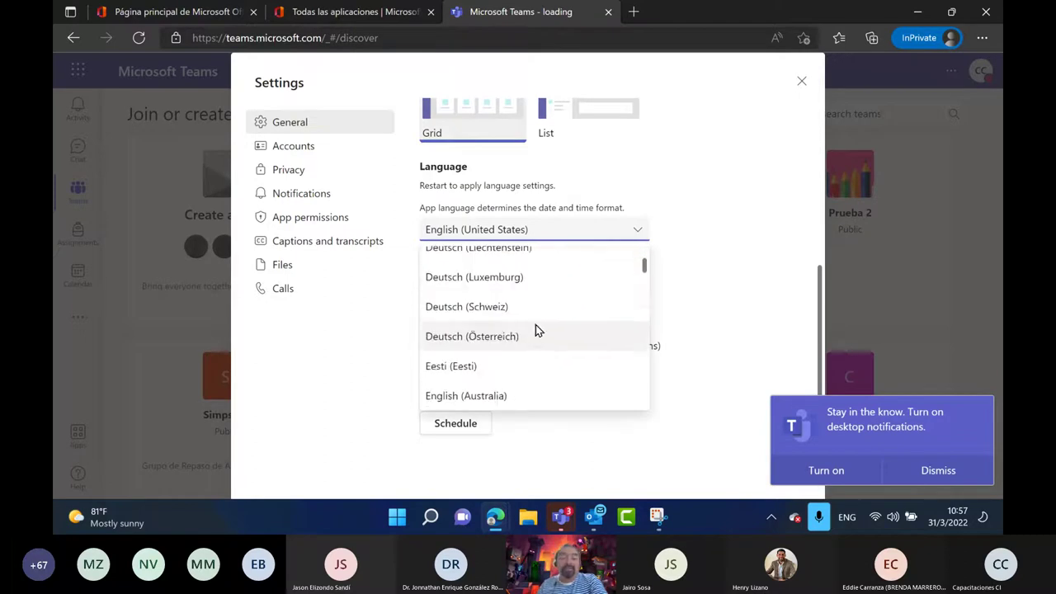
{"action": "scroll", "coordinate": [533, 340], "scroll_direction": "down", "scroll_amount": 5}
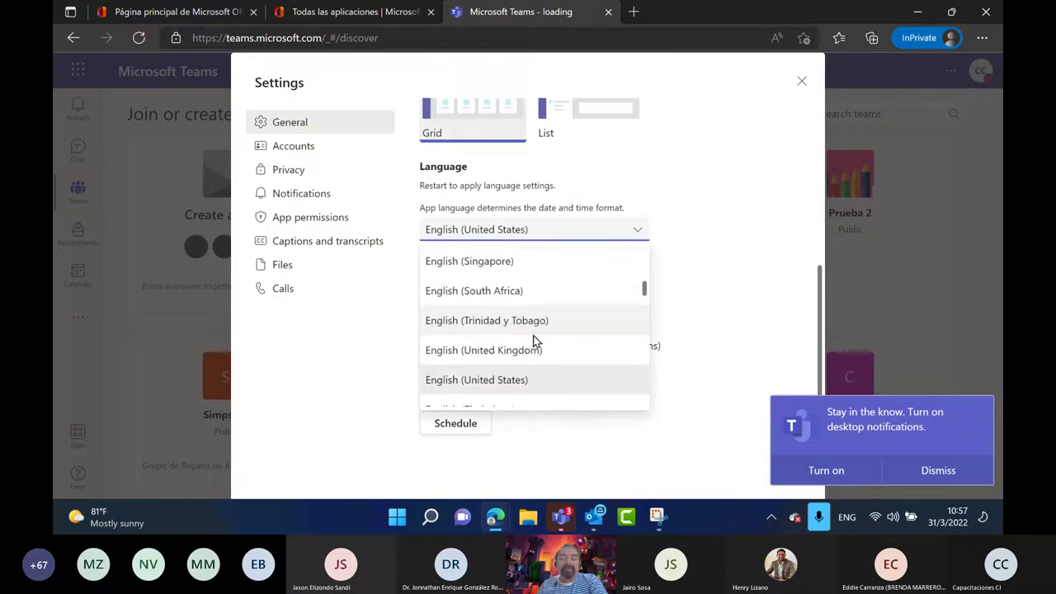
{"action": "scroll", "coordinate": [533, 339], "scroll_direction": "down", "scroll_amount": 5}
{"action": "scroll", "coordinate": [534, 342], "scroll_direction": "down", "scroll_amount": 1}
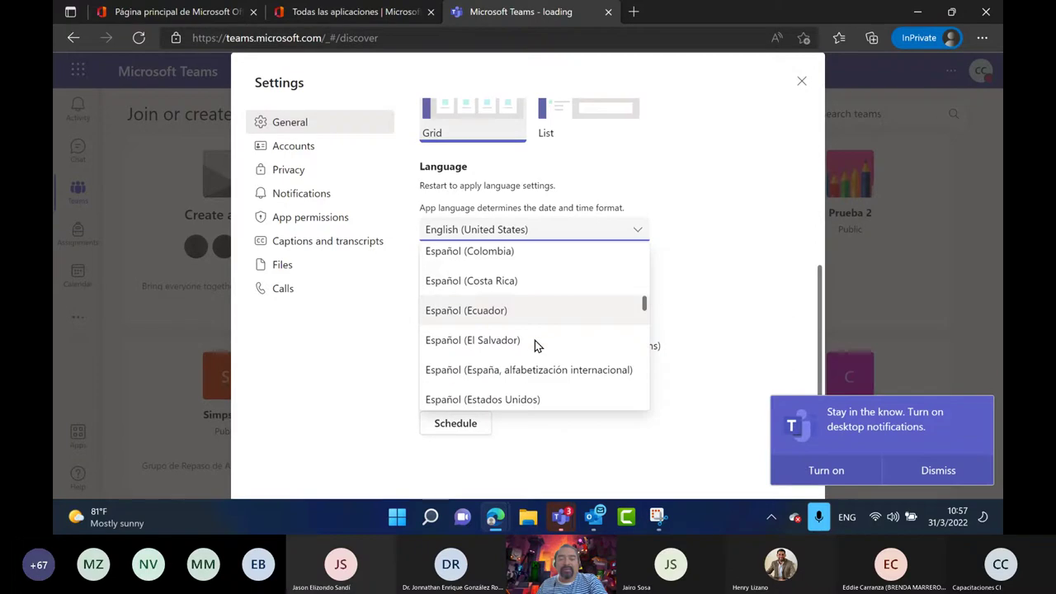
{"action": "left_click", "coordinate": [532, 399]}
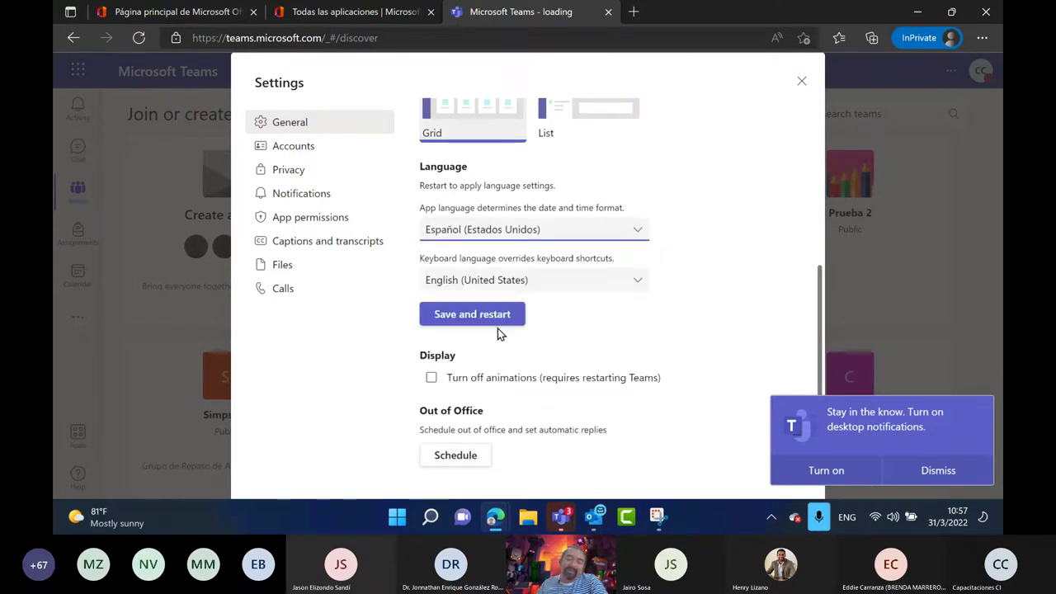
- Save the language change, restart Teams and turn on its desktop notifications
{"action": "scroll", "coordinate": [532, 381], "scroll_direction": "down", "scroll_amount": 1}
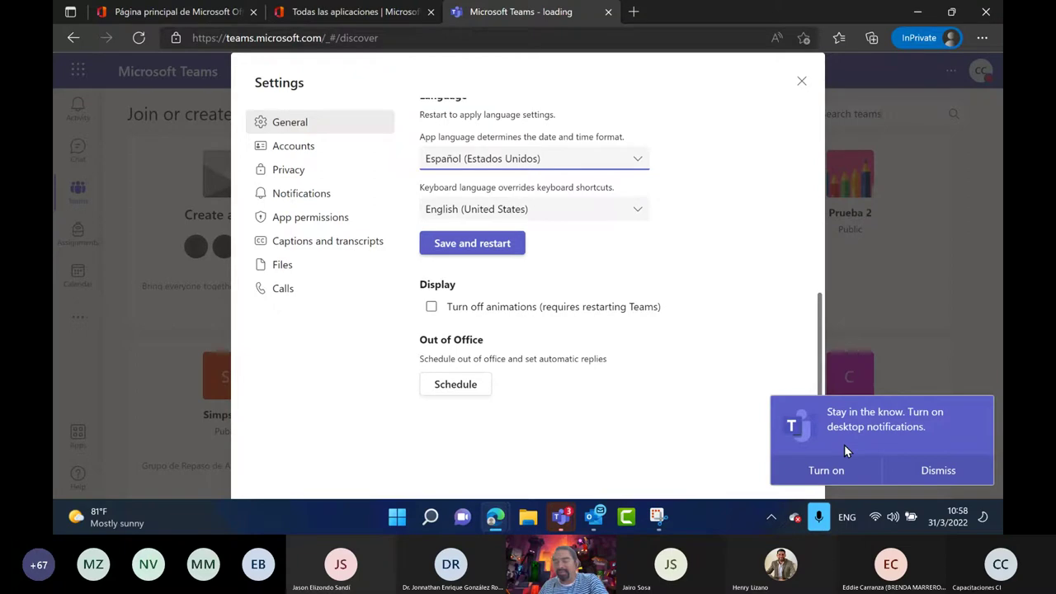
{"action": "left_click", "coordinate": [460, 392]}
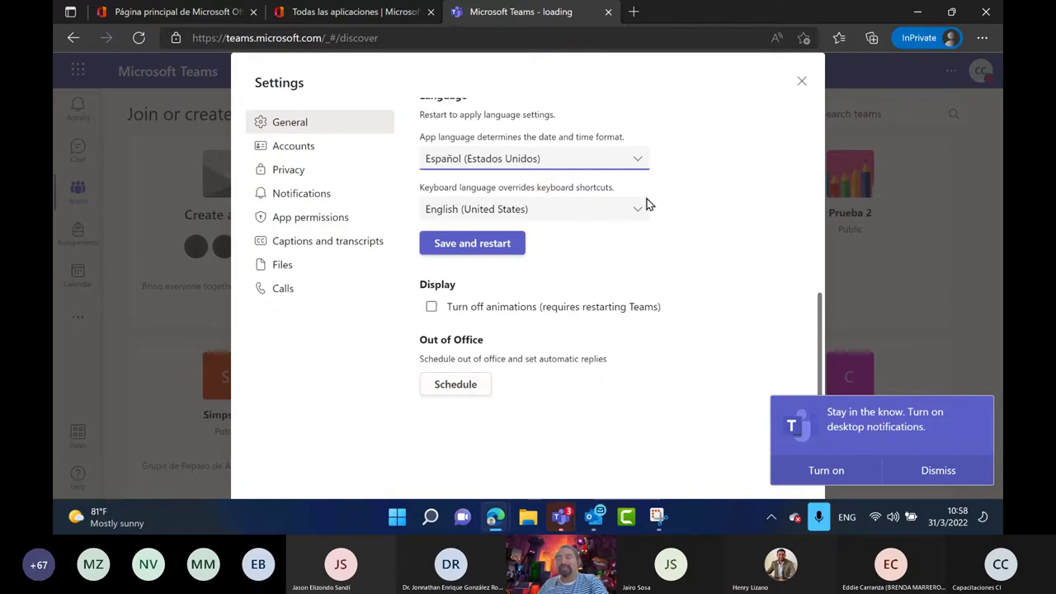
{"action": "scroll", "coordinate": [511, 278], "scroll_direction": "up", "scroll_amount": 2}
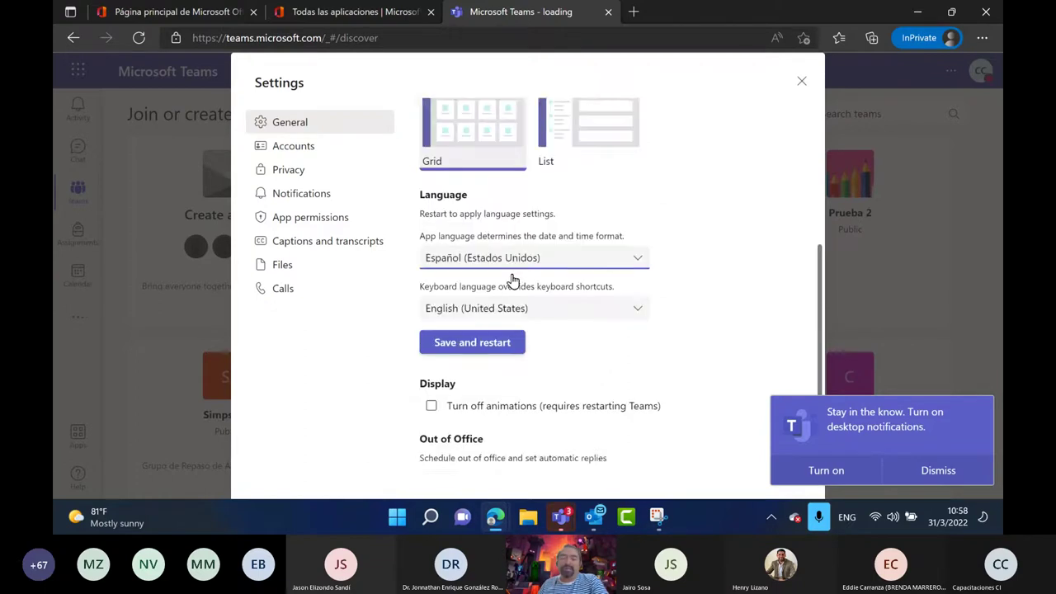
{"action": "left_click", "coordinate": [473, 356]}
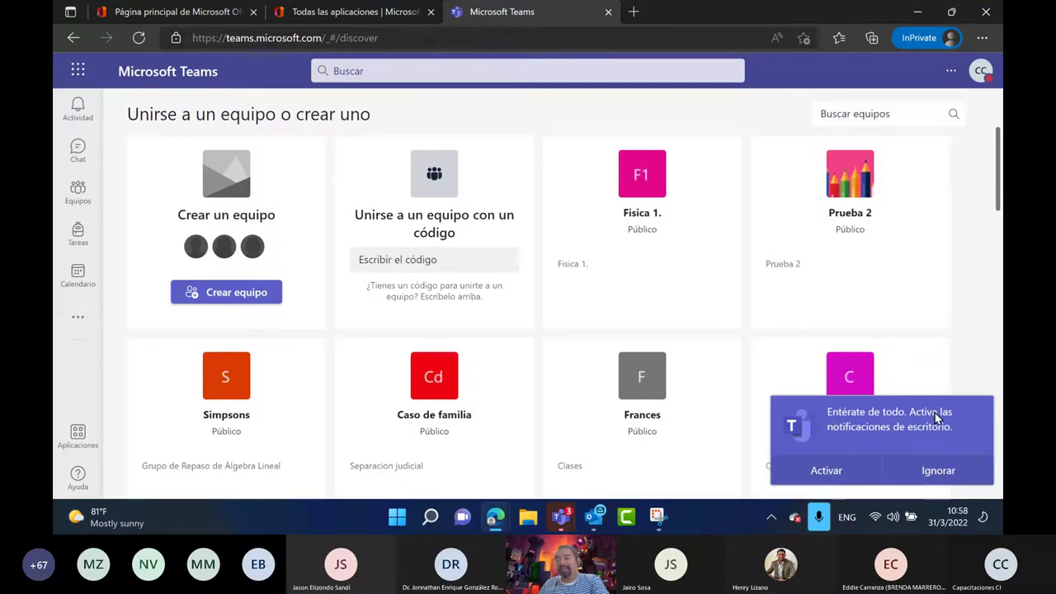
{"action": "left_click", "coordinate": [828, 474]}
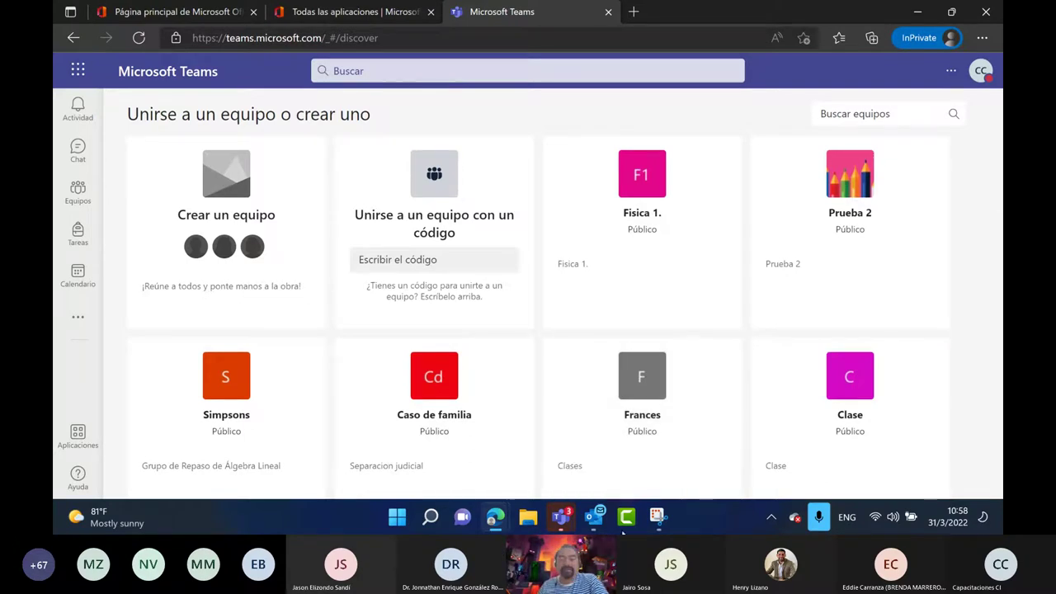
- Capture the whole Teams page from its header to the team cards with Snipping Tool
{"action": "left_click", "coordinate": [657, 517]}
{"action": "left_click", "coordinate": [99, 42]}
{"action": "left_click_drag", "start_coordinate": [59, 50], "coordinate": [999, 499]}
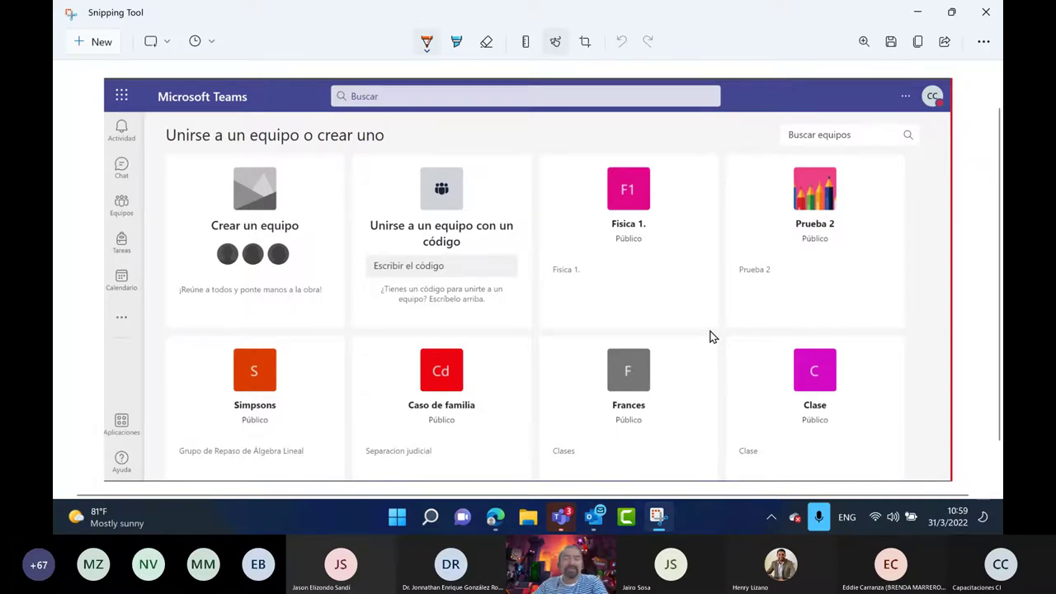
- Handwrite the underlined question "Cual es 1° paso Teams?" across the capture with a green pen
{"action": "left_click", "coordinate": [426, 41]}
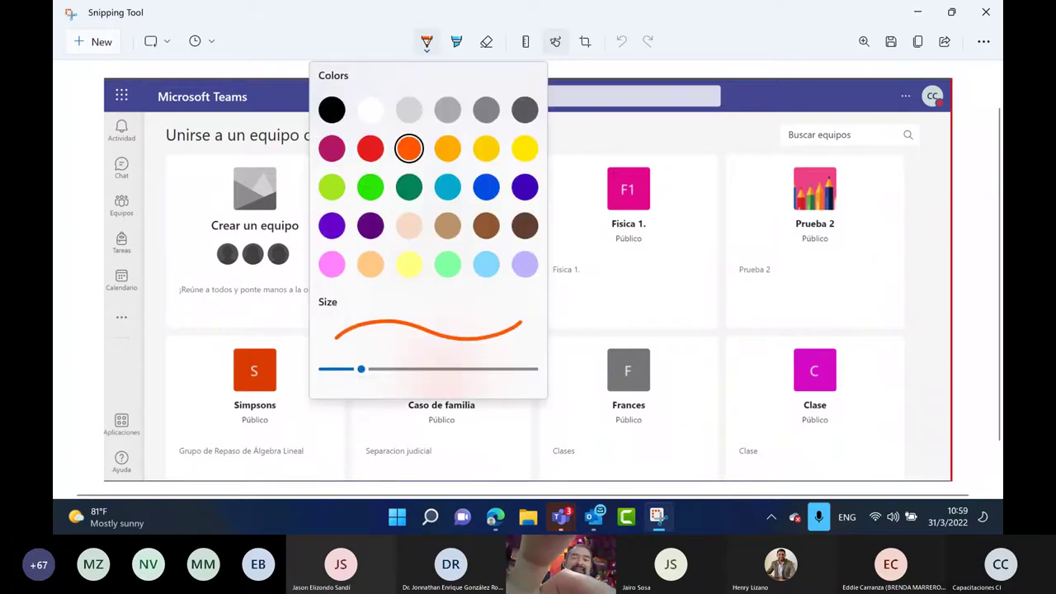
{"action": "left_click", "coordinate": [371, 189]}
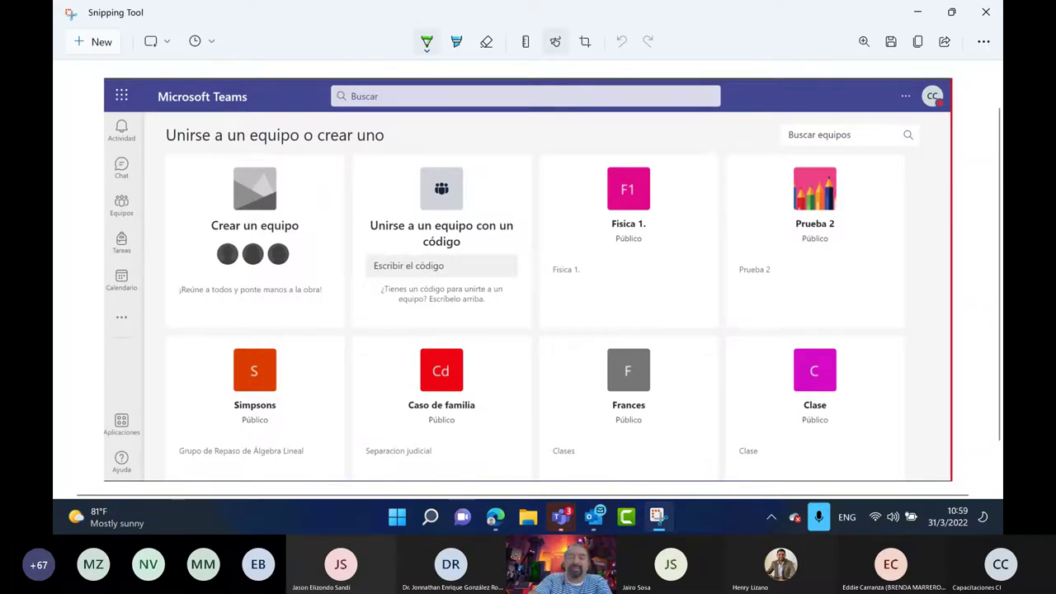
{"action": "mouse_move", "coordinate": [319, 240]}
{"action": "left_mouse_down"}
{"action": "mouse_move", "coordinate": [313, 261]}
{"action": "mouse_move", "coordinate": [354, 289]}
{"action": "mouse_move", "coordinate": [392, 277]}
{"action": "mouse_move", "coordinate": [429, 311]}
{"action": "left_mouse_up"}
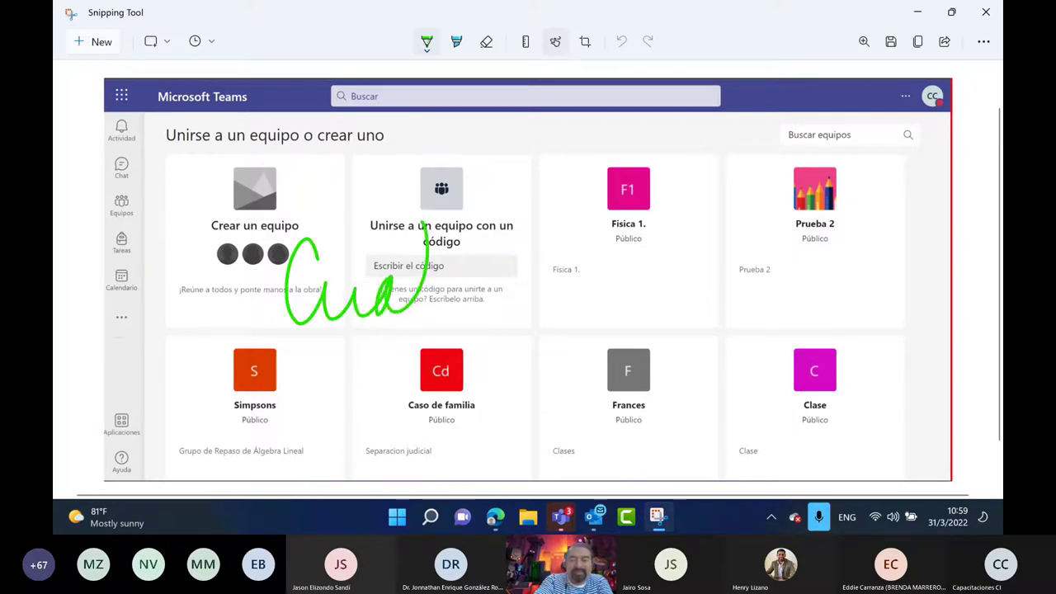
{"action": "left_click_drag", "start_coordinate": [459, 266], "coordinate": [523, 315]}
{"action": "left_click_drag", "start_coordinate": [565, 265], "coordinate": [566, 311]}
{"action": "left_click_drag", "start_coordinate": [590, 240], "coordinate": [586, 256]}
{"action": "mouse_move", "coordinate": [622, 257]}
{"action": "left_mouse_down"}
{"action": "mouse_move", "coordinate": [622, 318]}
{"action": "mouse_move", "coordinate": [626, 290]}
{"action": "mouse_move", "coordinate": [684, 310]}
{"action": "left_mouse_up"}
{"action": "left_click_drag", "start_coordinate": [711, 262], "coordinate": [688, 300]}
{"action": "mouse_move", "coordinate": [731, 260]}
{"action": "left_mouse_down"}
{"action": "mouse_move", "coordinate": [722, 296]}
{"action": "mouse_move", "coordinate": [733, 272]}
{"action": "left_mouse_up"}
{"action": "mouse_move", "coordinate": [802, 236]}
{"action": "left_mouse_down"}
{"action": "mouse_move", "coordinate": [805, 312]}
{"action": "mouse_move", "coordinate": [832, 222]}
{"action": "left_mouse_up"}
{"action": "left_click_drag", "start_coordinate": [817, 281], "coordinate": [835, 305]}
{"action": "mouse_move", "coordinate": [842, 281]}
{"action": "left_mouse_down"}
{"action": "mouse_move", "coordinate": [864, 301]}
{"action": "mouse_move", "coordinate": [891, 258]}
{"action": "left_mouse_up"}
{"action": "left_click_drag", "start_coordinate": [926, 214], "coordinate": [901, 268]}
{"action": "left_click_drag", "start_coordinate": [927, 183], "coordinate": [939, 241]}
{"action": "left_click", "coordinate": [947, 266]}
{"action": "left_click_drag", "start_coordinate": [249, 319], "coordinate": [922, 318]}
{"action": "left_click_drag", "start_coordinate": [236, 224], "coordinate": [252, 277]}
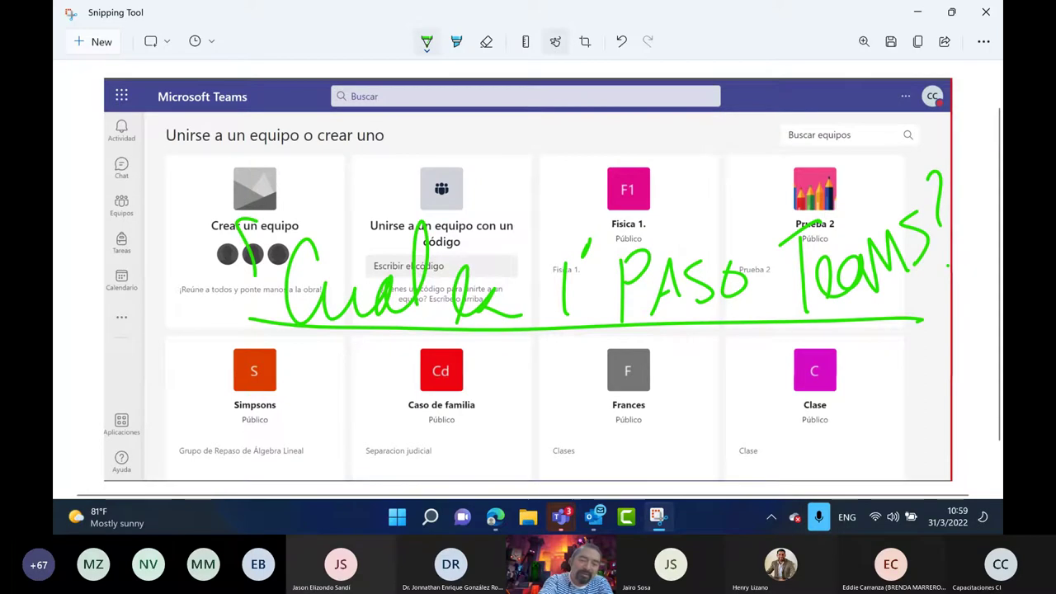
{"action": "left_click_drag", "start_coordinate": [238, 169], "coordinate": [235, 196]}
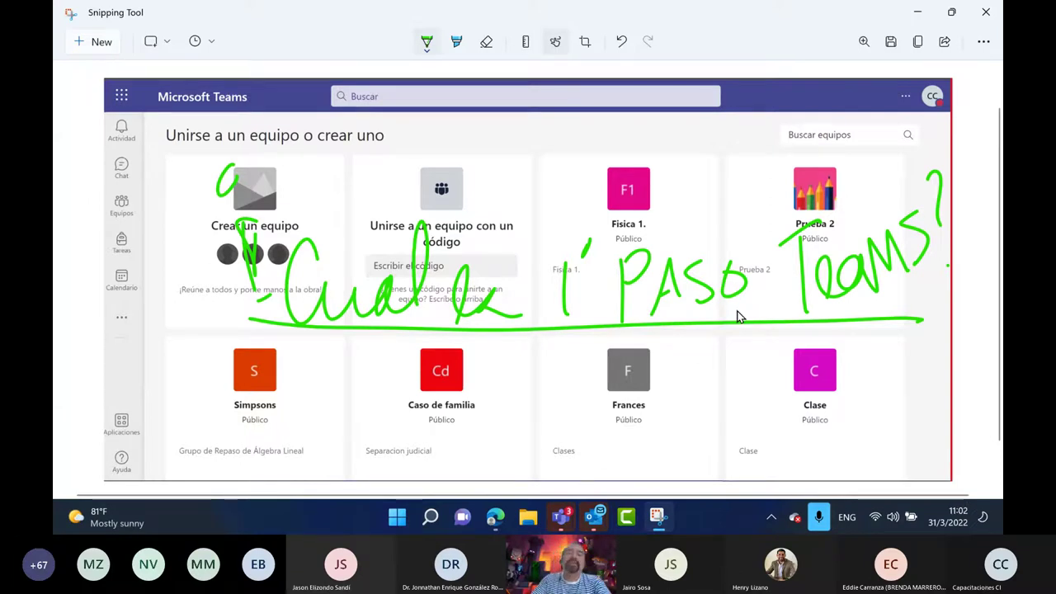
- Erase the green handwriting and its underline from the capture
{"action": "left_click", "coordinate": [457, 41]}
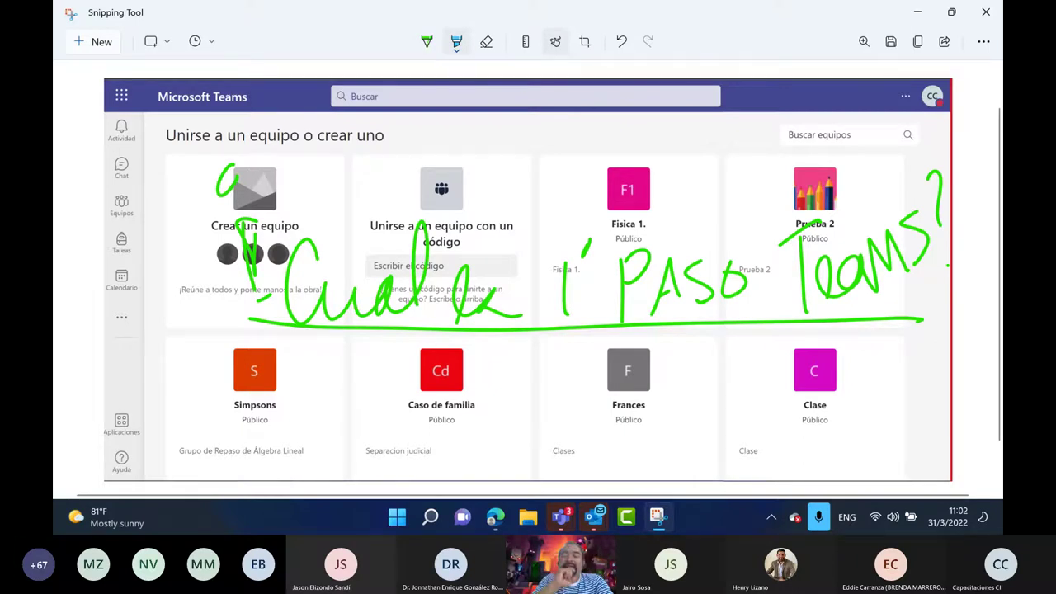
{"action": "left_click", "coordinate": [485, 41]}
{"action": "mouse_move", "coordinate": [226, 182]}
{"action": "left_mouse_down"}
{"action": "mouse_move", "coordinate": [248, 264]}
{"action": "mouse_move", "coordinate": [372, 284]}
{"action": "mouse_move", "coordinate": [428, 322]}
{"action": "mouse_move", "coordinate": [487, 297]}
{"action": "left_mouse_up"}
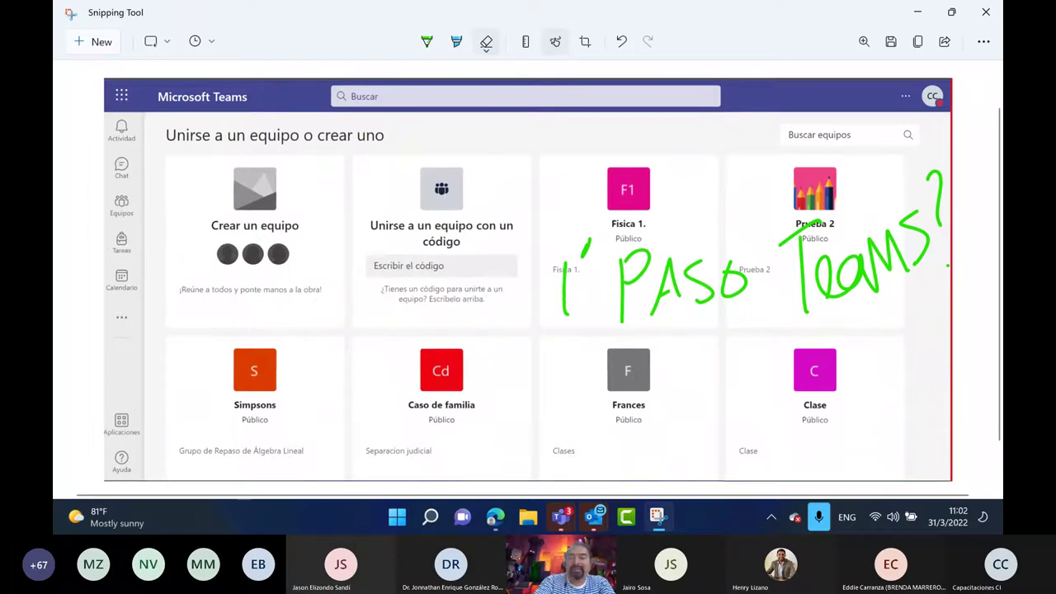
{"action": "mouse_move", "coordinate": [561, 289]}
{"action": "left_mouse_down"}
{"action": "mouse_move", "coordinate": [874, 264]}
{"action": "mouse_move", "coordinate": [916, 231]}
{"action": "mouse_move", "coordinate": [934, 185]}
{"action": "left_mouse_up"}
- Frame the Crear un equipo card with the blue highlighter and handwrite an underlined "Crear un equipo" over the cards beside it
{"action": "left_click", "coordinate": [456, 42]}
{"action": "mouse_move", "coordinate": [182, 140]}
{"action": "left_mouse_down"}
{"action": "mouse_move", "coordinate": [183, 296]}
{"action": "mouse_move", "coordinate": [280, 316]}
{"action": "mouse_move", "coordinate": [338, 183]}
{"action": "mouse_move", "coordinate": [272, 150]}
{"action": "mouse_move", "coordinate": [192, 149]}
{"action": "left_mouse_up"}
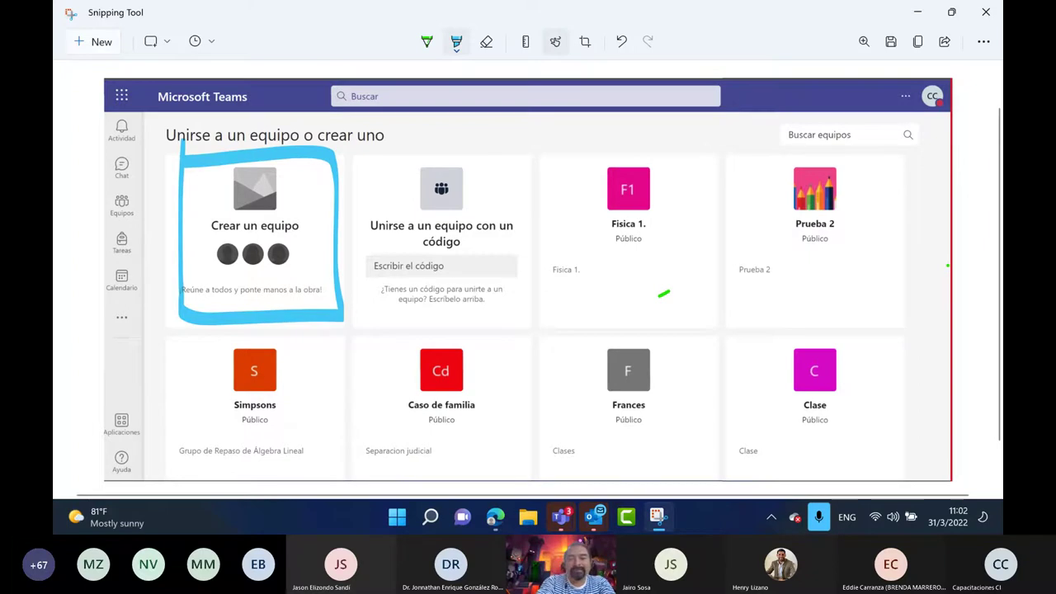
{"action": "left_click_drag", "start_coordinate": [486, 136], "coordinate": [759, 165]}
{"action": "left_click_drag", "start_coordinate": [542, 240], "coordinate": [544, 309]}
{"action": "mouse_move", "coordinate": [582, 260]}
{"action": "left_mouse_down"}
{"action": "mouse_move", "coordinate": [584, 376]}
{"action": "mouse_move", "coordinate": [640, 254]}
{"action": "mouse_move", "coordinate": [665, 285]}
{"action": "left_mouse_up"}
{"action": "mouse_move", "coordinate": [685, 247]}
{"action": "left_mouse_down"}
{"action": "mouse_move", "coordinate": [693, 329]}
{"action": "mouse_move", "coordinate": [746, 239]}
{"action": "mouse_move", "coordinate": [739, 265]}
{"action": "left_mouse_up"}
{"action": "left_click_drag", "start_coordinate": [812, 264], "coordinate": [872, 258]}
{"action": "mouse_move", "coordinate": [888, 201]}
{"action": "left_mouse_down"}
{"action": "mouse_move", "coordinate": [915, 171]}
{"action": "mouse_move", "coordinate": [922, 198]}
{"action": "left_mouse_up"}
{"action": "mouse_move", "coordinate": [925, 206]}
{"action": "left_mouse_down"}
{"action": "mouse_move", "coordinate": [901, 289]}
{"action": "mouse_move", "coordinate": [947, 266]}
{"action": "left_mouse_up"}
{"action": "mouse_move", "coordinate": [907, 213]}
{"action": "left_mouse_down"}
{"action": "mouse_move", "coordinate": [915, 229]}
{"action": "mouse_move", "coordinate": [965, 234]}
{"action": "left_mouse_up"}
{"action": "left_click_drag", "start_coordinate": [509, 375], "coordinate": [890, 302]}
- Handwrite "Grupo", a dividing stroke and further underlined words ending in "Materia" below the blue line
{"action": "mouse_move", "coordinate": [563, 402]}
{"action": "left_mouse_down"}
{"action": "mouse_move", "coordinate": [541, 452]}
{"action": "mouse_move", "coordinate": [626, 413]}
{"action": "mouse_move", "coordinate": [652, 478]}
{"action": "left_mouse_up"}
{"action": "left_click_drag", "start_coordinate": [660, 388], "coordinate": [684, 421]}
{"action": "left_click_drag", "start_coordinate": [729, 342], "coordinate": [729, 475]}
{"action": "left_click_drag", "start_coordinate": [774, 381], "coordinate": [747, 450]}
{"action": "left_click_drag", "start_coordinate": [831, 362], "coordinate": [843, 387]}
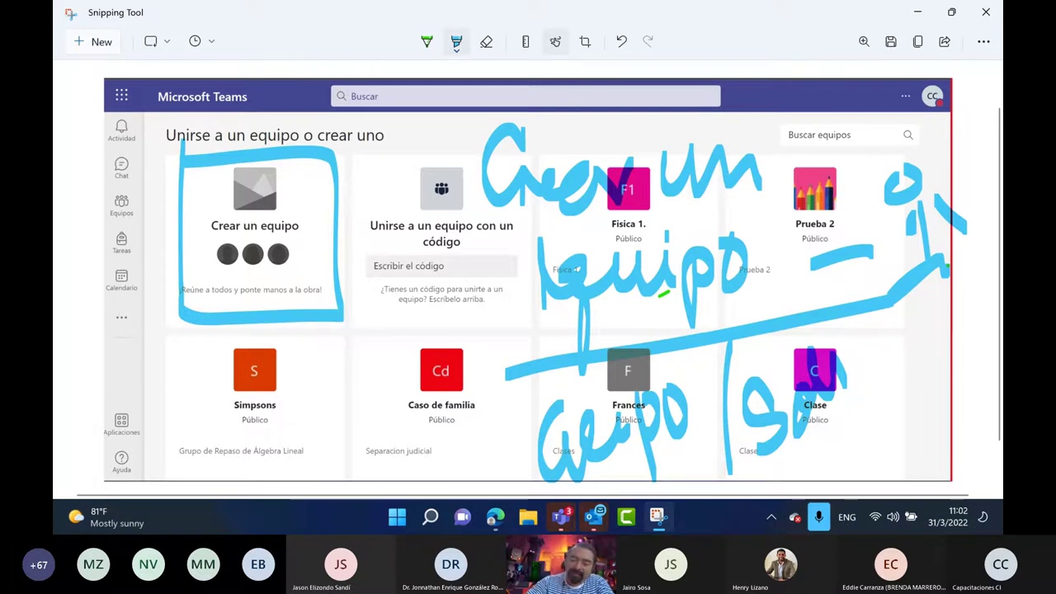
{"action": "left_click_drag", "start_coordinate": [792, 475], "coordinate": [973, 280]}
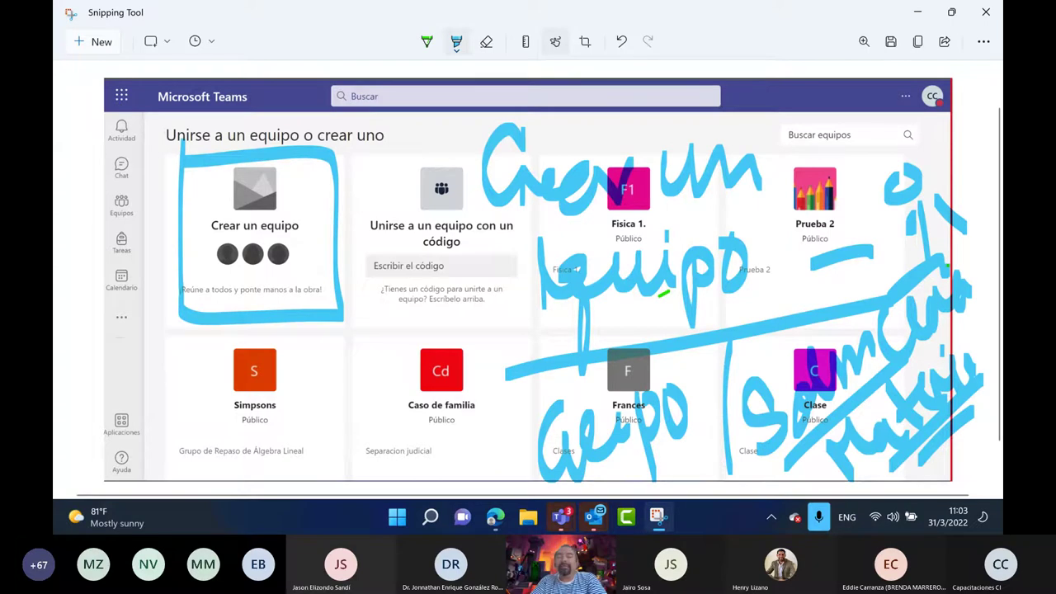
- With a red pen, draw a circled "1°" with an arrow to the handwritten text and outline the Crear un equipo card
{"action": "left_click", "coordinate": [426, 41]}
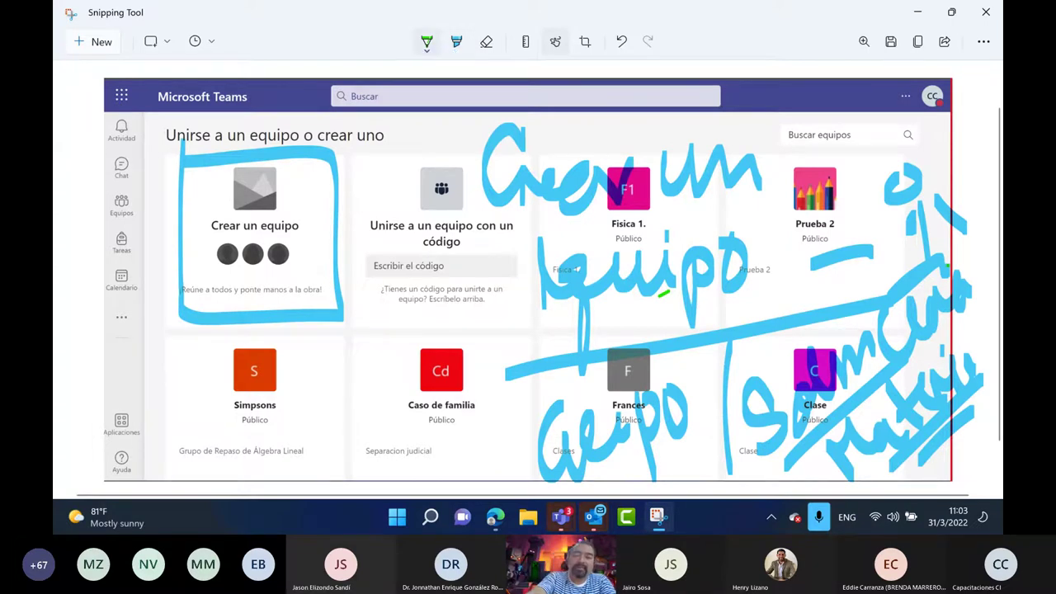
{"action": "left_click", "coordinate": [427, 42]}
{"action": "left_click", "coordinate": [371, 148]}
{"action": "mouse_move", "coordinate": [338, 165]}
{"action": "left_mouse_down"}
{"action": "mouse_move", "coordinate": [330, 208]}
{"action": "mouse_move", "coordinate": [395, 165]}
{"action": "mouse_move", "coordinate": [453, 146]}
{"action": "mouse_move", "coordinate": [452, 156]}
{"action": "left_mouse_up"}
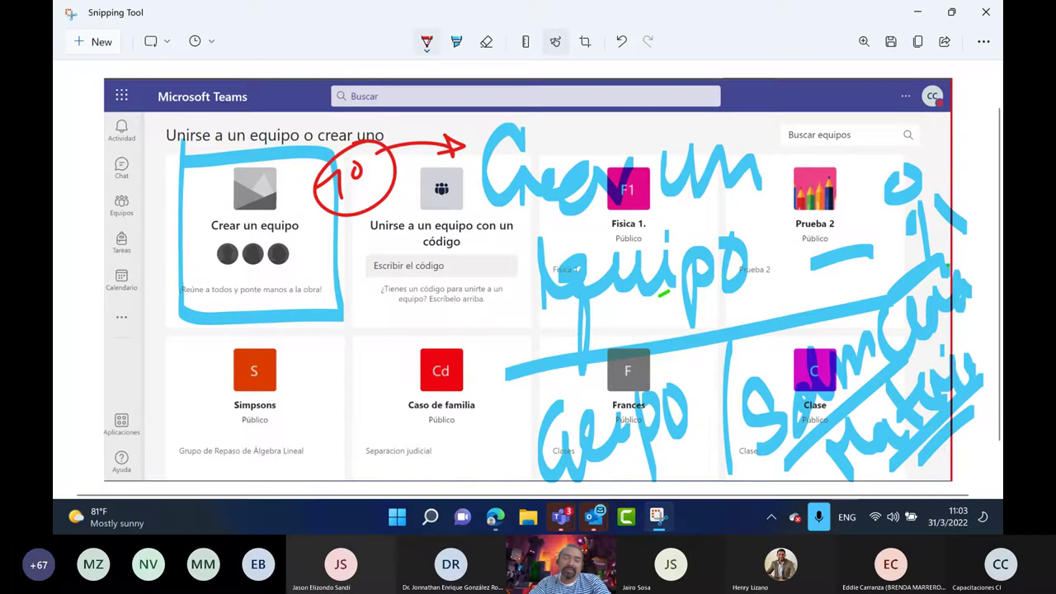
{"action": "mouse_move", "coordinate": [183, 148]}
{"action": "left_mouse_down"}
{"action": "mouse_move", "coordinate": [174, 328]}
{"action": "mouse_move", "coordinate": [347, 189]}
{"action": "mouse_move", "coordinate": [345, 147]}
{"action": "mouse_move", "coordinate": [185, 142]}
{"action": "left_mouse_up"}
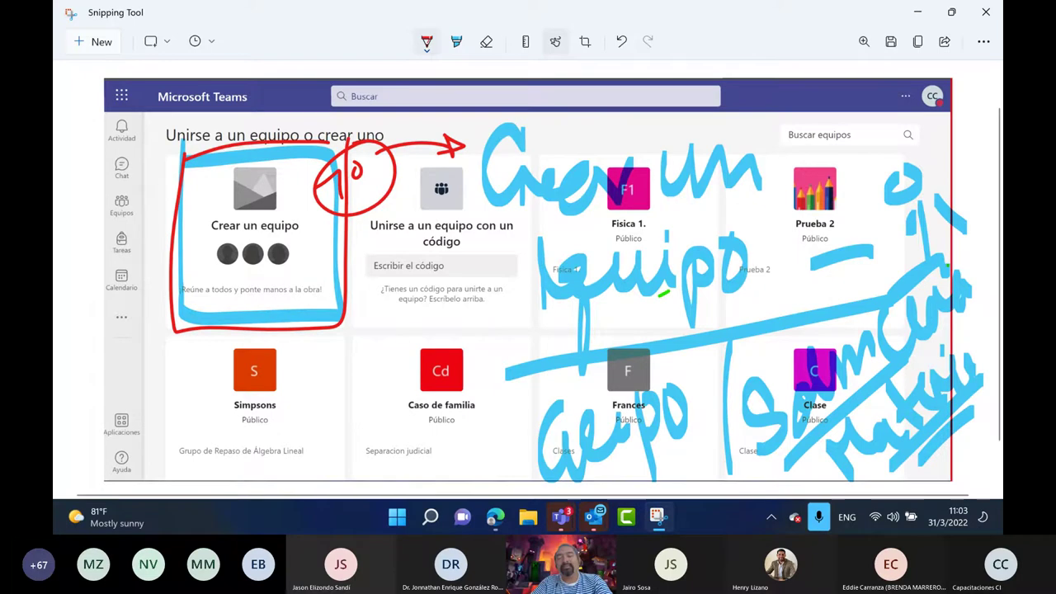
- Frame the Unirse a un equipo con un código card and mark its Escribir el código field with the green highlighter
{"action": "left_click", "coordinate": [456, 42]}
{"action": "left_click", "coordinate": [456, 41]}
{"action": "left_click", "coordinate": [401, 110]}
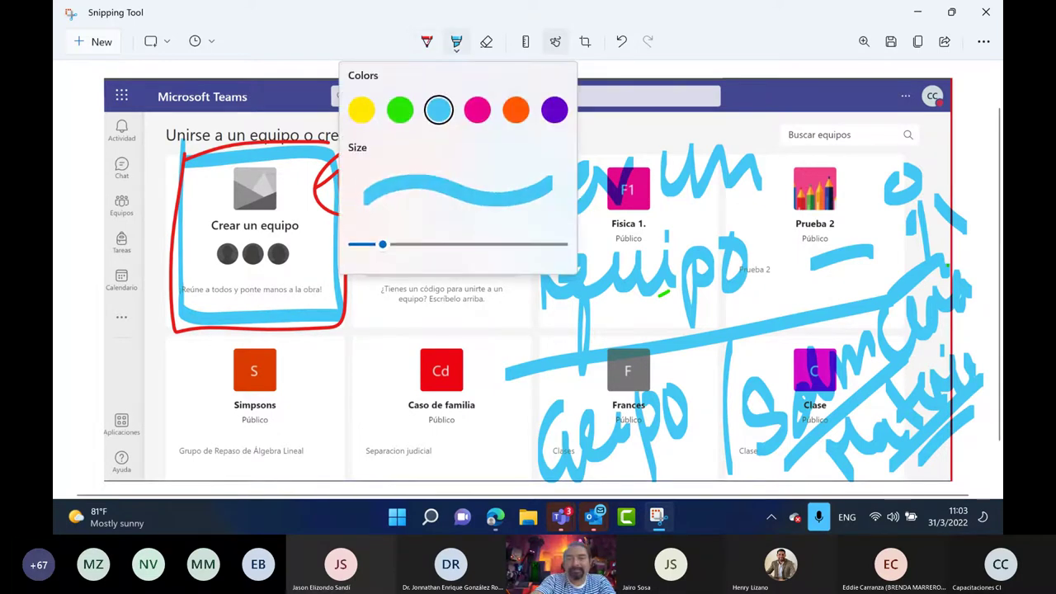
{"action": "mouse_move", "coordinate": [358, 208]}
{"action": "left_mouse_down"}
{"action": "mouse_move", "coordinate": [358, 262]}
{"action": "mouse_move", "coordinate": [418, 316]}
{"action": "mouse_move", "coordinate": [519, 313]}
{"action": "mouse_move", "coordinate": [356, 206]}
{"action": "left_mouse_up"}
{"action": "left_click_drag", "start_coordinate": [382, 268], "coordinate": [466, 264]}
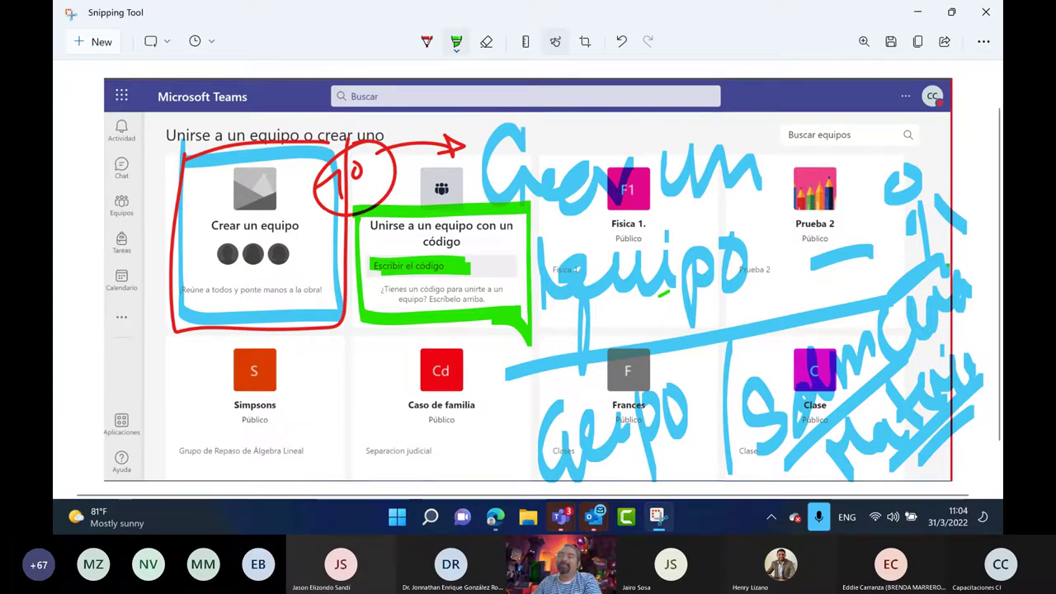
- Return to Teams, close the calendar reminders, and try the sample code FDSFSDGDFD in the team code field before clearing it
{"action": "left_click", "coordinate": [917, 12]}
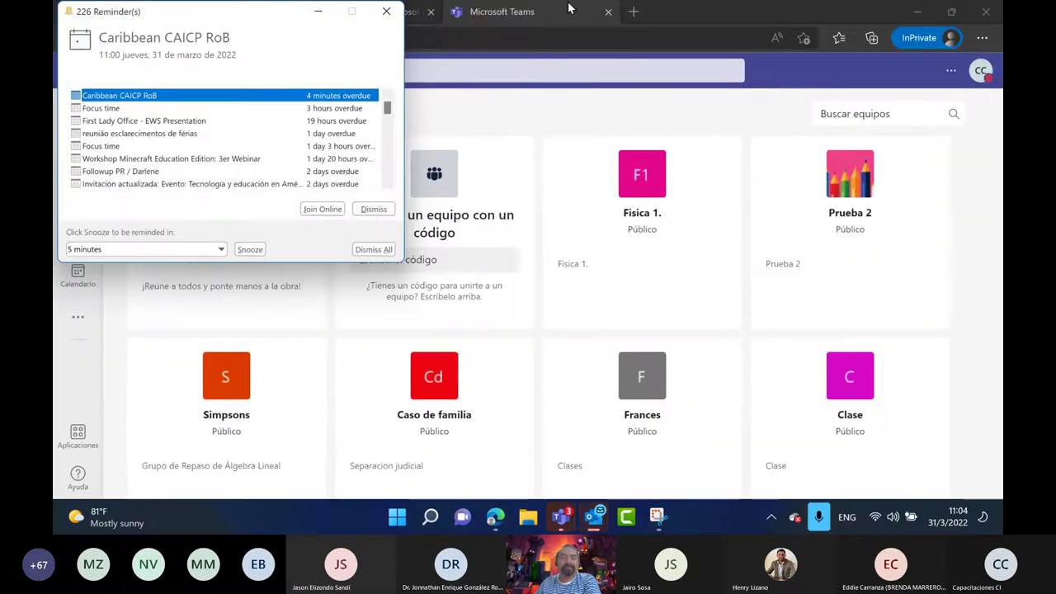
{"action": "left_click", "coordinate": [386, 10]}
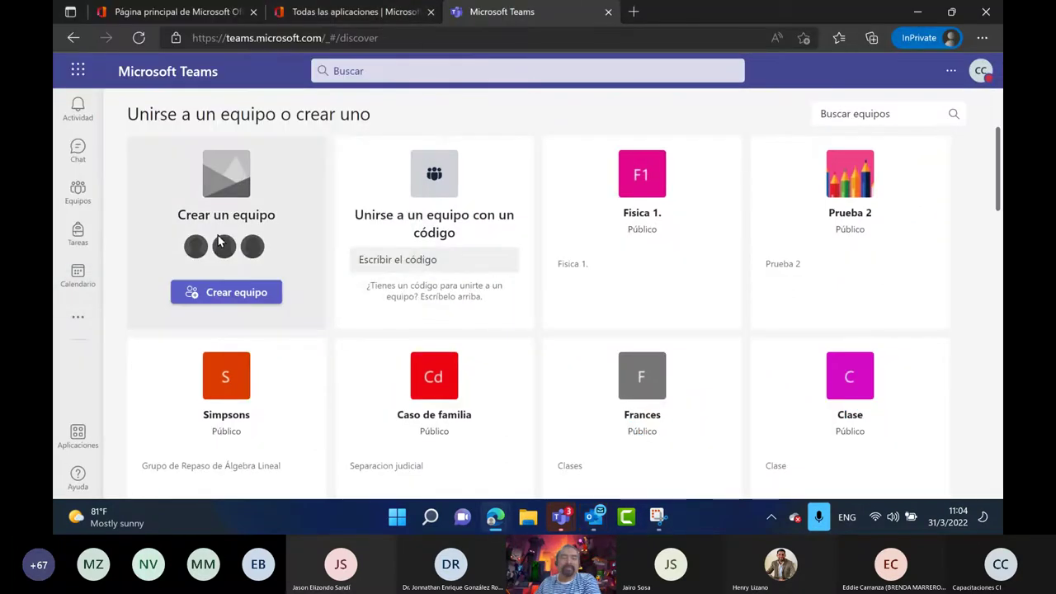
{"action": "left_click", "coordinate": [432, 259]}
{"action": "type", "text": "FDSFSDGDFD"}
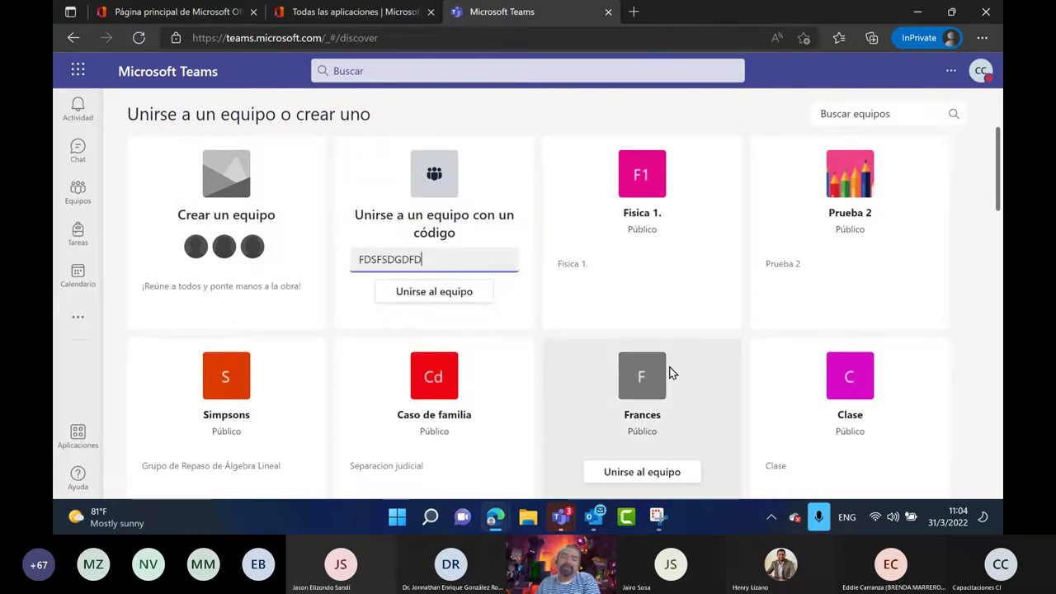
{"action": "left_click_drag", "start_coordinate": [440, 260], "coordinate": [350, 261]}
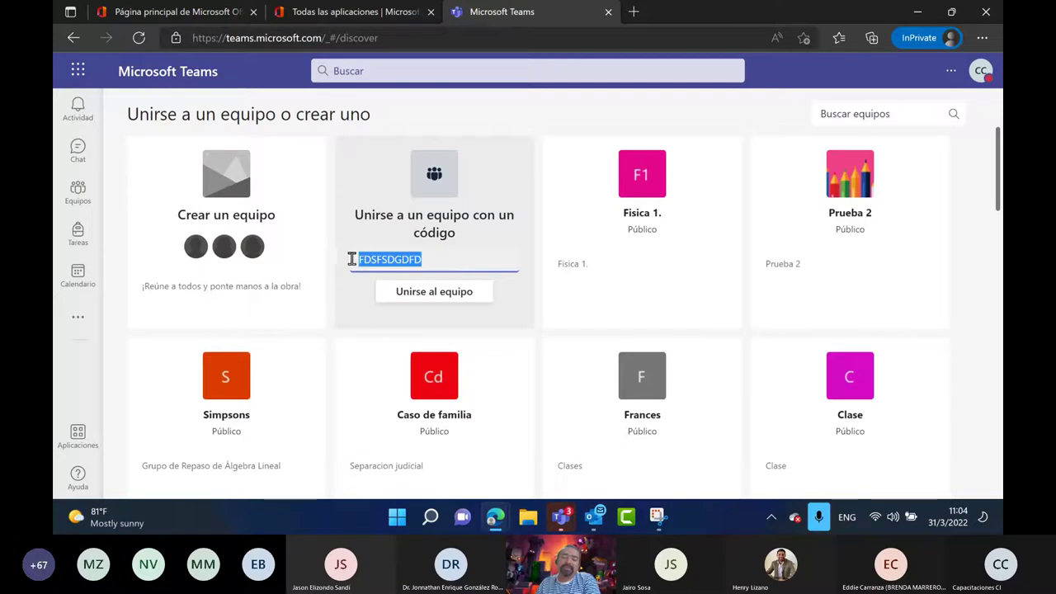
{"action": "key", "text": "BackSpace"}
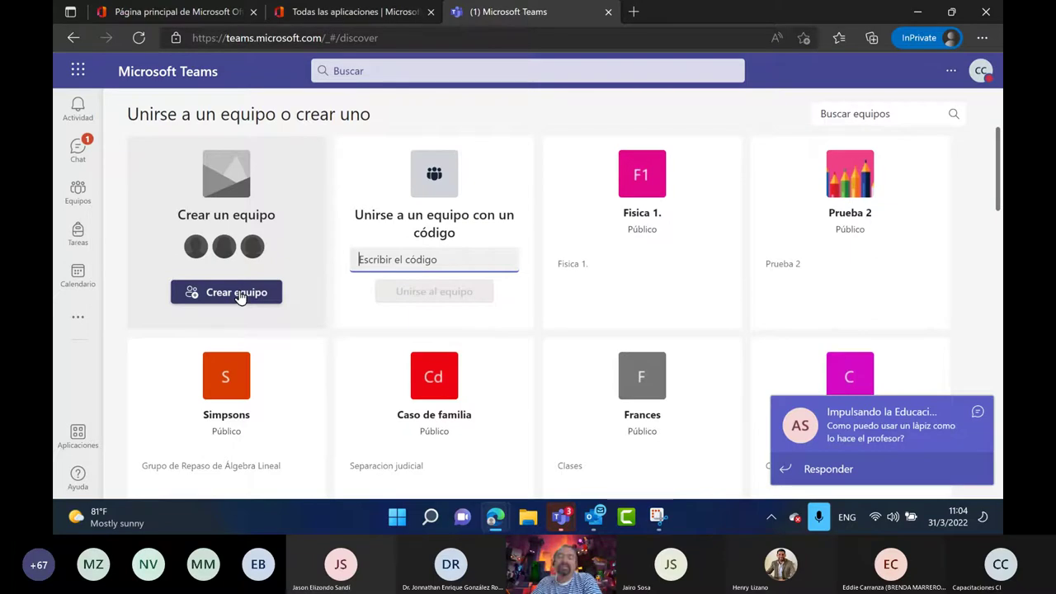
- Point out Snipping Tool in the Windows search suggestions, show its annotated capture again and return to Teams
{"action": "mouse_move", "coordinate": [430, 520]}
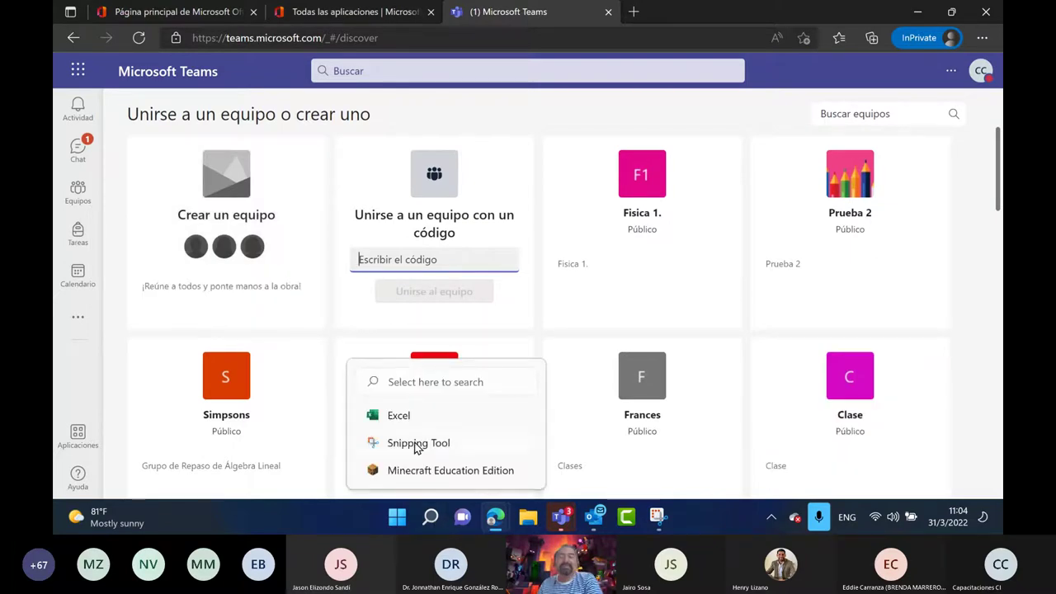
{"action": "mouse_move", "coordinate": [602, 476]}
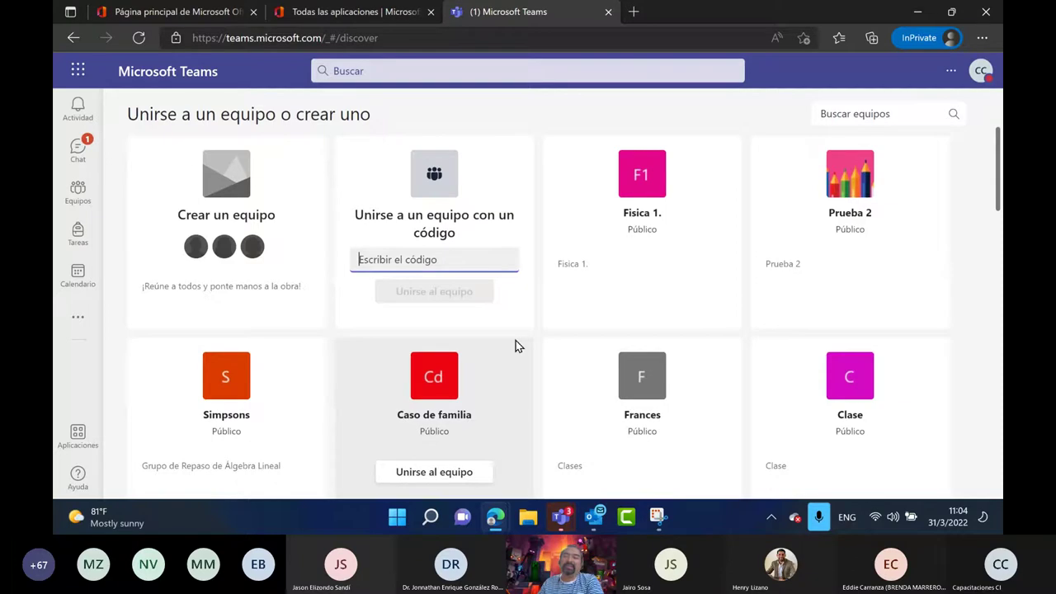
{"action": "left_click", "coordinate": [658, 519]}
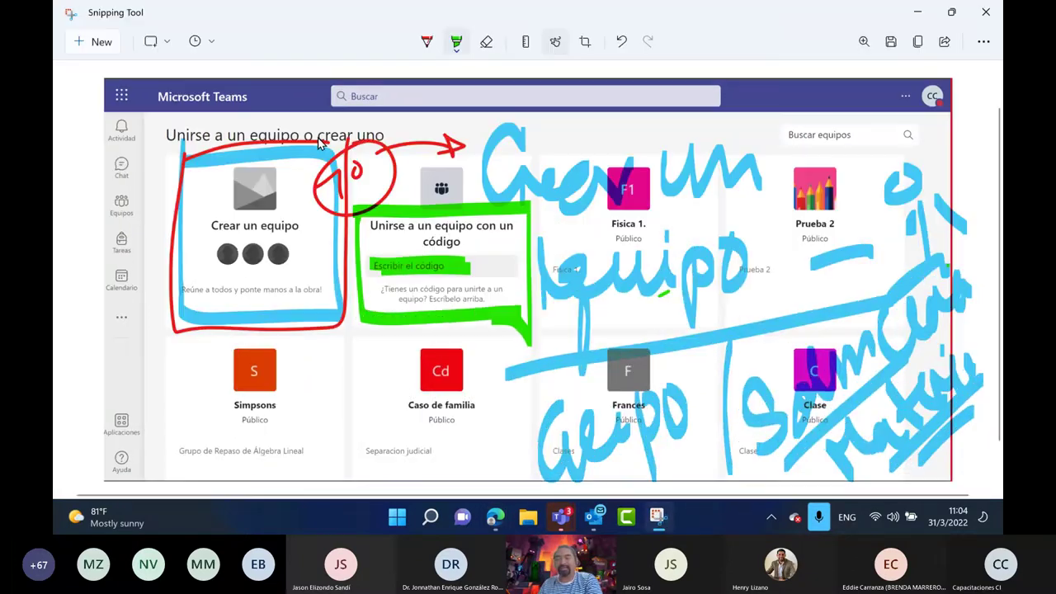
{"action": "left_click", "coordinate": [917, 13]}
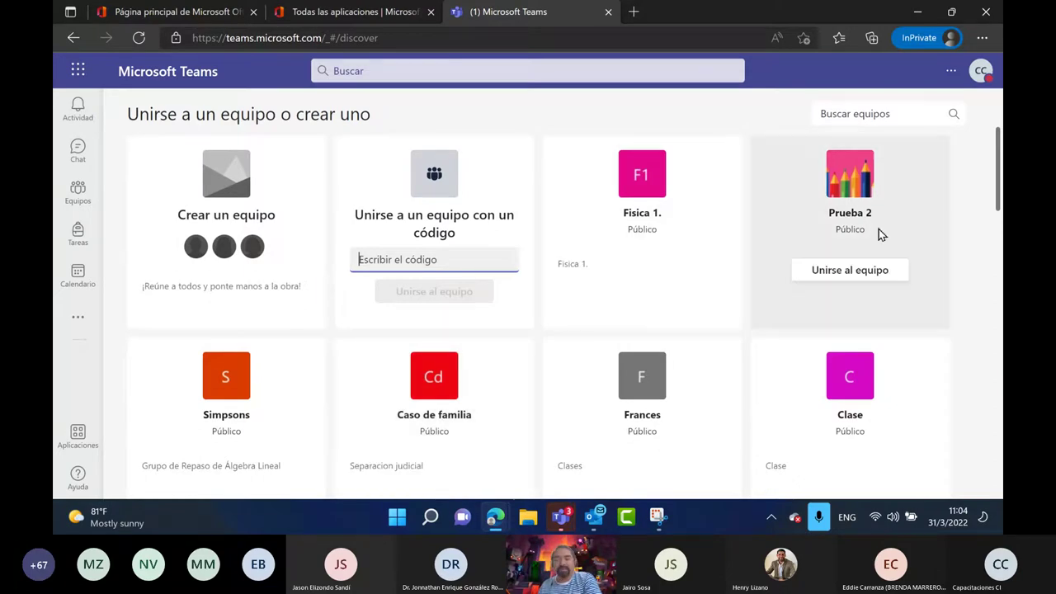
- Browse the public teams available to join down to the end of the list and view the account menu
{"action": "scroll", "coordinate": [424, 370], "scroll_direction": "down", "scroll_amount": 2}
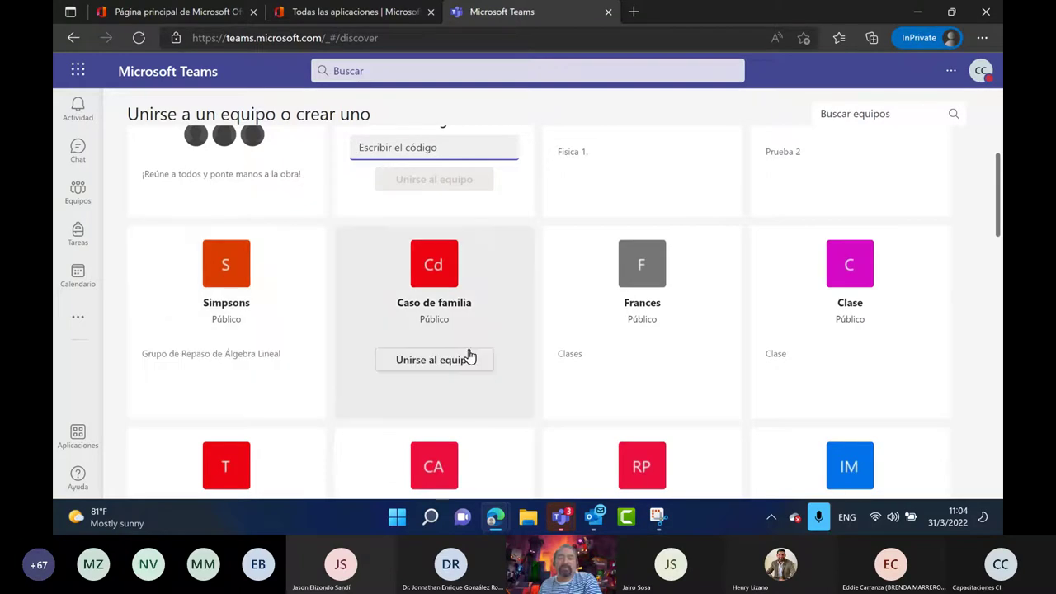
{"action": "scroll", "coordinate": [632, 361], "scroll_direction": "down", "scroll_amount": 3}
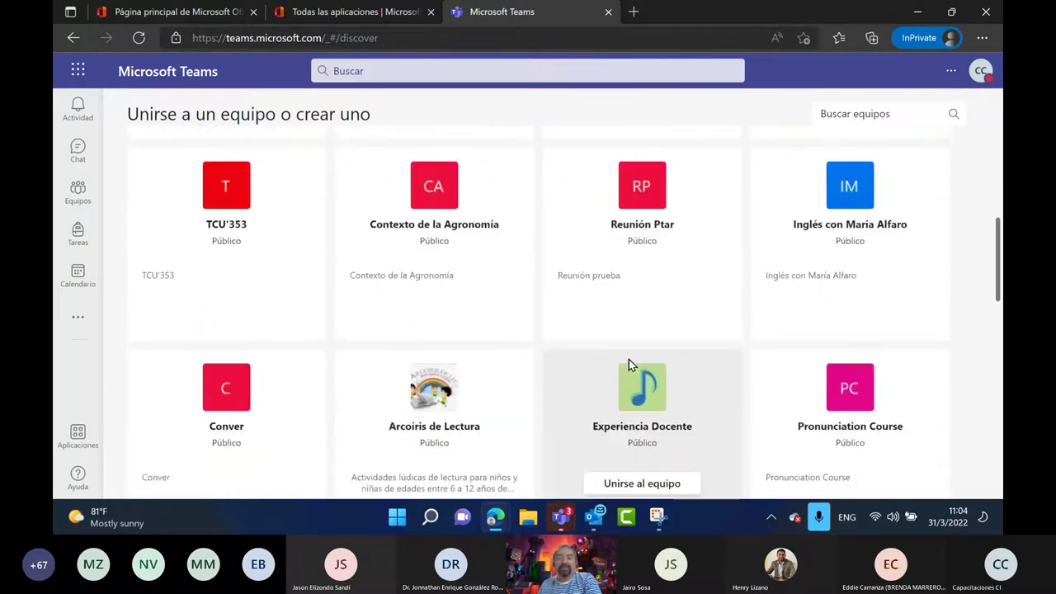
{"action": "scroll", "coordinate": [628, 363], "scroll_direction": "down", "scroll_amount": 5}
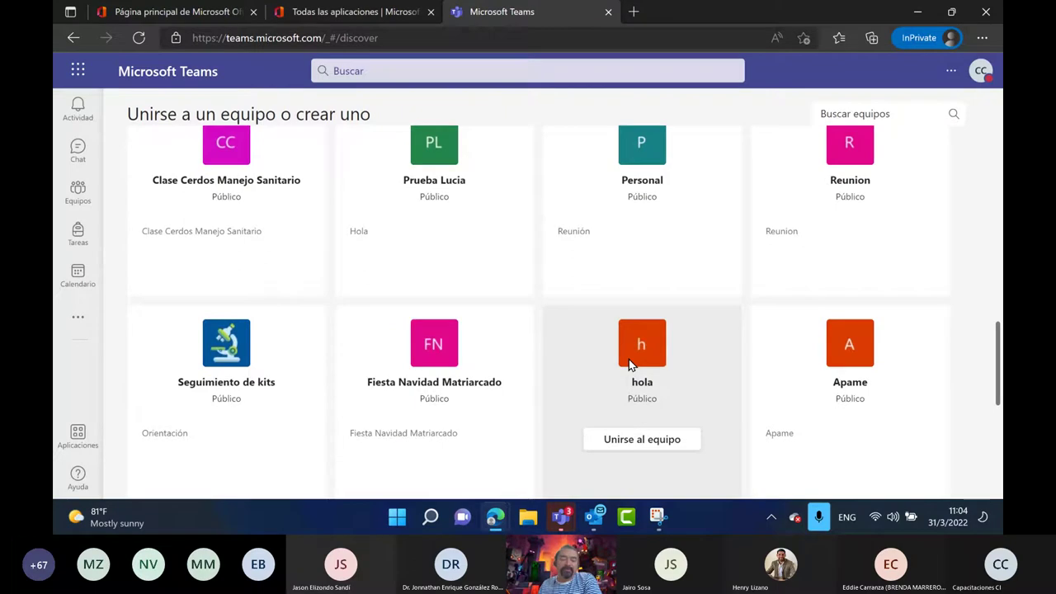
{"action": "scroll", "coordinate": [628, 359], "scroll_direction": "down", "scroll_amount": 5}
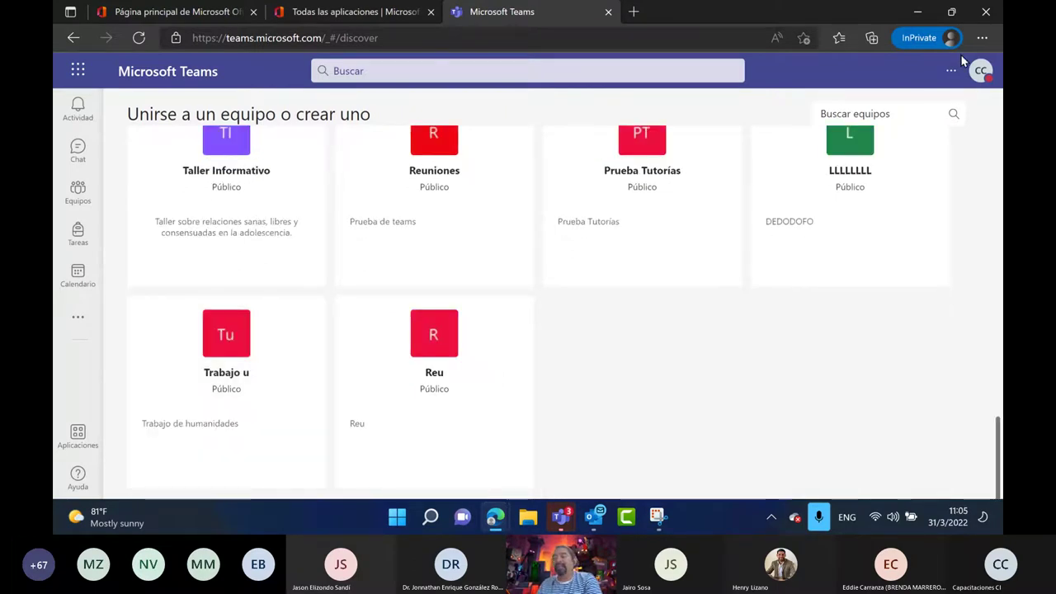
{"action": "left_click", "coordinate": [980, 71]}
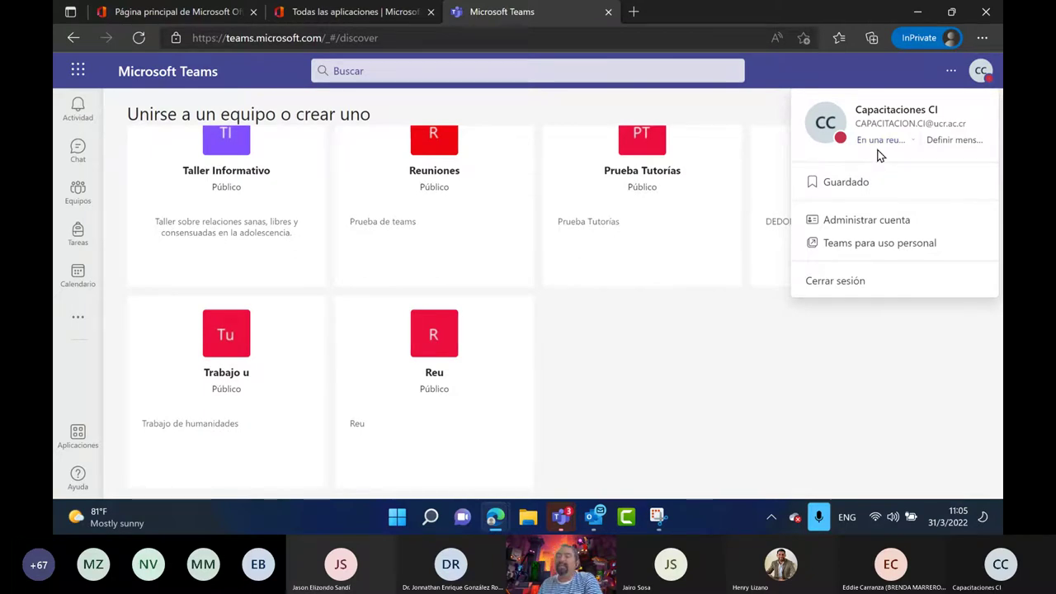
{"action": "scroll", "coordinate": [653, 400], "scroll_direction": "up", "scroll_amount": 5}
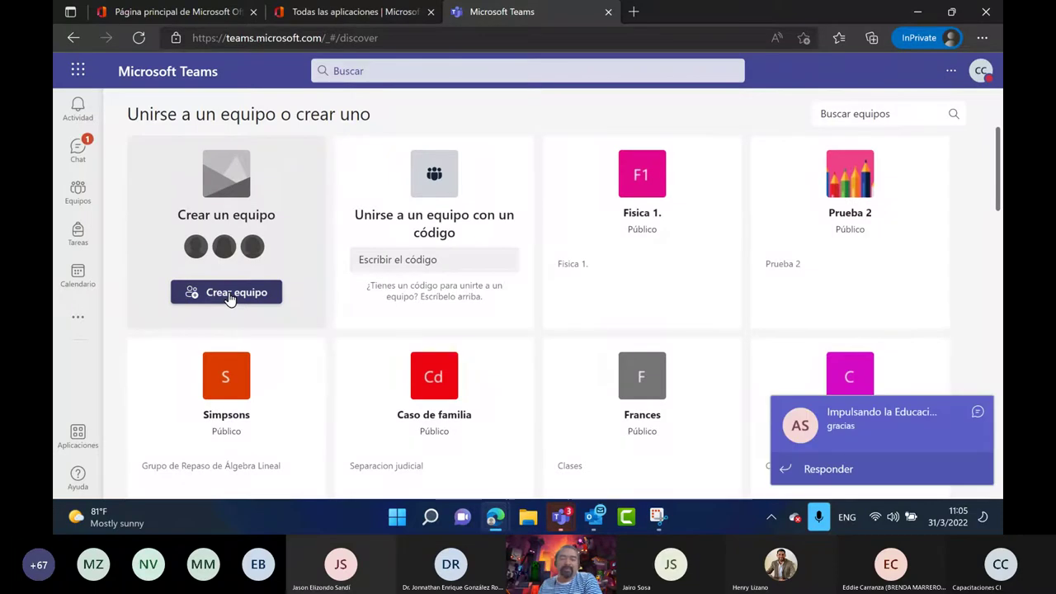
- Start creating a team and capture the Seleccionar un tipo de equipo dialog as a new snip in Snipping Tool
{"action": "left_click", "coordinate": [231, 294]}
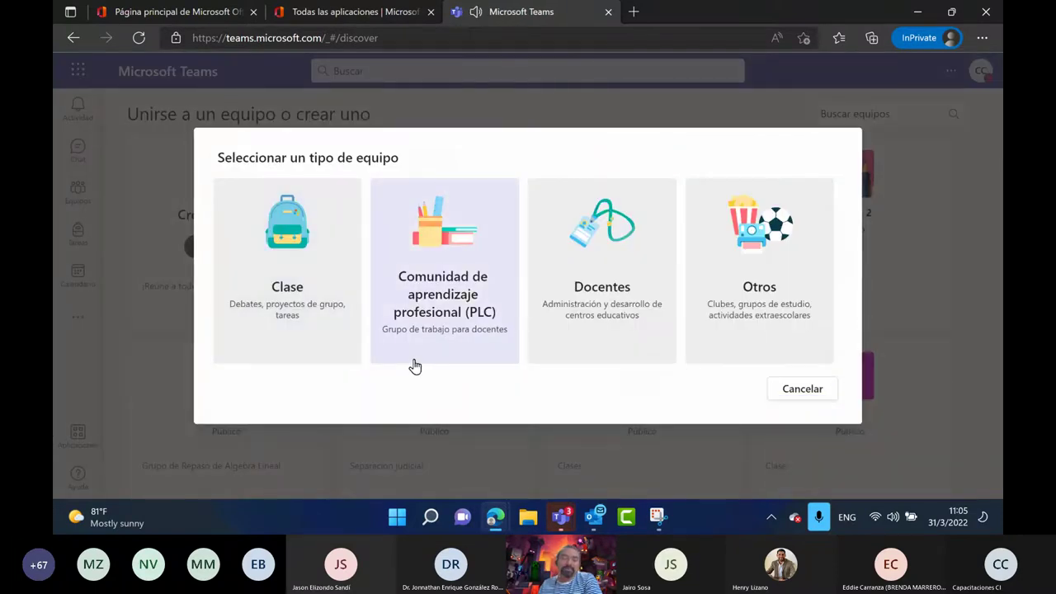
{"action": "left_click", "coordinate": [657, 517]}
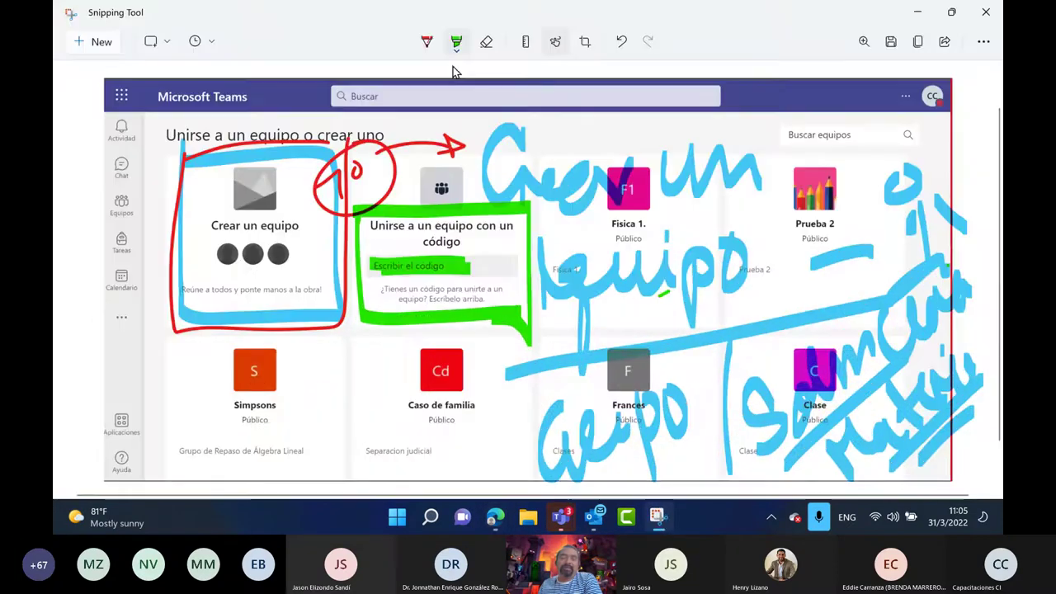
{"action": "left_click", "coordinate": [97, 43]}
{"action": "left_click_drag", "start_coordinate": [155, 97], "coordinate": [906, 459]}
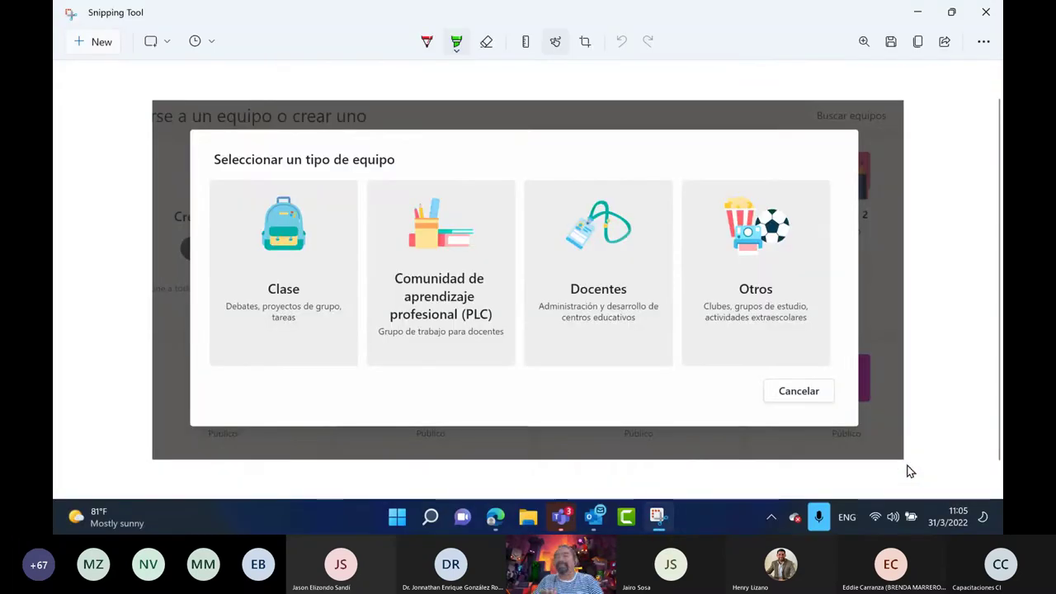
- With a green pen, draw a circled "4" and arrows from it to the Clase, Comunidad de aprendizaje profesional and Docentes cards
{"action": "left_click", "coordinate": [427, 42]}
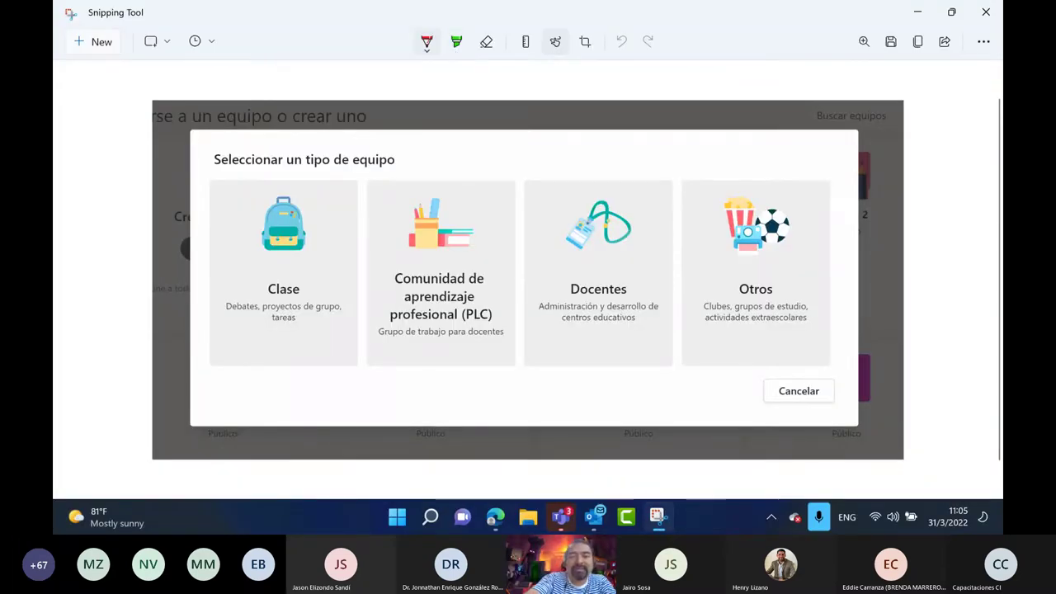
{"action": "left_click", "coordinate": [427, 41]}
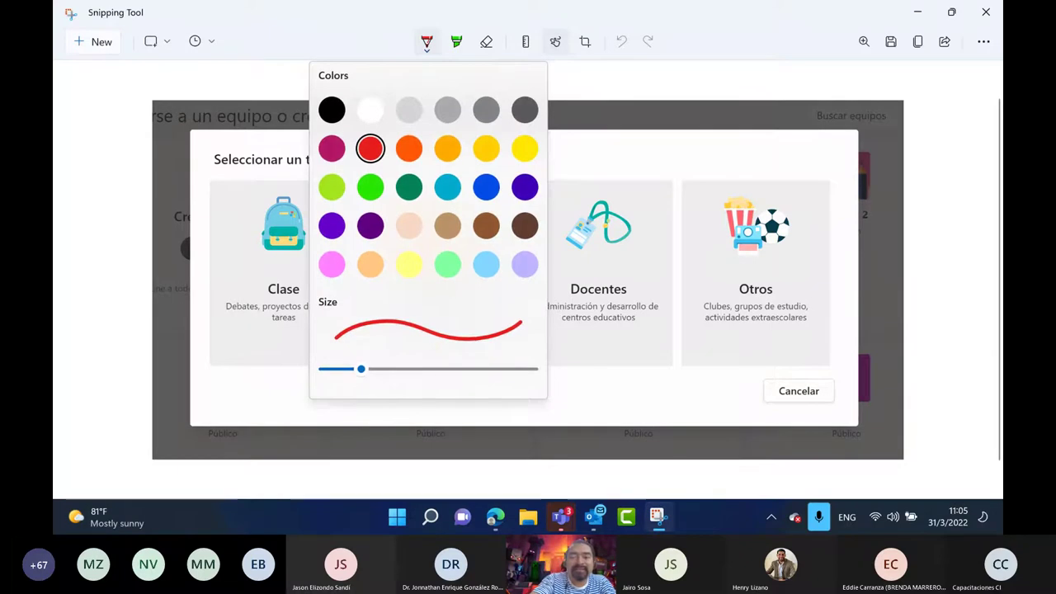
{"action": "left_click", "coordinate": [370, 187]}
{"action": "mouse_move", "coordinate": [180, 95]}
{"action": "left_mouse_down"}
{"action": "mouse_move", "coordinate": [176, 108]}
{"action": "mouse_move", "coordinate": [205, 139]}
{"action": "mouse_move", "coordinate": [198, 157]}
{"action": "mouse_move", "coordinate": [175, 88]}
{"action": "left_mouse_up"}
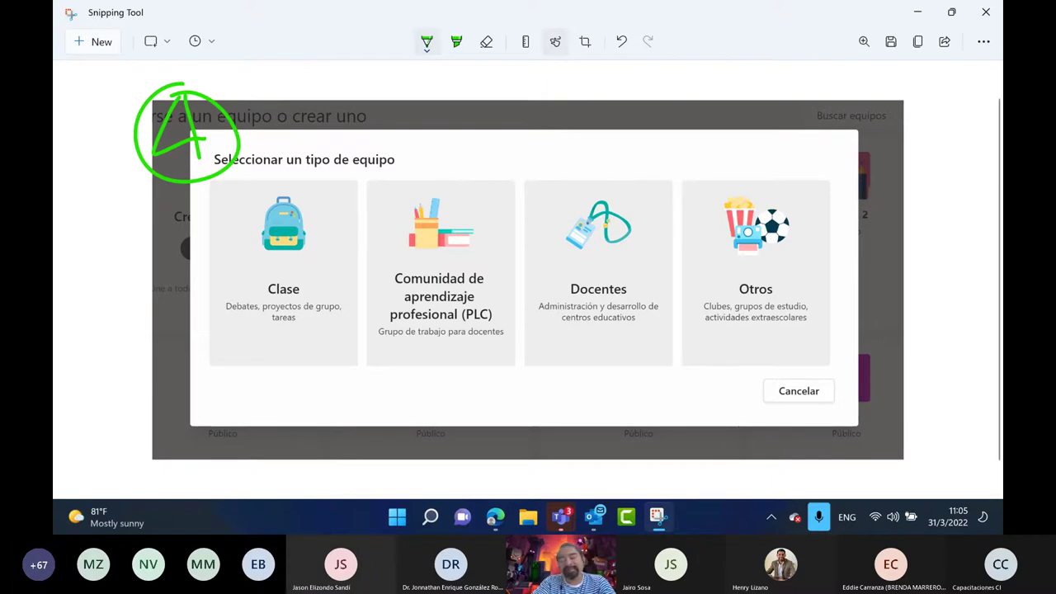
{"action": "left_click_drag", "start_coordinate": [237, 116], "coordinate": [282, 161]}
{"action": "left_click_drag", "start_coordinate": [292, 145], "coordinate": [282, 161]}
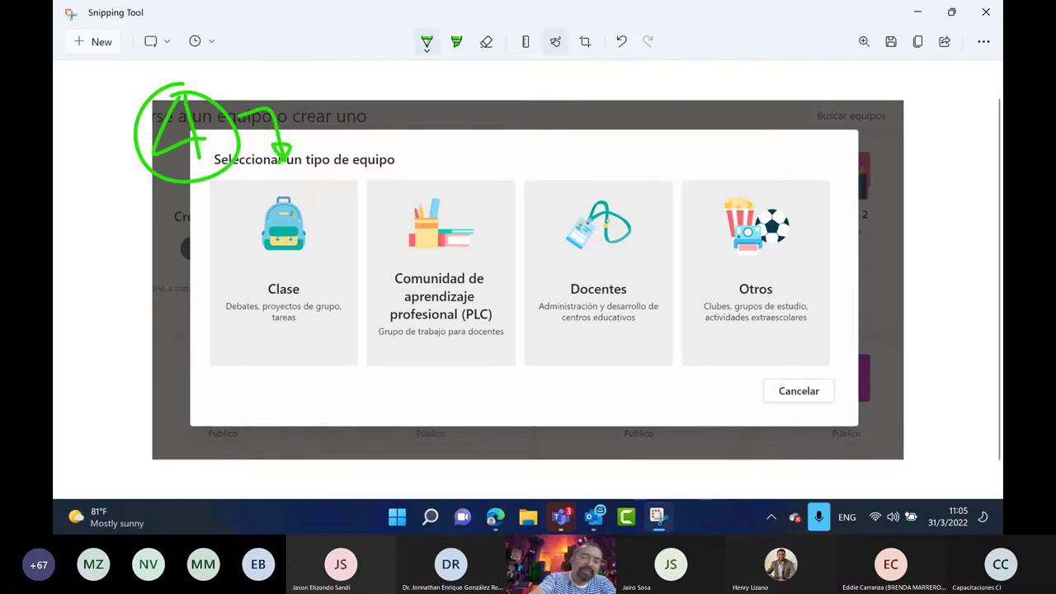
{"action": "mouse_move", "coordinate": [279, 106]}
{"action": "left_mouse_down"}
{"action": "mouse_move", "coordinate": [404, 102]}
{"action": "mouse_move", "coordinate": [421, 172]}
{"action": "left_mouse_up"}
{"action": "left_click_drag", "start_coordinate": [440, 151], "coordinate": [422, 173]}
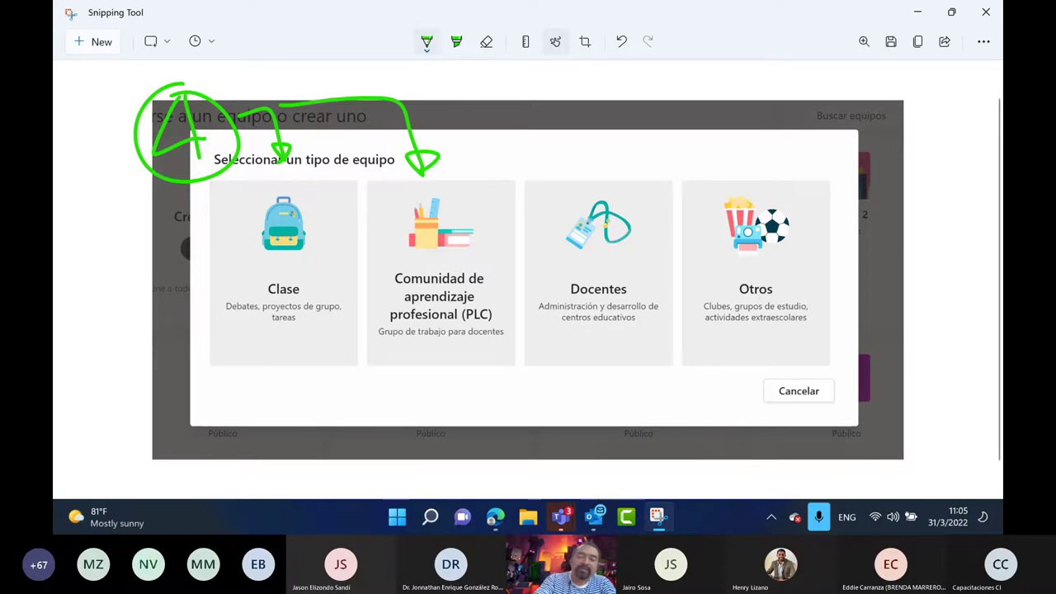
{"action": "left_click_drag", "start_coordinate": [408, 104], "coordinate": [605, 165]}
- Write "Staff" with a double underline on the Docentes card and highlight the card's description in yellow
{"action": "mouse_move", "coordinate": [559, 346]}
{"action": "left_mouse_down"}
{"action": "mouse_move", "coordinate": [540, 373]}
{"action": "mouse_move", "coordinate": [579, 368]}
{"action": "left_mouse_up"}
{"action": "mouse_move", "coordinate": [561, 348]}
{"action": "left_mouse_down"}
{"action": "mouse_move", "coordinate": [583, 345]}
{"action": "mouse_move", "coordinate": [595, 366]}
{"action": "left_mouse_up"}
{"action": "left_click_drag", "start_coordinate": [597, 327], "coordinate": [610, 369]}
{"action": "mouse_move", "coordinate": [588, 343]}
{"action": "left_mouse_down"}
{"action": "mouse_move", "coordinate": [612, 338]}
{"action": "mouse_move", "coordinate": [623, 320]}
{"action": "left_mouse_up"}
{"action": "mouse_move", "coordinate": [576, 386]}
{"action": "left_mouse_down"}
{"action": "mouse_move", "coordinate": [630, 363]}
{"action": "mouse_move", "coordinate": [615, 382]}
{"action": "left_mouse_up"}
{"action": "left_click", "coordinate": [456, 41]}
{"action": "left_click", "coordinate": [457, 41]}
{"action": "left_click", "coordinate": [362, 110]}
{"action": "mouse_move", "coordinate": [536, 306]}
{"action": "left_mouse_down"}
{"action": "mouse_move", "coordinate": [658, 306]}
{"action": "mouse_move", "coordinate": [649, 317]}
{"action": "left_mouse_up"}
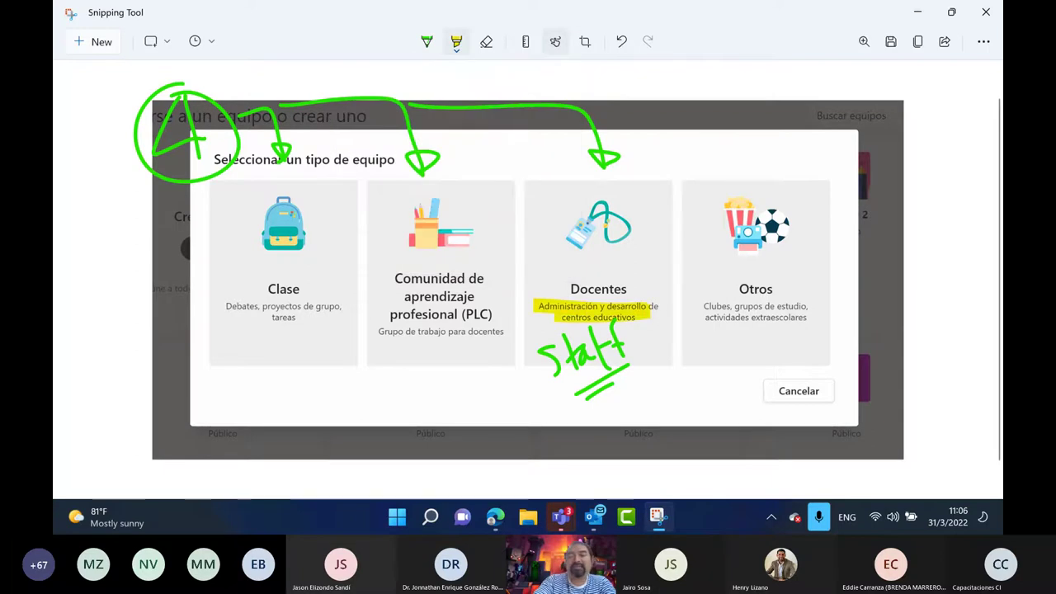
- Extend the green pen arrows with one more pointing to the Otros card
{"action": "left_click", "coordinate": [426, 41]}
{"action": "mouse_move", "coordinate": [586, 118]}
{"action": "left_mouse_down"}
{"action": "mouse_move", "coordinate": [756, 119]}
{"action": "mouse_move", "coordinate": [781, 177]}
{"action": "left_mouse_up"}
{"action": "left_click_drag", "start_coordinate": [765, 153], "coordinate": [797, 159]}
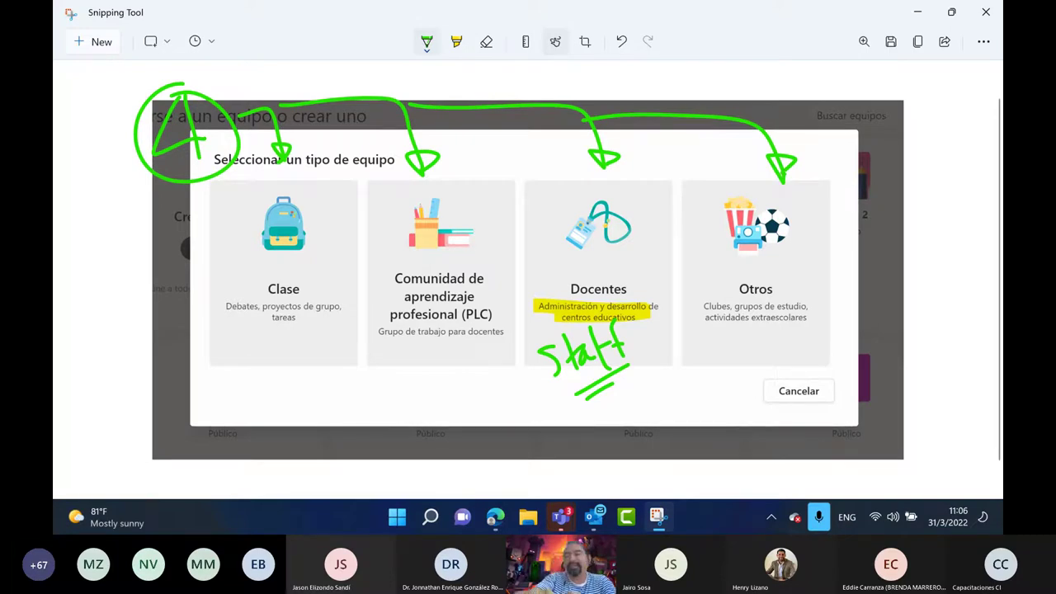
- With a light green pen, write a double-underlined "K12" beside the dialog and draw a large arrow to the Otros card
{"action": "left_click", "coordinate": [426, 42]}
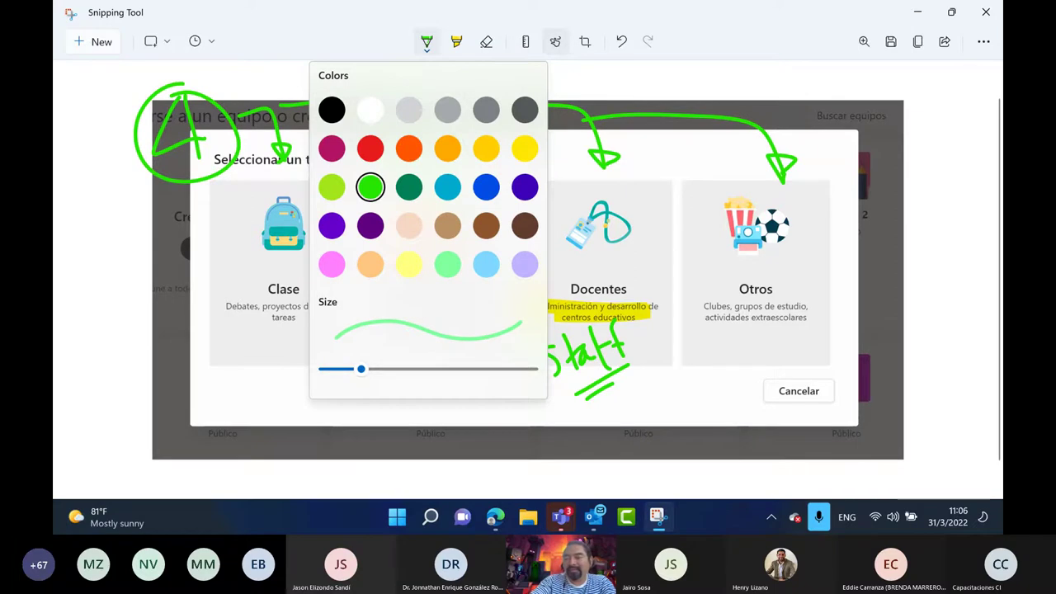
{"action": "left_click_drag", "start_coordinate": [886, 93], "coordinate": [892, 132]}
{"action": "left_click_drag", "start_coordinate": [909, 92], "coordinate": [906, 130]}
{"action": "left_click_drag", "start_coordinate": [917, 89], "coordinate": [941, 115]}
{"action": "left_click_drag", "start_coordinate": [901, 150], "coordinate": [948, 130]}
{"action": "left_click_drag", "start_coordinate": [903, 172], "coordinate": [955, 145]}
{"action": "left_click_drag", "start_coordinate": [940, 197], "coordinate": [823, 269]}
{"action": "left_click_drag", "start_coordinate": [938, 229], "coordinate": [820, 287]}
{"action": "left_click_drag", "start_coordinate": [871, 266], "coordinate": [805, 285]}
- Write "HE" with a double underline in light green beside the Otros card
{"action": "left_click_drag", "start_coordinate": [911, 266], "coordinate": [907, 305]}
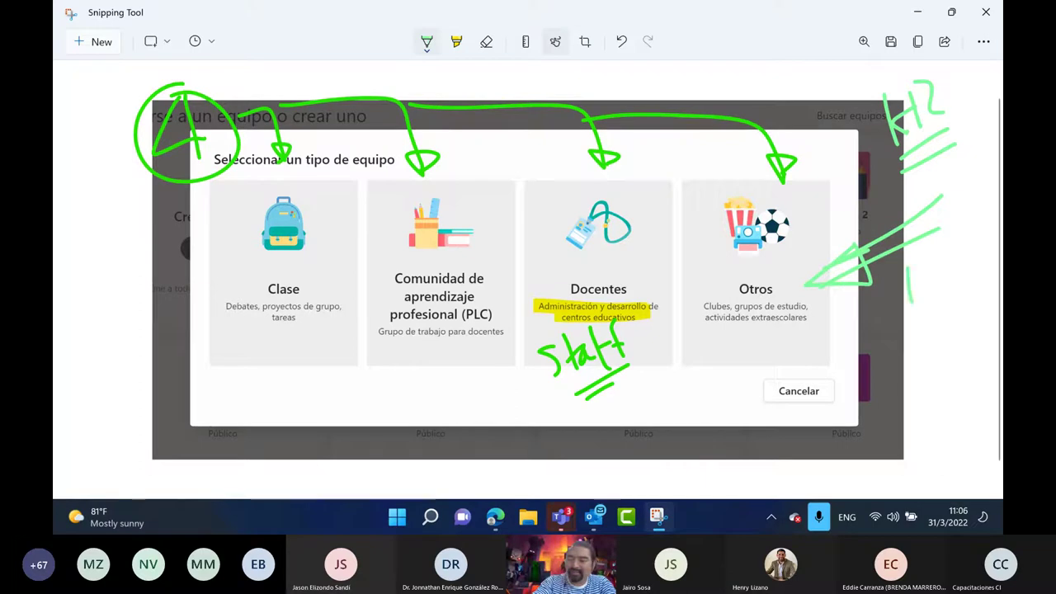
{"action": "left_click_drag", "start_coordinate": [926, 259], "coordinate": [924, 290]}
{"action": "left_click_drag", "start_coordinate": [909, 282], "coordinate": [964, 252]}
{"action": "mouse_move", "coordinate": [947, 256]}
{"action": "left_mouse_down"}
{"action": "mouse_move", "coordinate": [946, 284]}
{"action": "mouse_move", "coordinate": [957, 265]}
{"action": "left_mouse_up"}
{"action": "left_click_drag", "start_coordinate": [906, 307], "coordinate": [963, 283]}
{"action": "left_click_drag", "start_coordinate": [916, 322], "coordinate": [964, 295]}
- Circle the handwritten "HE" with the highlighter in magenta
{"action": "left_click", "coordinate": [456, 41]}
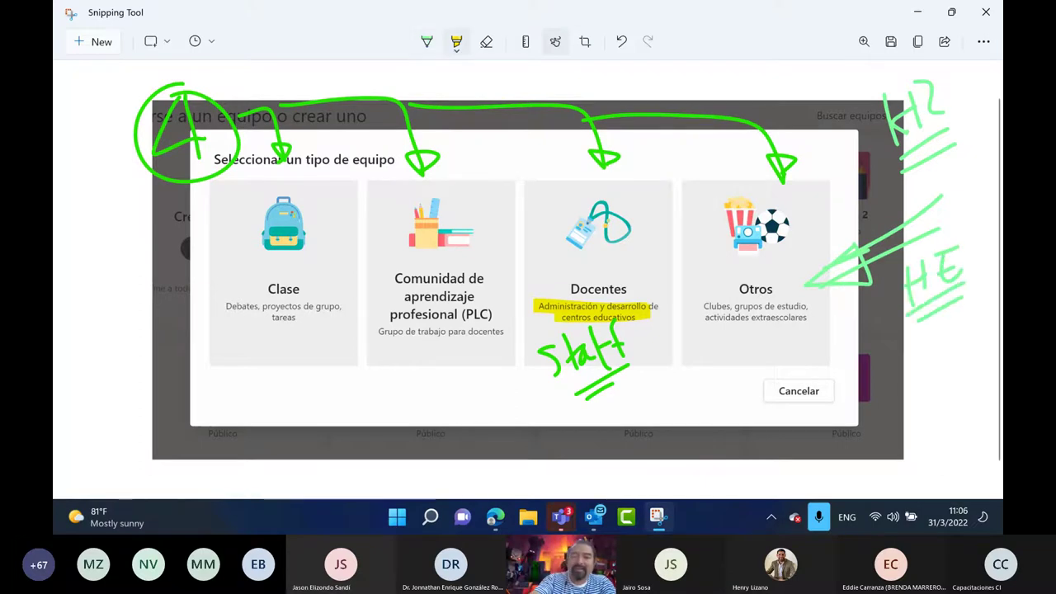
{"action": "left_click", "coordinate": [457, 41]}
{"action": "left_click", "coordinate": [478, 111]}
{"action": "left_click", "coordinate": [456, 41]}
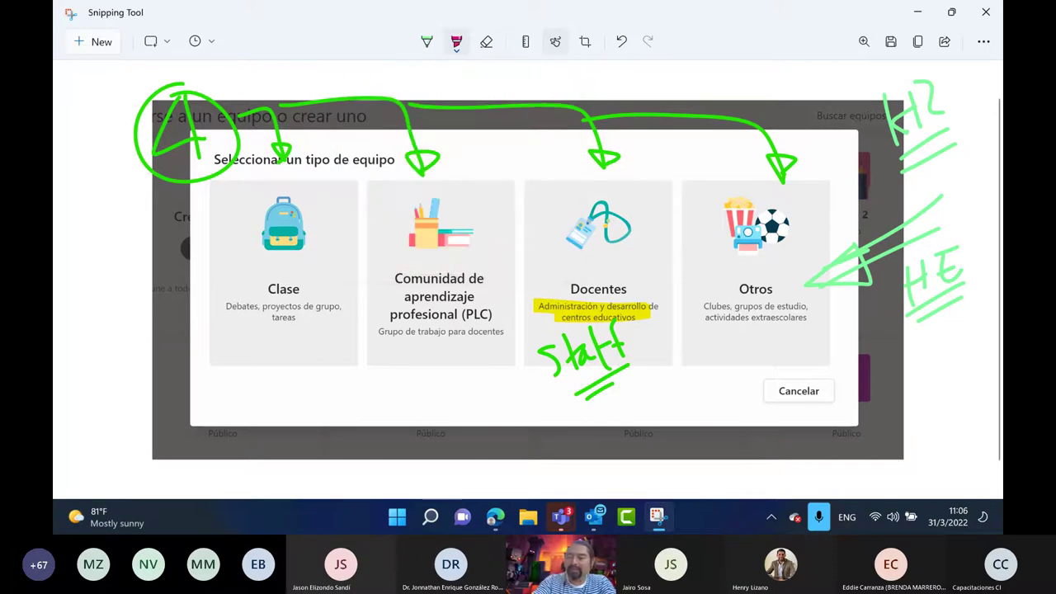
{"action": "left_click_drag", "start_coordinate": [966, 225], "coordinate": [930, 216]}
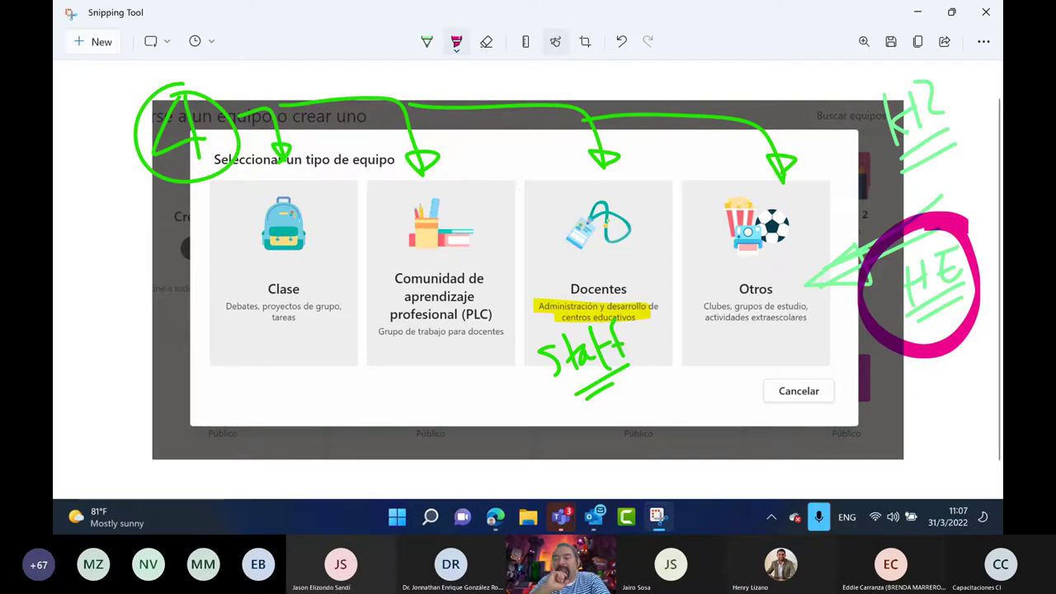
- With an orange pen, write "MATERIA" diagonally across the Clase card and frame and underline it
{"action": "left_click", "coordinate": [426, 42]}
{"action": "left_click", "coordinate": [427, 41]}
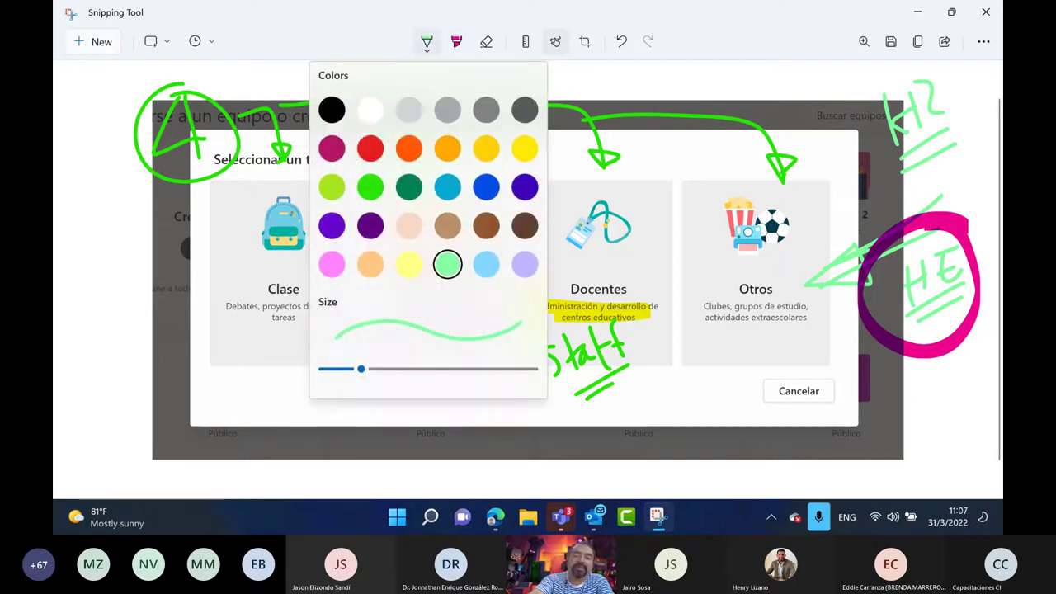
{"action": "left_click", "coordinate": [426, 41]}
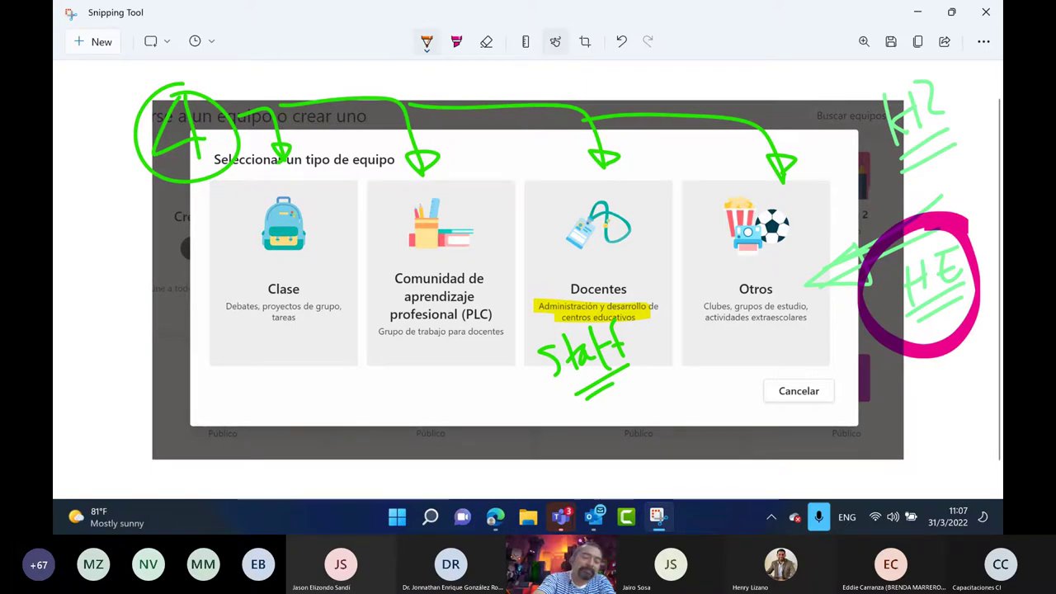
{"action": "mouse_move", "coordinate": [205, 363]}
{"action": "left_mouse_down"}
{"action": "mouse_move", "coordinate": [298, 322]}
{"action": "mouse_move", "coordinate": [330, 272]}
{"action": "mouse_move", "coordinate": [350, 262]}
{"action": "left_mouse_up"}
{"action": "left_click_drag", "start_coordinate": [234, 406], "coordinate": [340, 325]}
{"action": "left_click_drag", "start_coordinate": [191, 378], "coordinate": [219, 419]}
{"action": "mouse_move", "coordinate": [170, 360]}
{"action": "left_mouse_down"}
{"action": "mouse_move", "coordinate": [333, 233]}
{"action": "mouse_move", "coordinate": [307, 335]}
{"action": "left_mouse_up"}
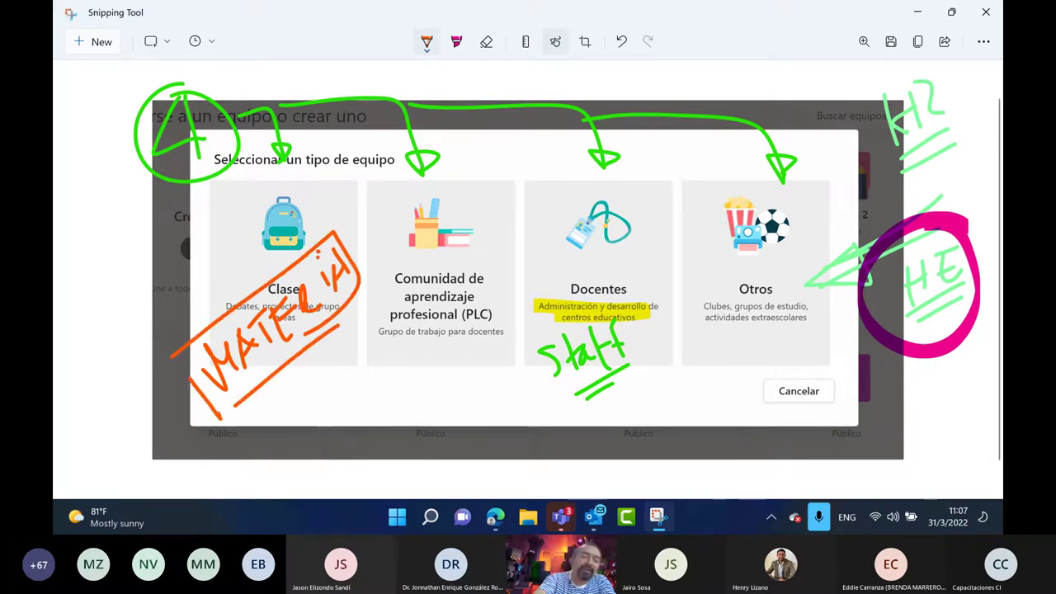
- Sketch orange stick figures beside and below the Clase card with arrows pointing to "MATERIA"
{"action": "mouse_move", "coordinate": [117, 282]}
{"action": "left_mouse_down"}
{"action": "mouse_move", "coordinate": [136, 289]}
{"action": "mouse_move", "coordinate": [116, 286]}
{"action": "mouse_move", "coordinate": [143, 347]}
{"action": "mouse_move", "coordinate": [153, 307]}
{"action": "mouse_move", "coordinate": [210, 287]}
{"action": "mouse_move", "coordinate": [221, 295]}
{"action": "left_mouse_up"}
{"action": "mouse_move", "coordinate": [270, 417]}
{"action": "left_mouse_down"}
{"action": "mouse_move", "coordinate": [259, 433]}
{"action": "mouse_move", "coordinate": [272, 429]}
{"action": "mouse_move", "coordinate": [282, 458]}
{"action": "left_mouse_up"}
{"action": "left_click_drag", "start_coordinate": [282, 406], "coordinate": [292, 422]}
{"action": "mouse_move", "coordinate": [289, 429]}
{"action": "left_mouse_down"}
{"action": "mouse_move", "coordinate": [283, 459]}
{"action": "mouse_move", "coordinate": [307, 440]}
{"action": "mouse_move", "coordinate": [314, 346]}
{"action": "left_mouse_up"}
{"action": "left_click_drag", "start_coordinate": [307, 363], "coordinate": [323, 355]}
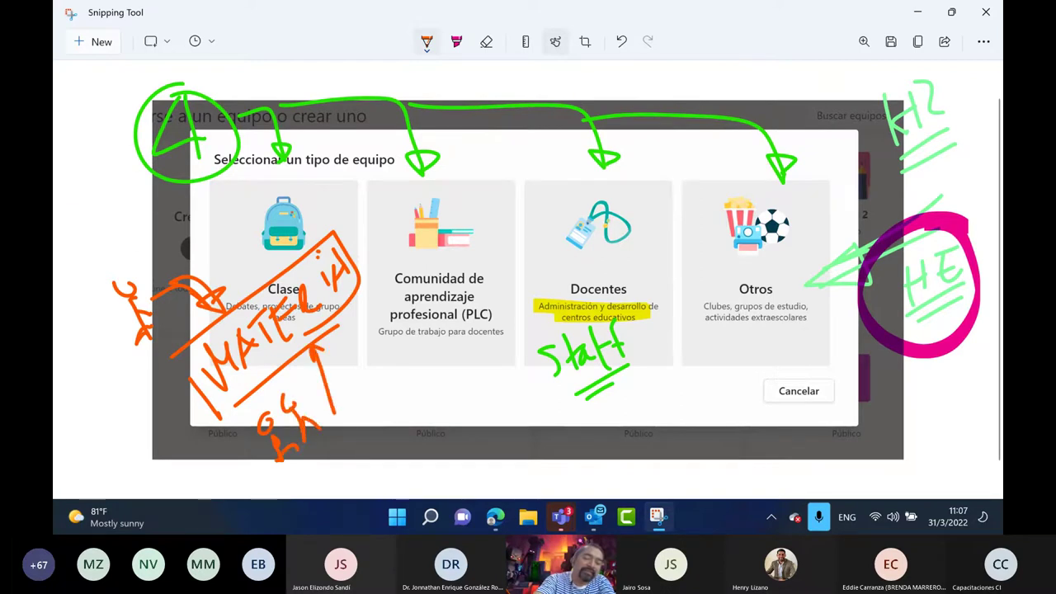
- Label the two groups of stick figures with a circled "A" and a circled "B" in orange
{"action": "left_click_drag", "start_coordinate": [91, 390], "coordinate": [112, 422]}
{"action": "left_click_drag", "start_coordinate": [114, 396], "coordinate": [86, 426]}
{"action": "left_click_drag", "start_coordinate": [124, 377], "coordinate": [145, 388]}
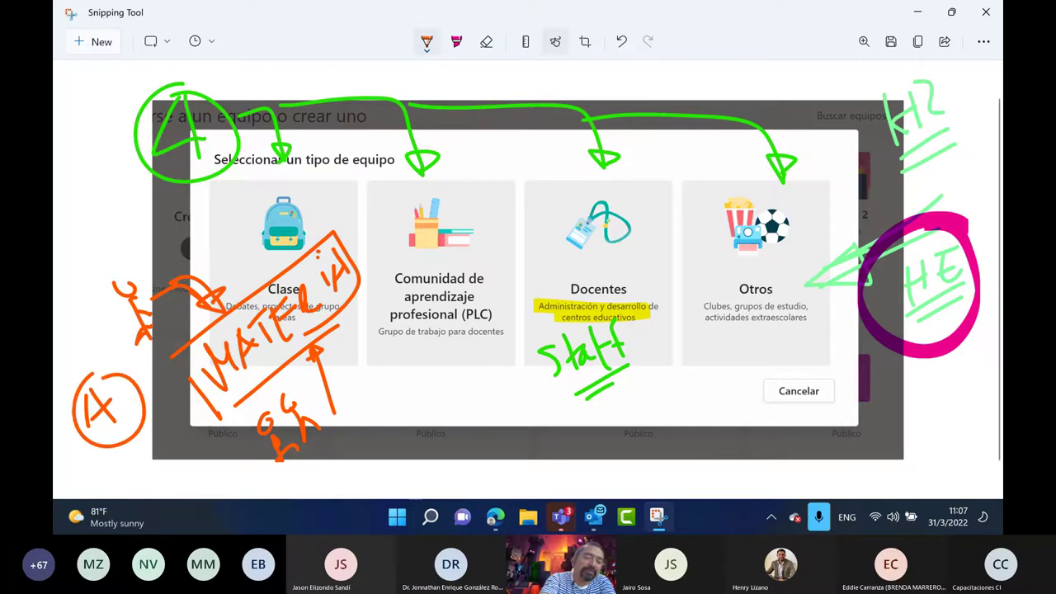
{"action": "left_click_drag", "start_coordinate": [376, 411], "coordinate": [386, 430]}
{"action": "left_click_drag", "start_coordinate": [389, 388], "coordinate": [384, 391]}
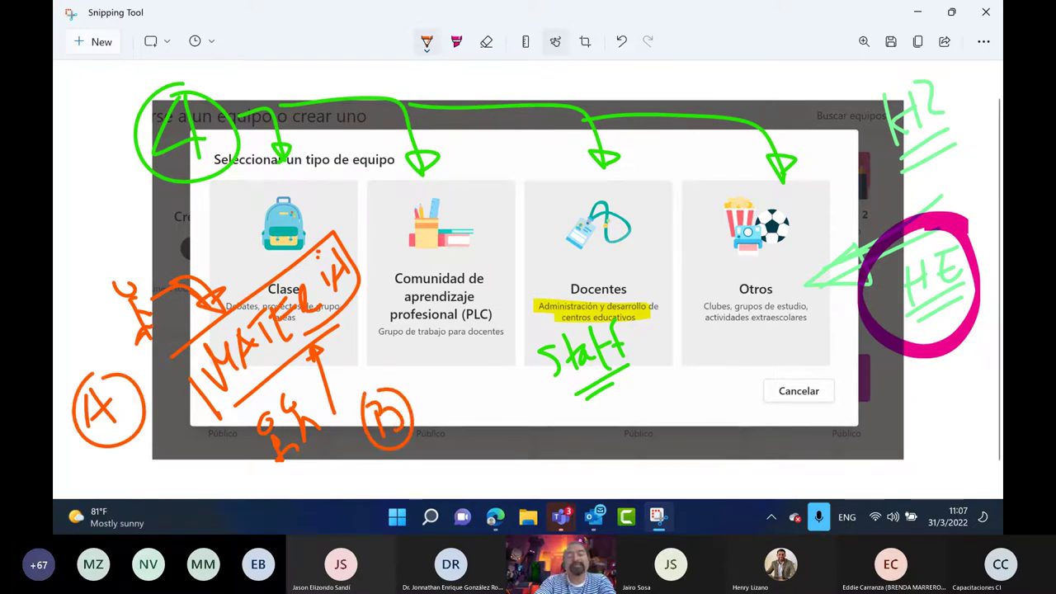
- With a green pen, frame the Comunidad de aprendizaje profesional card and draw arrows from "B" to it and to "MATERIA"
{"action": "left_click", "coordinate": [426, 41]}
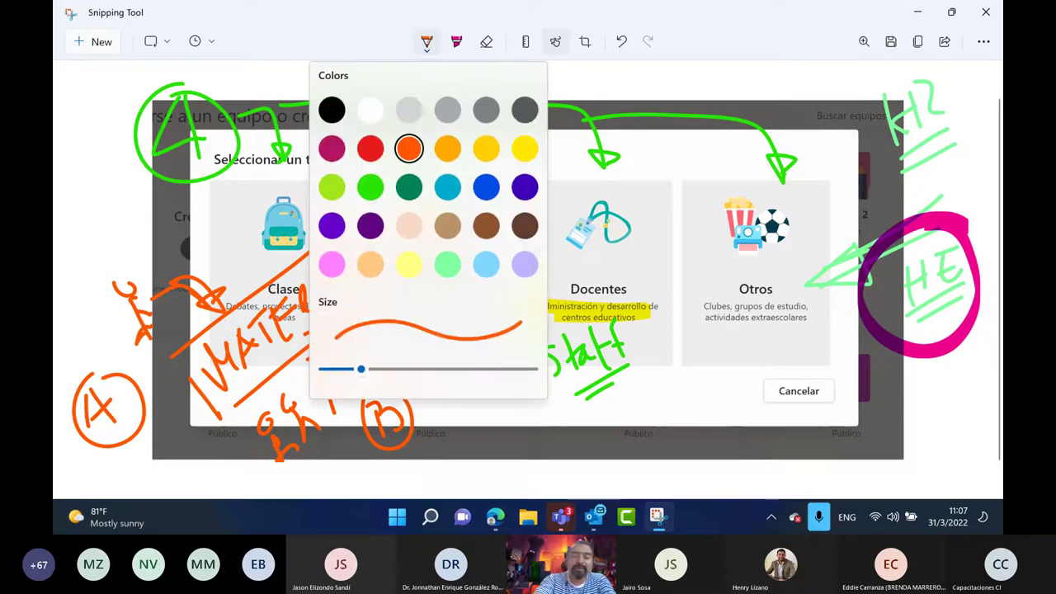
{"action": "left_click", "coordinate": [380, 188]}
{"action": "mouse_move", "coordinate": [394, 200]}
{"action": "left_mouse_down"}
{"action": "mouse_move", "coordinate": [393, 241]}
{"action": "mouse_move", "coordinate": [510, 358]}
{"action": "mouse_move", "coordinate": [407, 211]}
{"action": "left_mouse_up"}
{"action": "left_click_drag", "start_coordinate": [454, 356], "coordinate": [416, 408]}
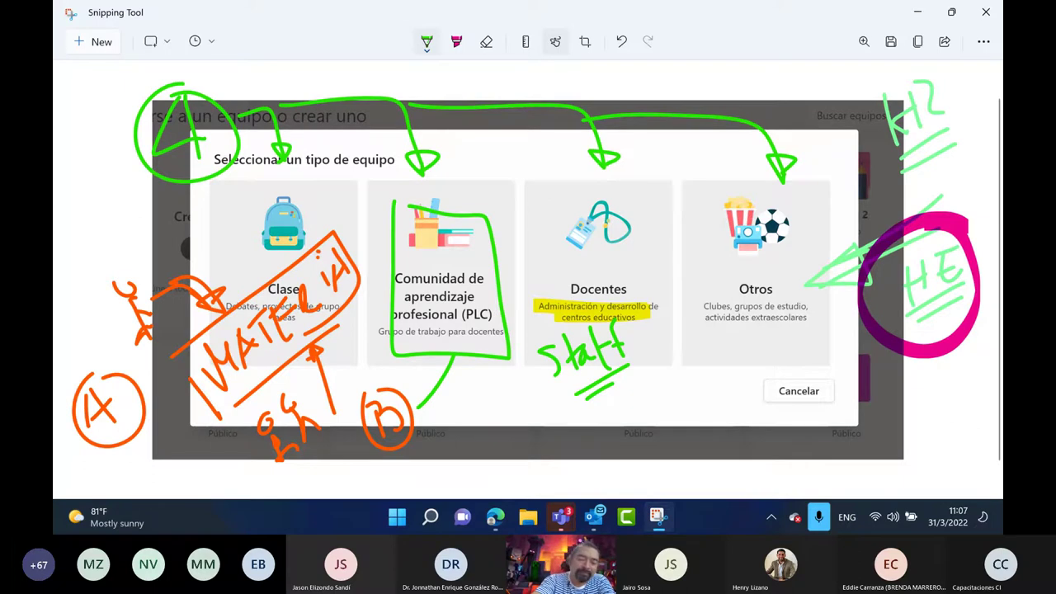
{"action": "left_click_drag", "start_coordinate": [418, 407], "coordinate": [458, 357]}
{"action": "left_click_drag", "start_coordinate": [355, 382], "coordinate": [339, 320]}
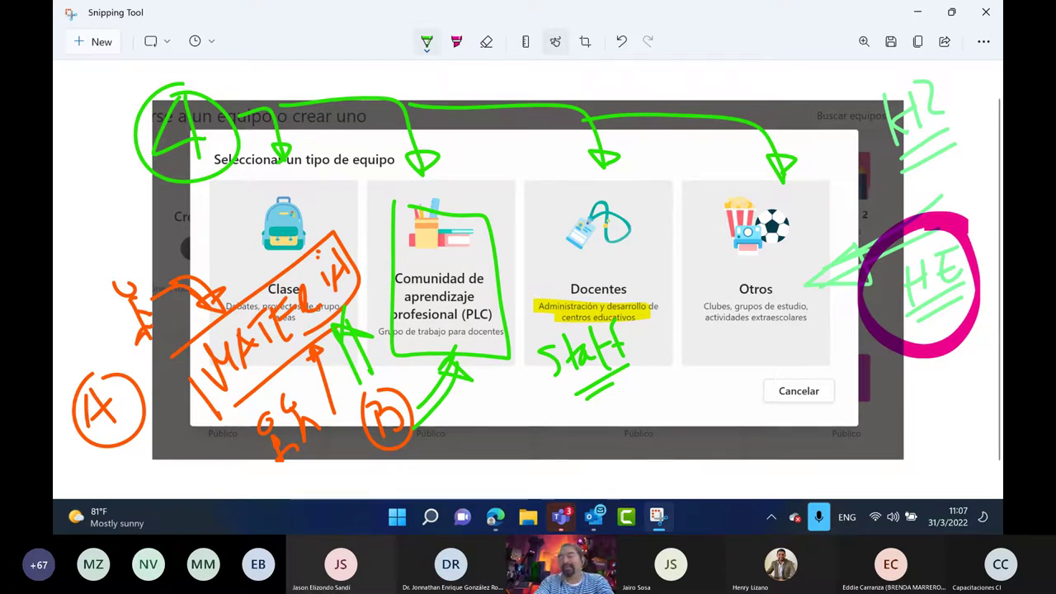
- With the highlighter in light blue, draw a thick arrow-like shape and an oval across the Docentes card
{"action": "left_click", "coordinate": [456, 41]}
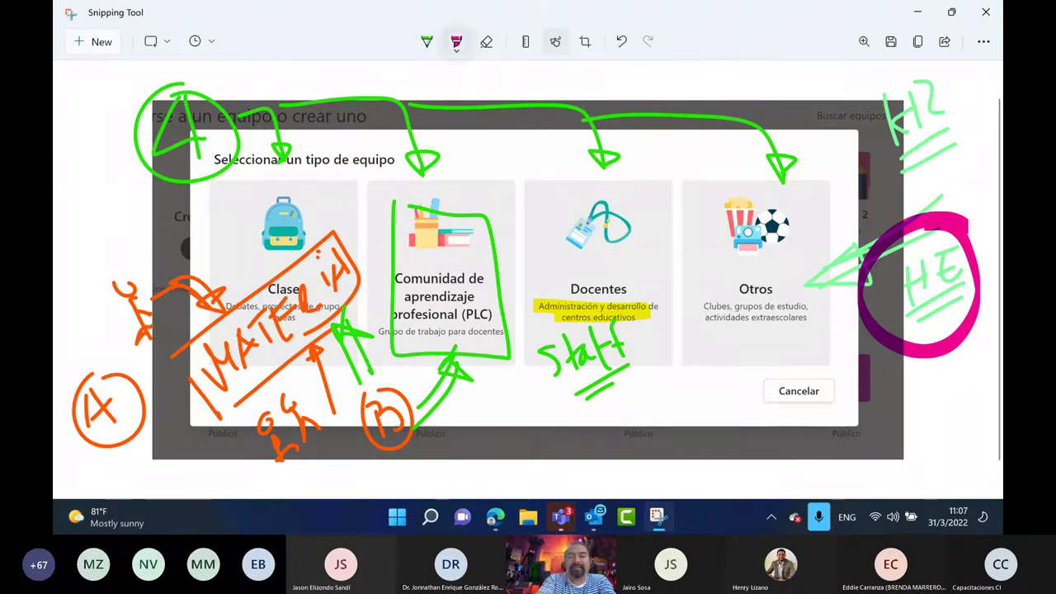
{"action": "left_click", "coordinate": [456, 41]}
{"action": "left_click", "coordinate": [439, 110]}
{"action": "mouse_move", "coordinate": [510, 252]}
{"action": "left_mouse_down"}
{"action": "mouse_move", "coordinate": [587, 252]}
{"action": "mouse_move", "coordinate": [608, 233]}
{"action": "left_mouse_up"}
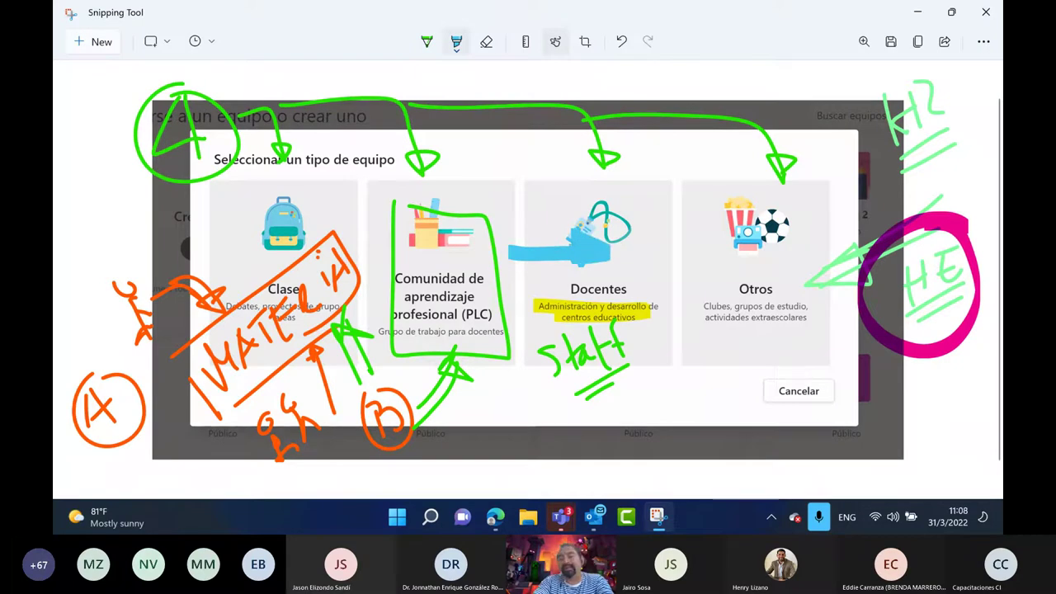
{"action": "left_click_drag", "start_coordinate": [617, 213], "coordinate": [612, 264]}
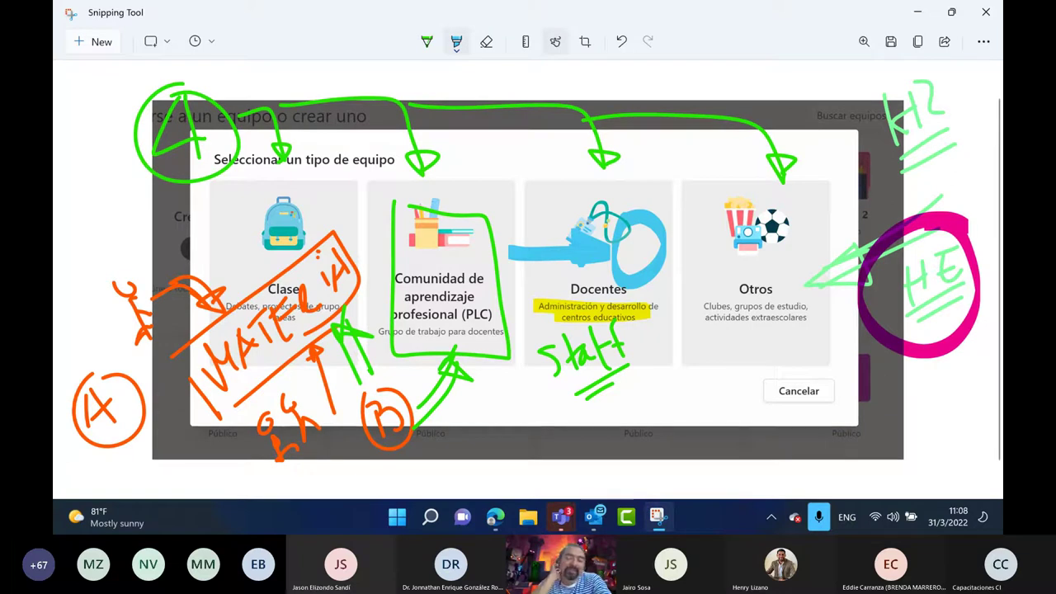
- Fill the light blue oval on the Docentes card with crosshatched dark blue pen strokes
{"action": "left_click", "coordinate": [427, 41]}
{"action": "left_click", "coordinate": [426, 42]}
{"action": "left_click", "coordinate": [450, 189]}
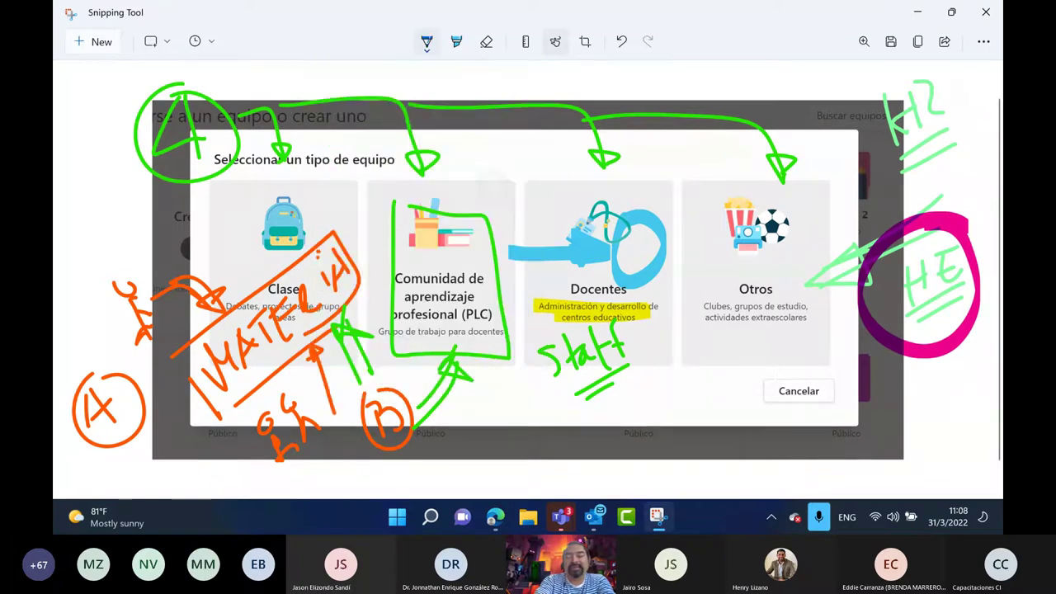
{"action": "mouse_move", "coordinate": [648, 230]}
{"action": "left_mouse_down"}
{"action": "mouse_move", "coordinate": [616, 258]}
{"action": "mouse_move", "coordinate": [622, 268]}
{"action": "left_mouse_up"}
{"action": "mouse_move", "coordinate": [656, 247]}
{"action": "left_mouse_down"}
{"action": "mouse_move", "coordinate": [629, 274]}
{"action": "mouse_move", "coordinate": [647, 277]}
{"action": "left_mouse_up"}
{"action": "left_click_drag", "start_coordinate": [632, 235], "coordinate": [660, 264]}
{"action": "mouse_move", "coordinate": [670, 217]}
{"action": "left_mouse_down"}
{"action": "mouse_move", "coordinate": [637, 250]}
{"action": "mouse_move", "coordinate": [659, 274]}
{"action": "left_mouse_up"}
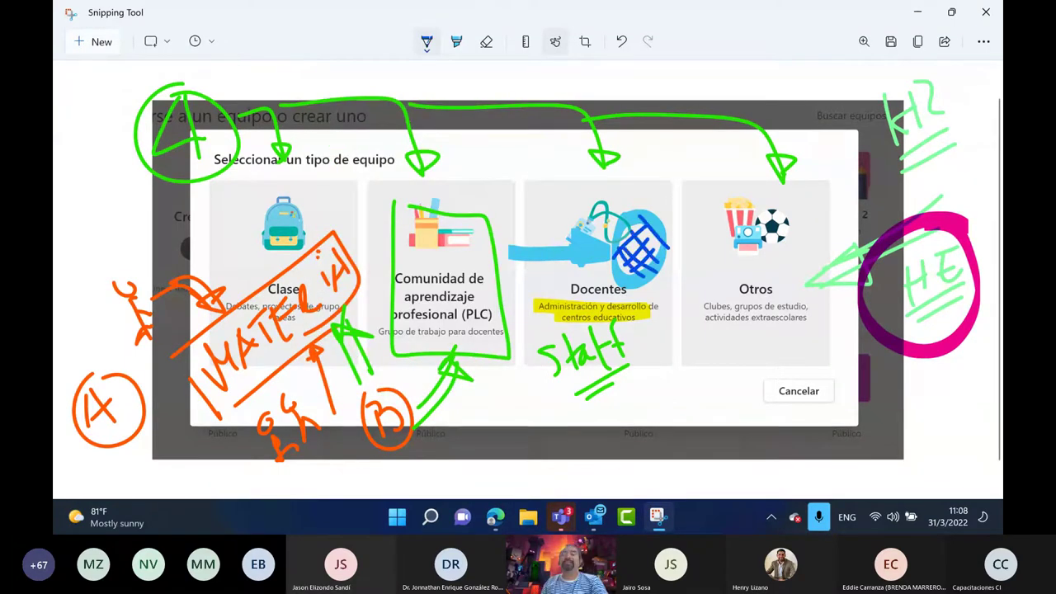